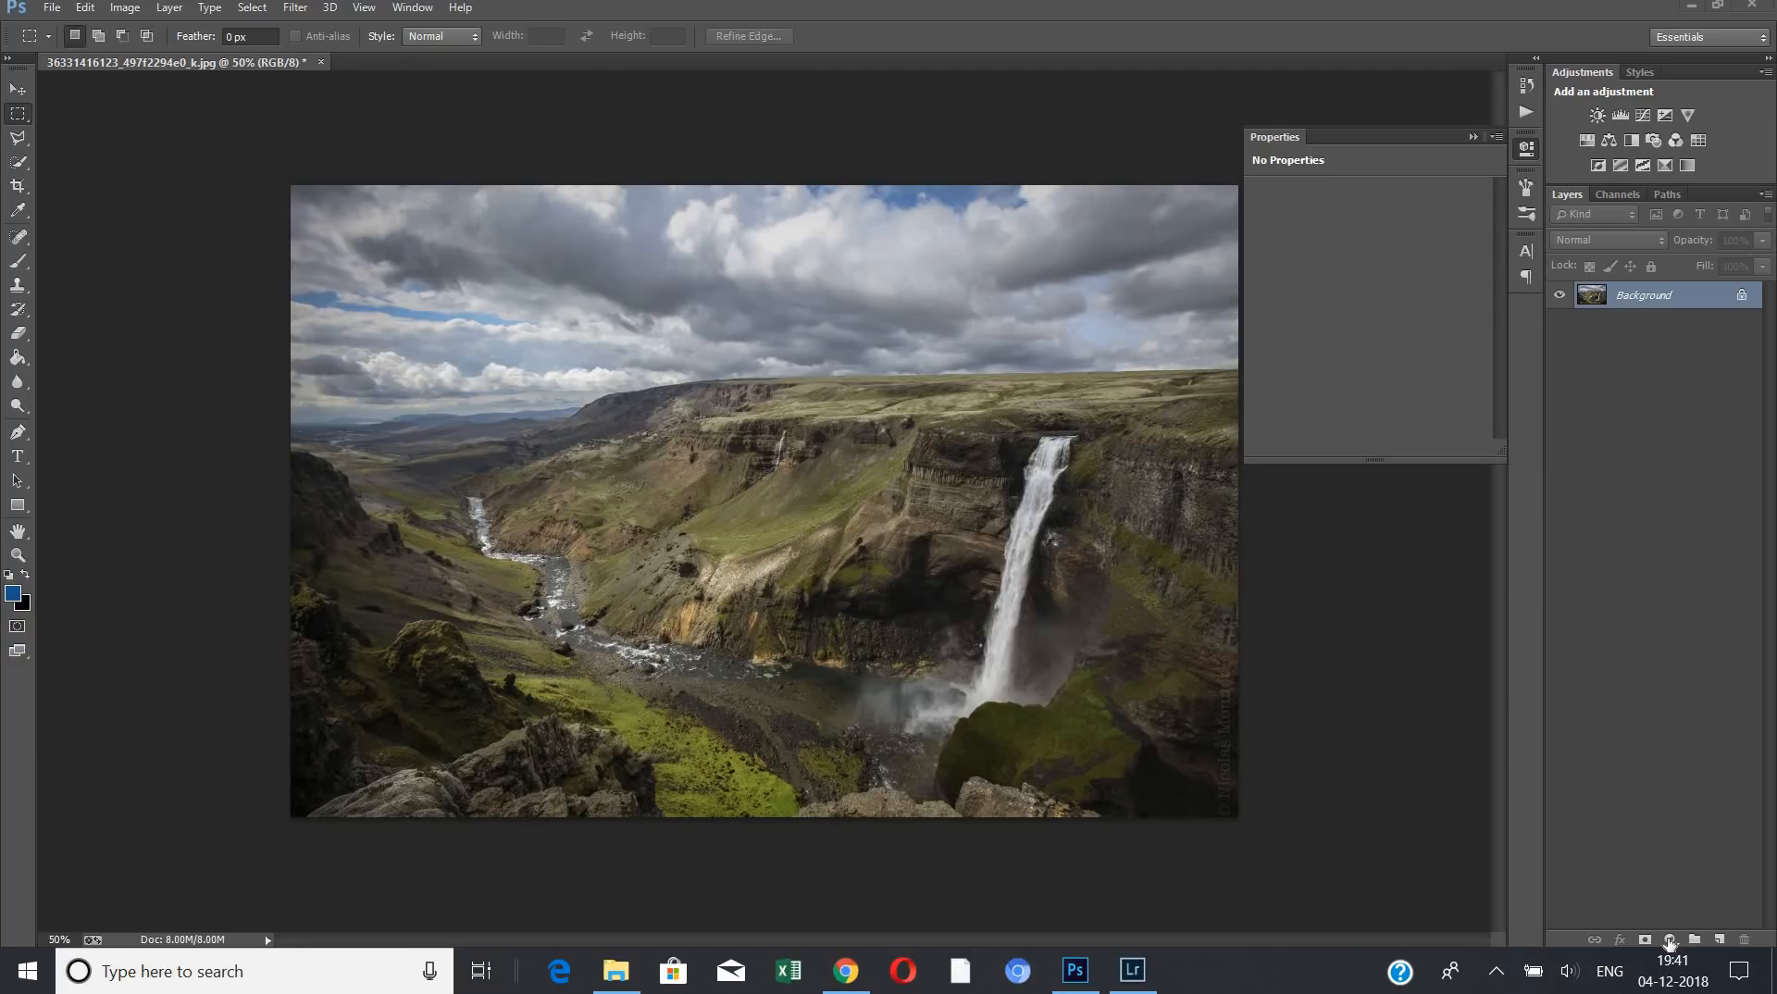
- Add a Selective Color adjustment layer above the background and set the Cyan amount of the Reds to -100%
{"action": "left_click", "coordinate": [1670, 940]}
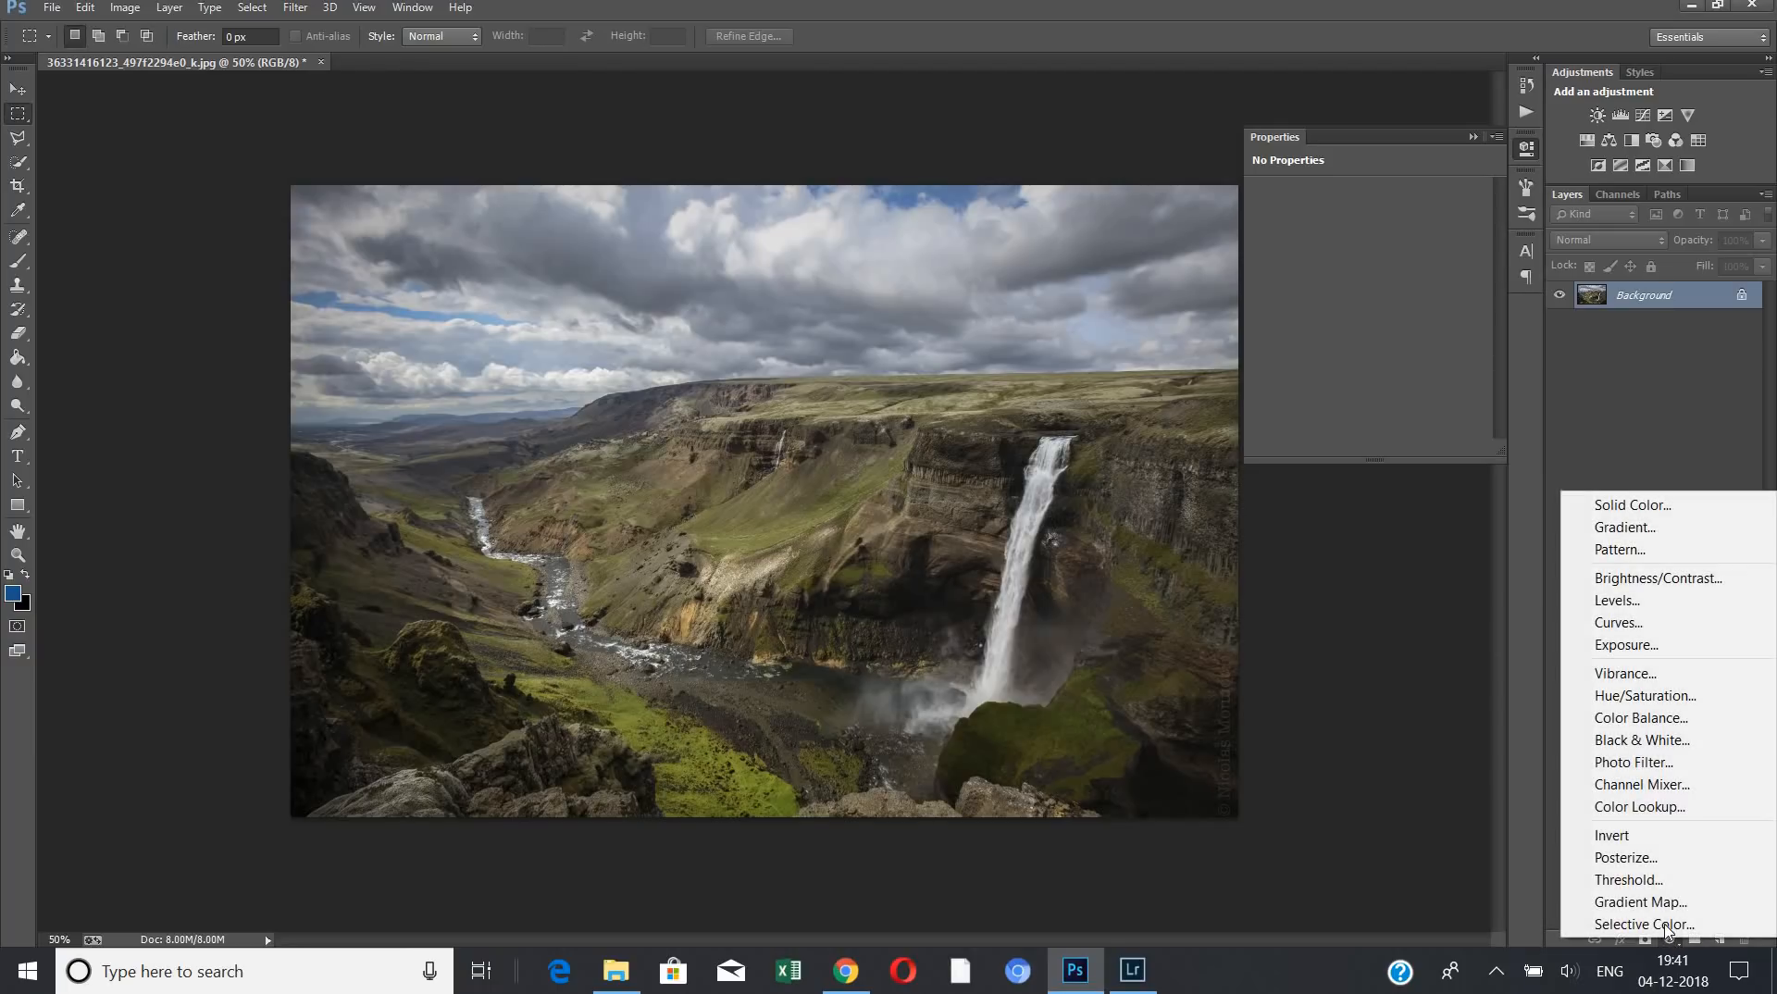
{"action": "left_click", "coordinate": [1666, 925]}
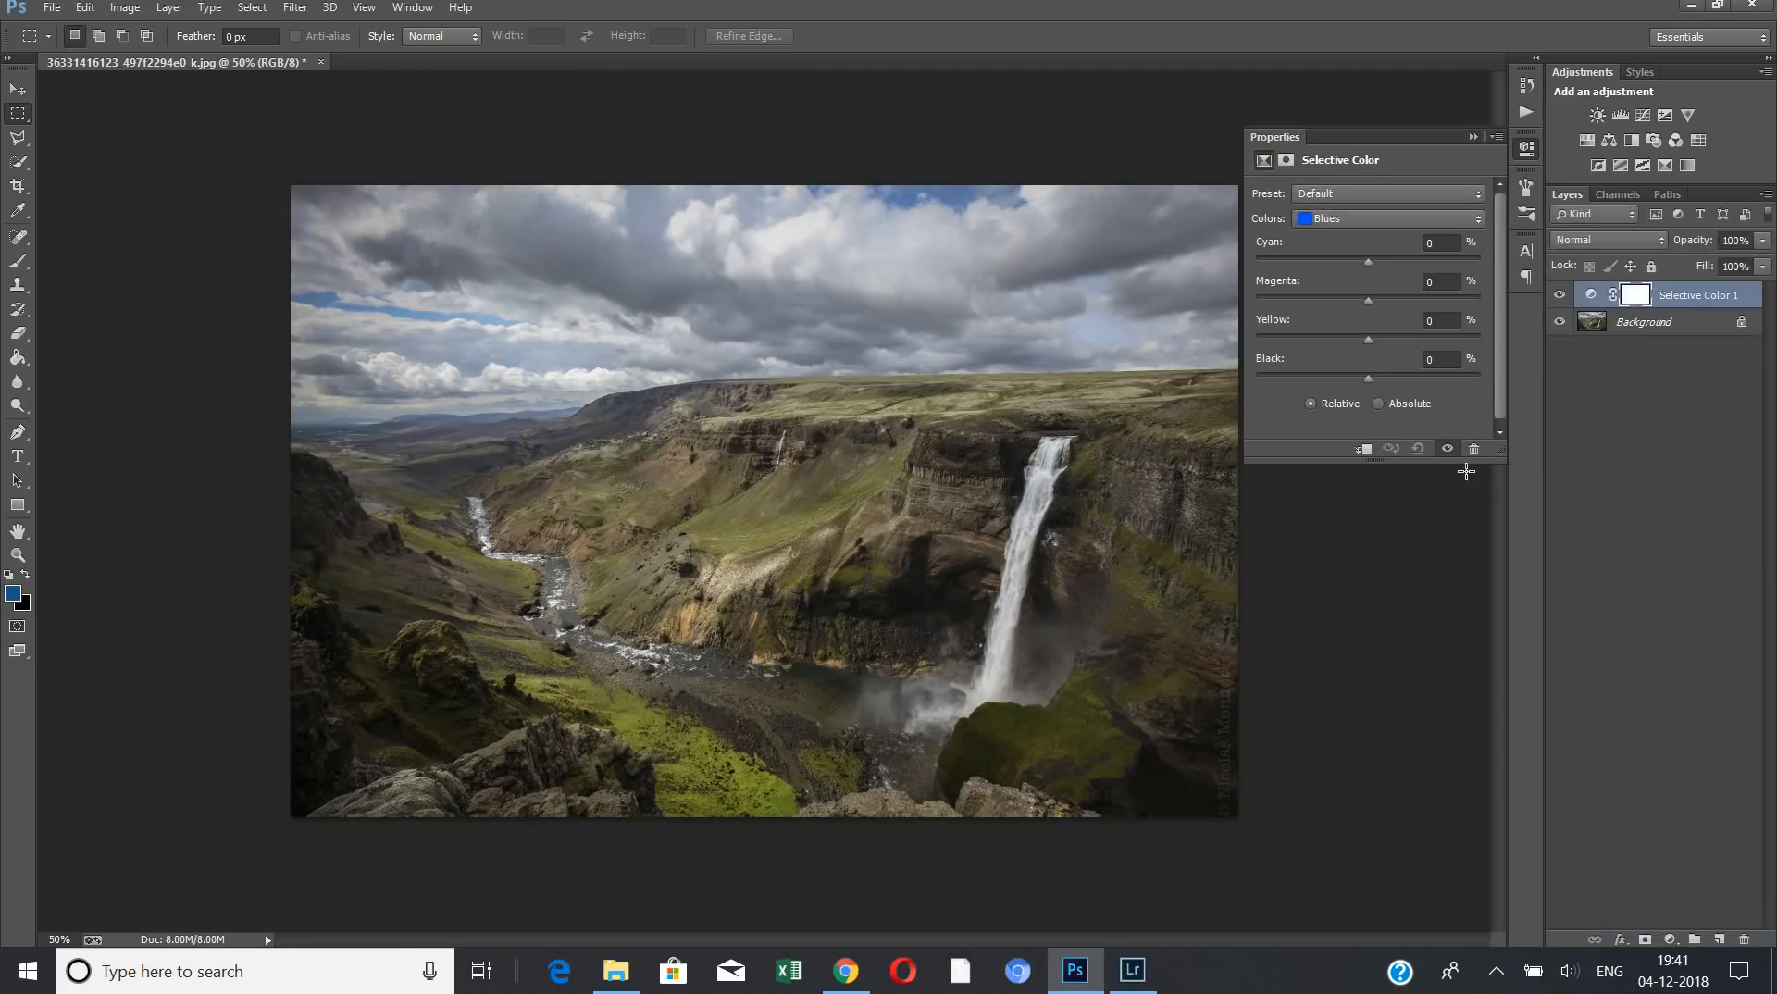
{"action": "left_click", "coordinate": [1358, 225]}
{"action": "left_click", "coordinate": [1335, 224]}
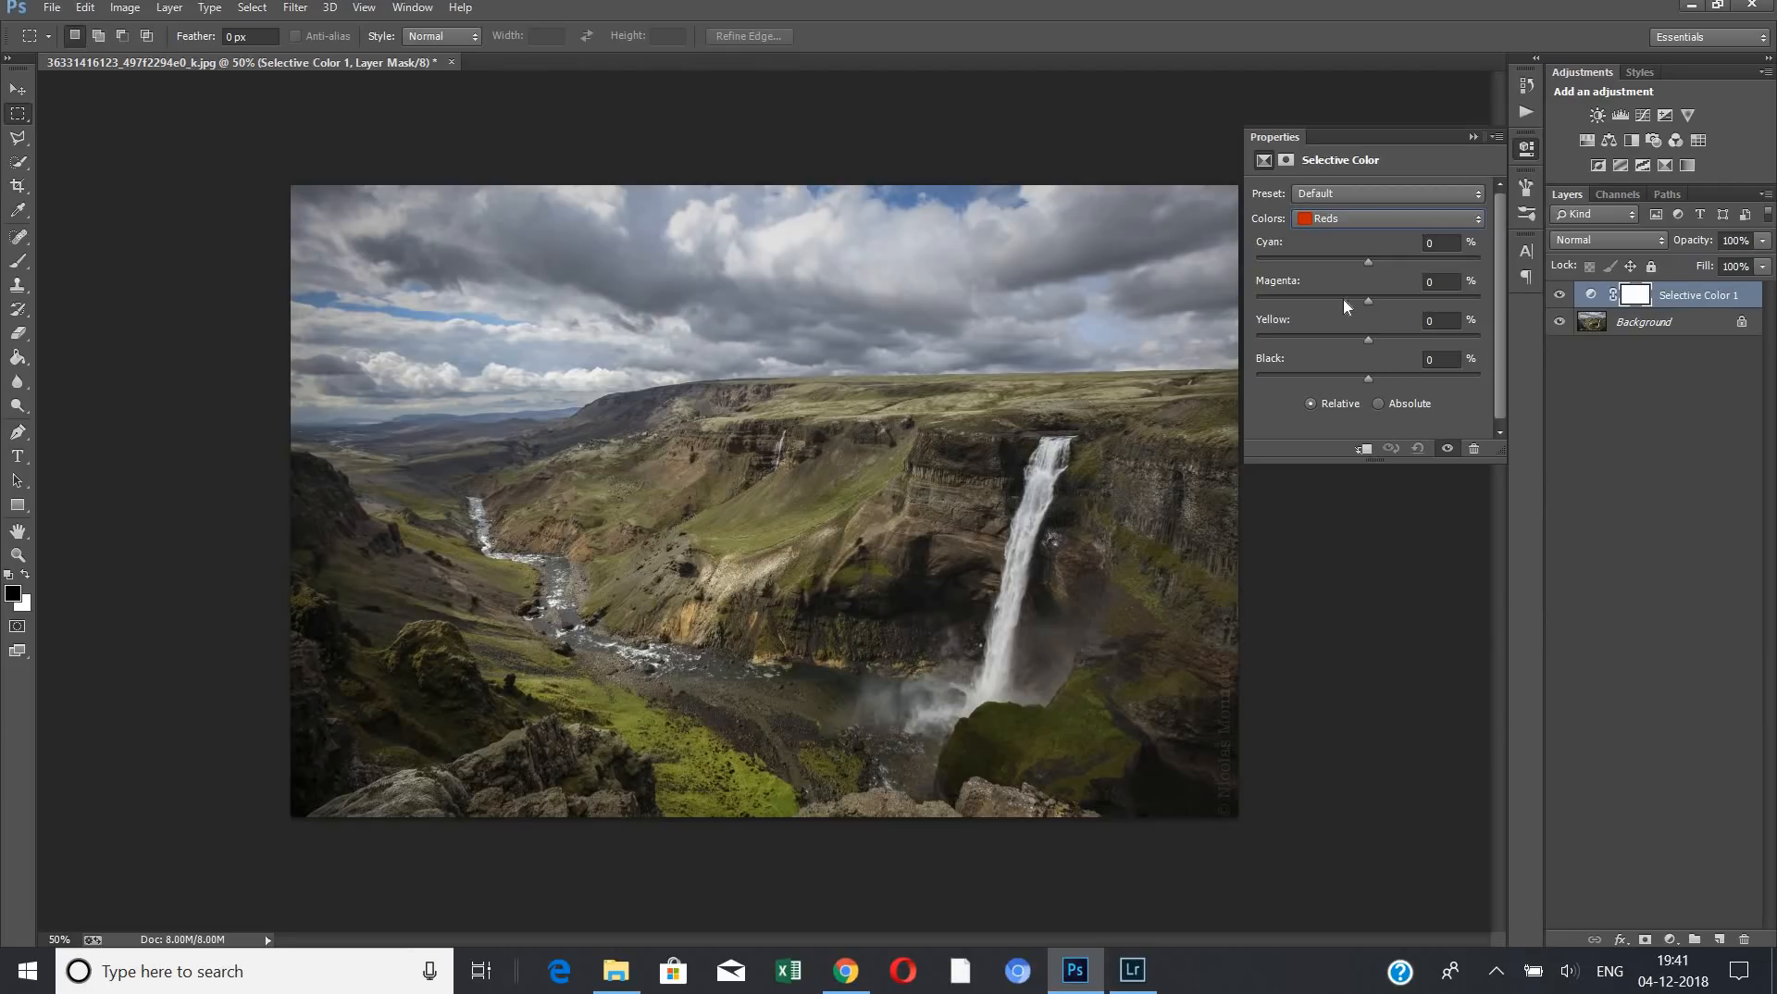
{"action": "left_click_drag", "start_coordinate": [1370, 263], "coordinate": [1143, 341]}
{"action": "left_click_drag", "start_coordinate": [1258, 261], "coordinate": [1419, 268]}
{"action": "left_click_drag", "start_coordinate": [1365, 269], "coordinate": [1255, 271]}
{"action": "left_click_drag", "start_coordinate": [1256, 264], "coordinate": [1251, 277]}
- Adjust the Magenta amount of the Reds and raise their Yellow amount in the Selective Color adjustment
{"action": "left_click_drag", "start_coordinate": [1368, 302], "coordinate": [1170, 334]}
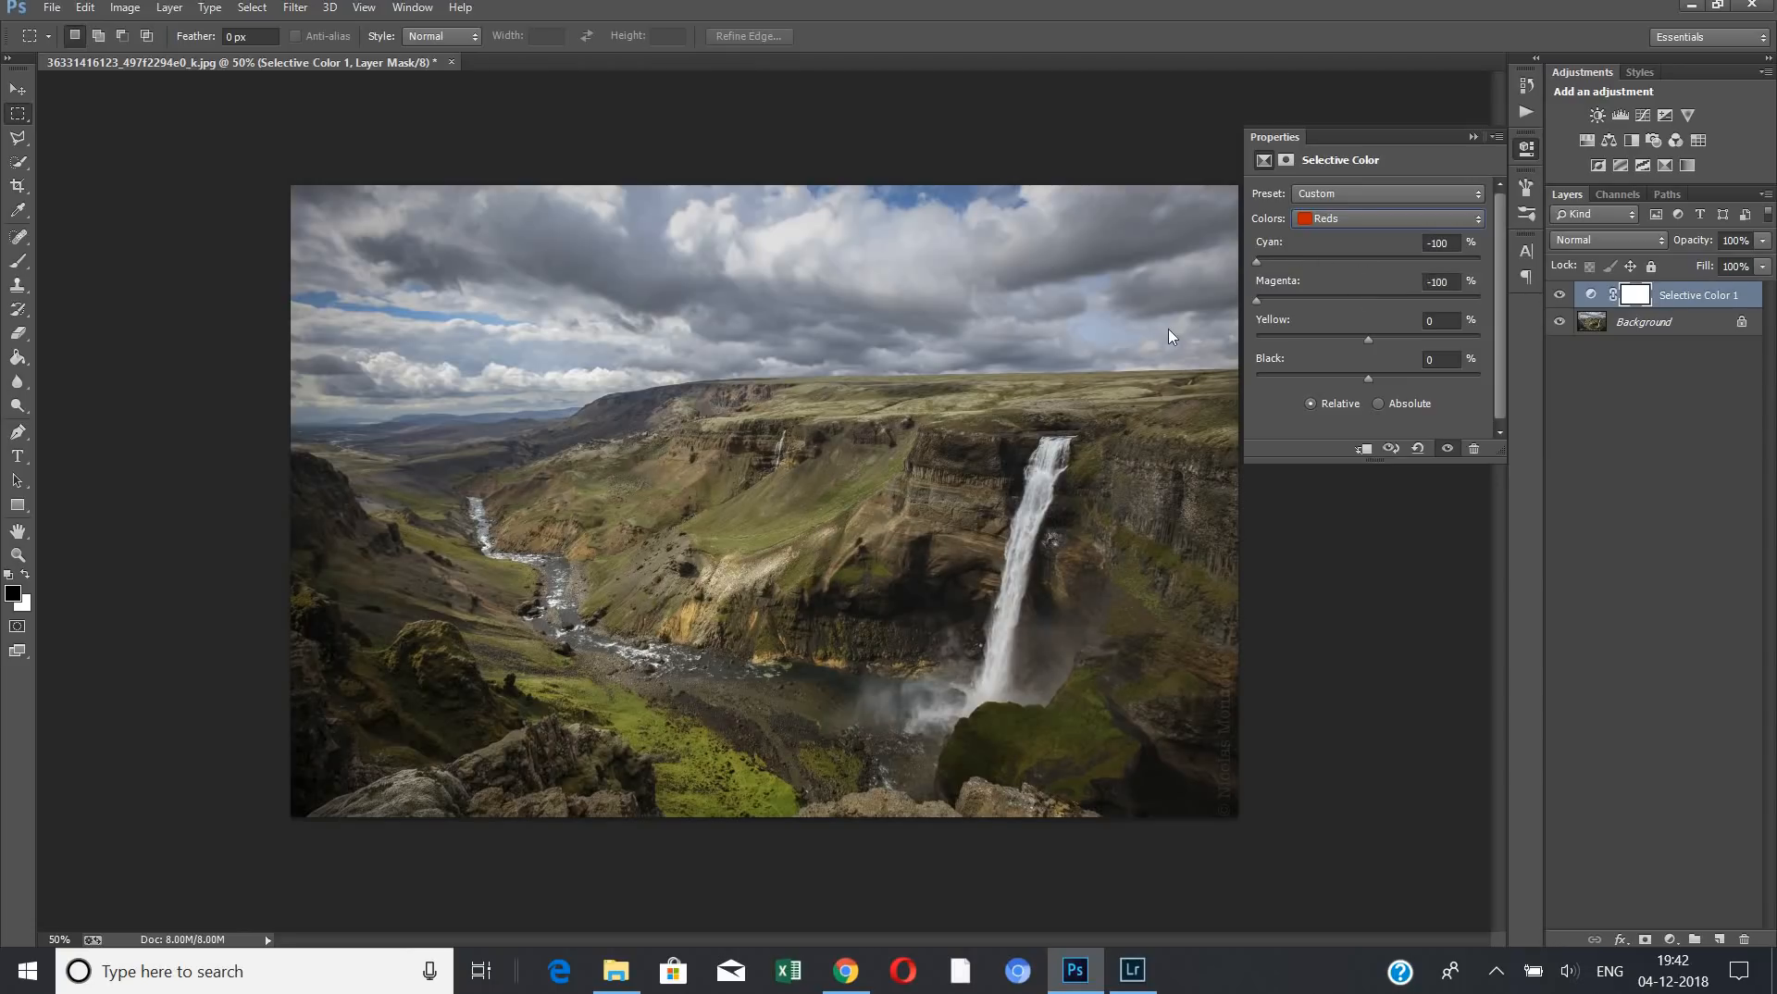
{"action": "left_click", "coordinate": [1480, 302]}
{"action": "left_click_drag", "start_coordinate": [1465, 340], "coordinate": [1533, 341]}
- Set the Magenta amount of the Yellows to +2% in the Selective Color adjustment
{"action": "left_click", "coordinate": [1335, 218]}
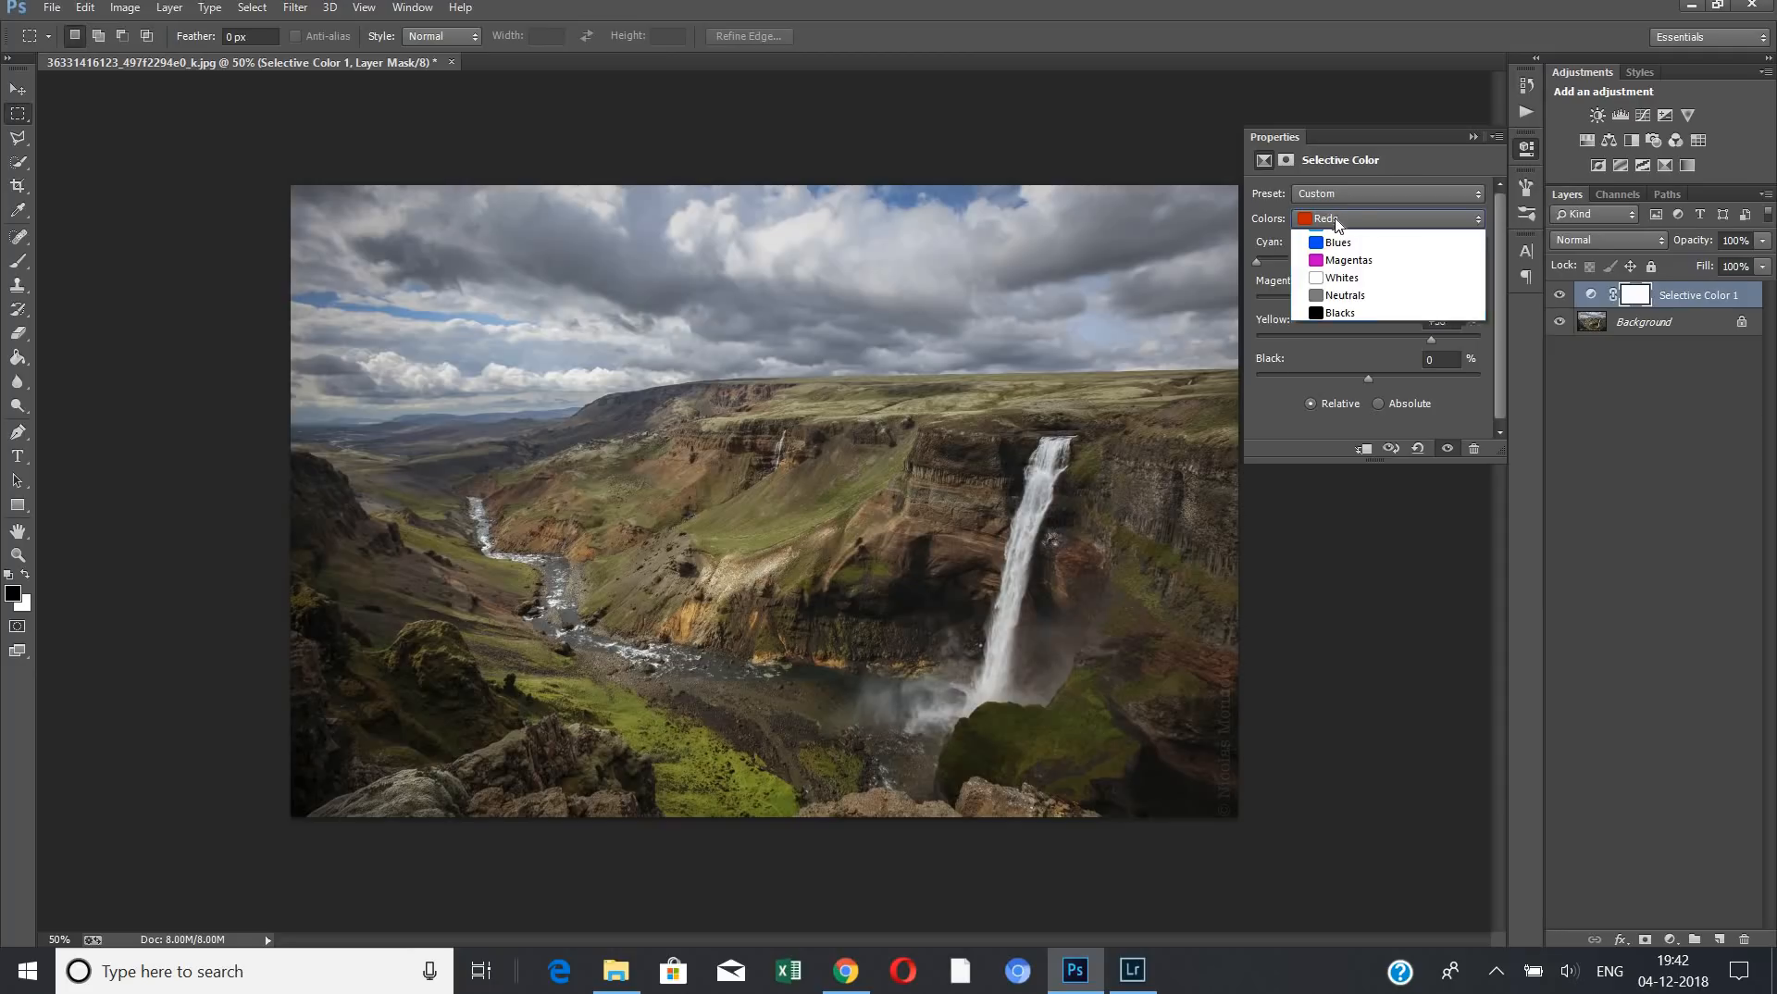
{"action": "left_click", "coordinate": [1343, 259]}
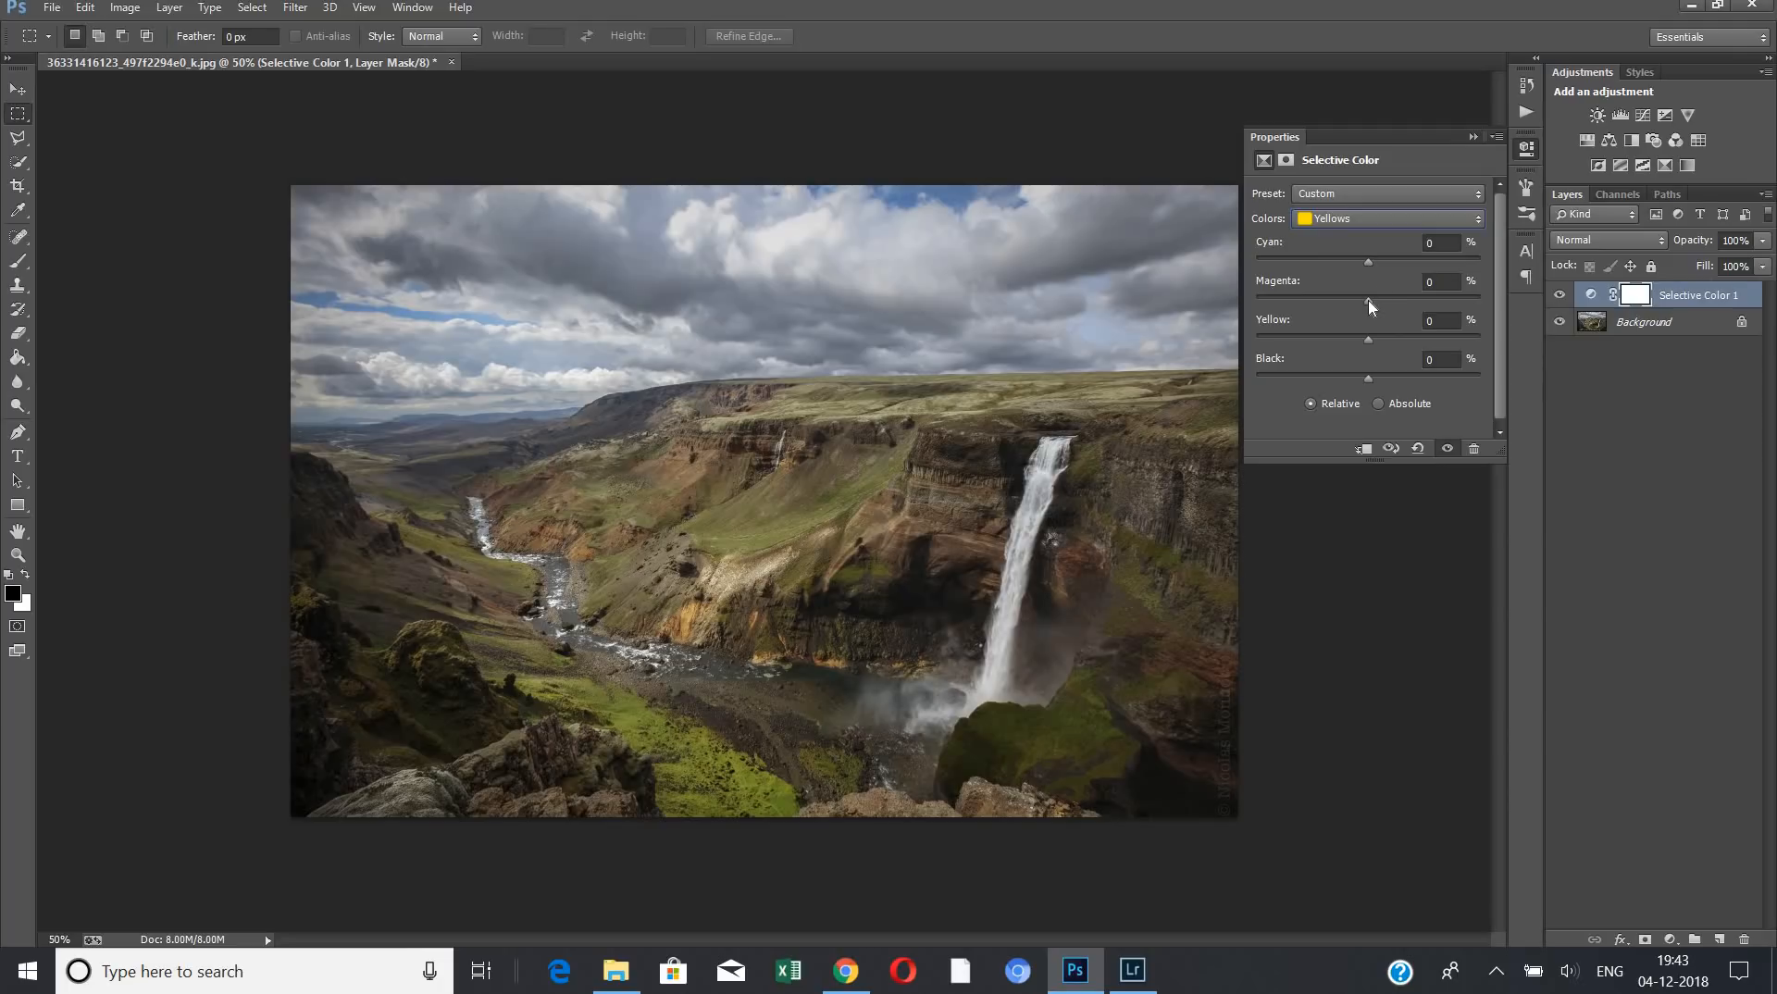
{"action": "left_click_drag", "start_coordinate": [1369, 300], "coordinate": [1259, 370]}
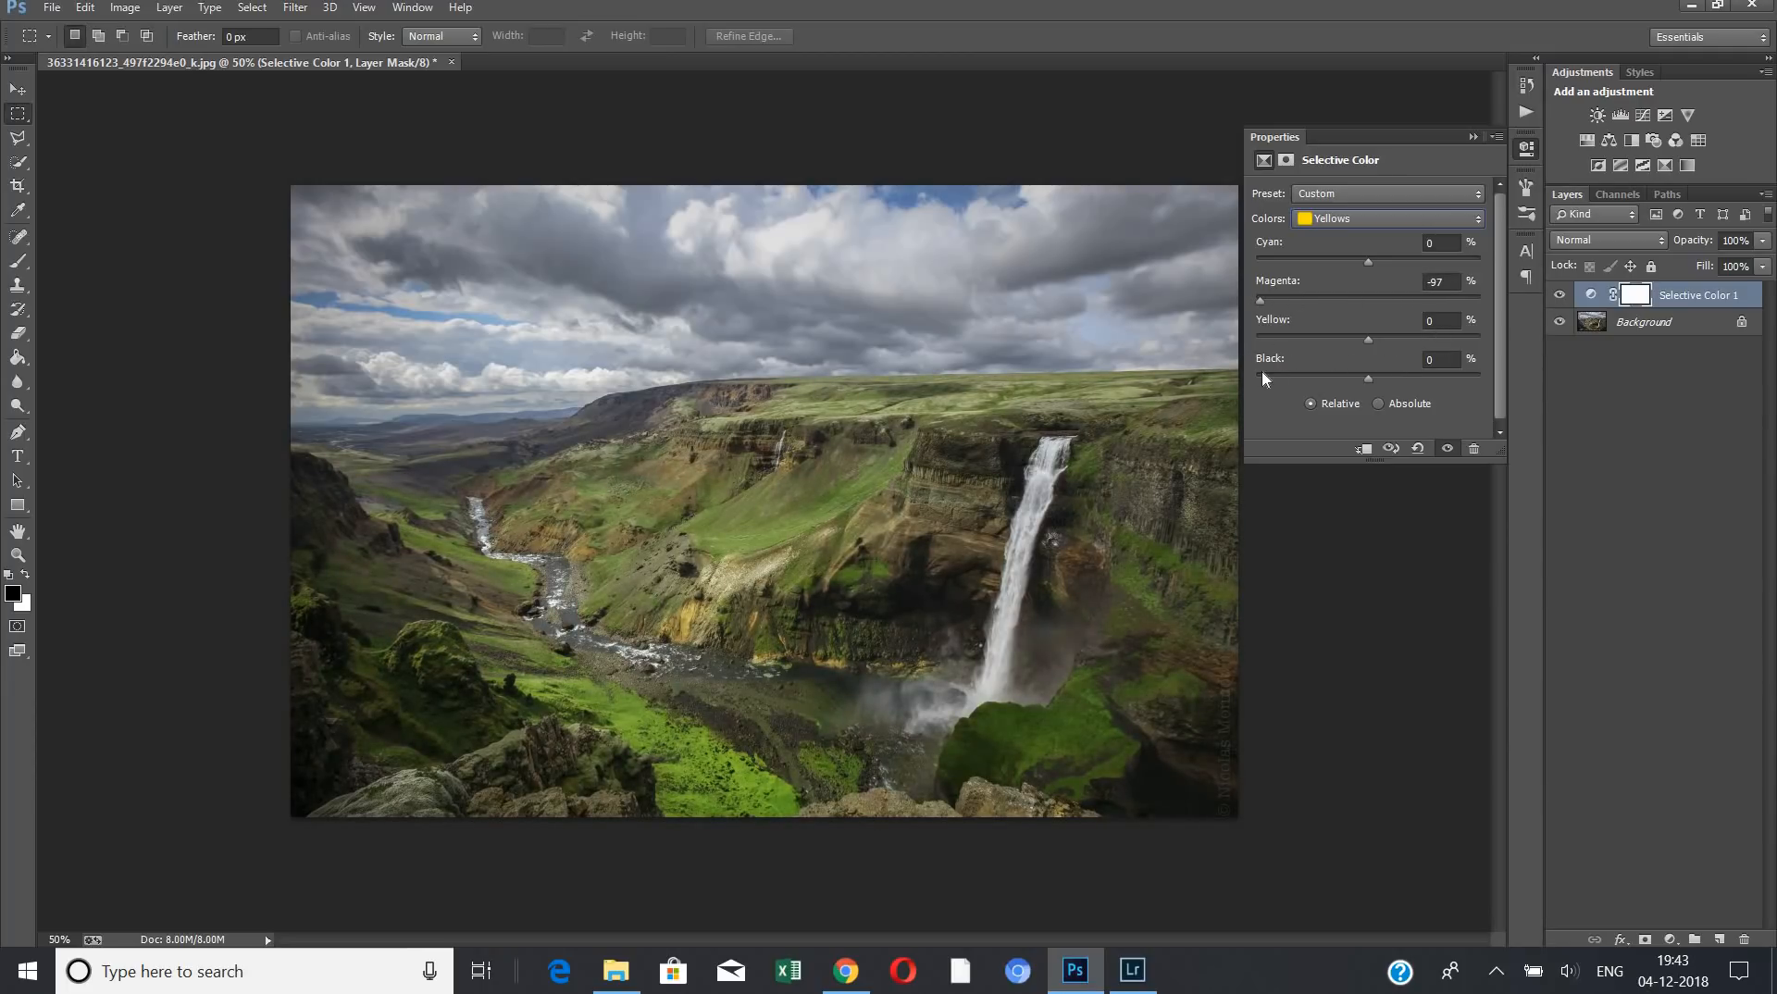
{"action": "left_click_drag", "start_coordinate": [1351, 359], "coordinate": [1259, 357]}
{"action": "left_click_drag", "start_coordinate": [1633, 334], "coordinate": [1634, 334]}
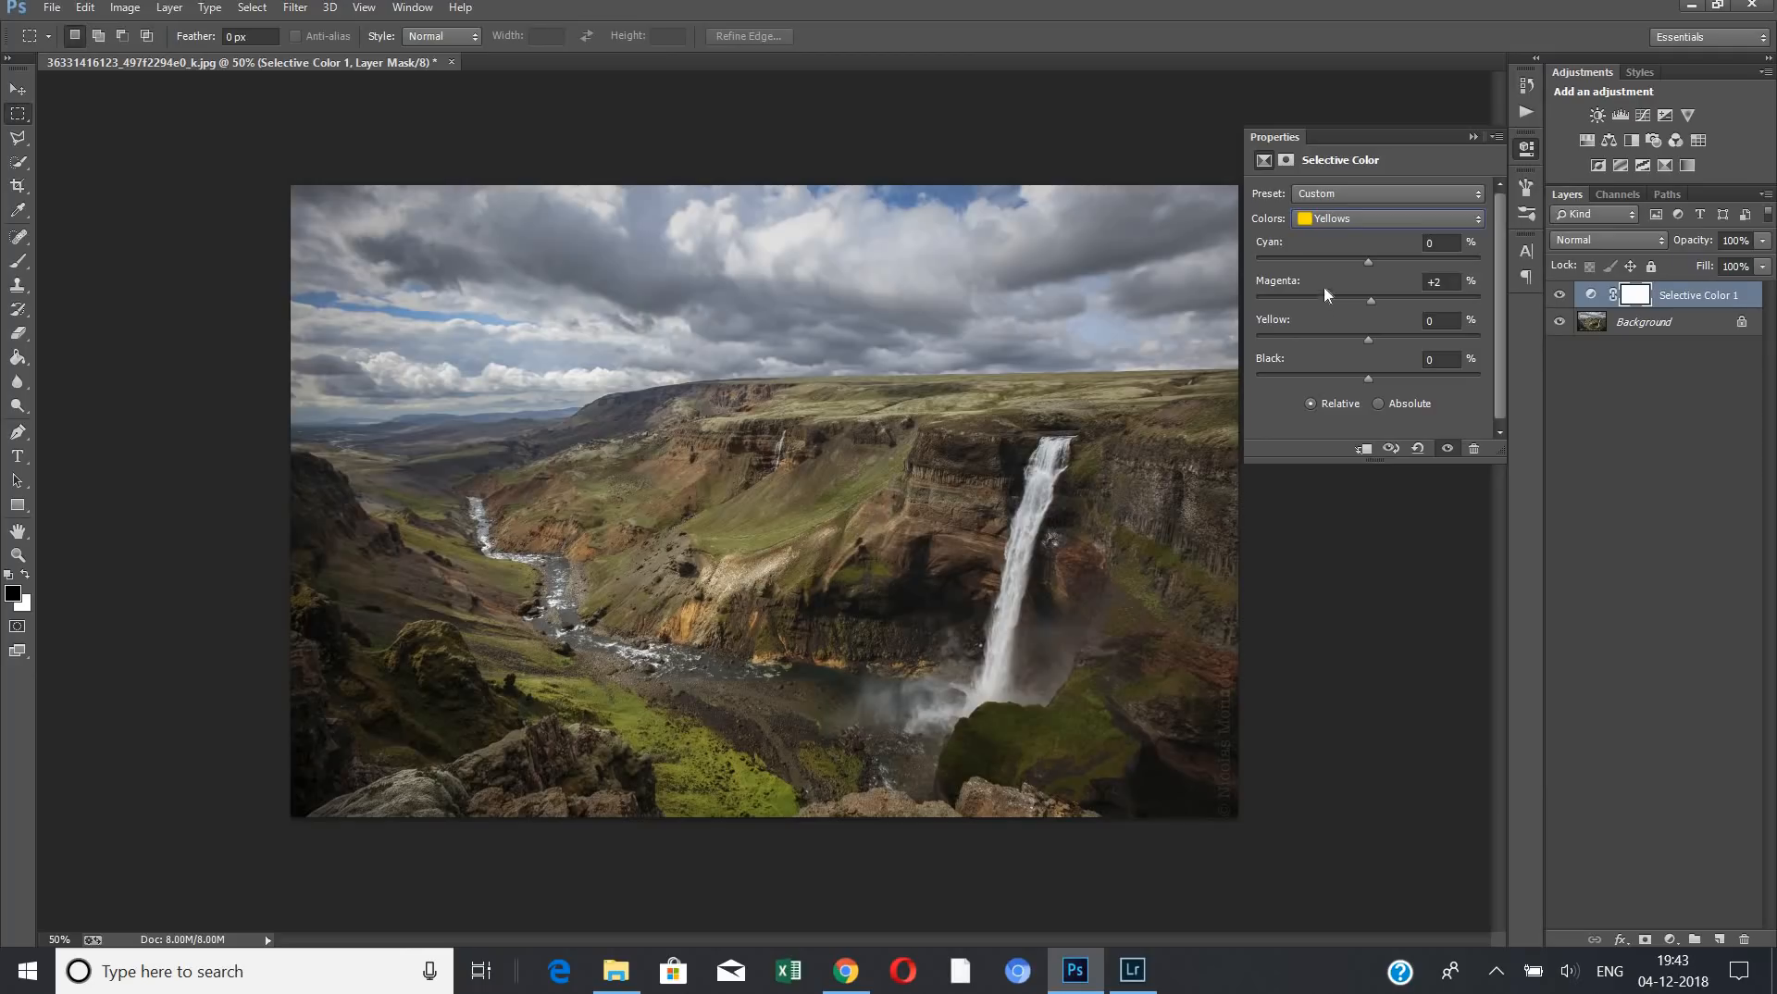
- Set the Yellow amount of the Whites to -73% with Black at 0%, and compare the photo with and without the adjustment layer
{"action": "left_click", "coordinate": [1341, 215]}
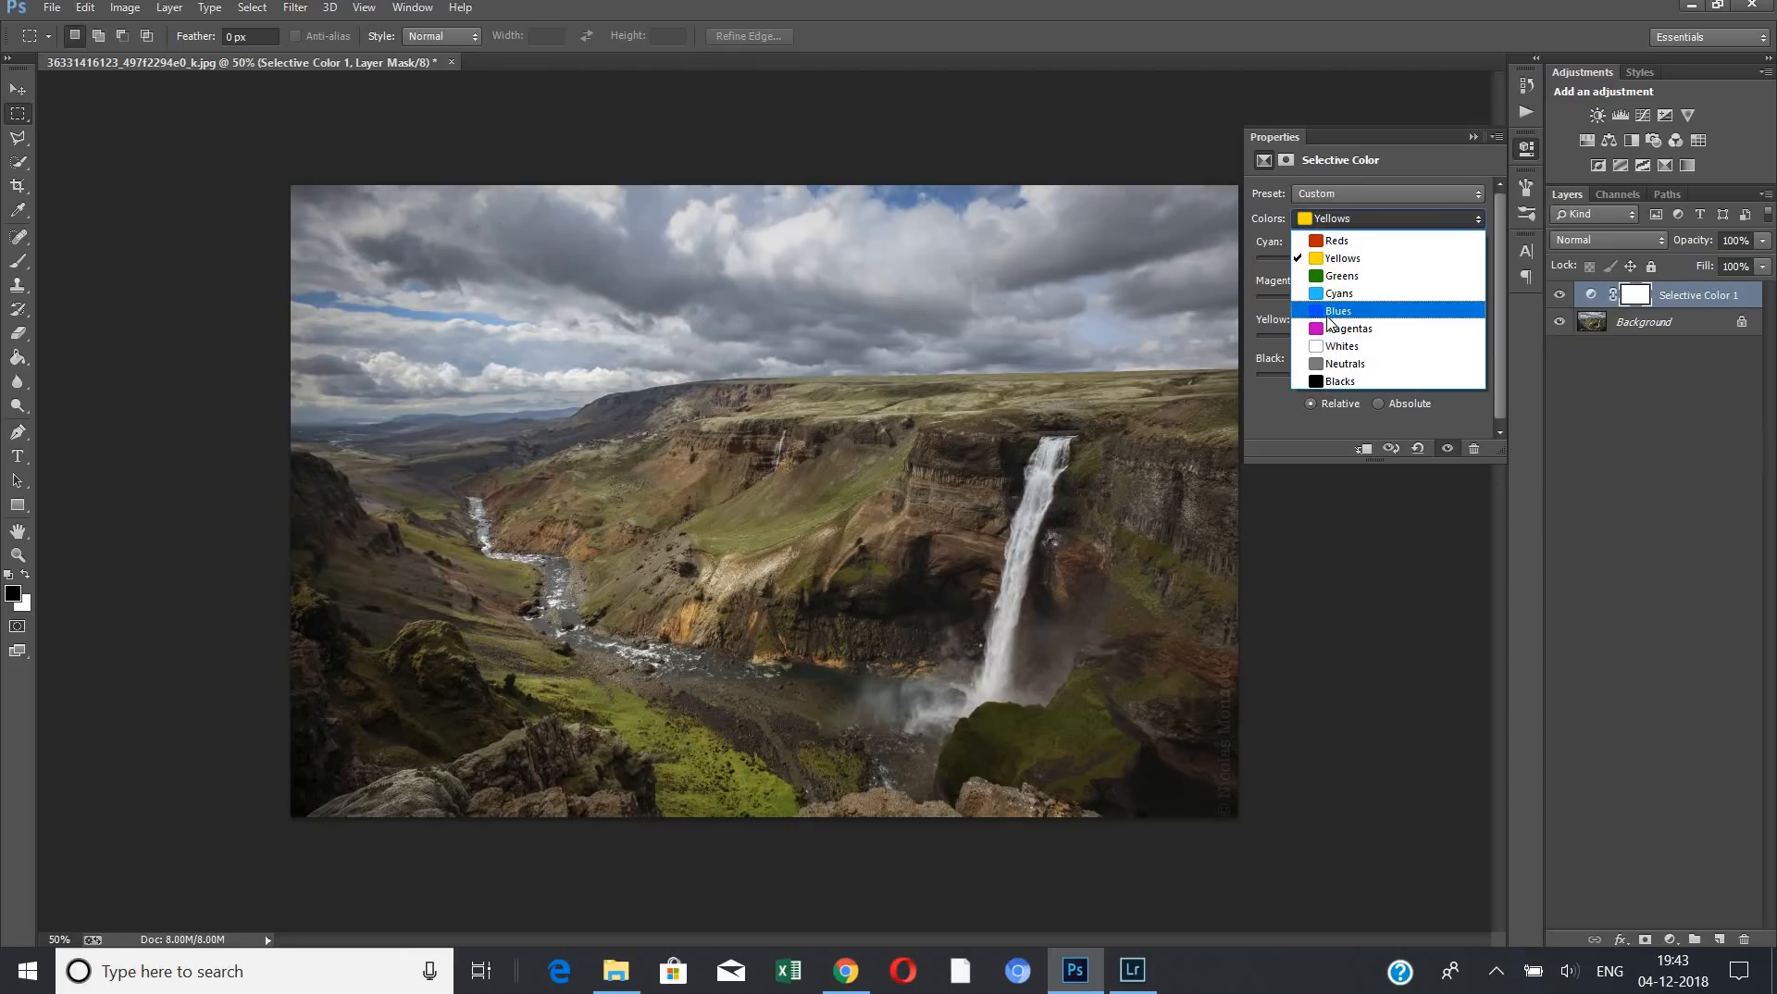
{"action": "left_click", "coordinate": [1333, 312]}
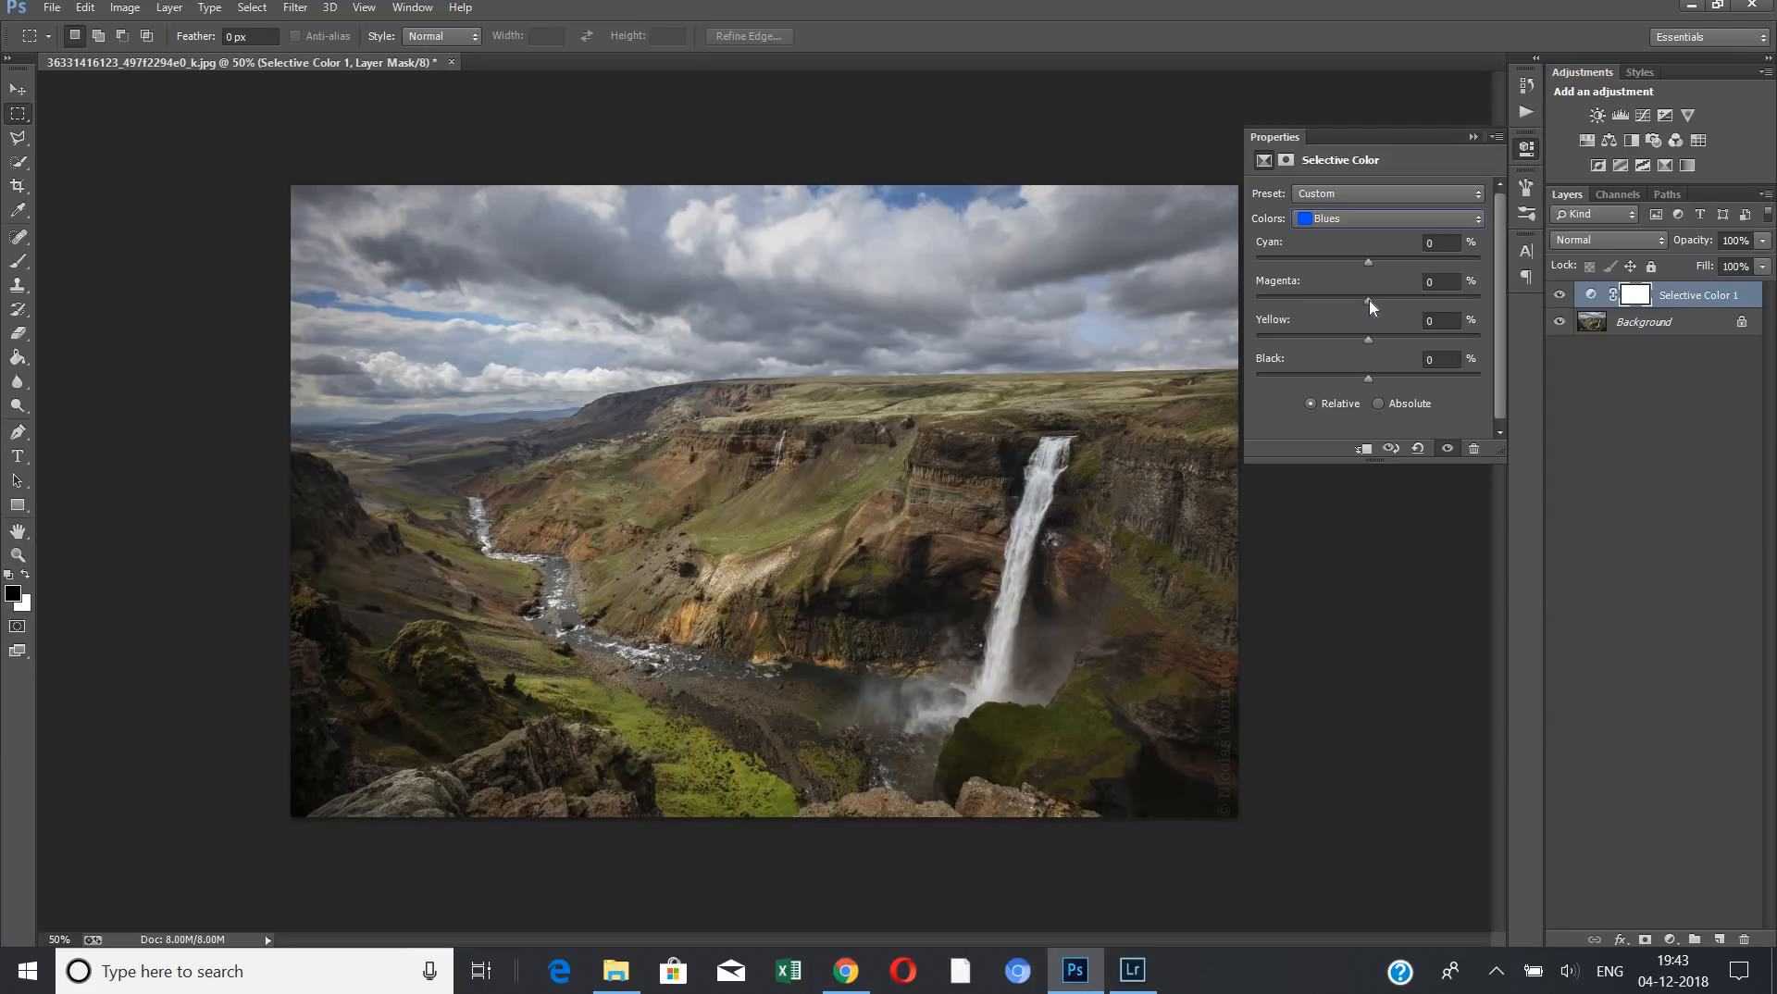
{"action": "left_click", "coordinate": [1350, 217]}
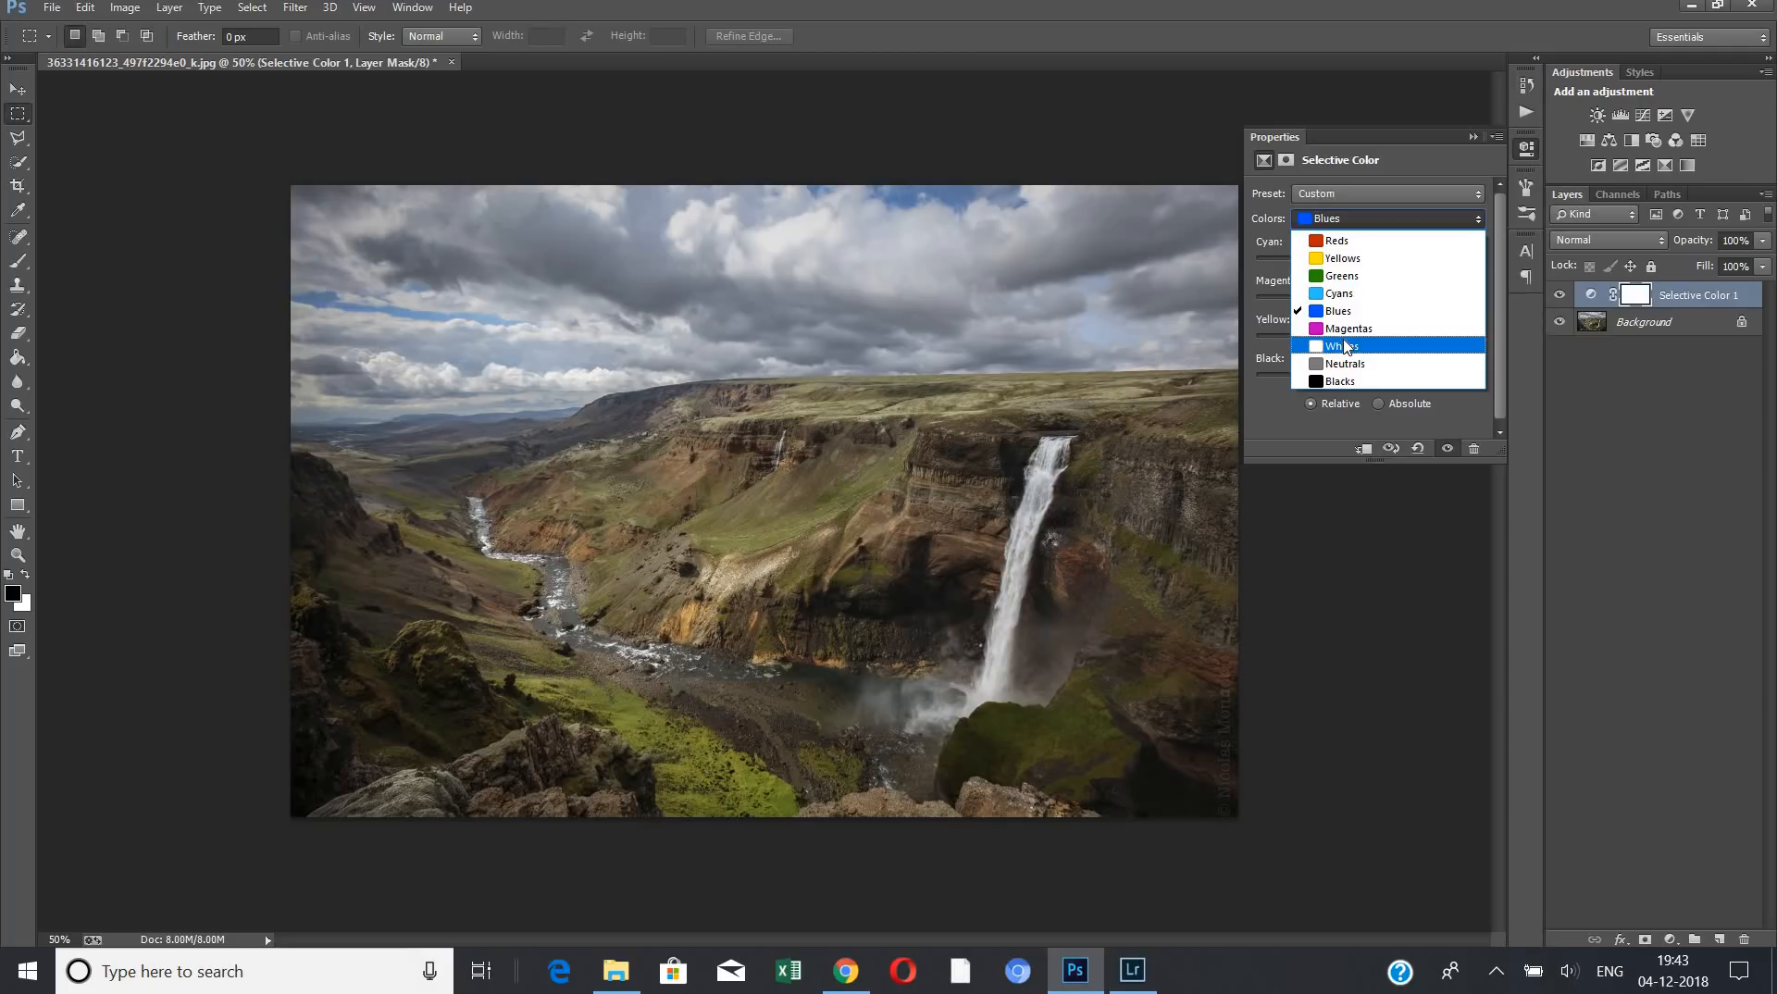
{"action": "left_click", "coordinate": [1344, 347]}
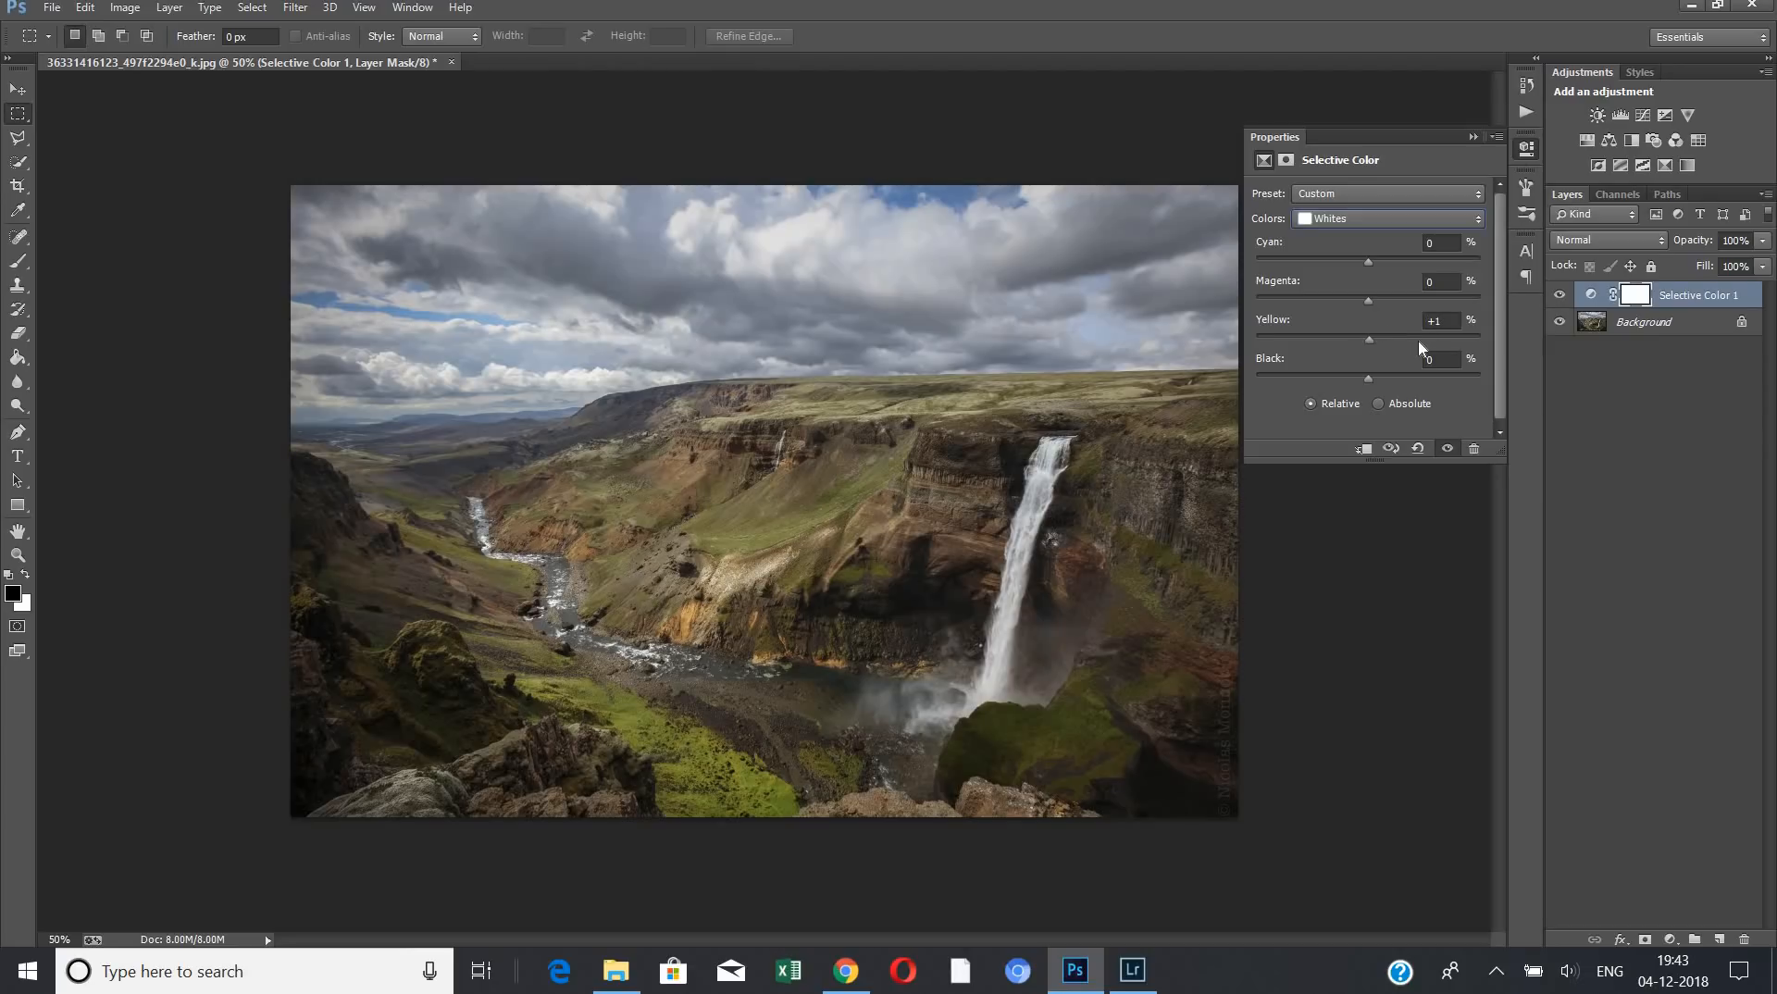
{"action": "left_click_drag", "start_coordinate": [1441, 342], "coordinate": [1240, 351]}
{"action": "left_click_drag", "start_coordinate": [1243, 350], "coordinate": [1244, 350]}
{"action": "left_click", "coordinate": [1424, 377]}
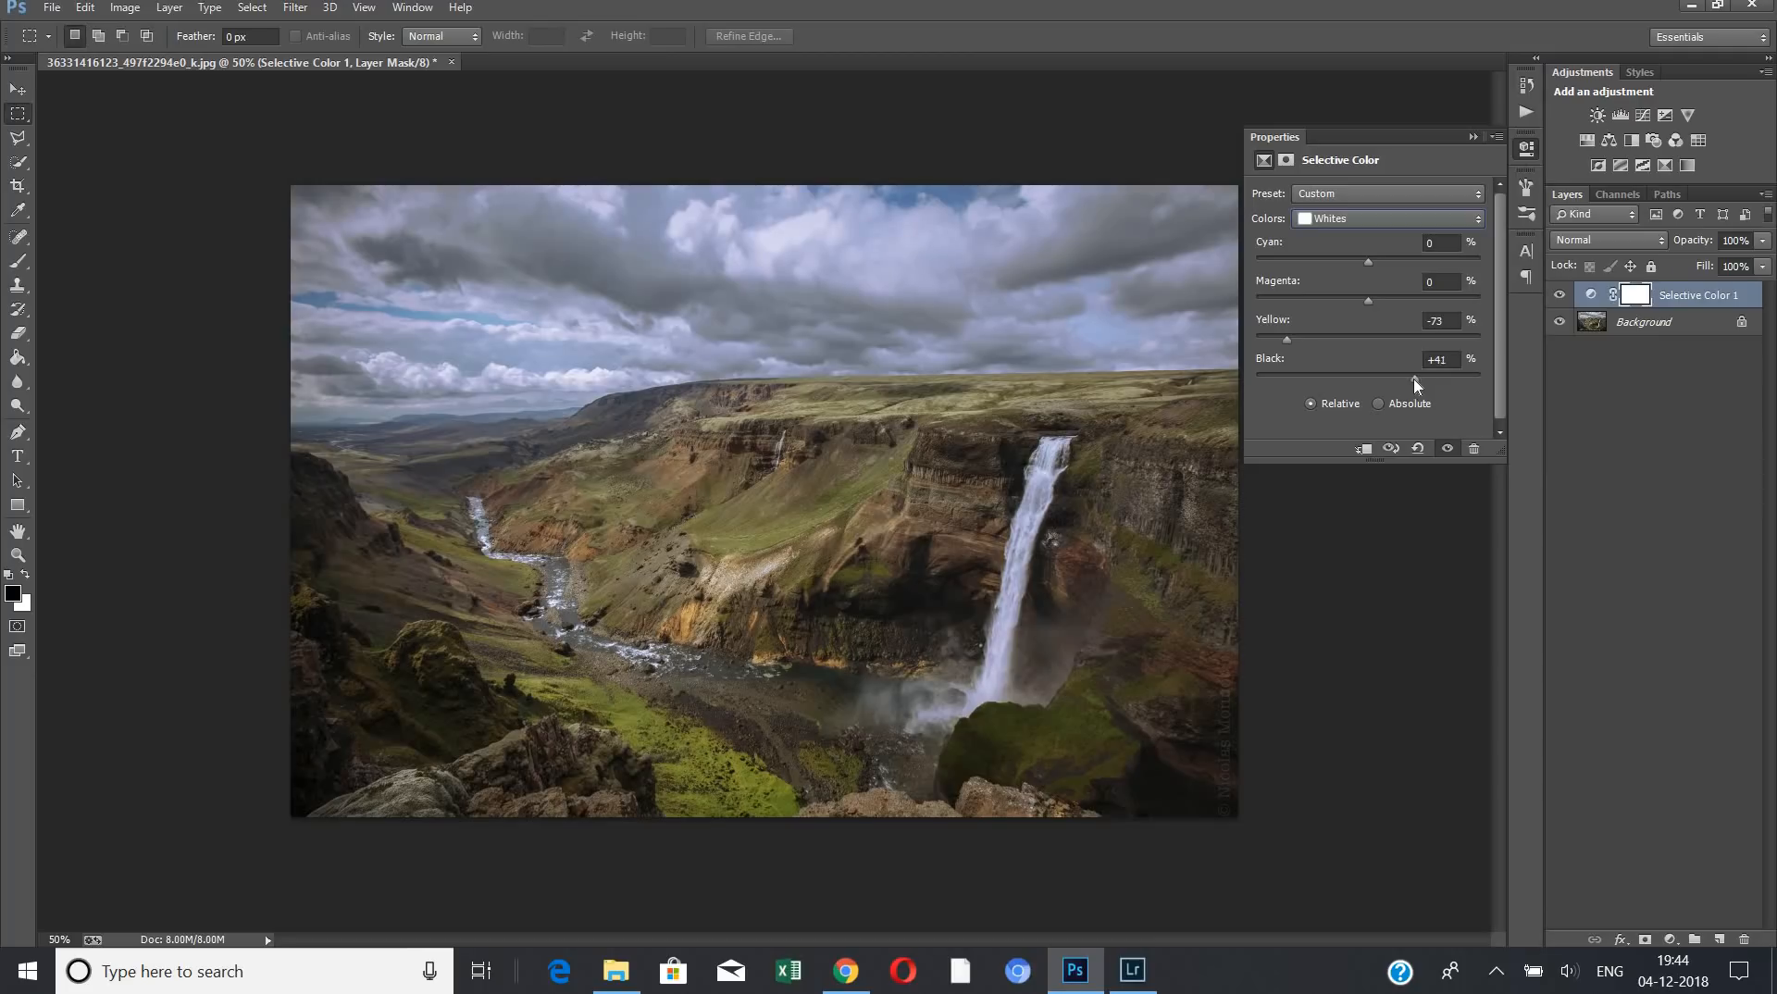
{"action": "left_click_drag", "start_coordinate": [1413, 378], "coordinate": [1337, 396]}
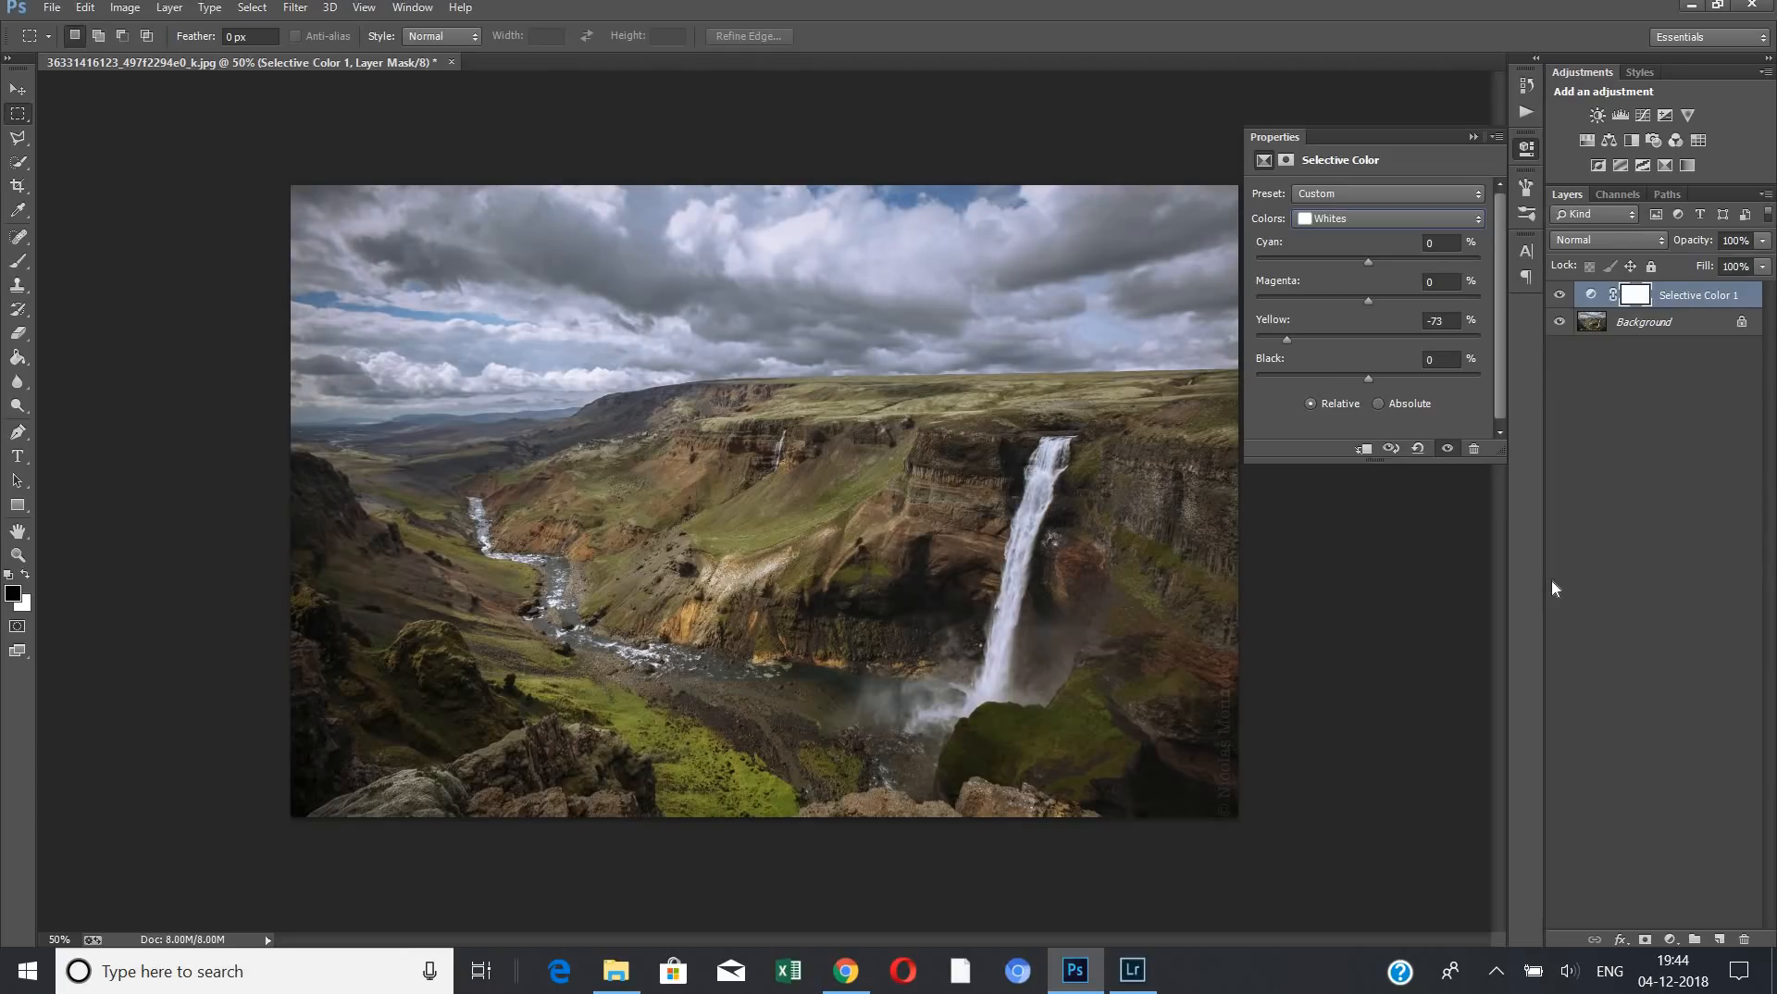
{"action": "left_click", "coordinate": [1560, 301]}
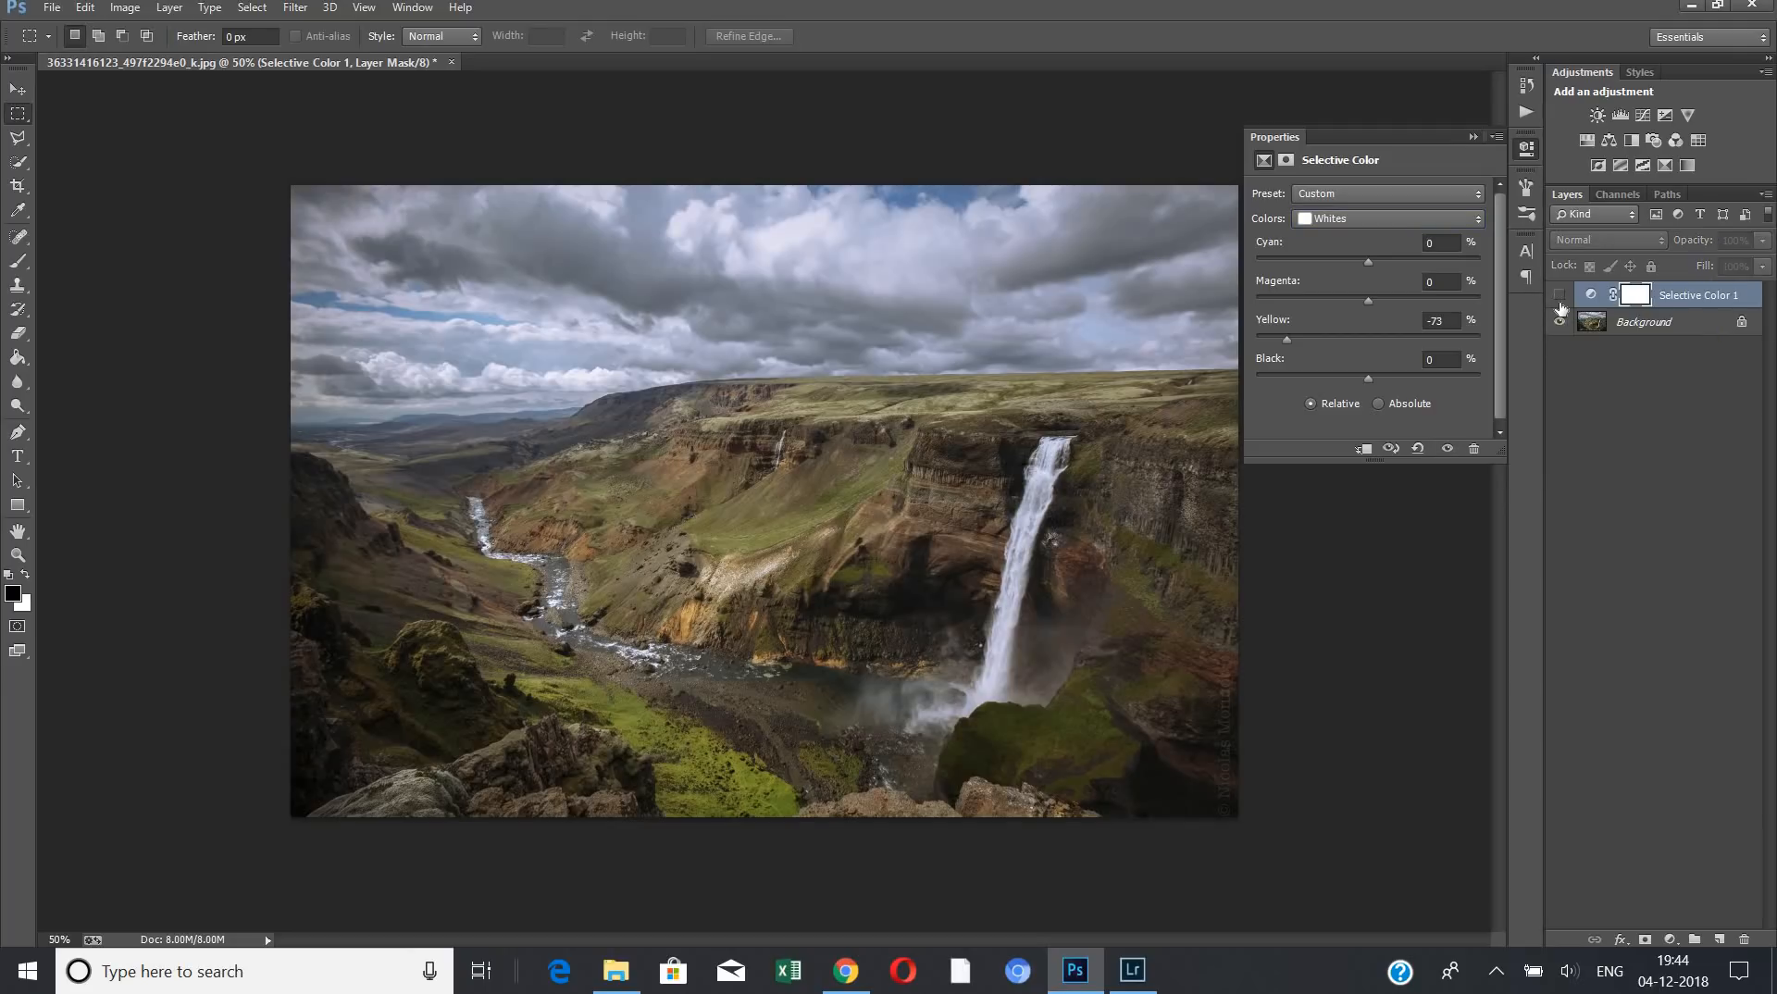
{"action": "left_click", "coordinate": [1560, 298]}
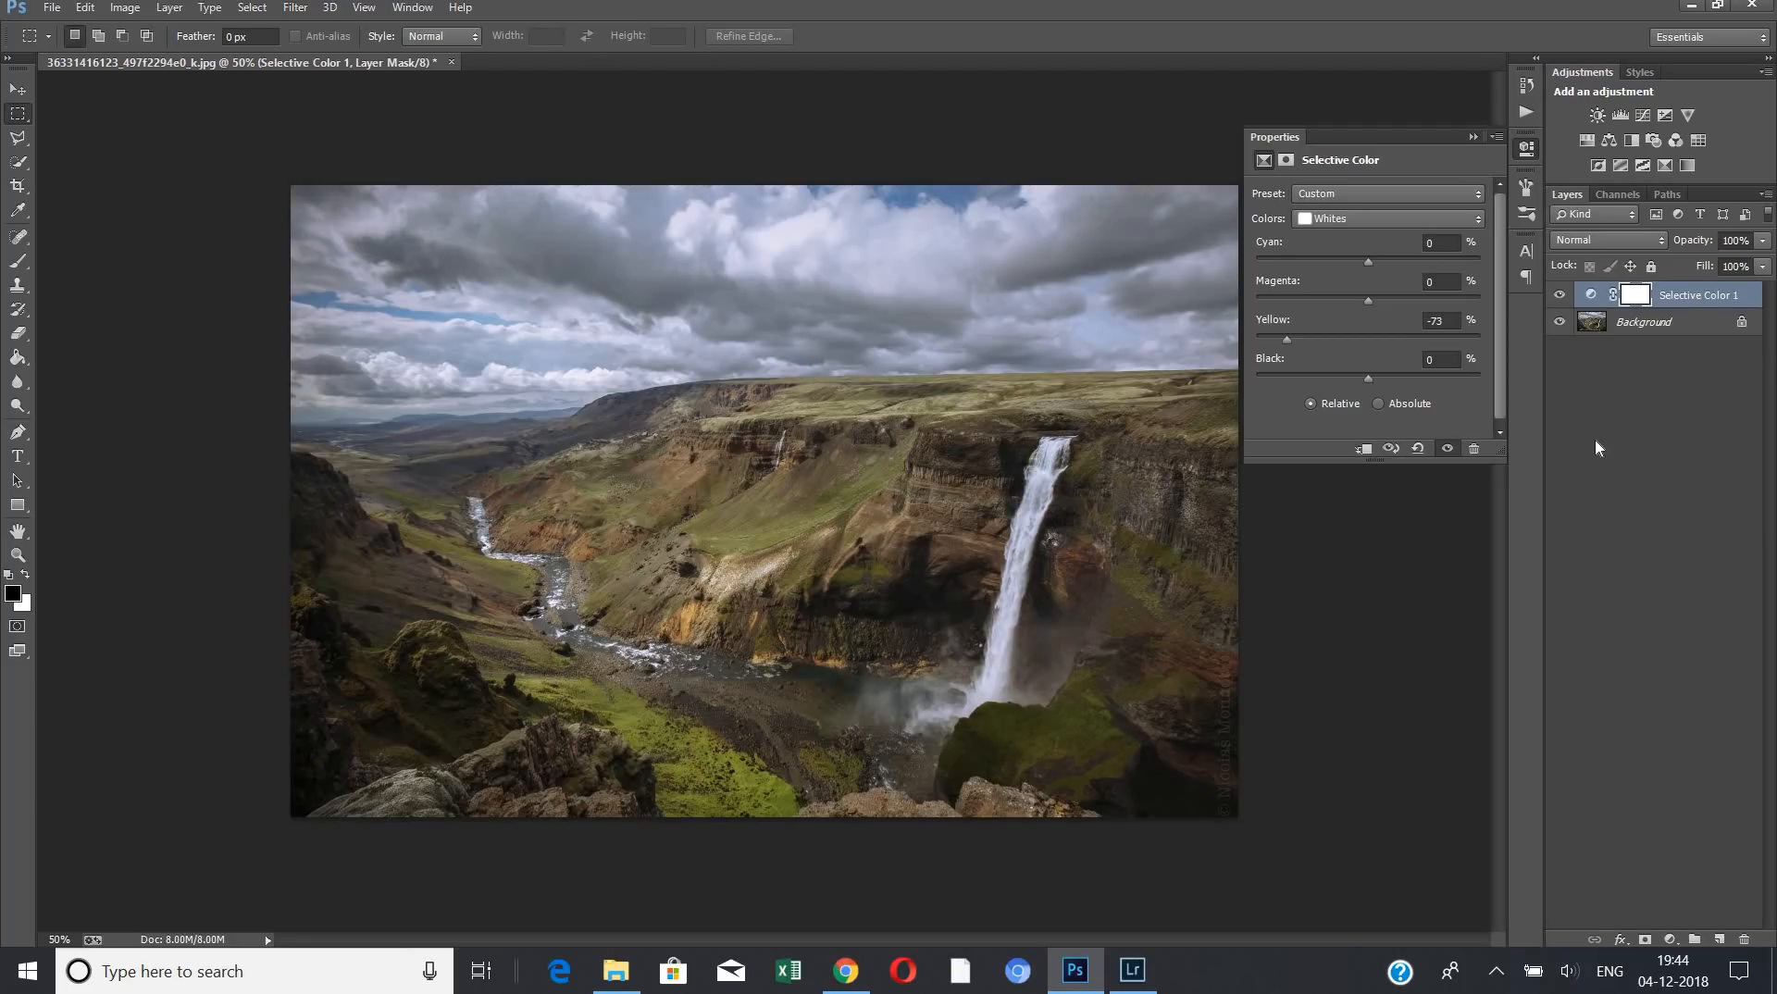
- Duplicate the Selective Color adjustment layer twice to intensify its effect
{"action": "right_click", "coordinate": [1680, 297]}
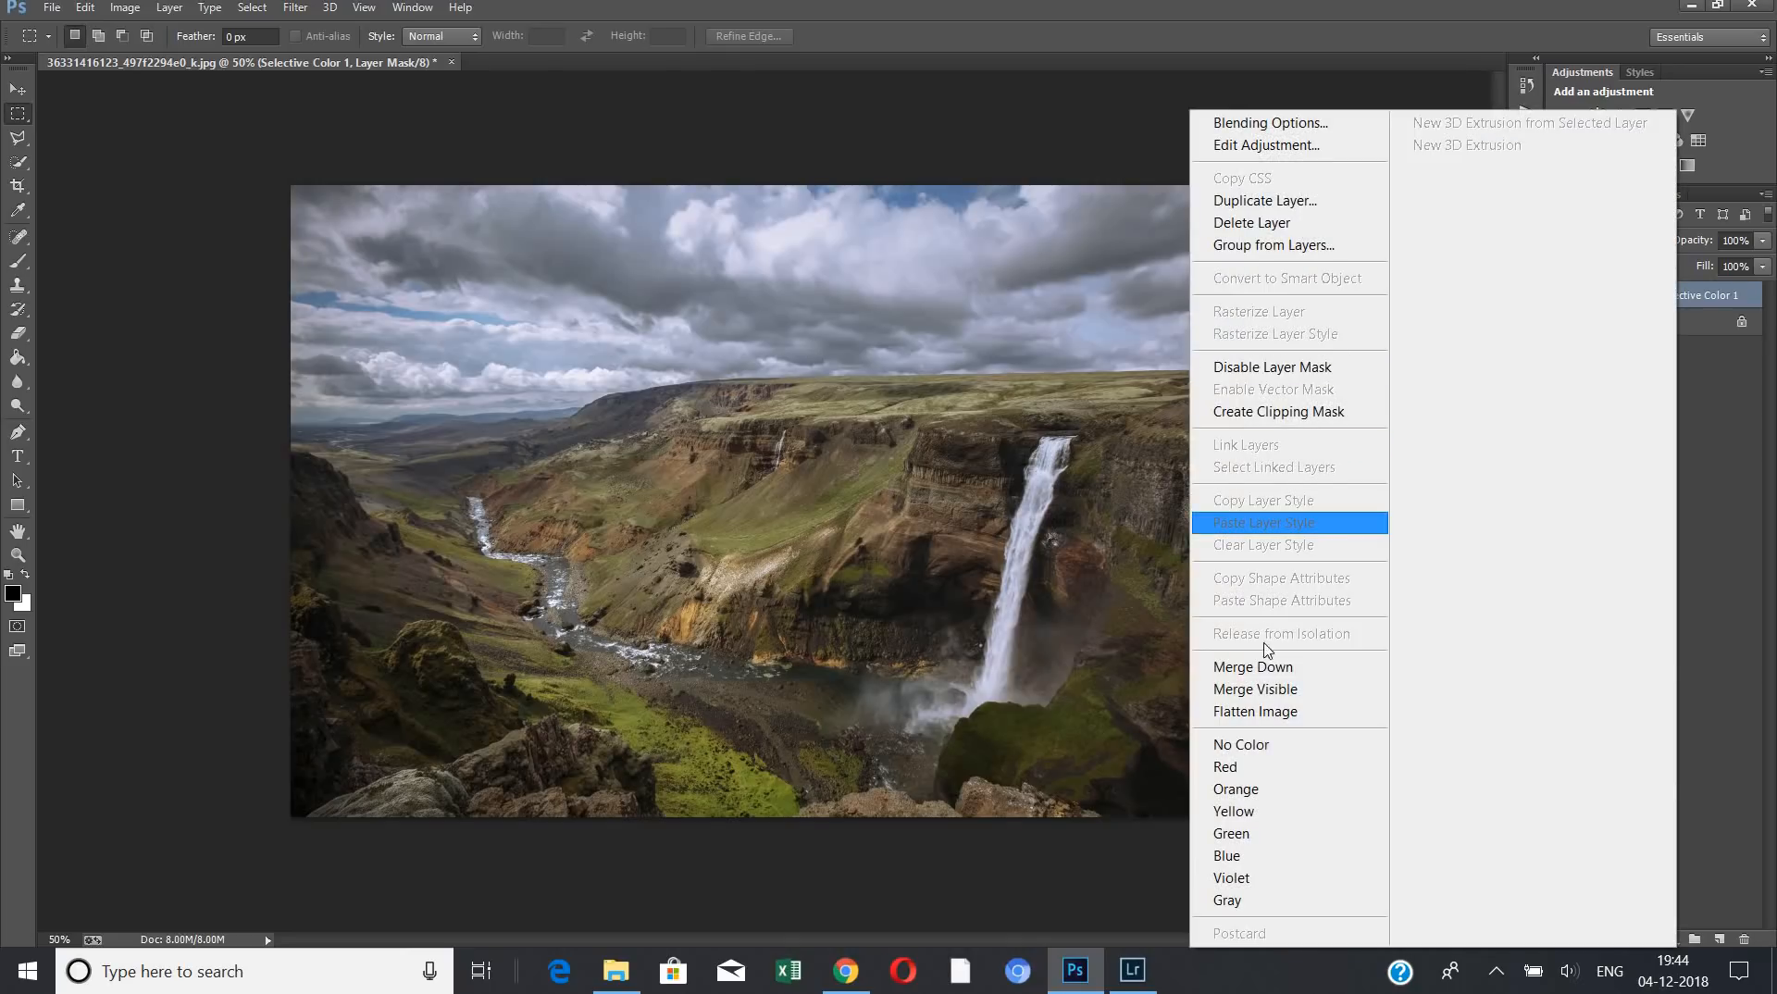
{"action": "left_click", "coordinate": [1319, 209]}
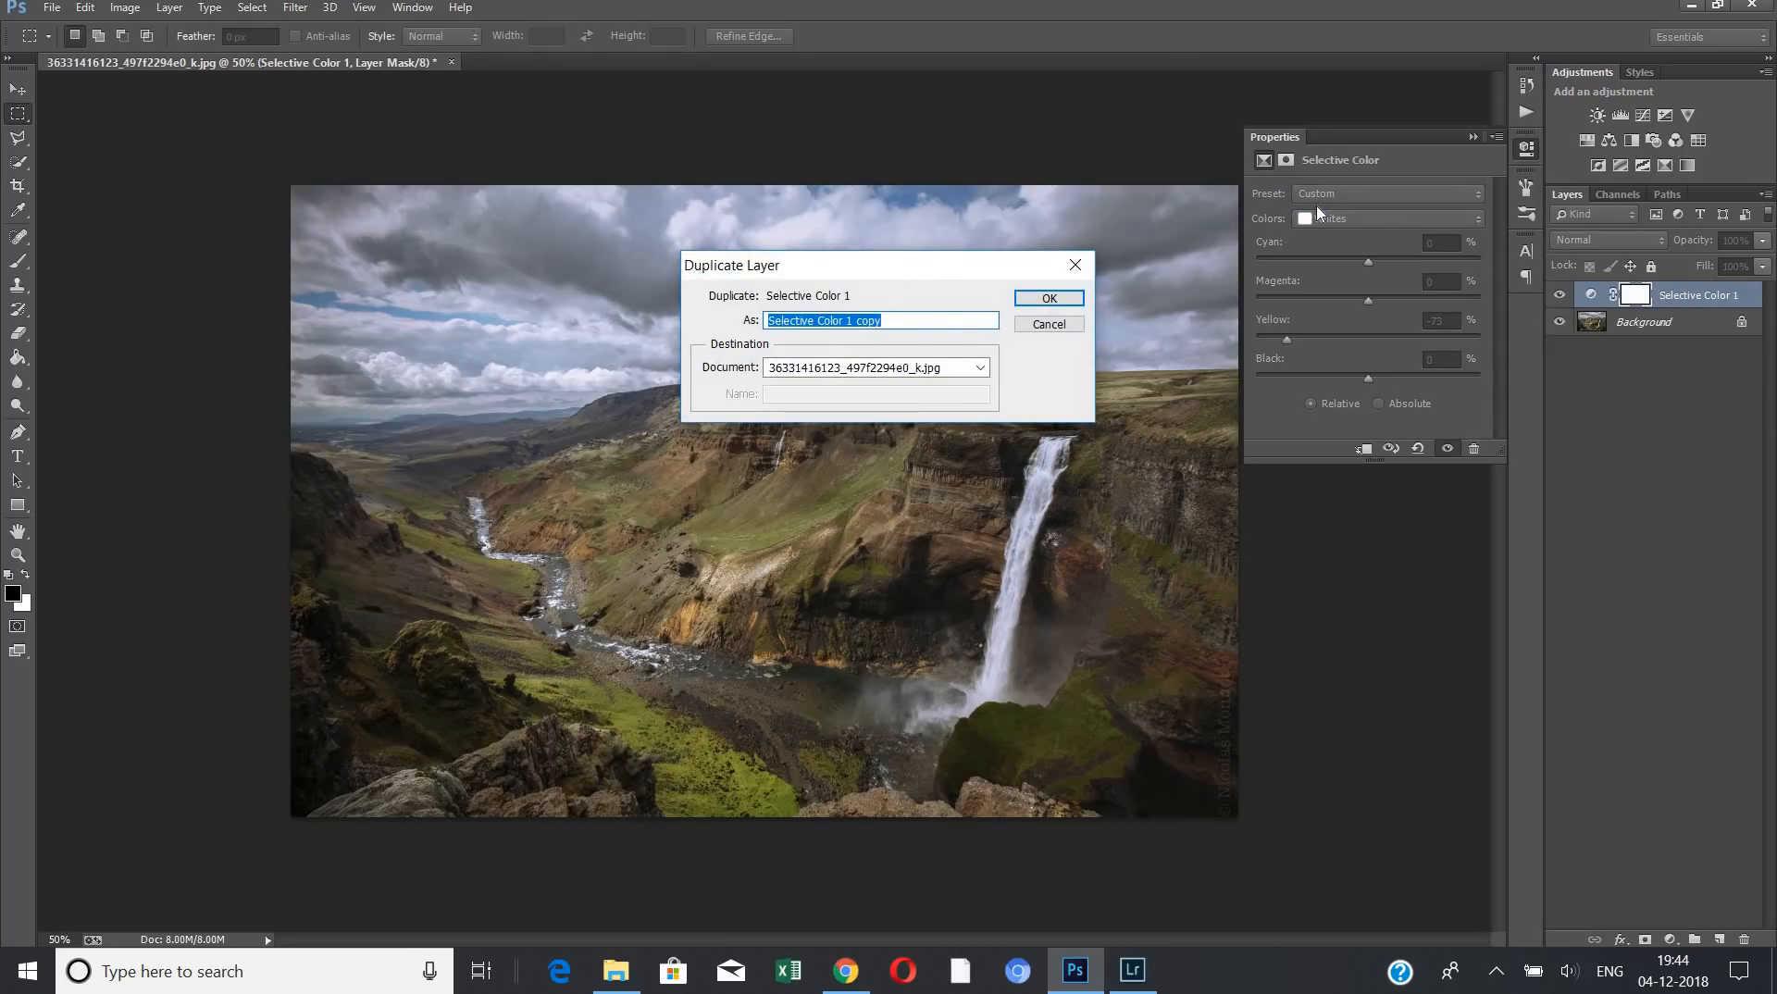
{"action": "key", "text": "Return"}
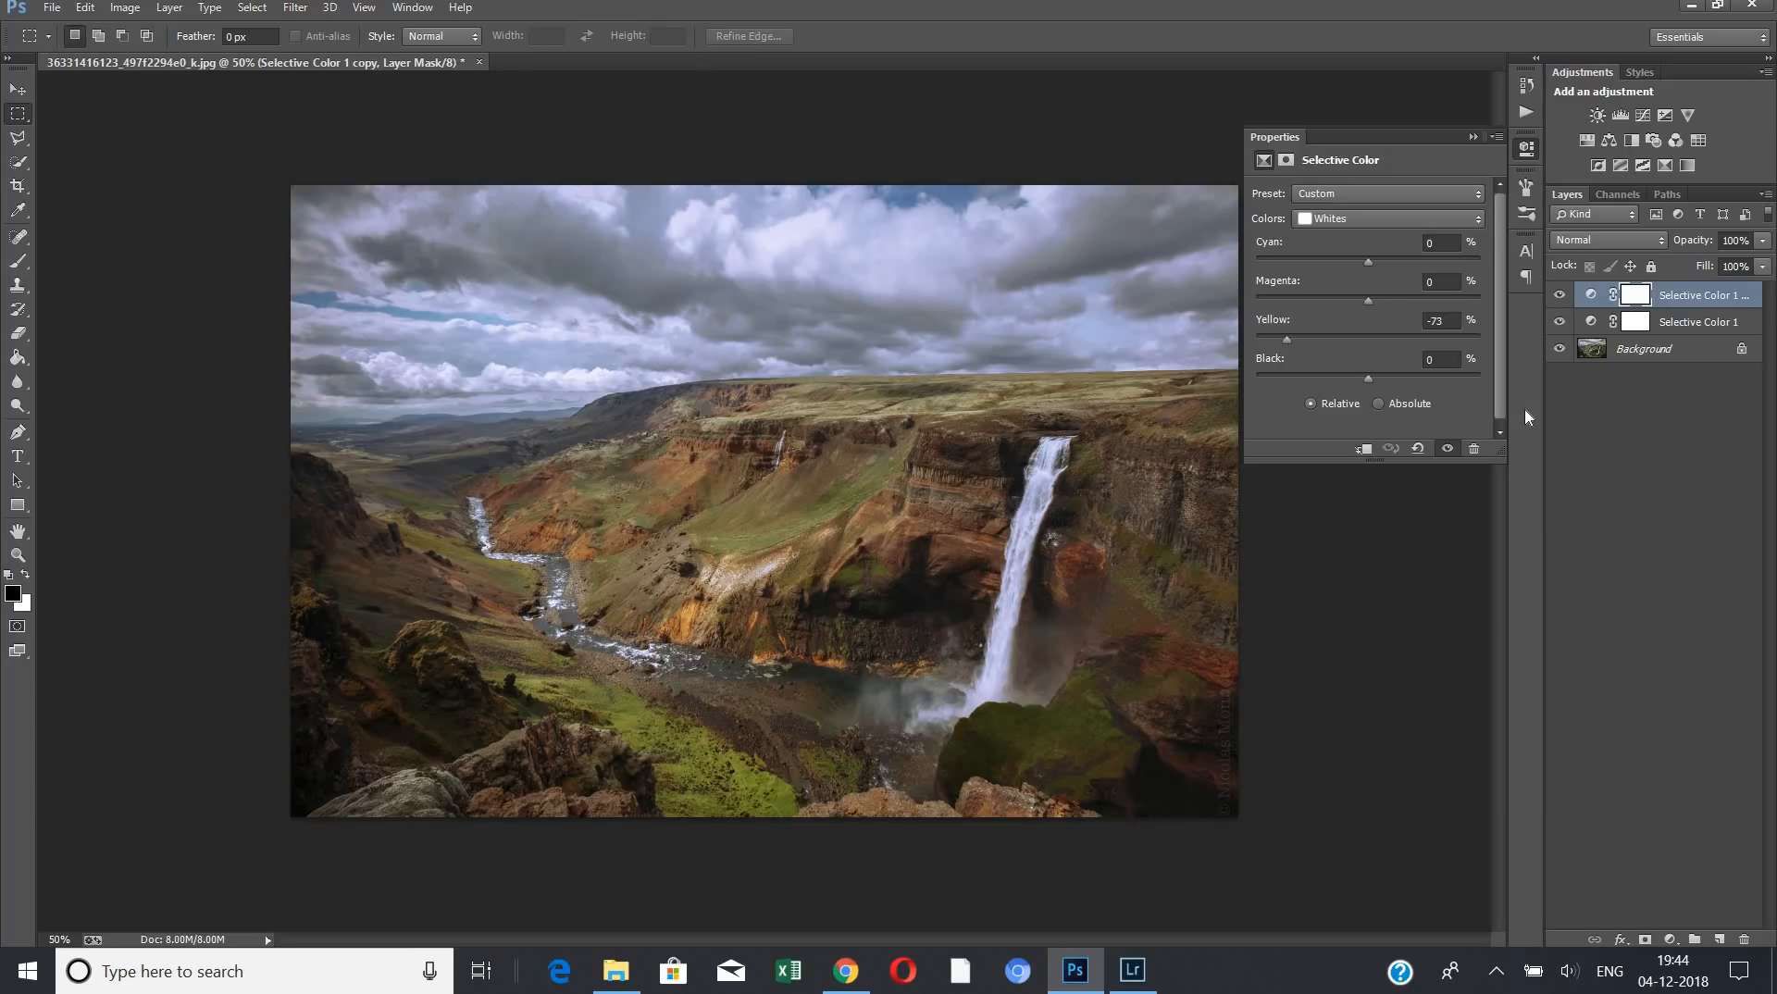
{"action": "key", "text": "ctrl+j"}
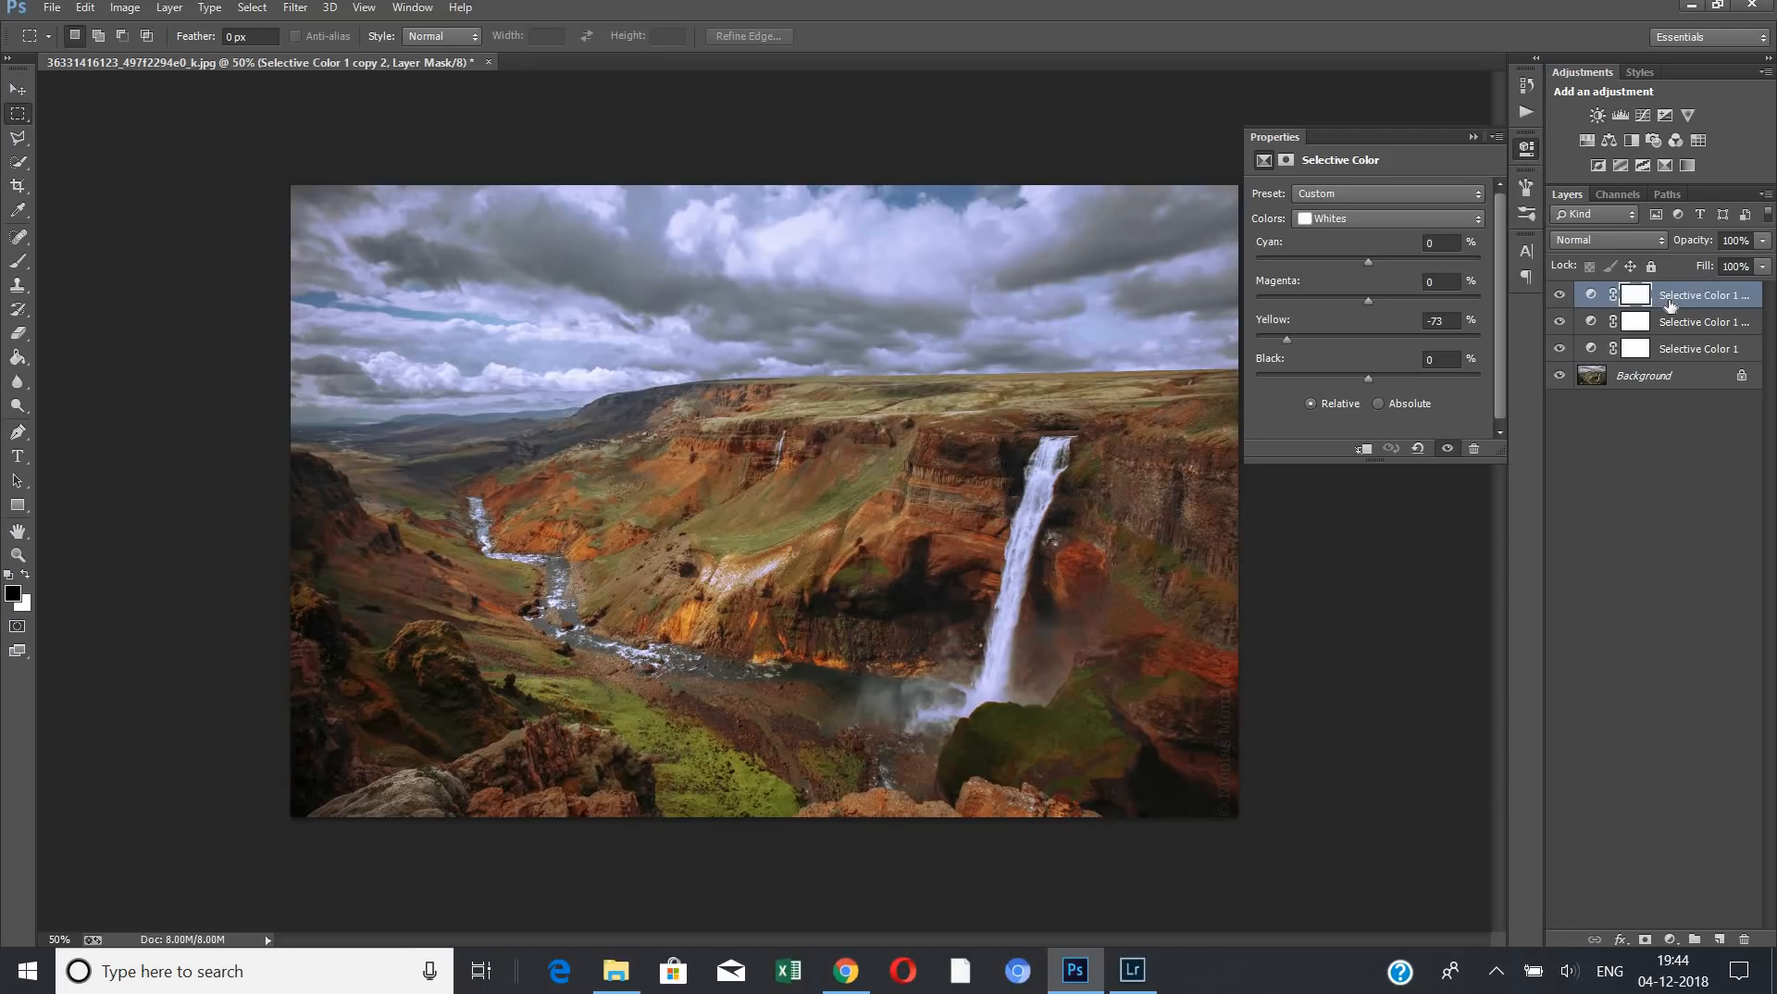
- Set the topmost Selective Color copy's opacity to 40% and compare the photo with the middle copy hidden and shown
{"action": "left_click", "coordinate": [1591, 295]}
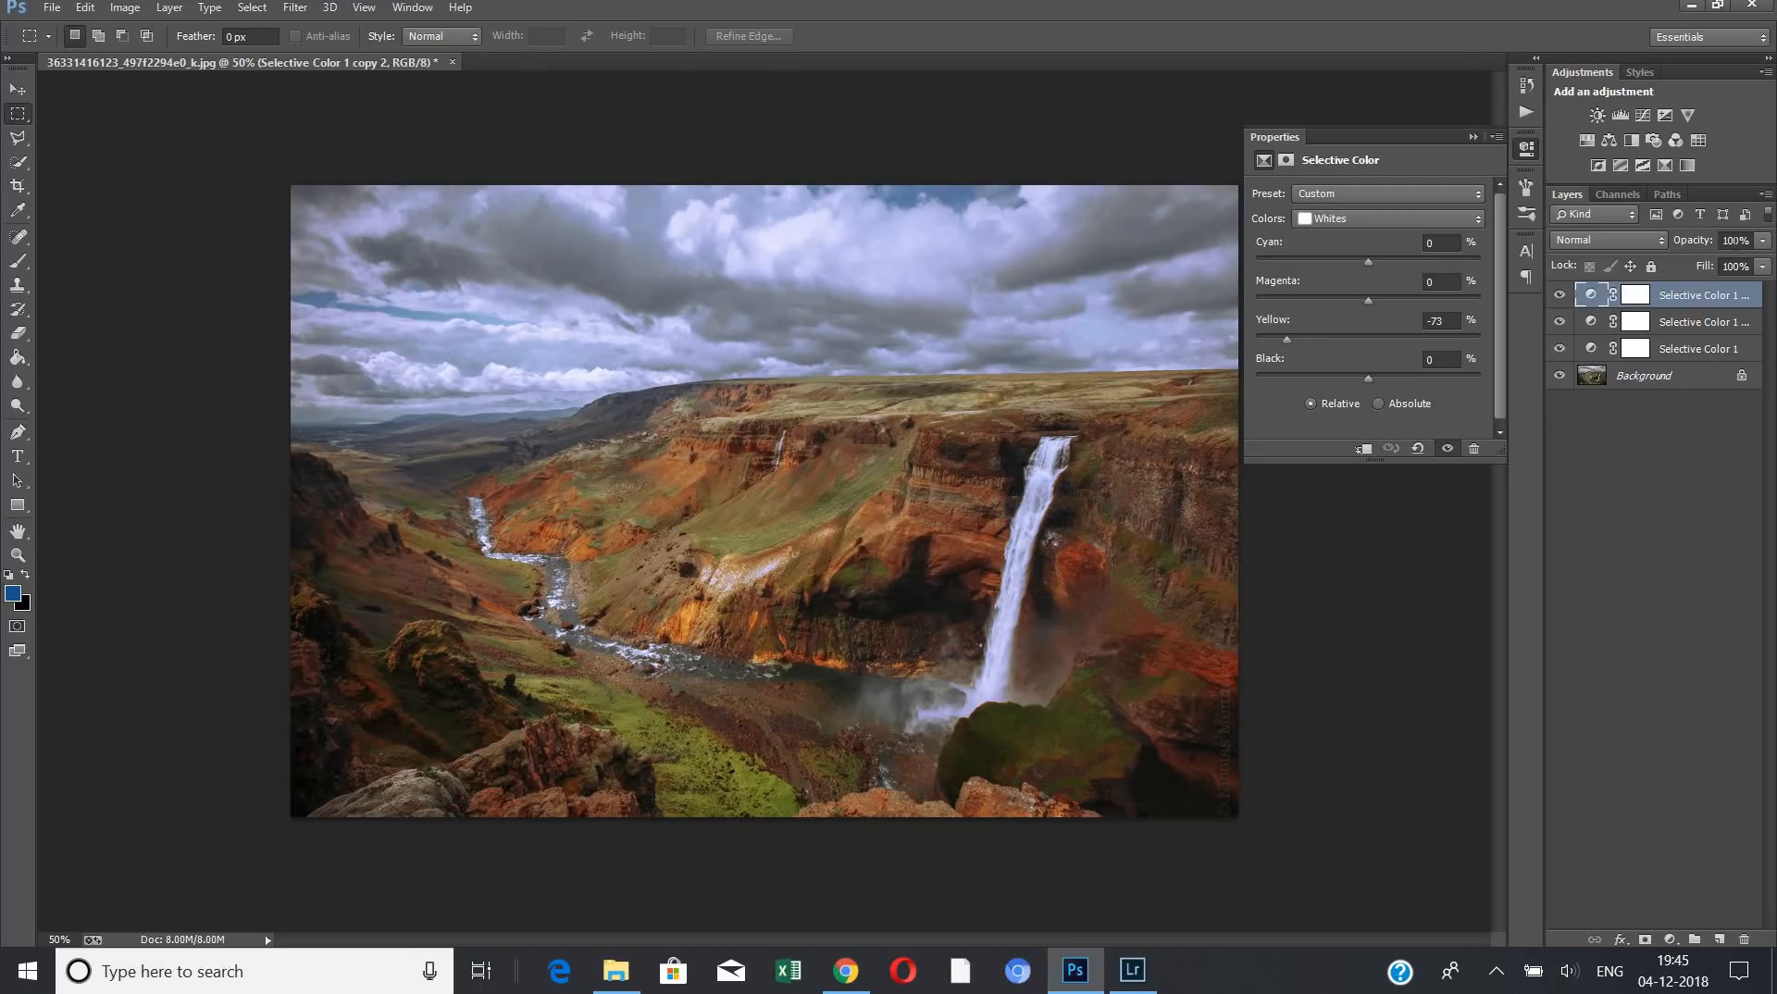
{"action": "left_click", "coordinate": [1735, 241]}
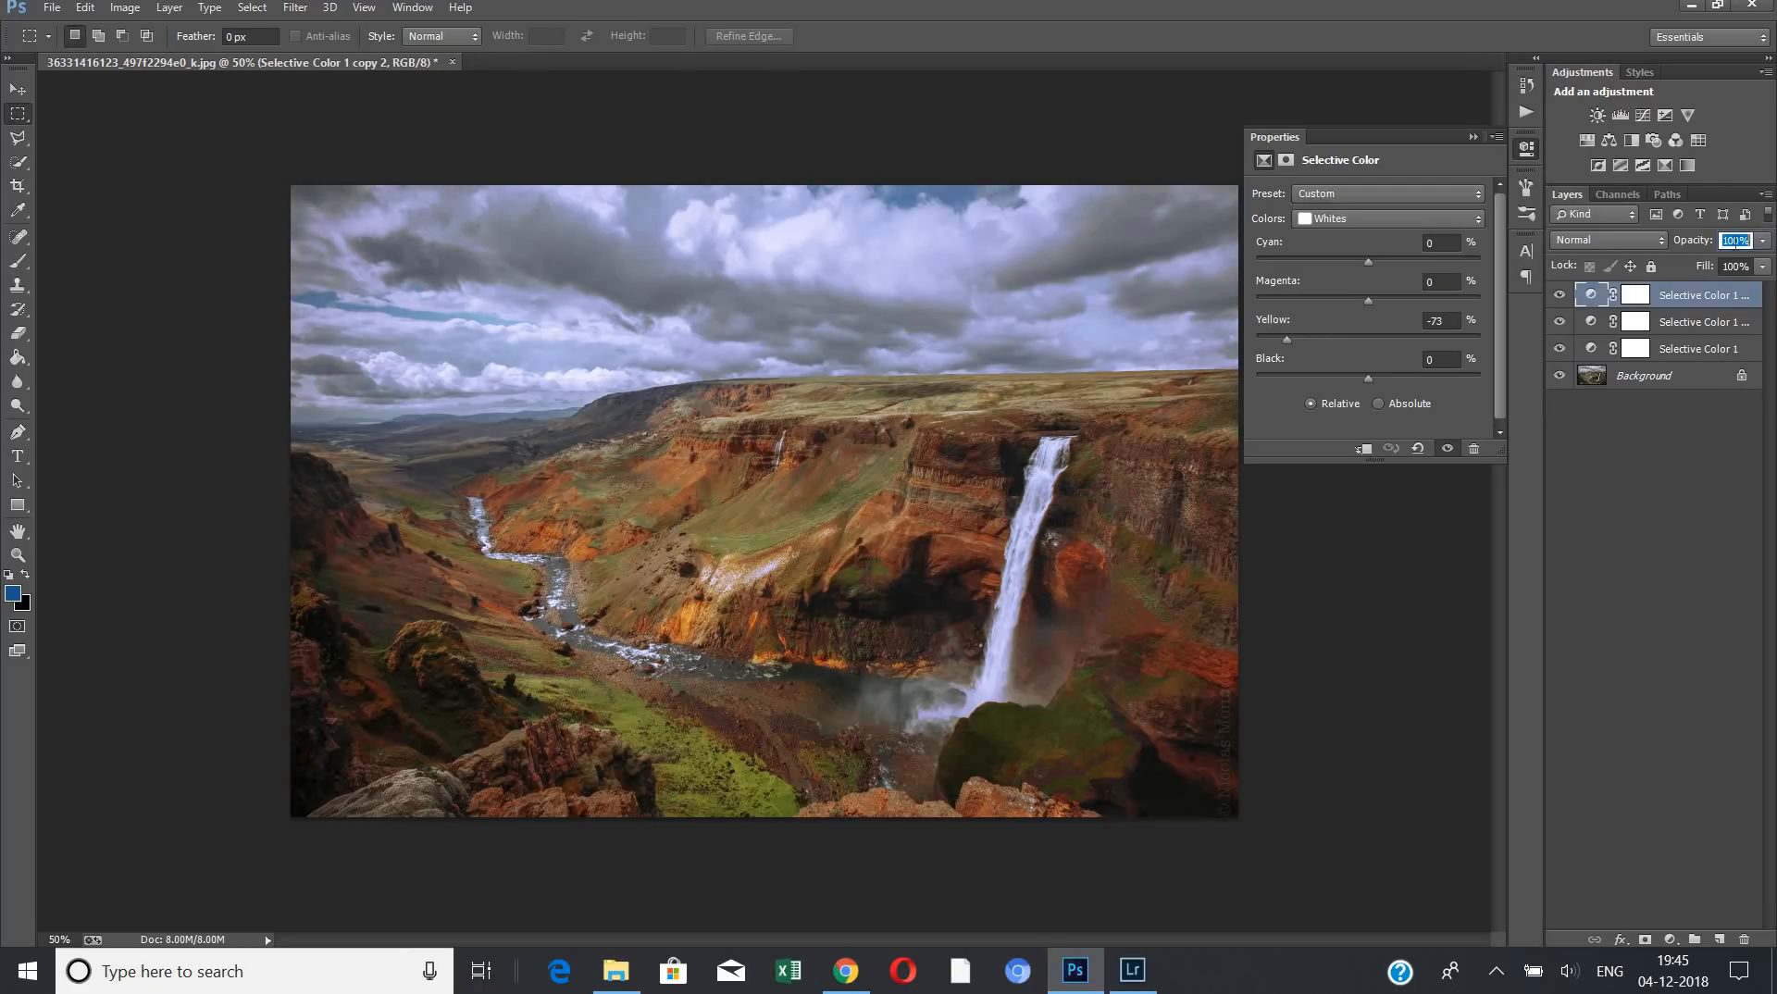
{"action": "left_click", "coordinate": [1682, 326]}
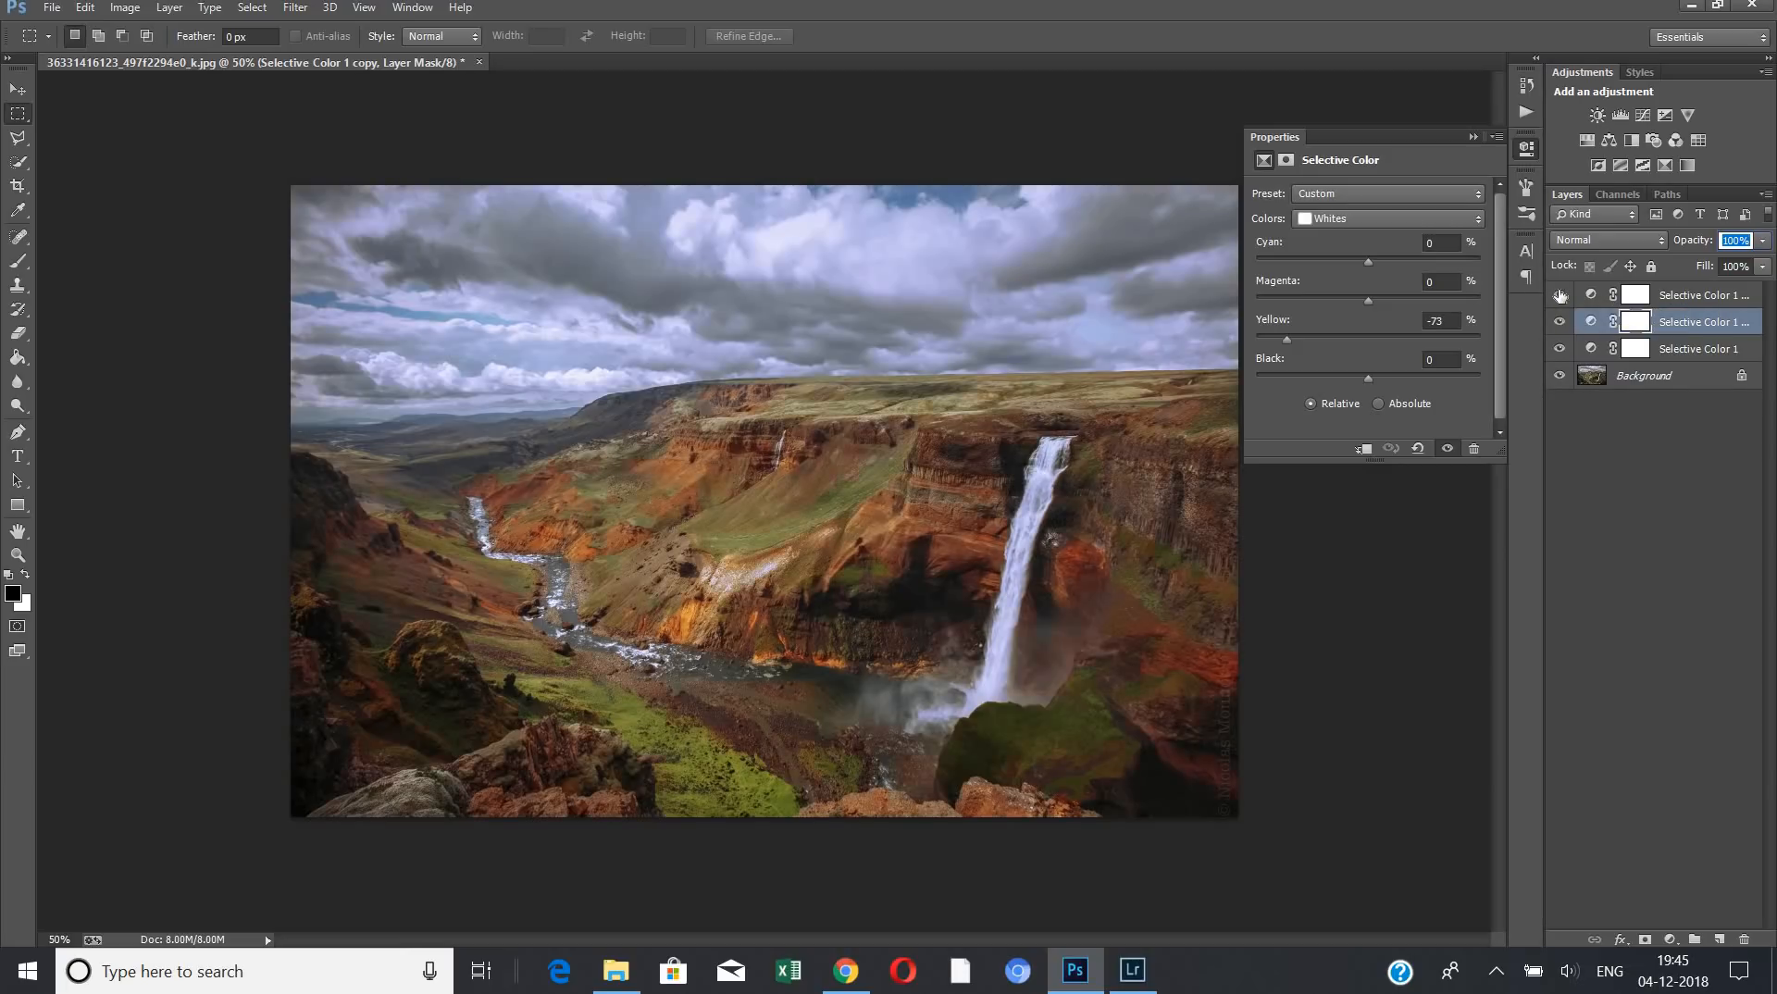
{"action": "left_click", "coordinate": [1665, 298]}
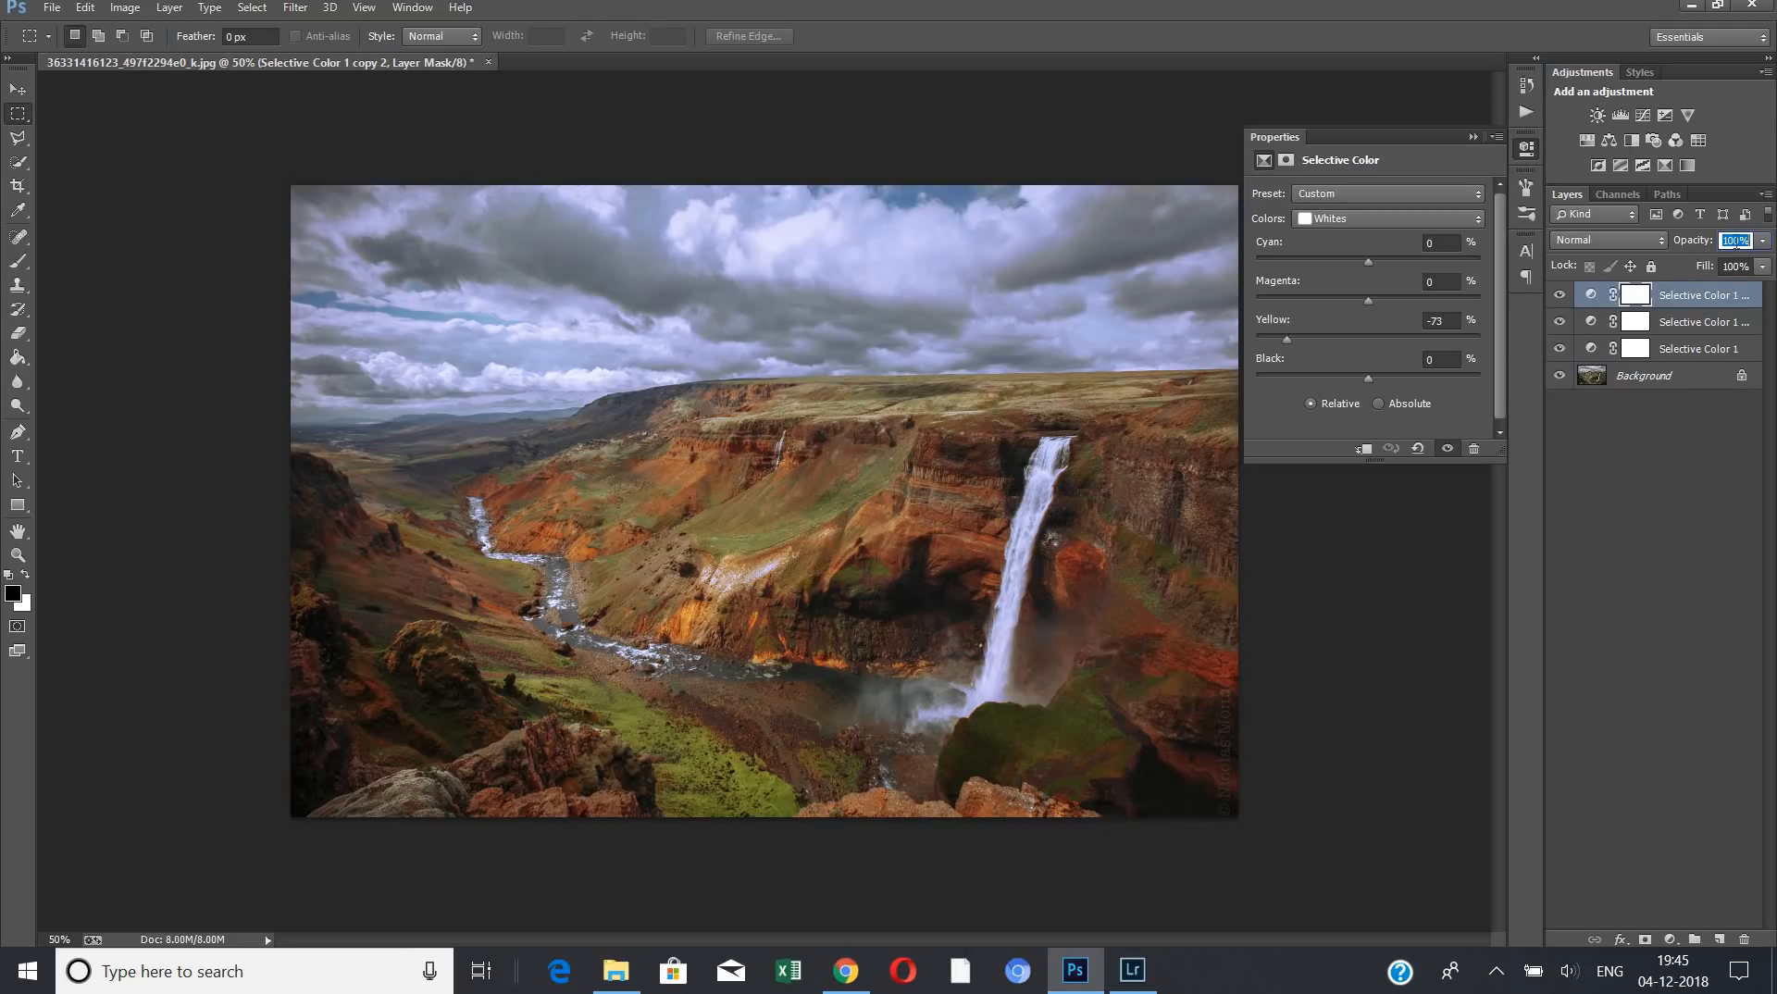
{"action": "type", "text": "40"}
{"action": "key", "text": "Return"}
{"action": "left_click", "coordinate": [1560, 322]}
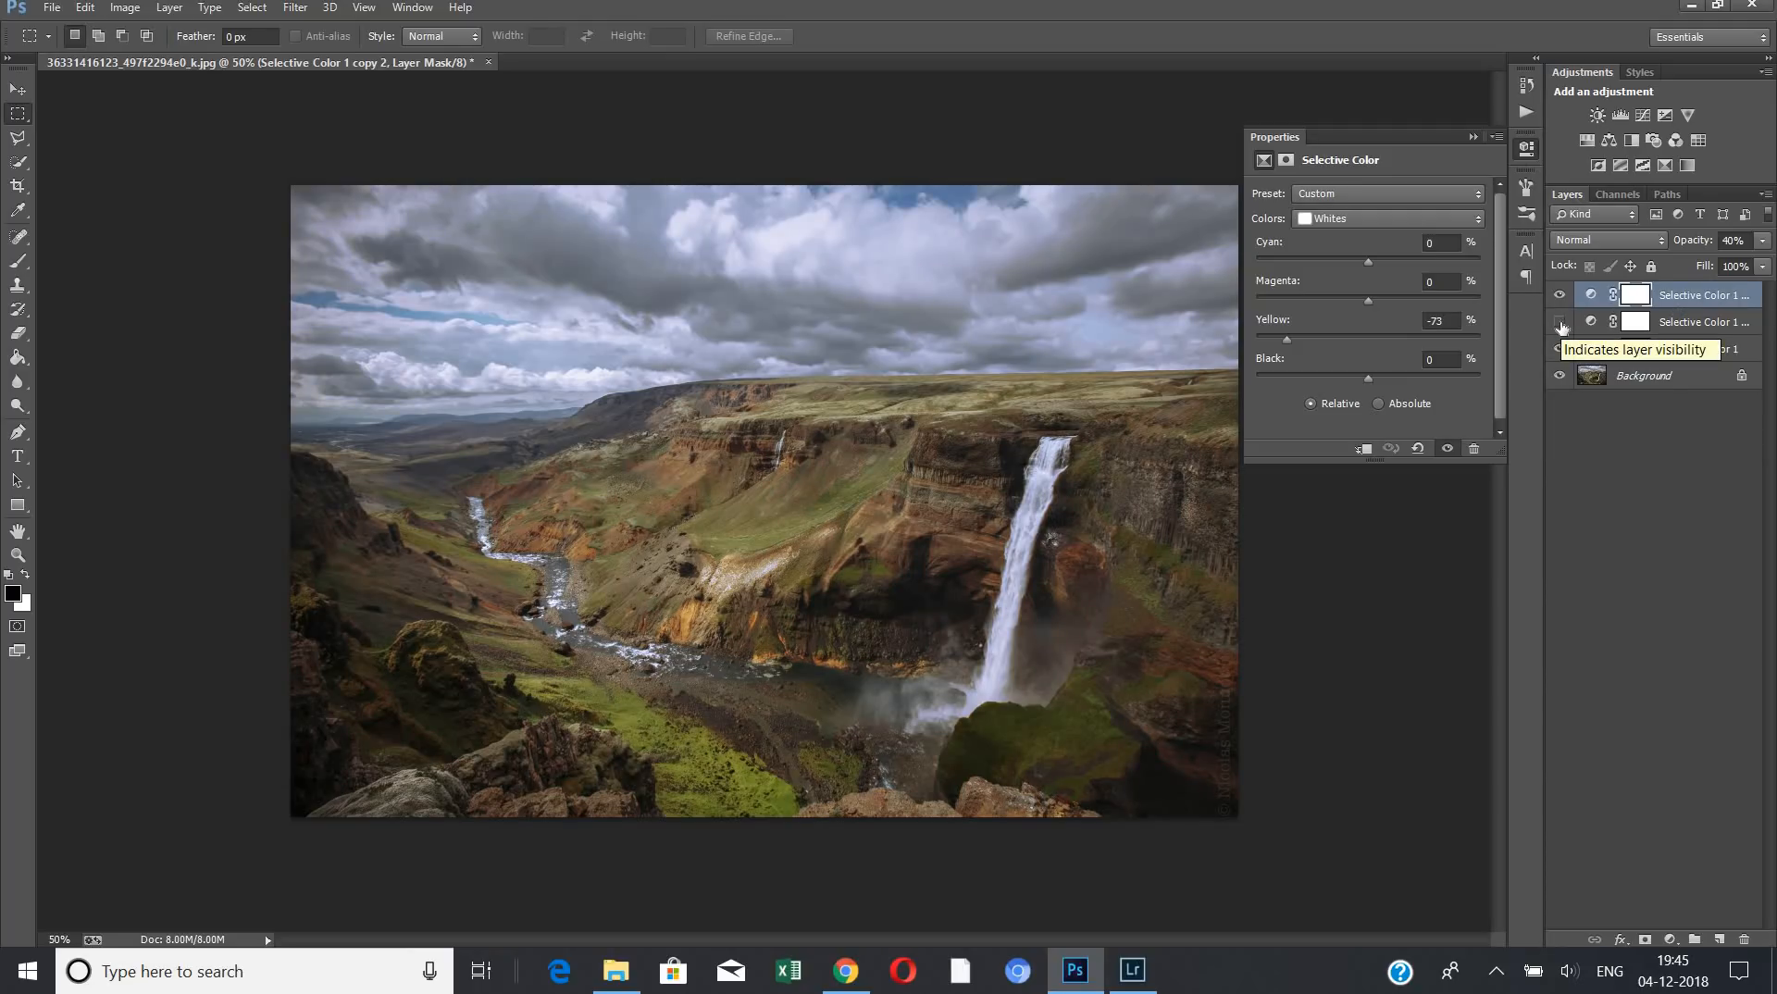
{"action": "left_click", "coordinate": [1561, 324]}
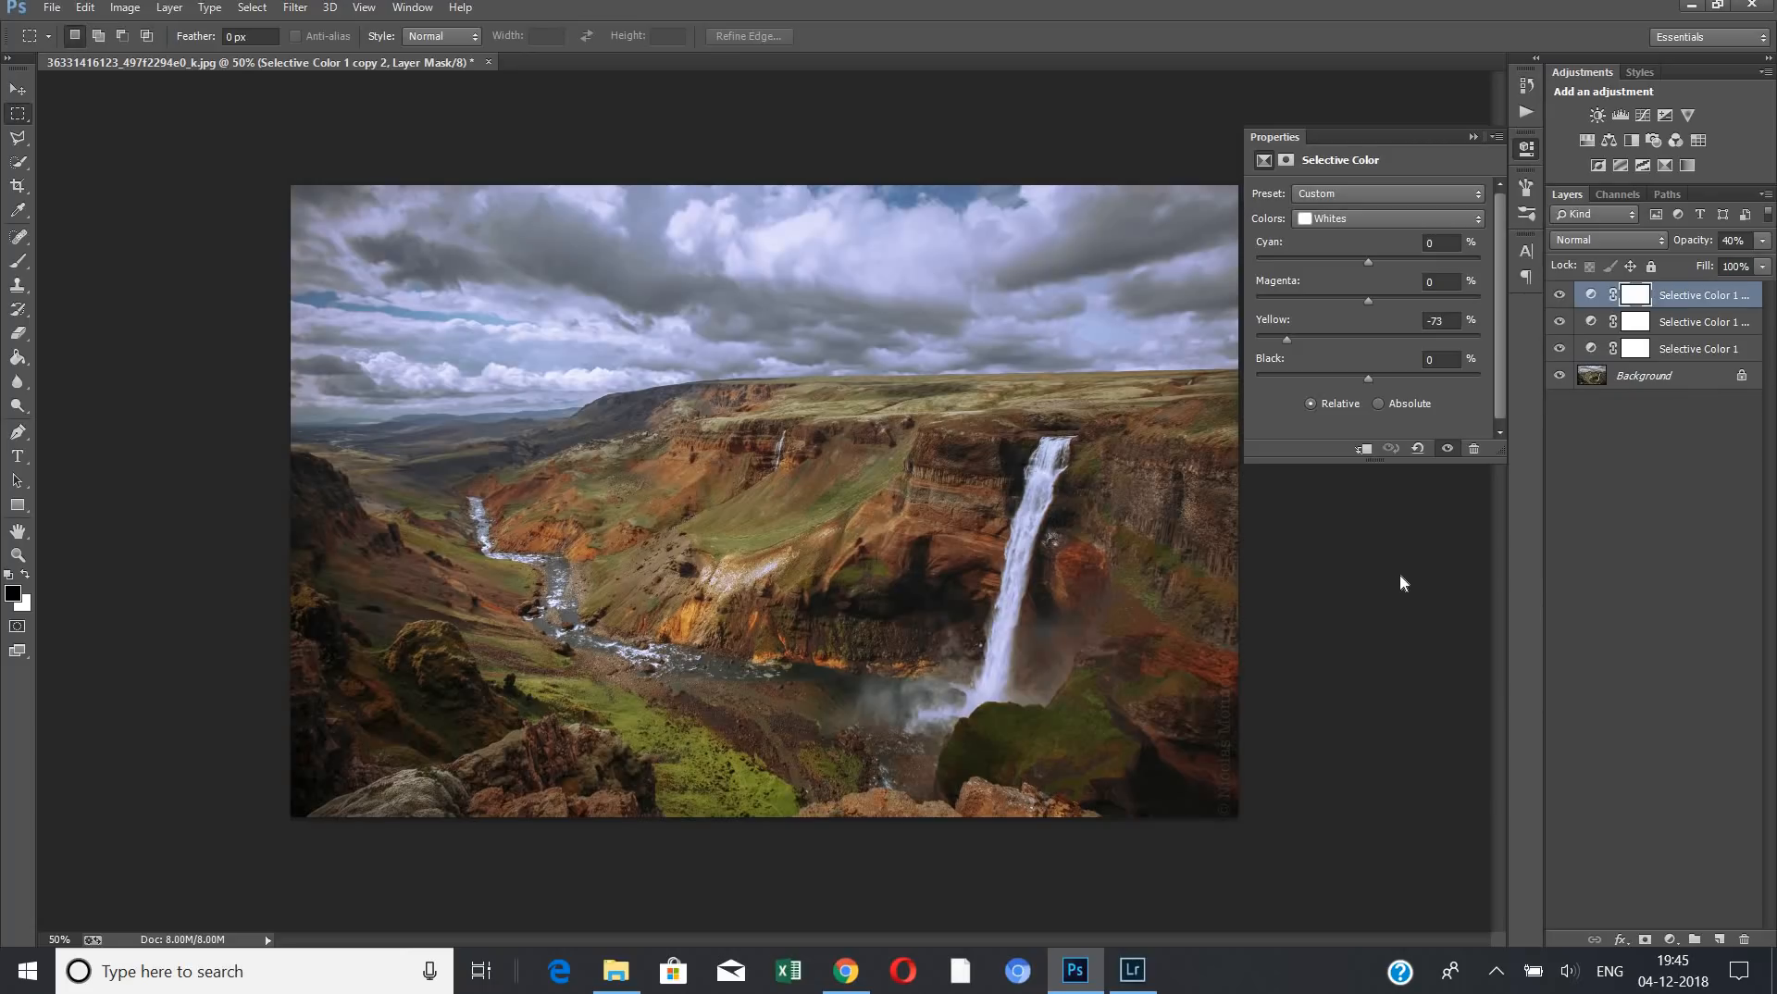
- Save the edited image to the Desktop under the file name "image for youtube"
{"action": "key", "text": "ctrl+s"}
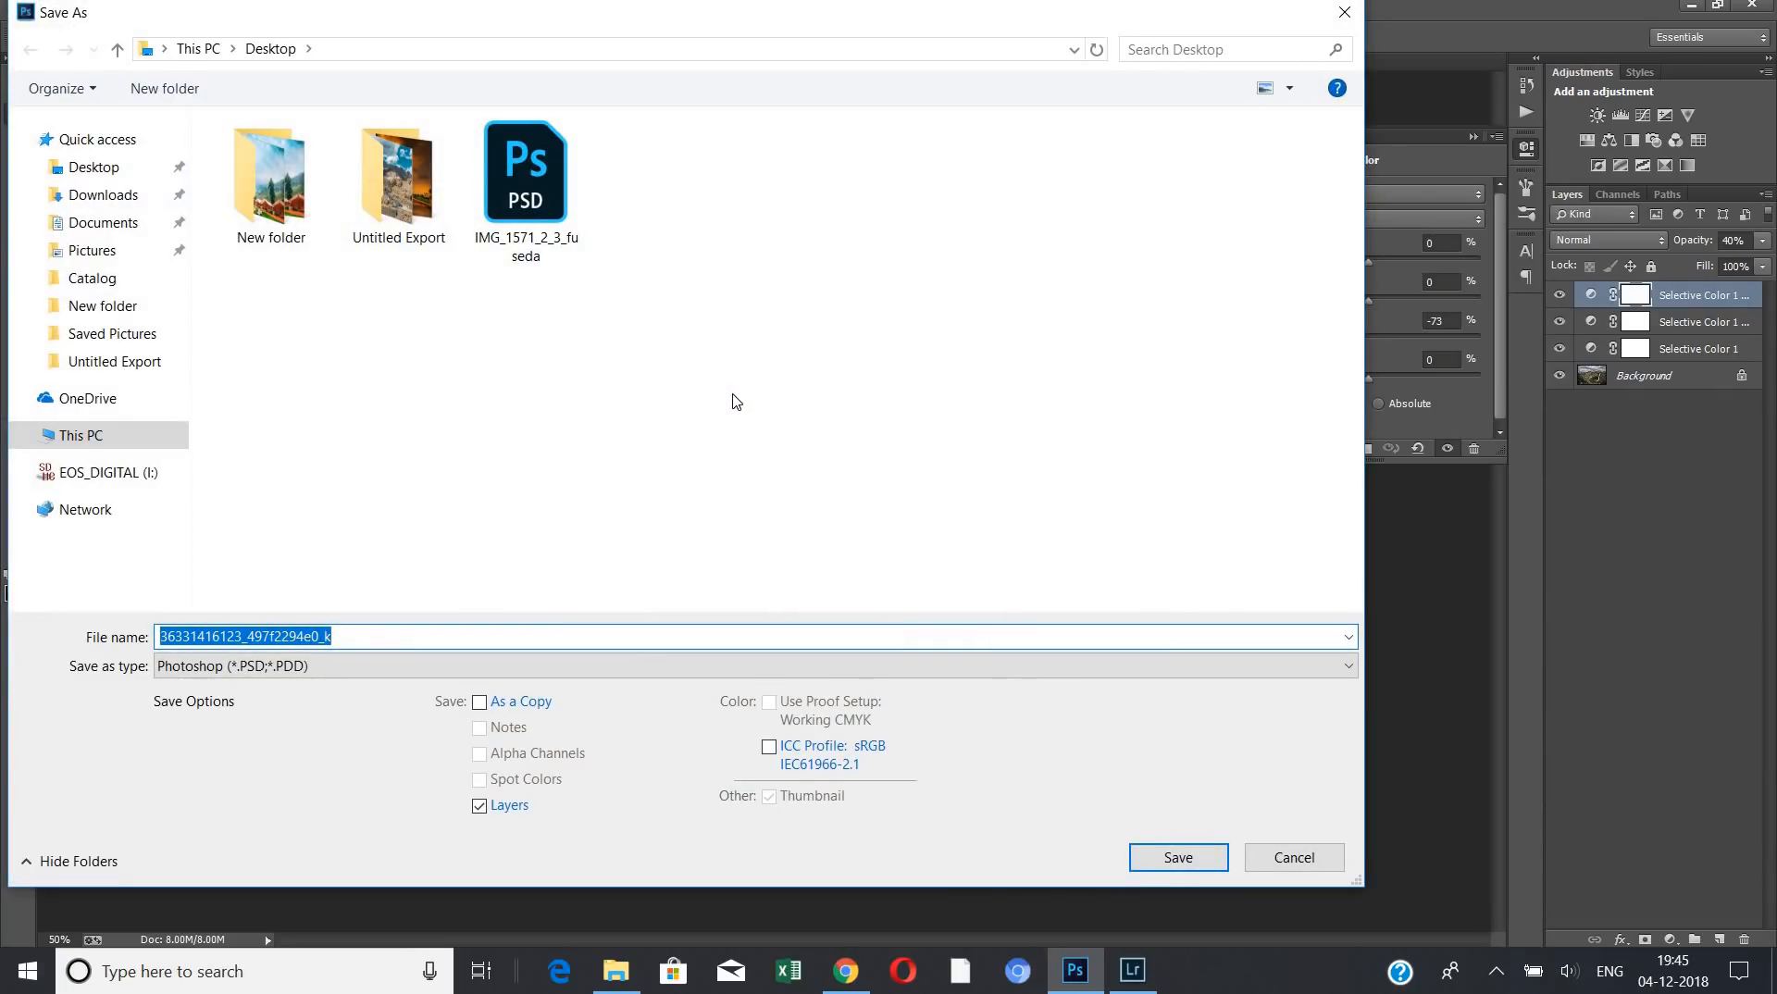
{"action": "type", "text": "image"}
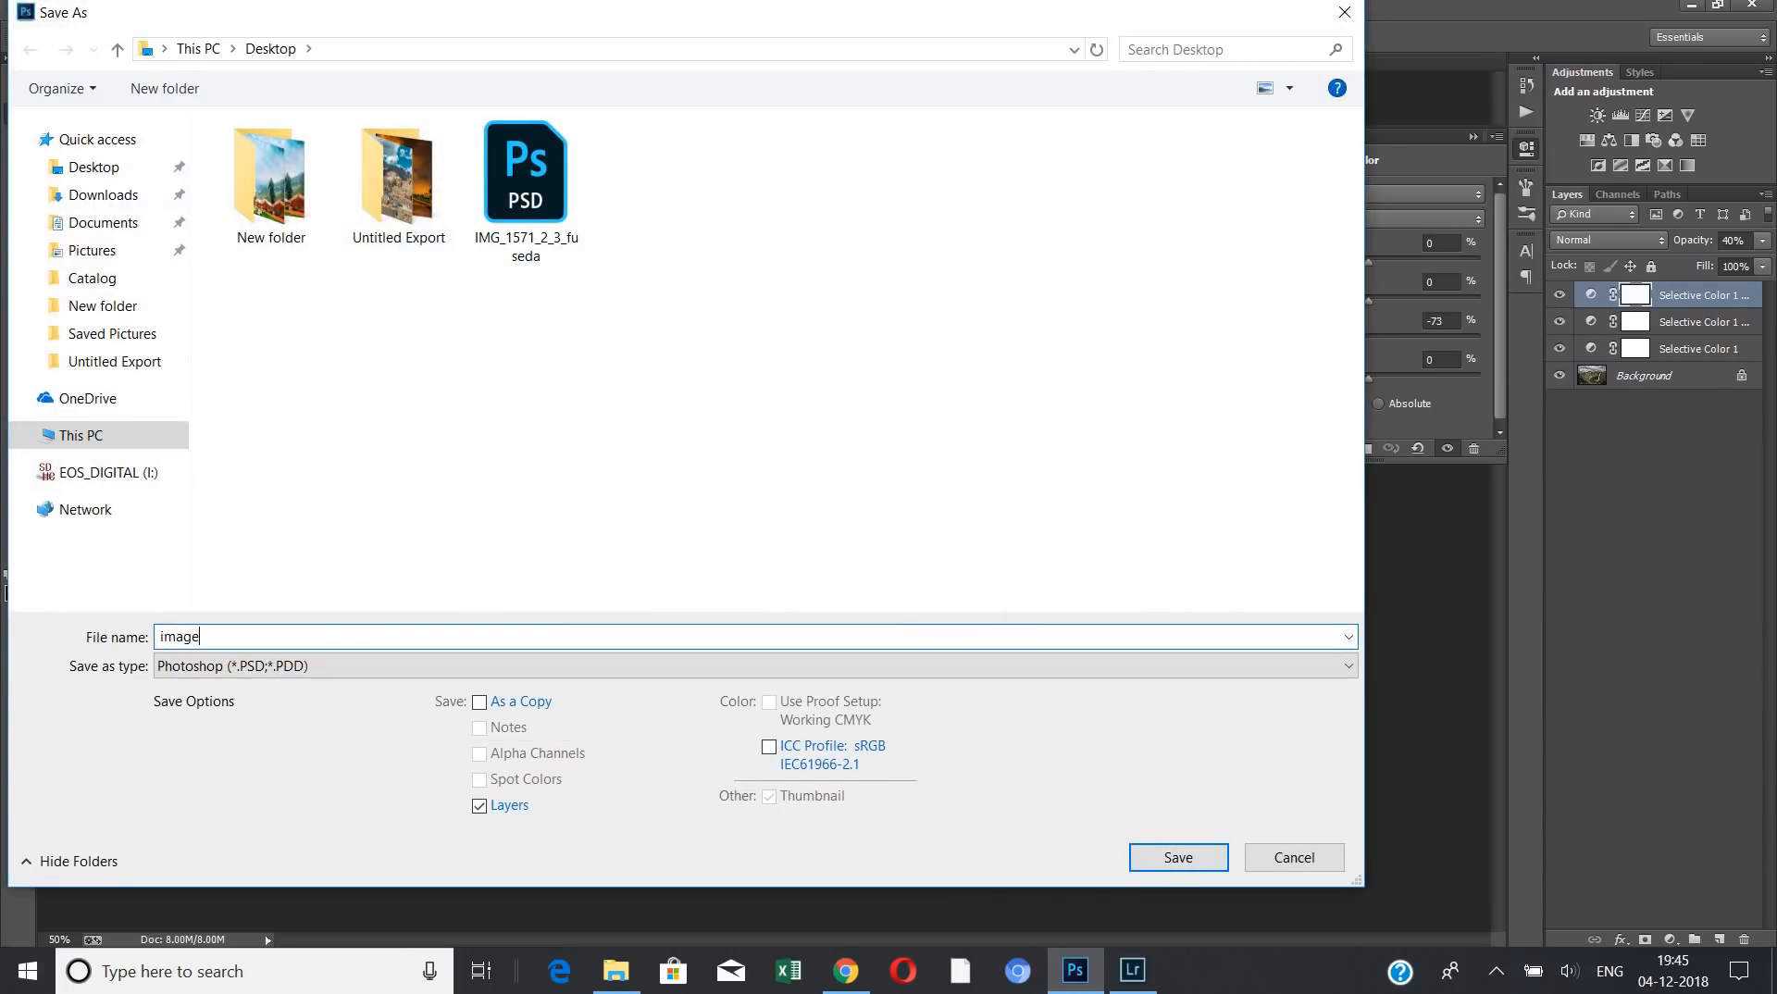
{"action": "type", "text": " foe"}
{"action": "key", "text": "BackSpace"}
{"action": "type", "text": "r youtube"}
{"action": "key", "text": "Return"}
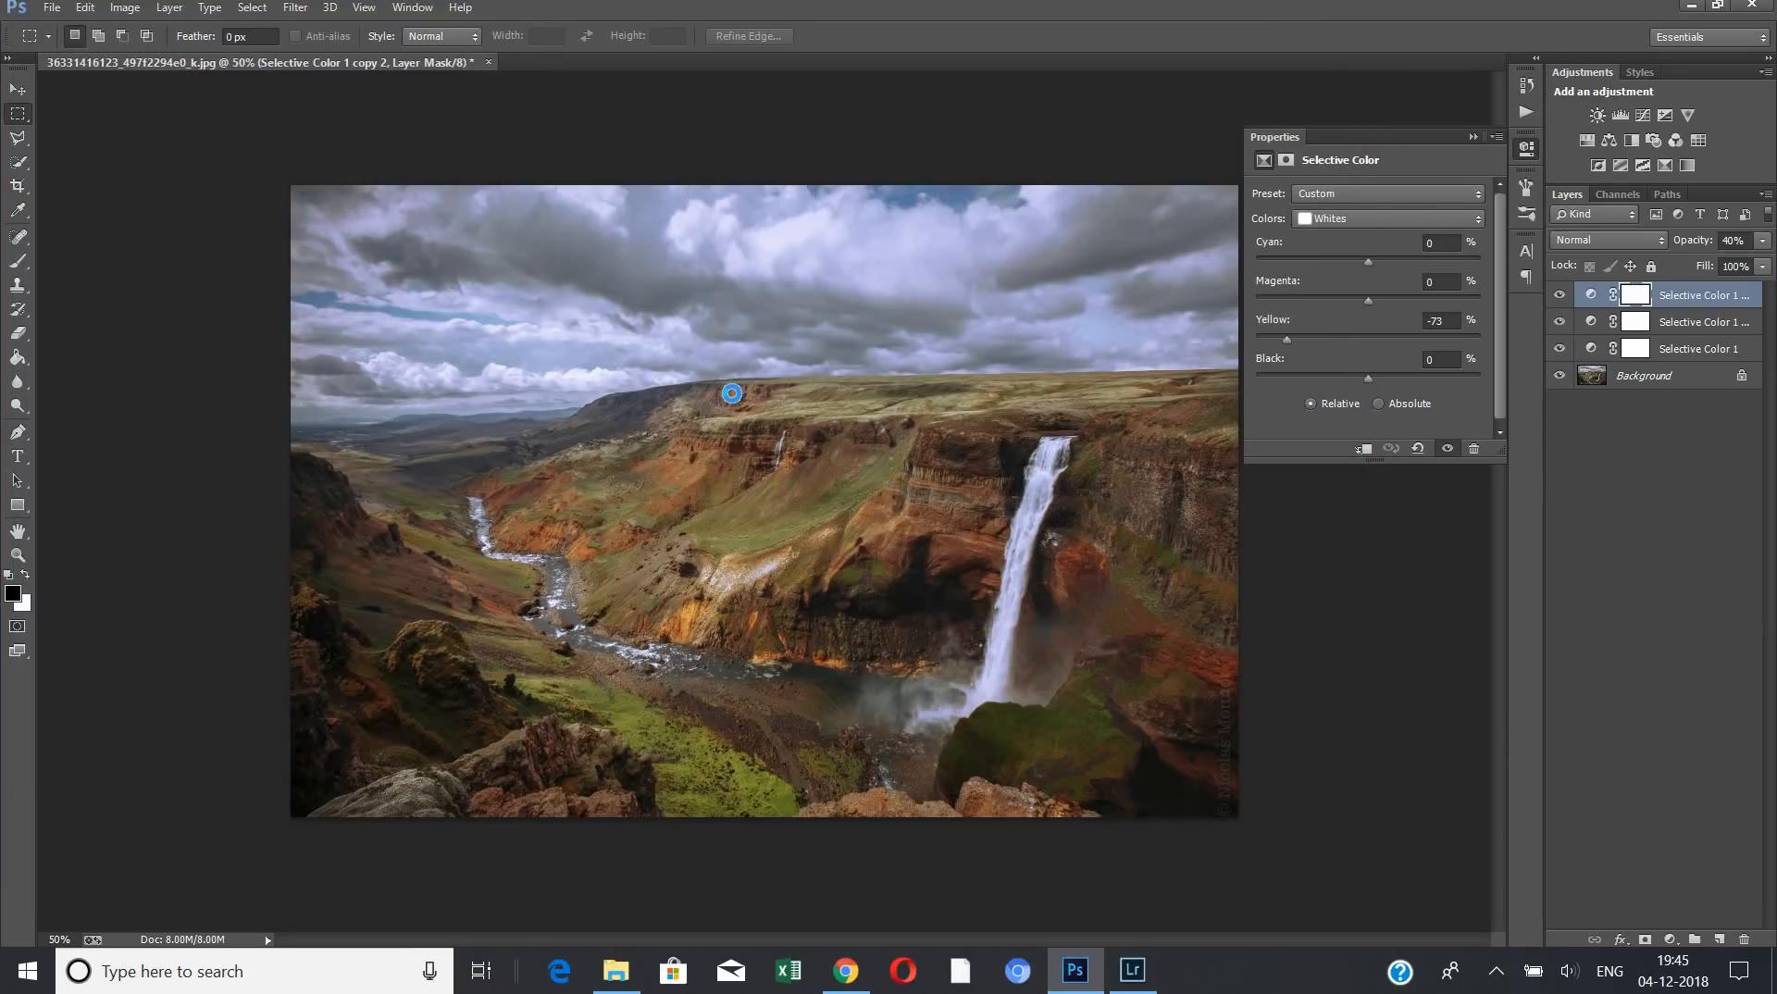
{"action": "key", "text": "Return"}
- Delete all three Selective Color adjustment layers, keeping only the background
{"action": "left_click", "coordinate": [1675, 322], "text": "shift"}
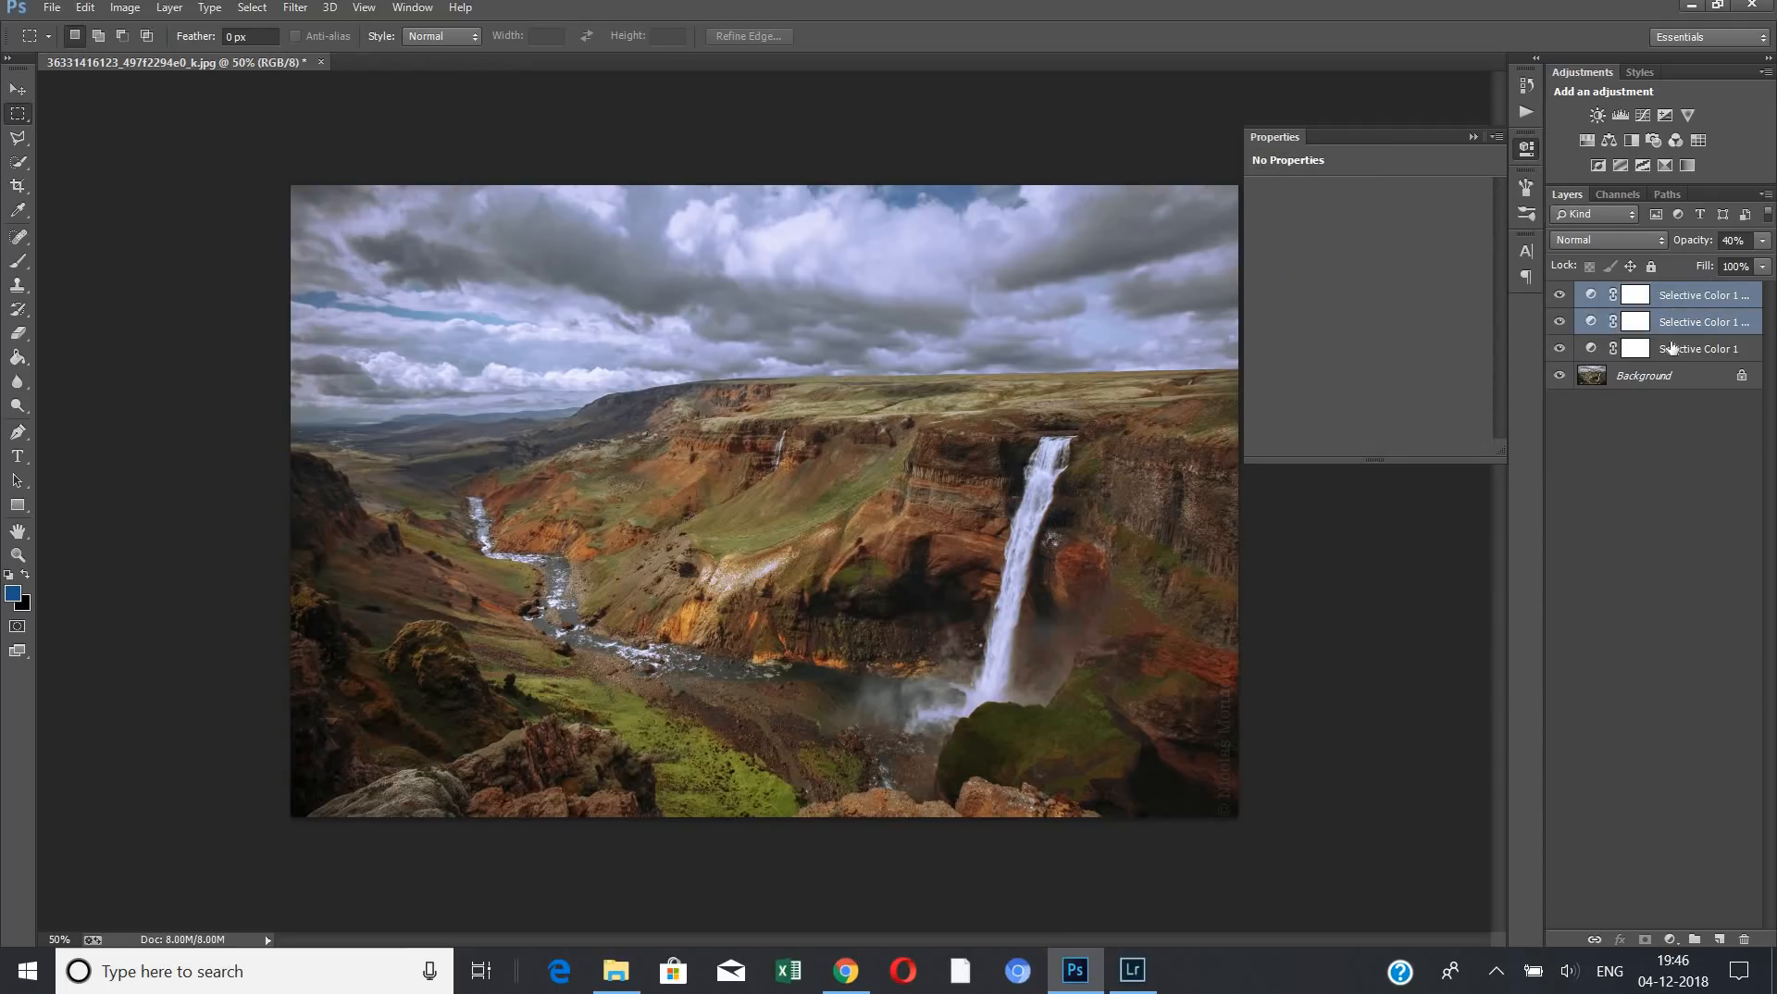
{"action": "left_click", "coordinate": [1672, 348], "text": "shift"}
{"action": "key", "text": "Delete"}
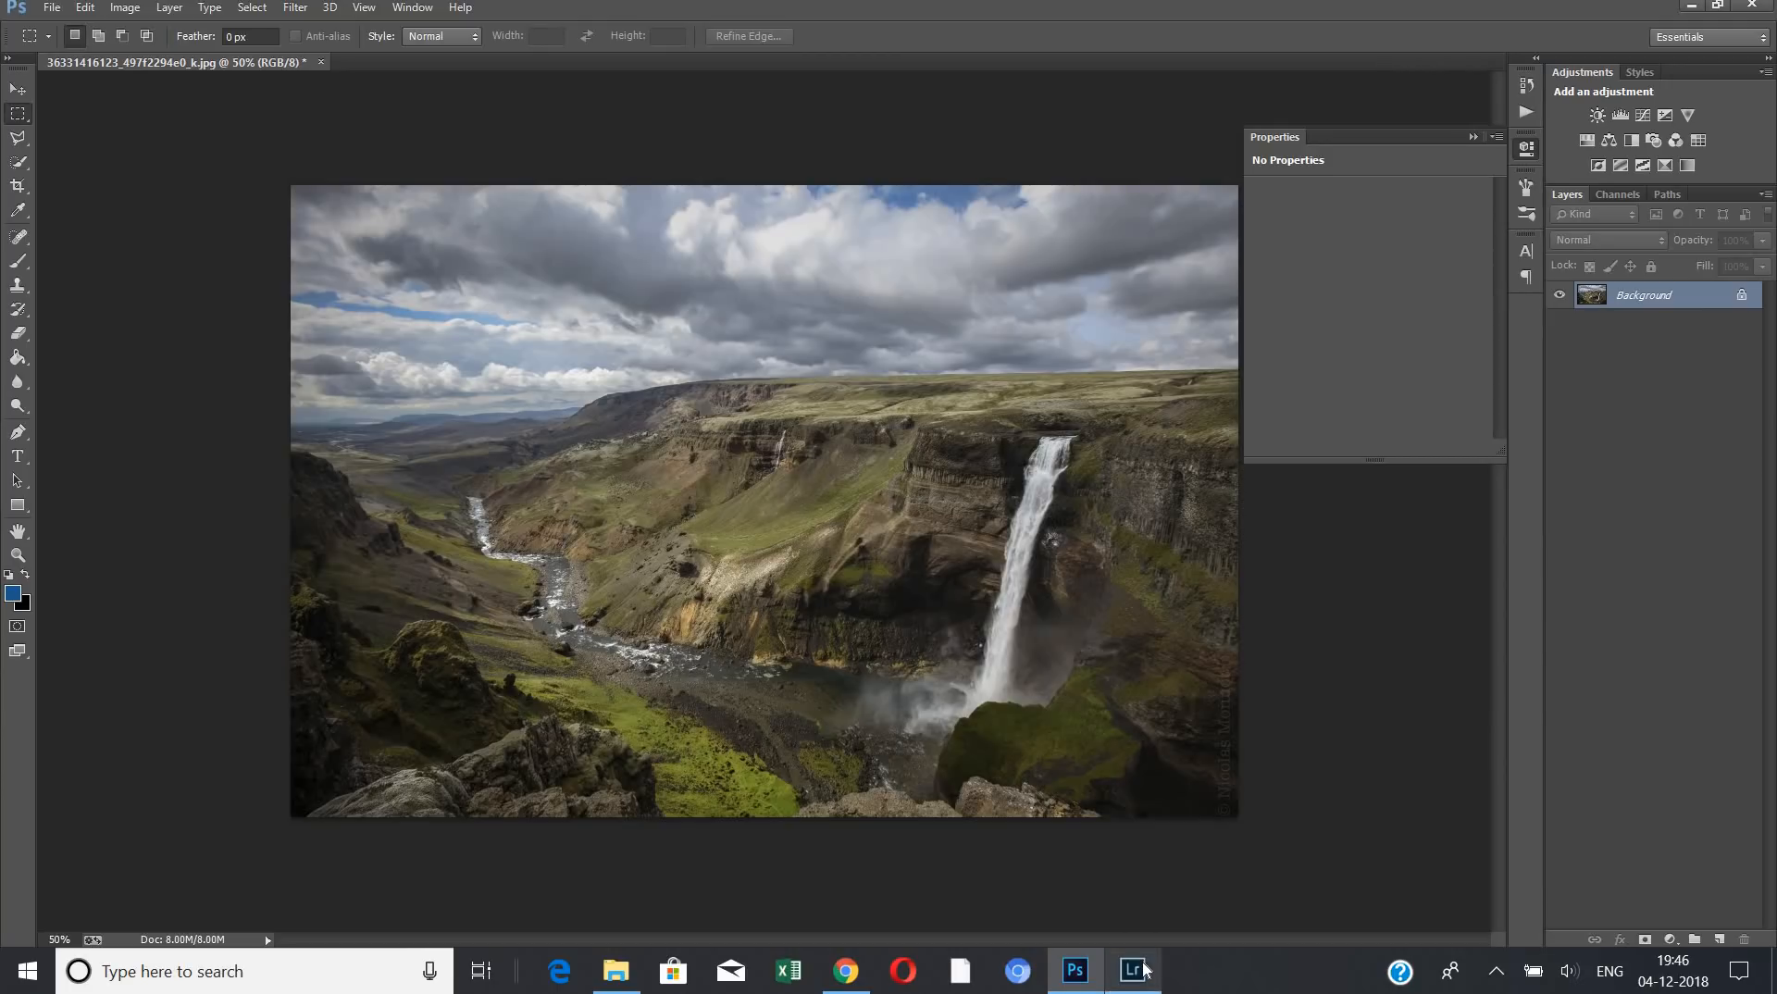
- Switch to Lightroom and import only the edited waterfall photo from the Desktop folder
{"action": "left_click", "coordinate": [1144, 969]}
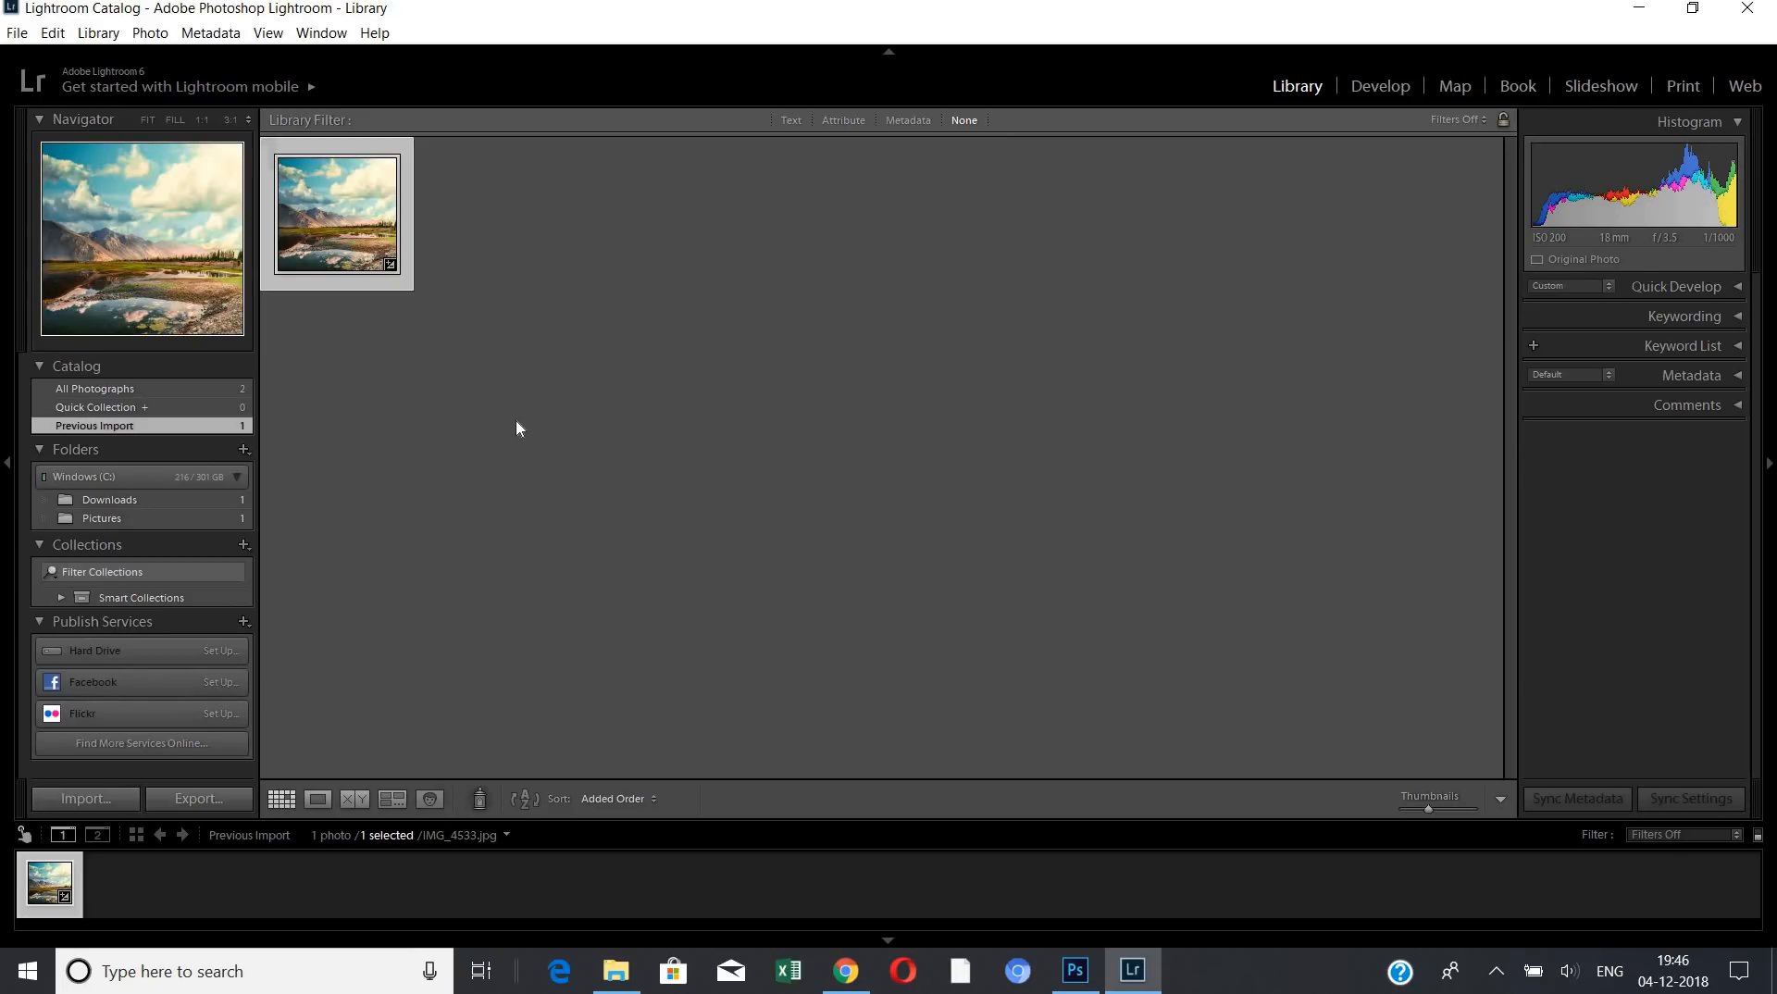
{"action": "key", "text": "ctrl+shift+i"}
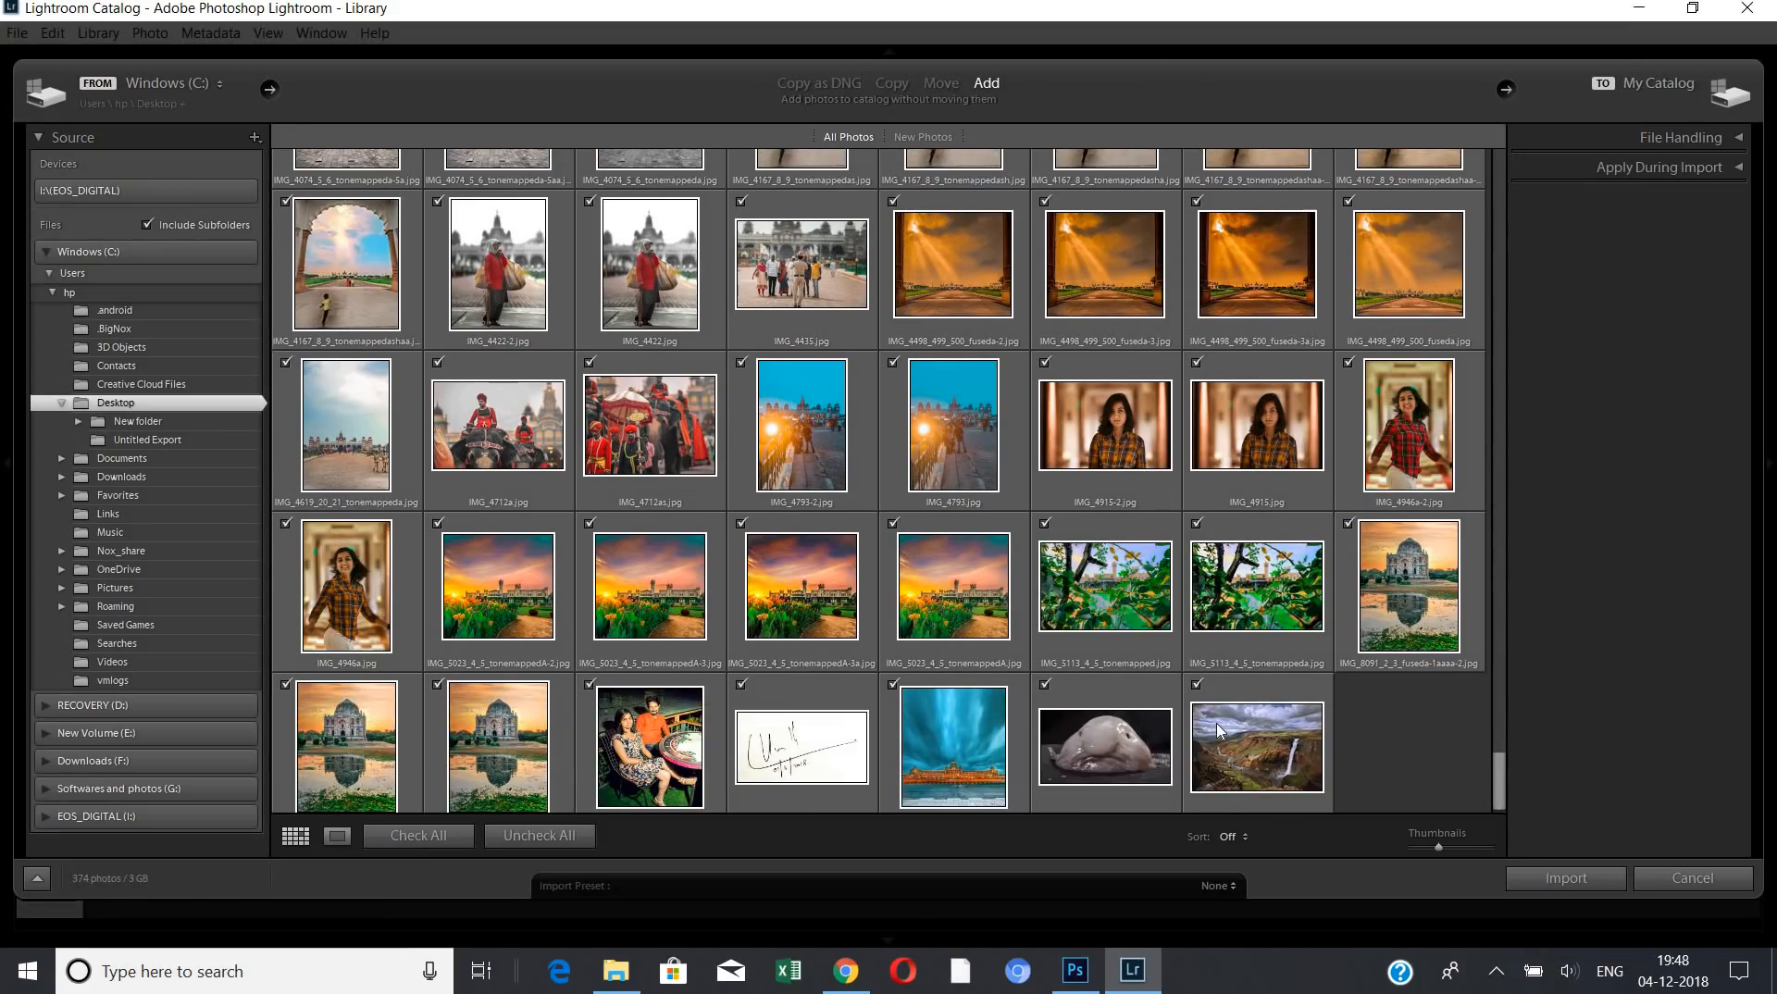
{"action": "left_click", "coordinate": [552, 835]}
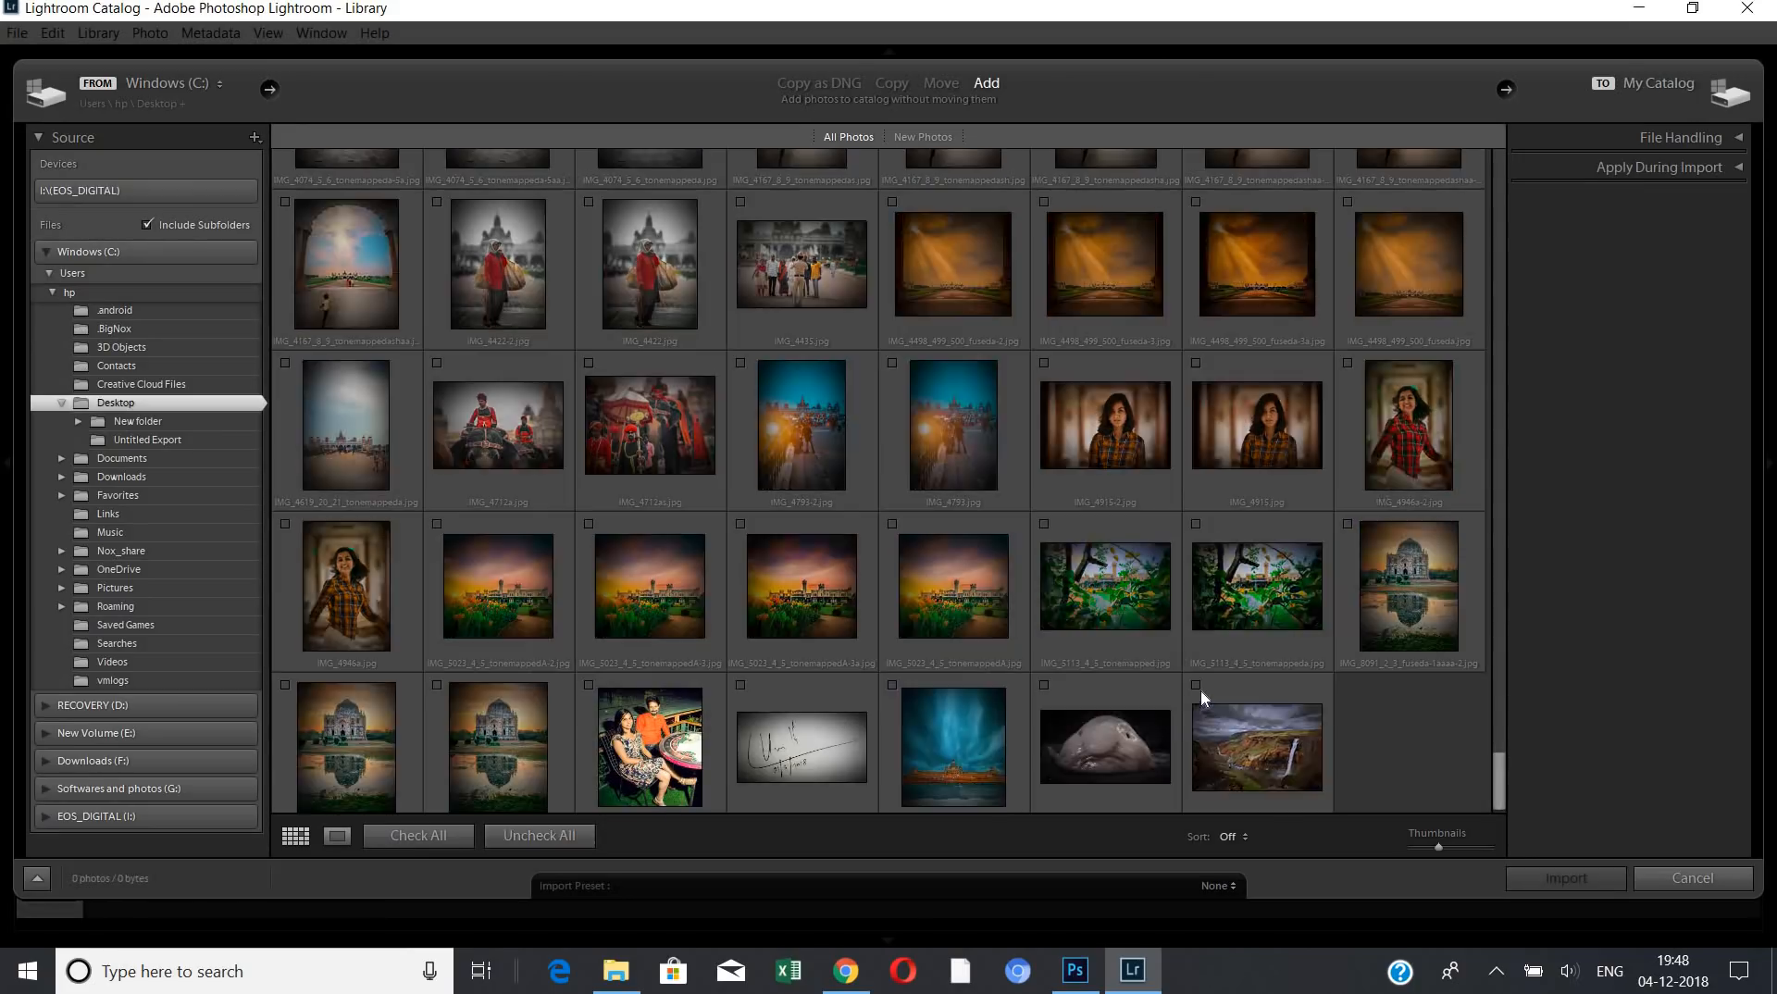
{"action": "left_click", "coordinate": [1197, 683]}
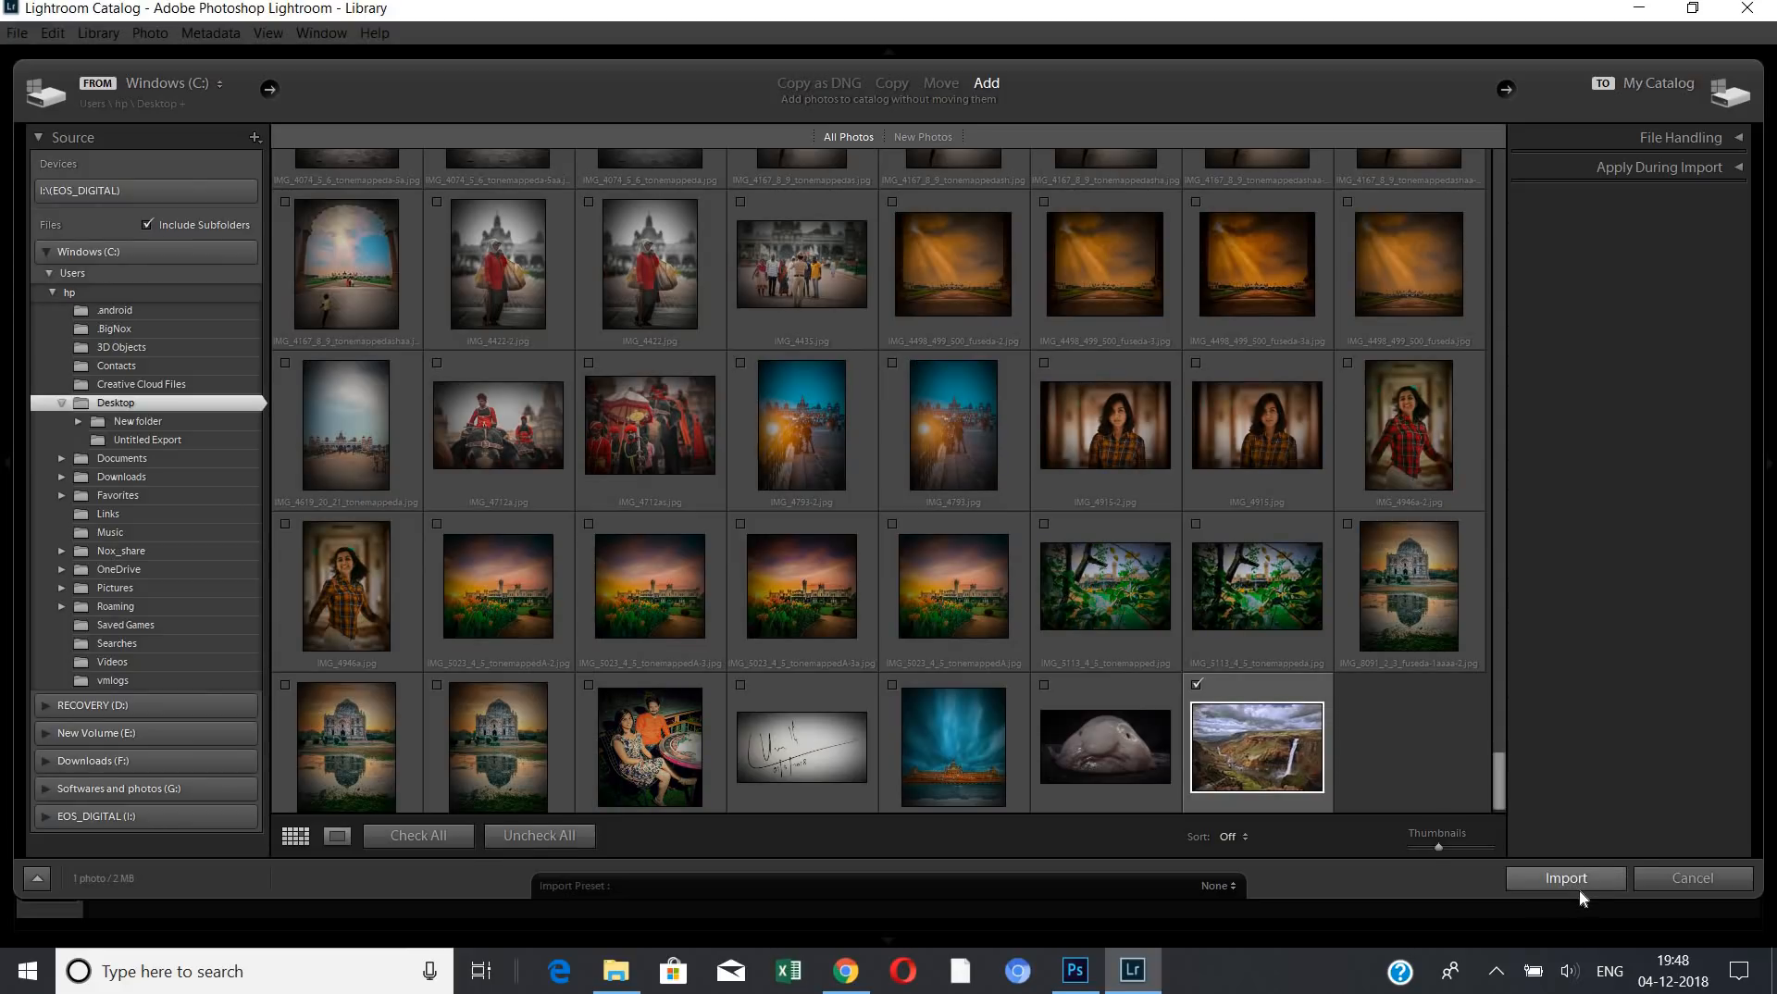
{"action": "left_click", "coordinate": [1579, 887]}
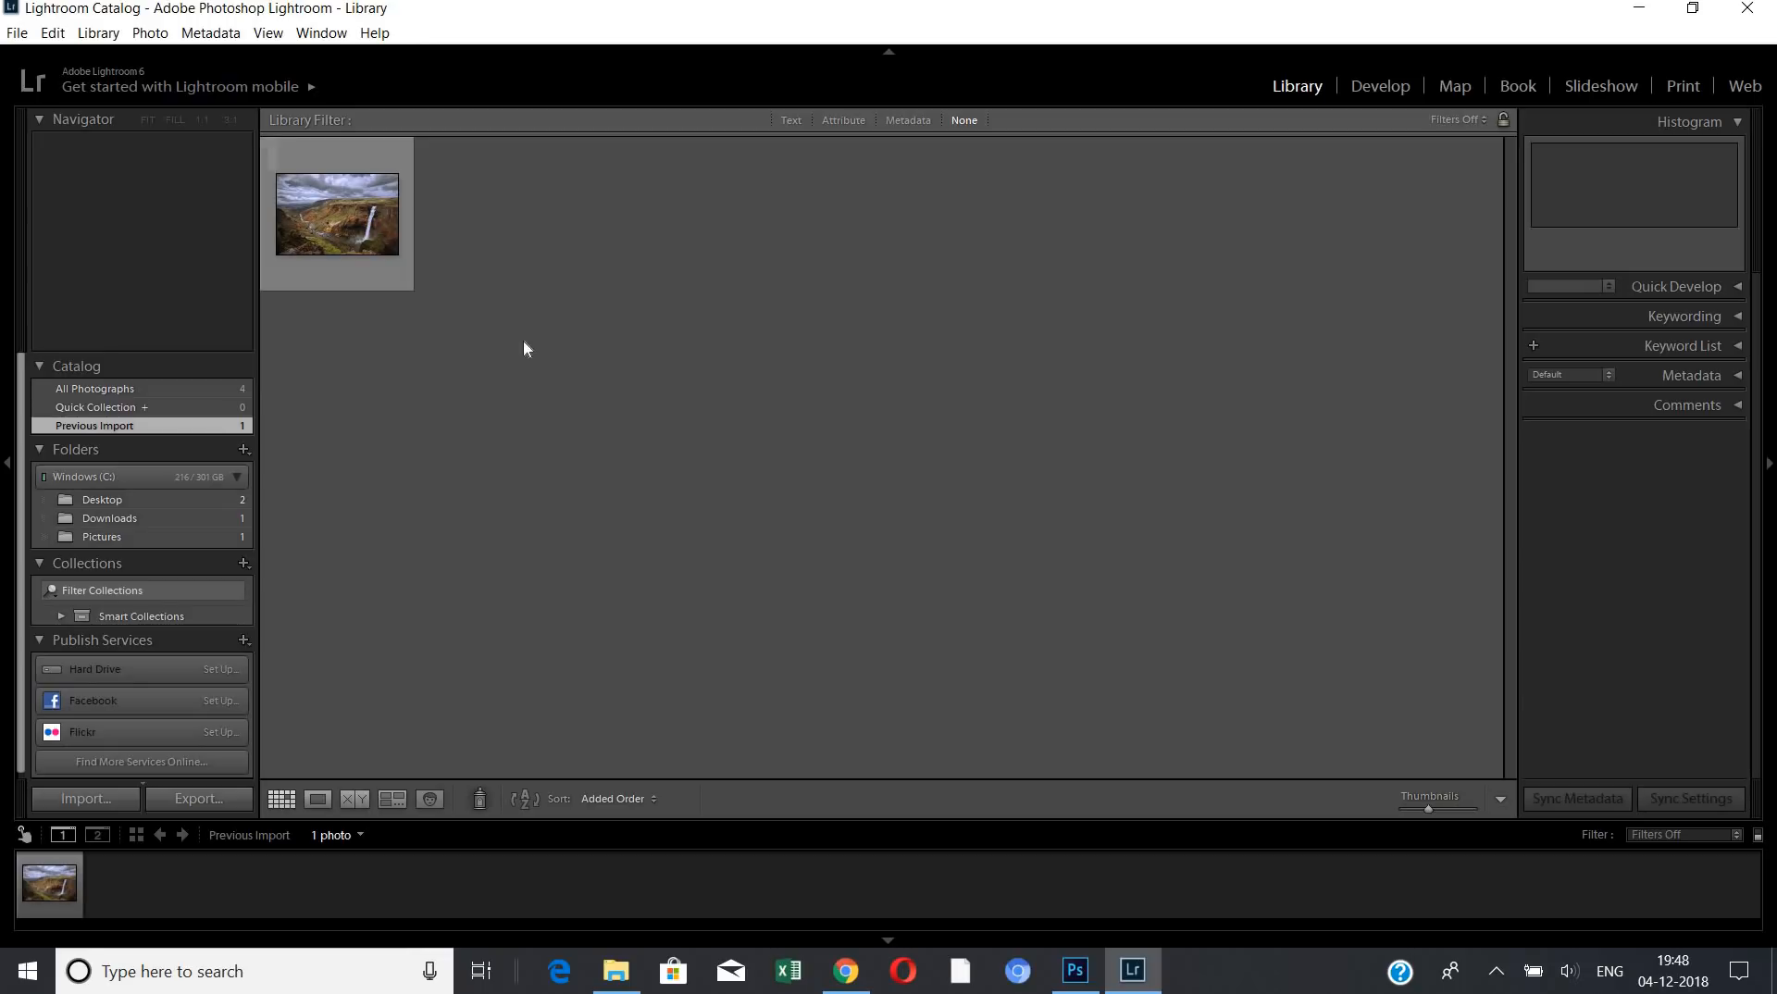
- Open the imported waterfall photo in Develop and set Highlights to -100 and Shadows to +79
{"action": "left_click", "coordinate": [387, 242]}
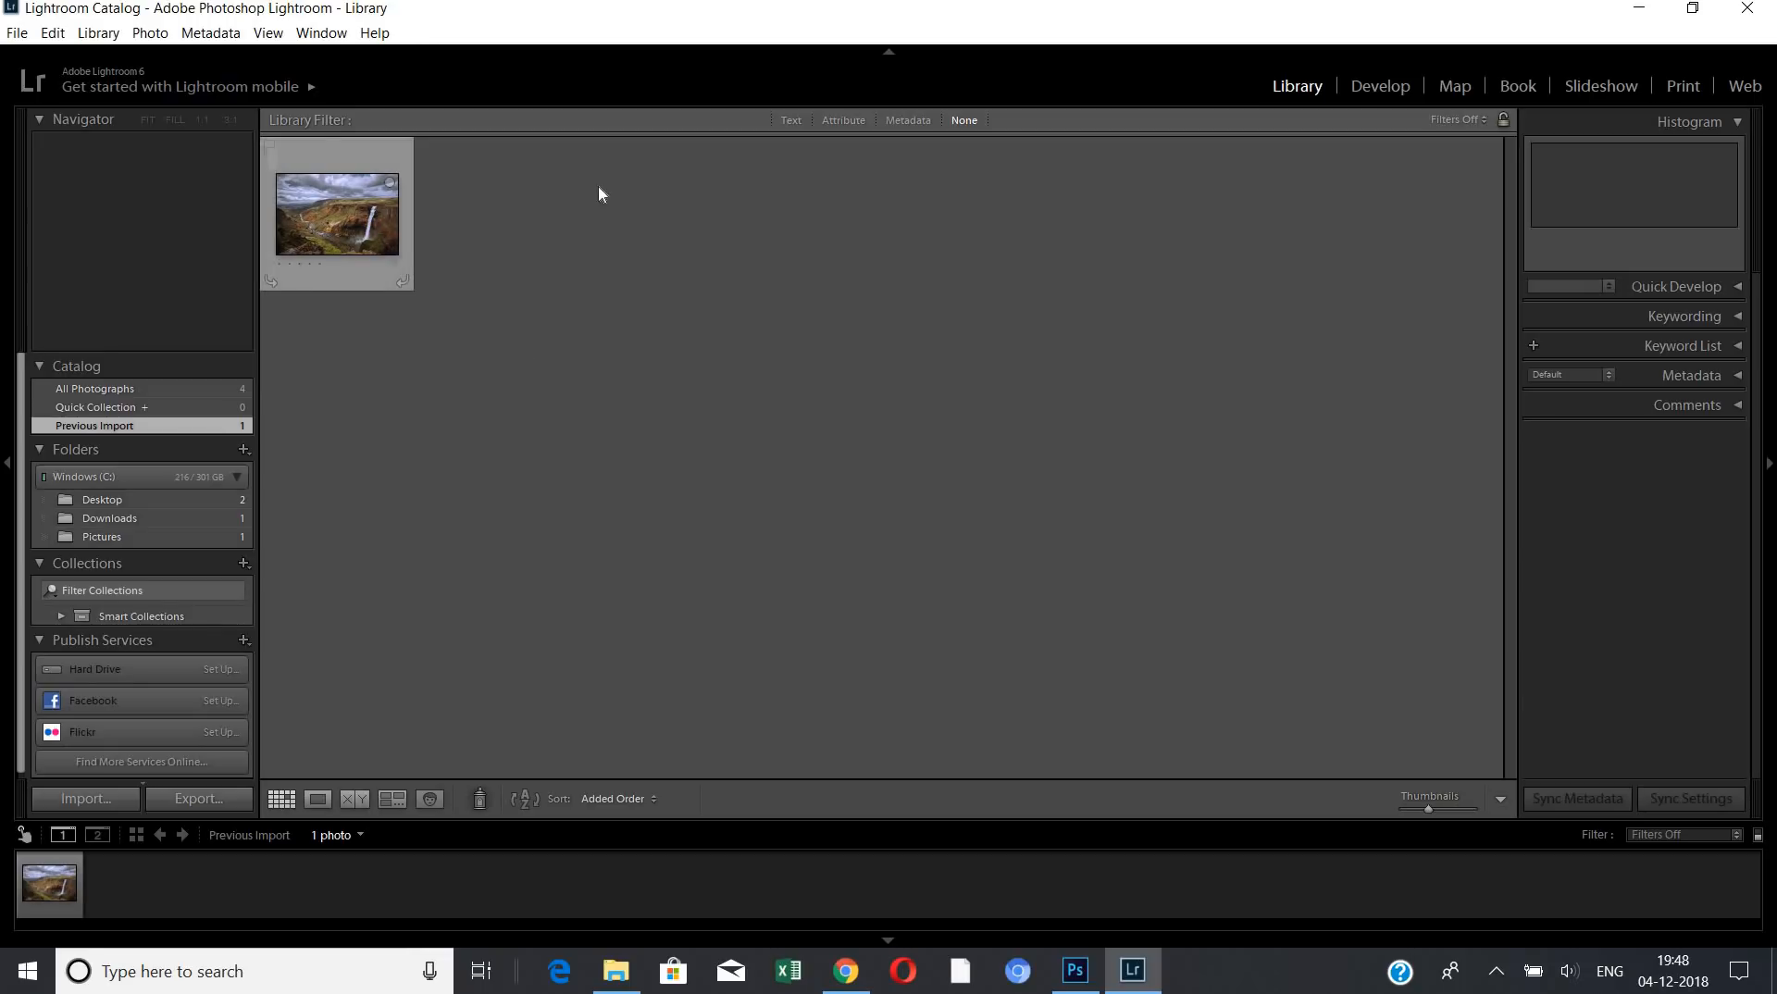
{"action": "left_click", "coordinate": [1401, 86]}
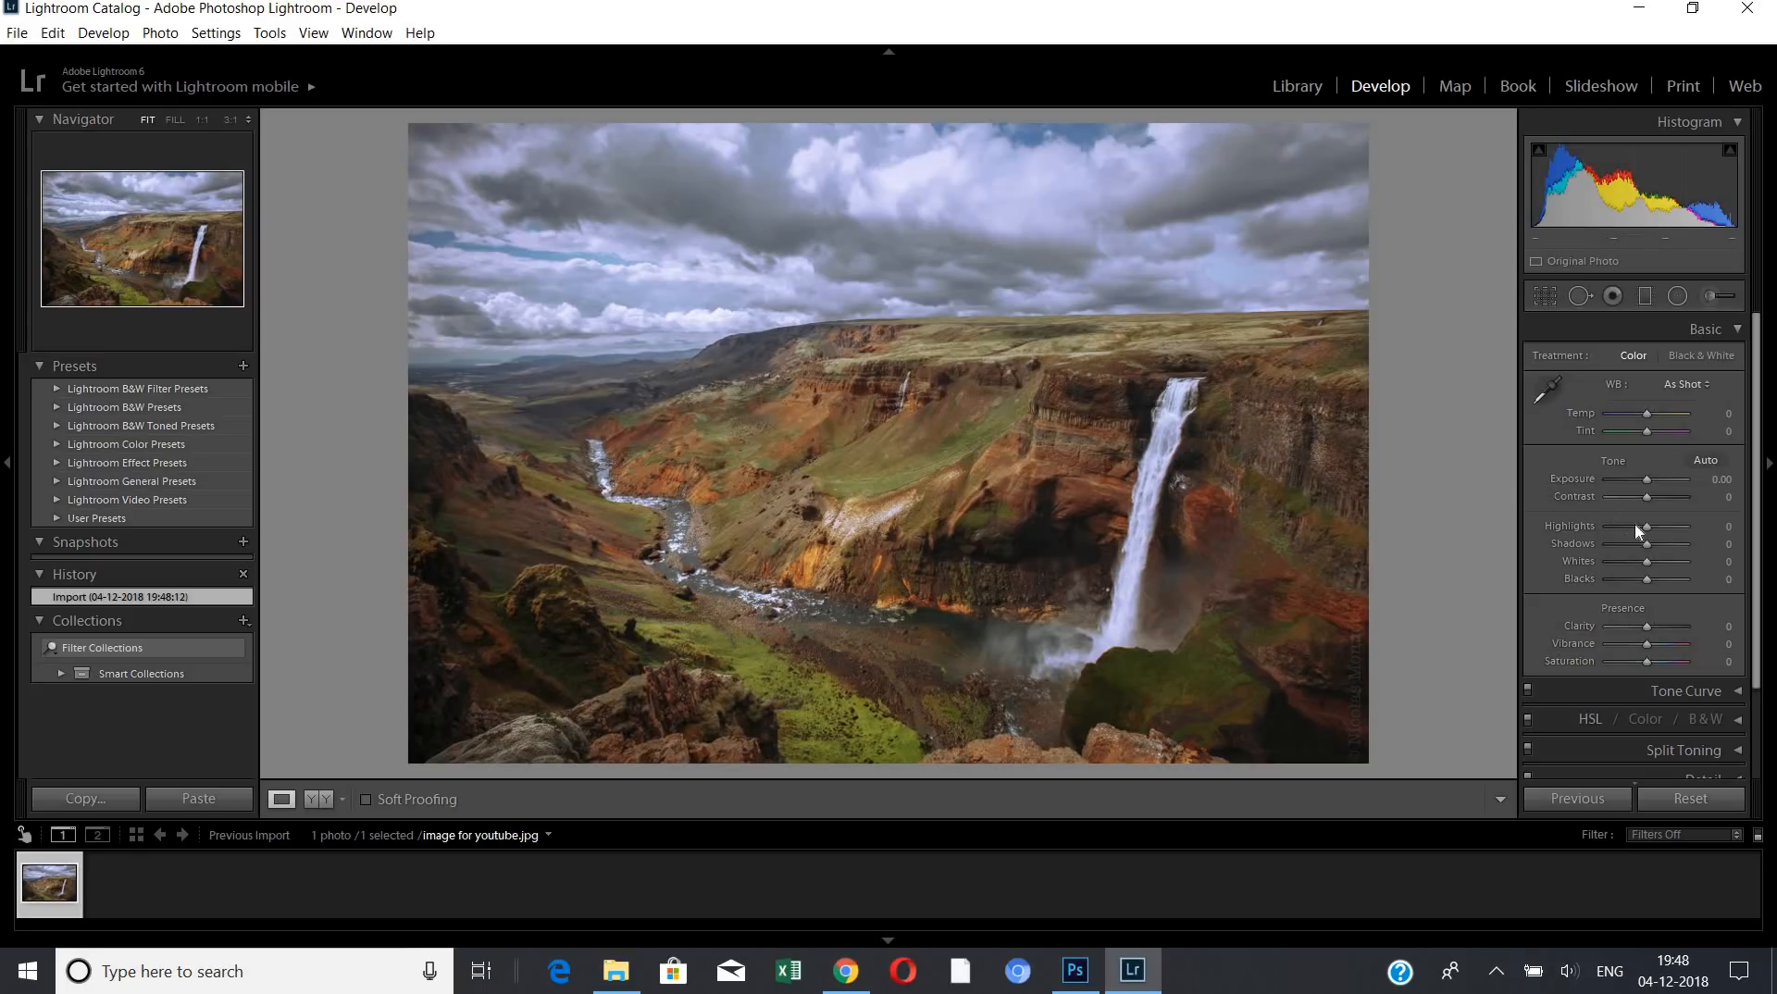
{"action": "left_click_drag", "start_coordinate": [1646, 527], "coordinate": [1675, 552]}
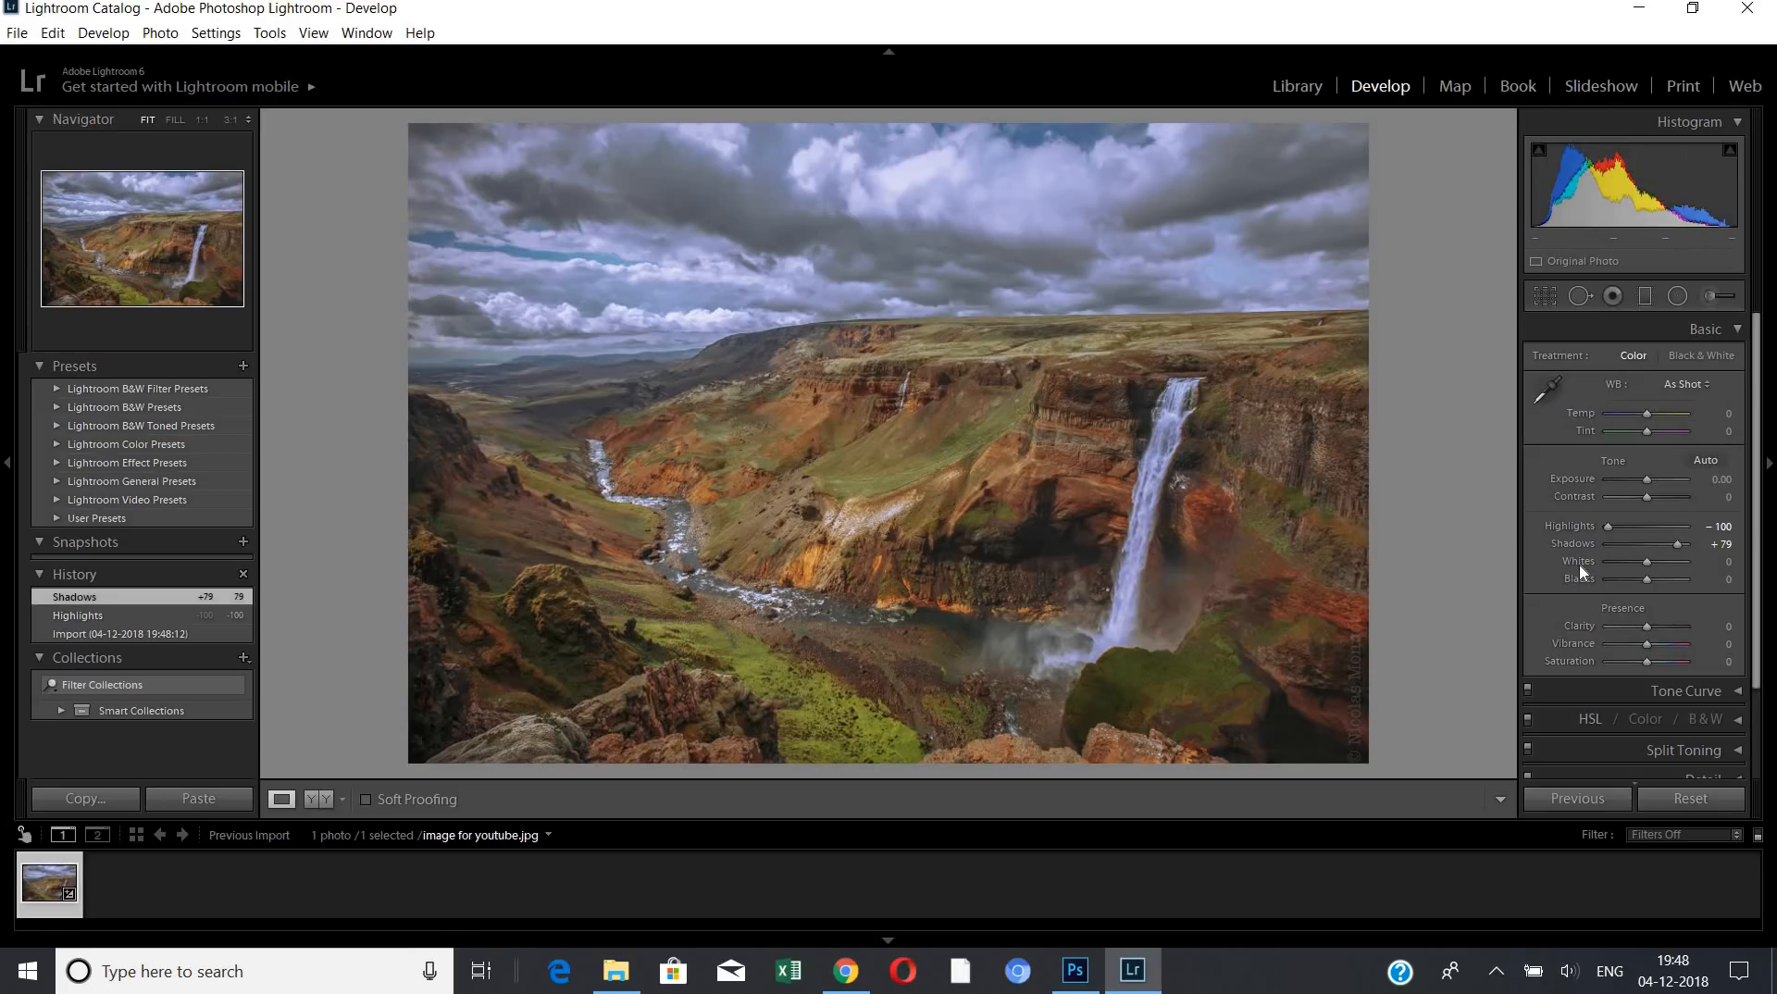
- Apply the automatic Whites and Blacks levels, giving Whites +26 and Blacks -16
{"action": "key", "text": "shift"}
{"action": "double_click", "coordinate": [1579, 564], "text": "shift"}
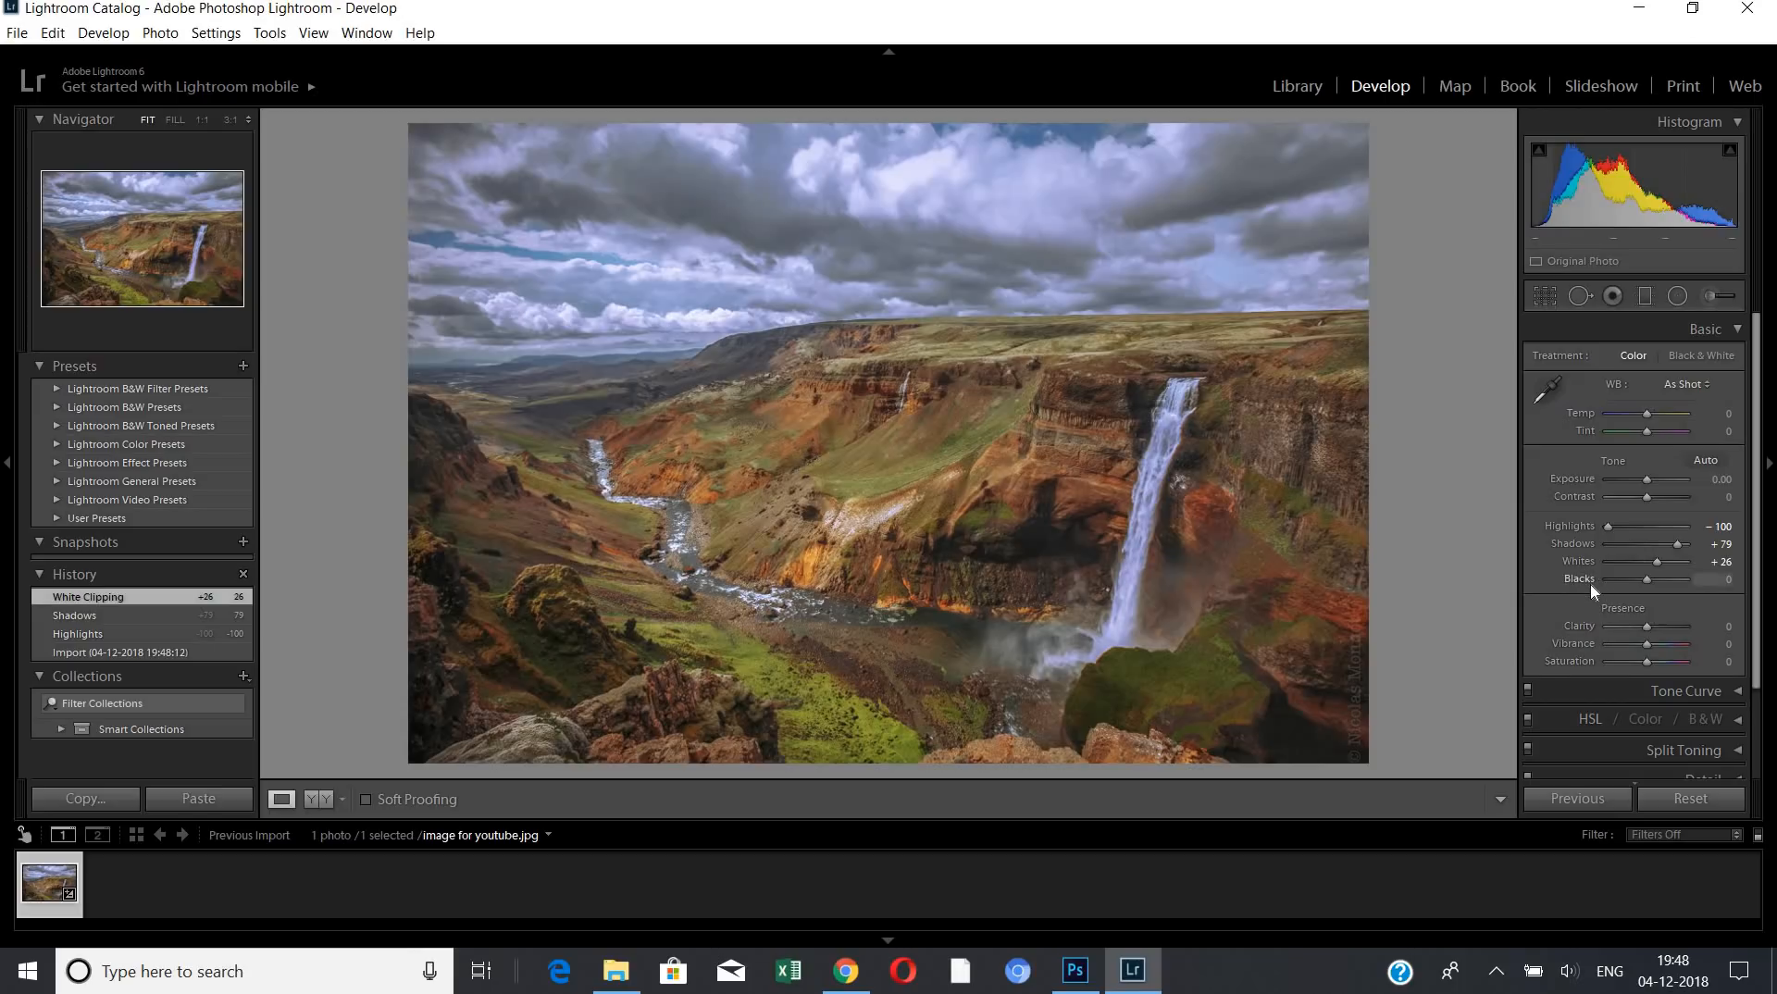
{"action": "key", "text": "shift"}
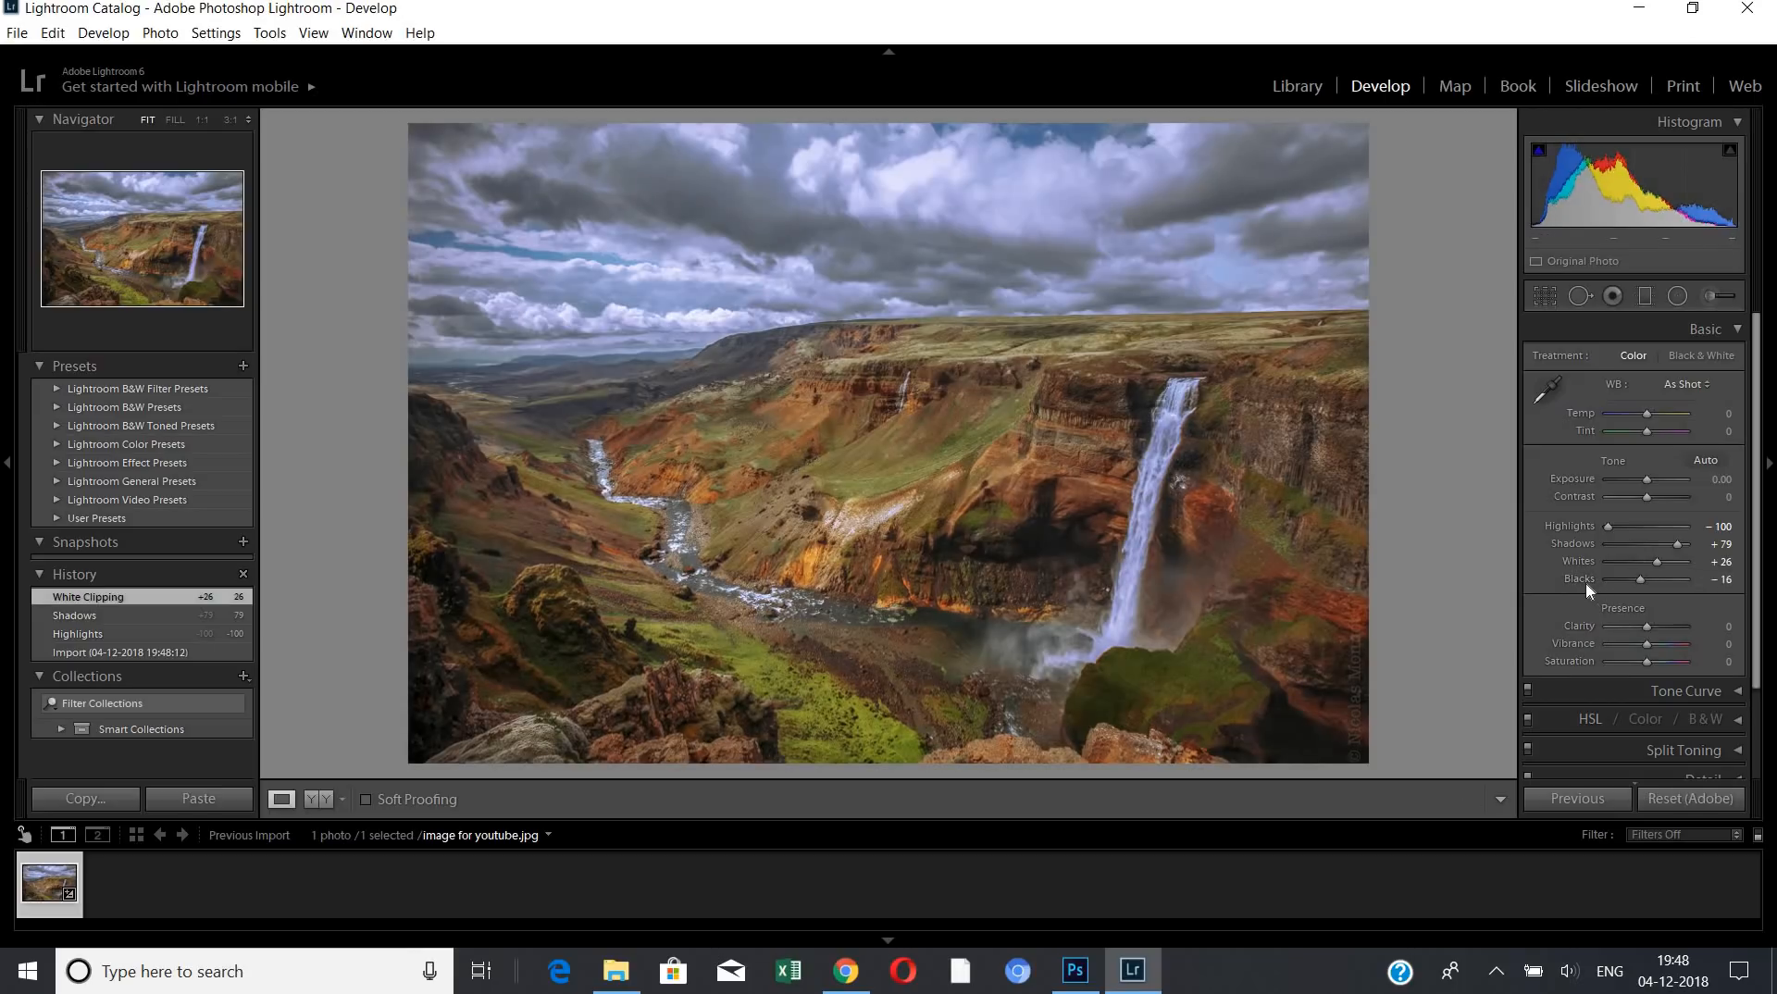
{"action": "double_click", "coordinate": [1586, 581], "text": "shift"}
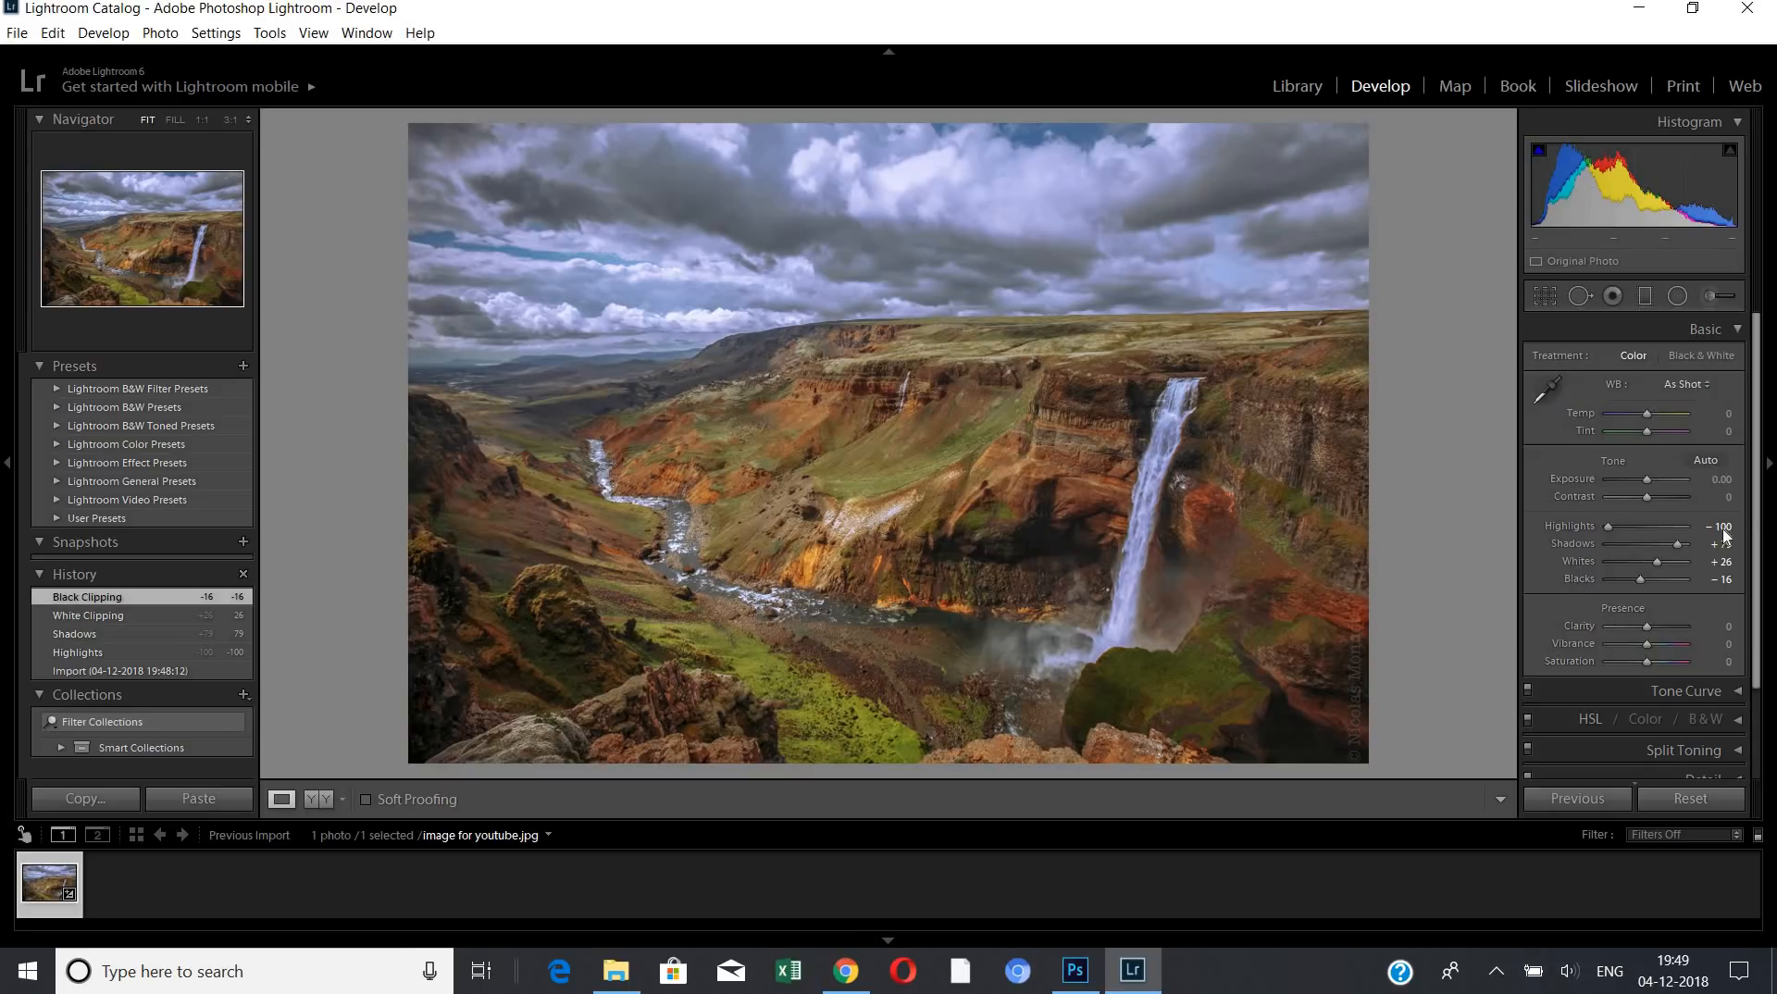
- Open the HSL hue adjustments for the photo
{"action": "scroll", "coordinate": [1768, 619], "scroll_direction": "down", "scroll_amount": 2}
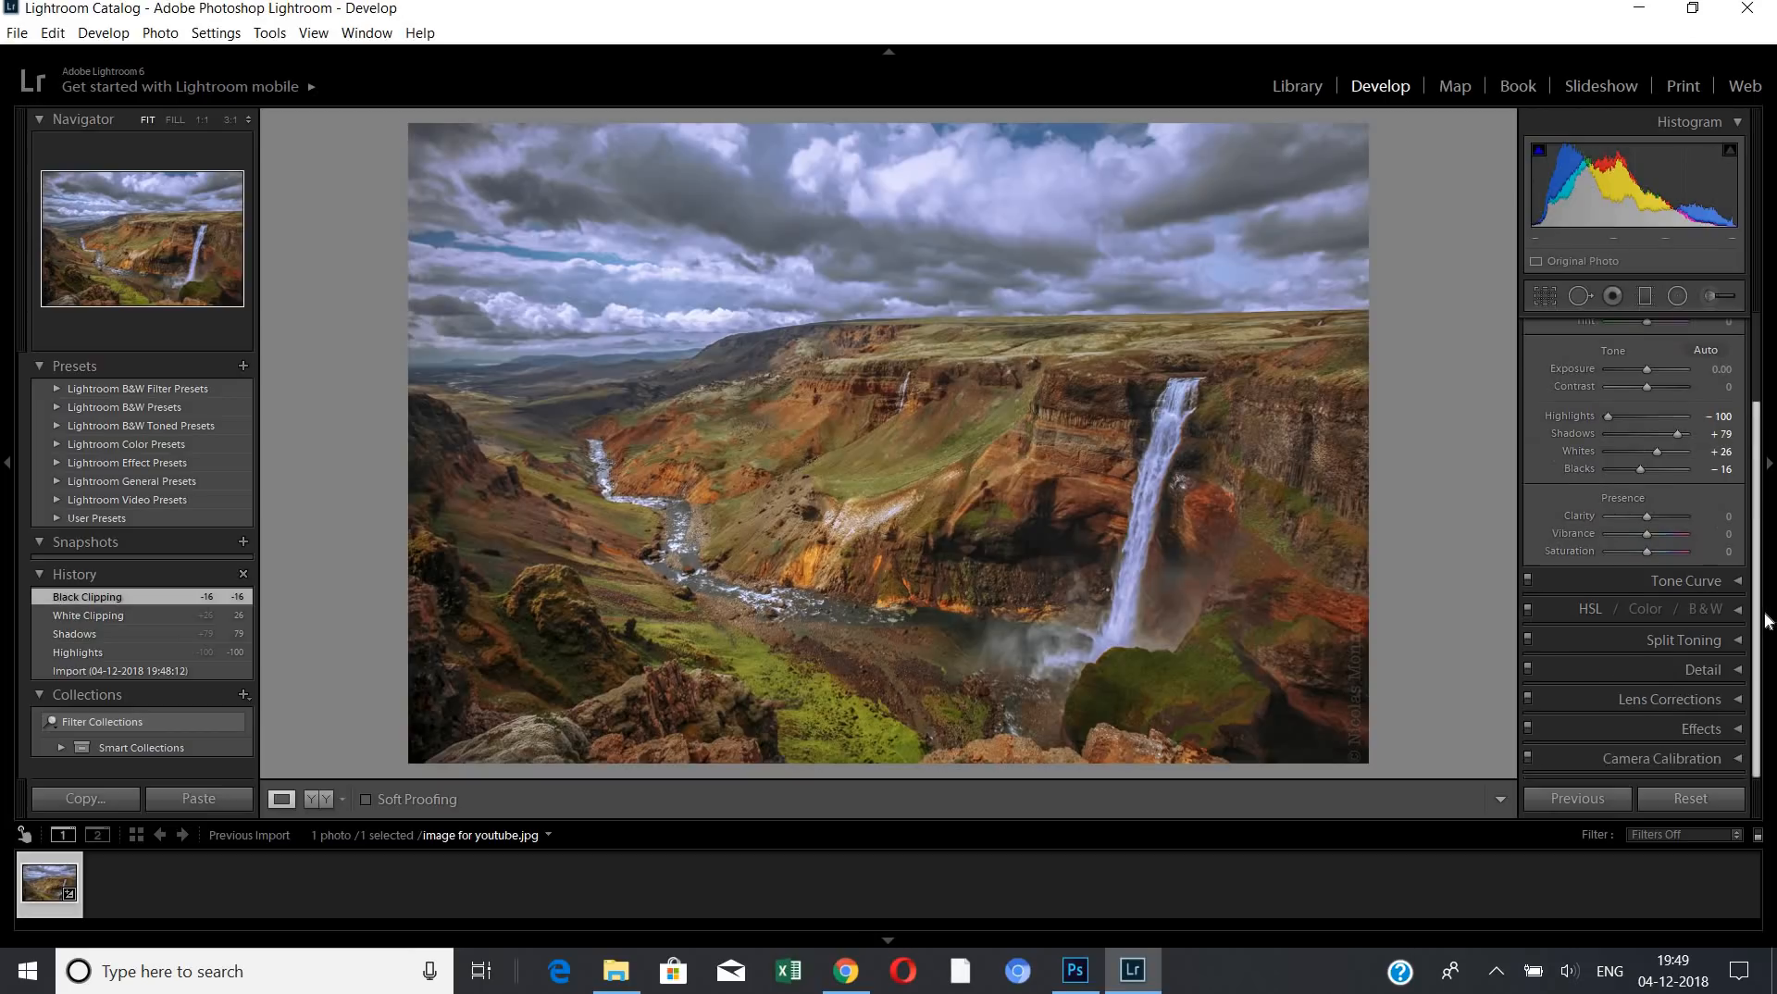
{"action": "left_click", "coordinate": [1747, 618]}
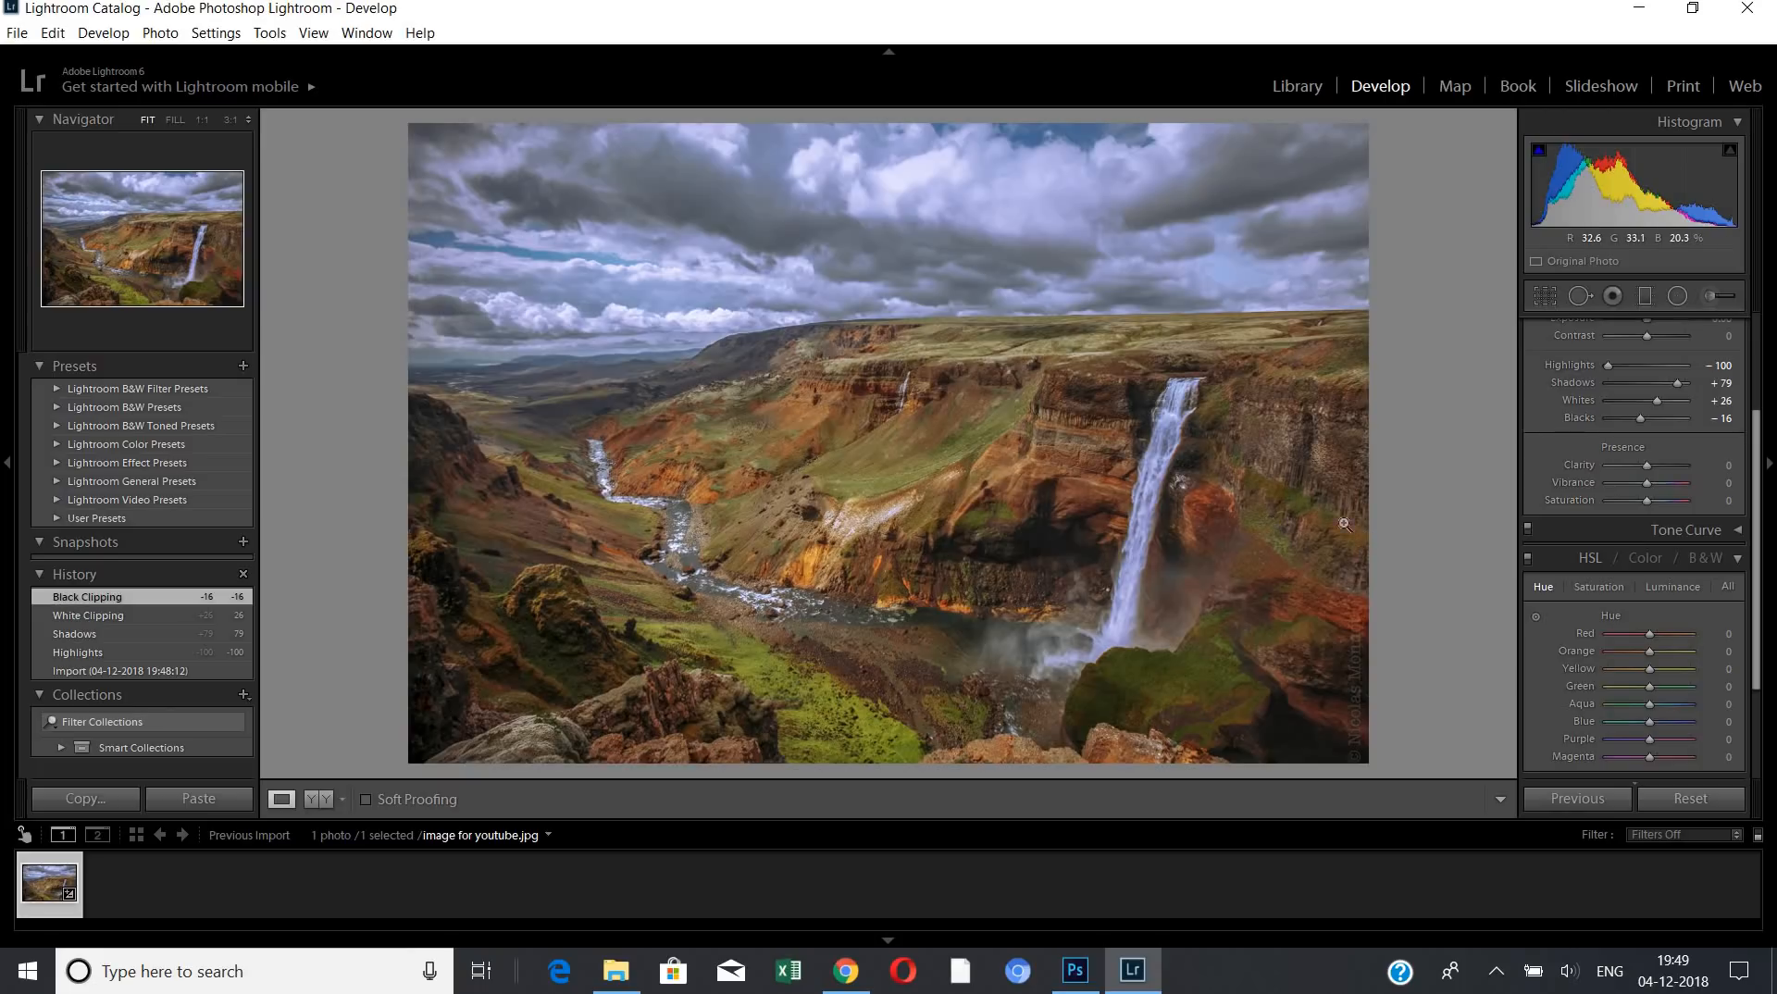
{"action": "scroll", "coordinate": [1655, 661], "scroll_direction": "down", "scroll_amount": 2}
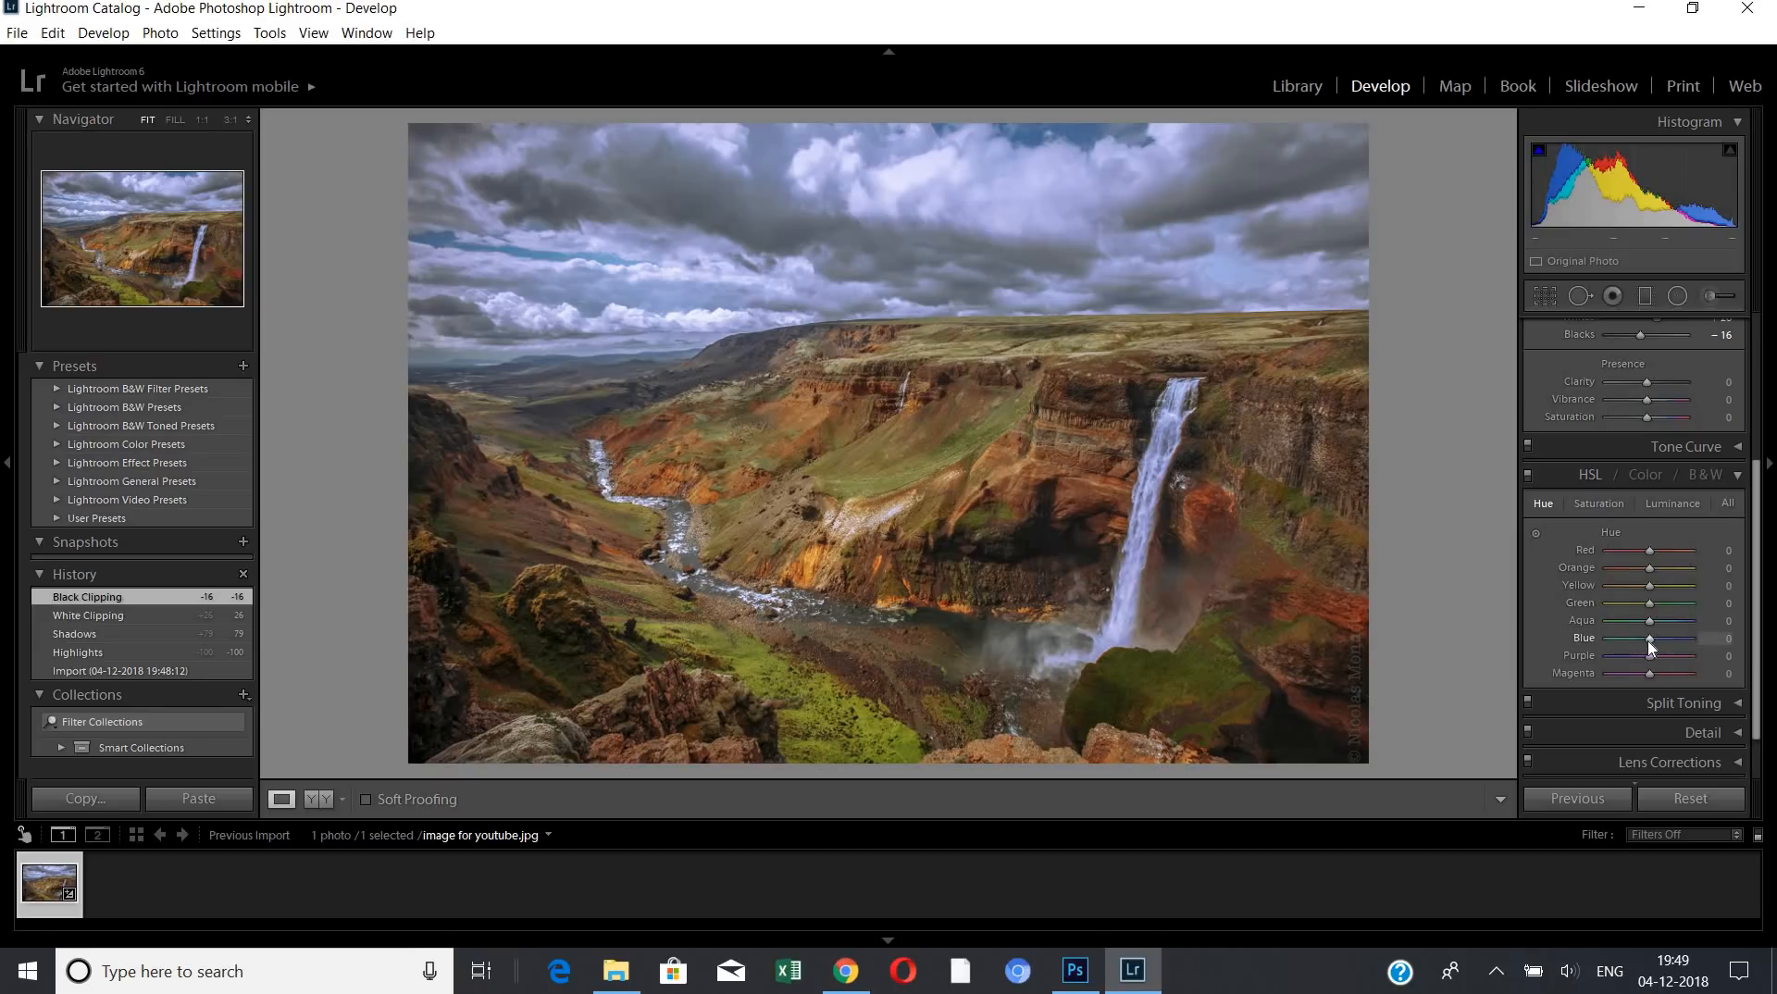
- Try the Blue hue at both extremes, +100 and -100, and set it back to 0
{"action": "left_click_drag", "start_coordinate": [1650, 639], "coordinate": [1614, 643]}
{"action": "left_click", "coordinate": [1645, 641]}
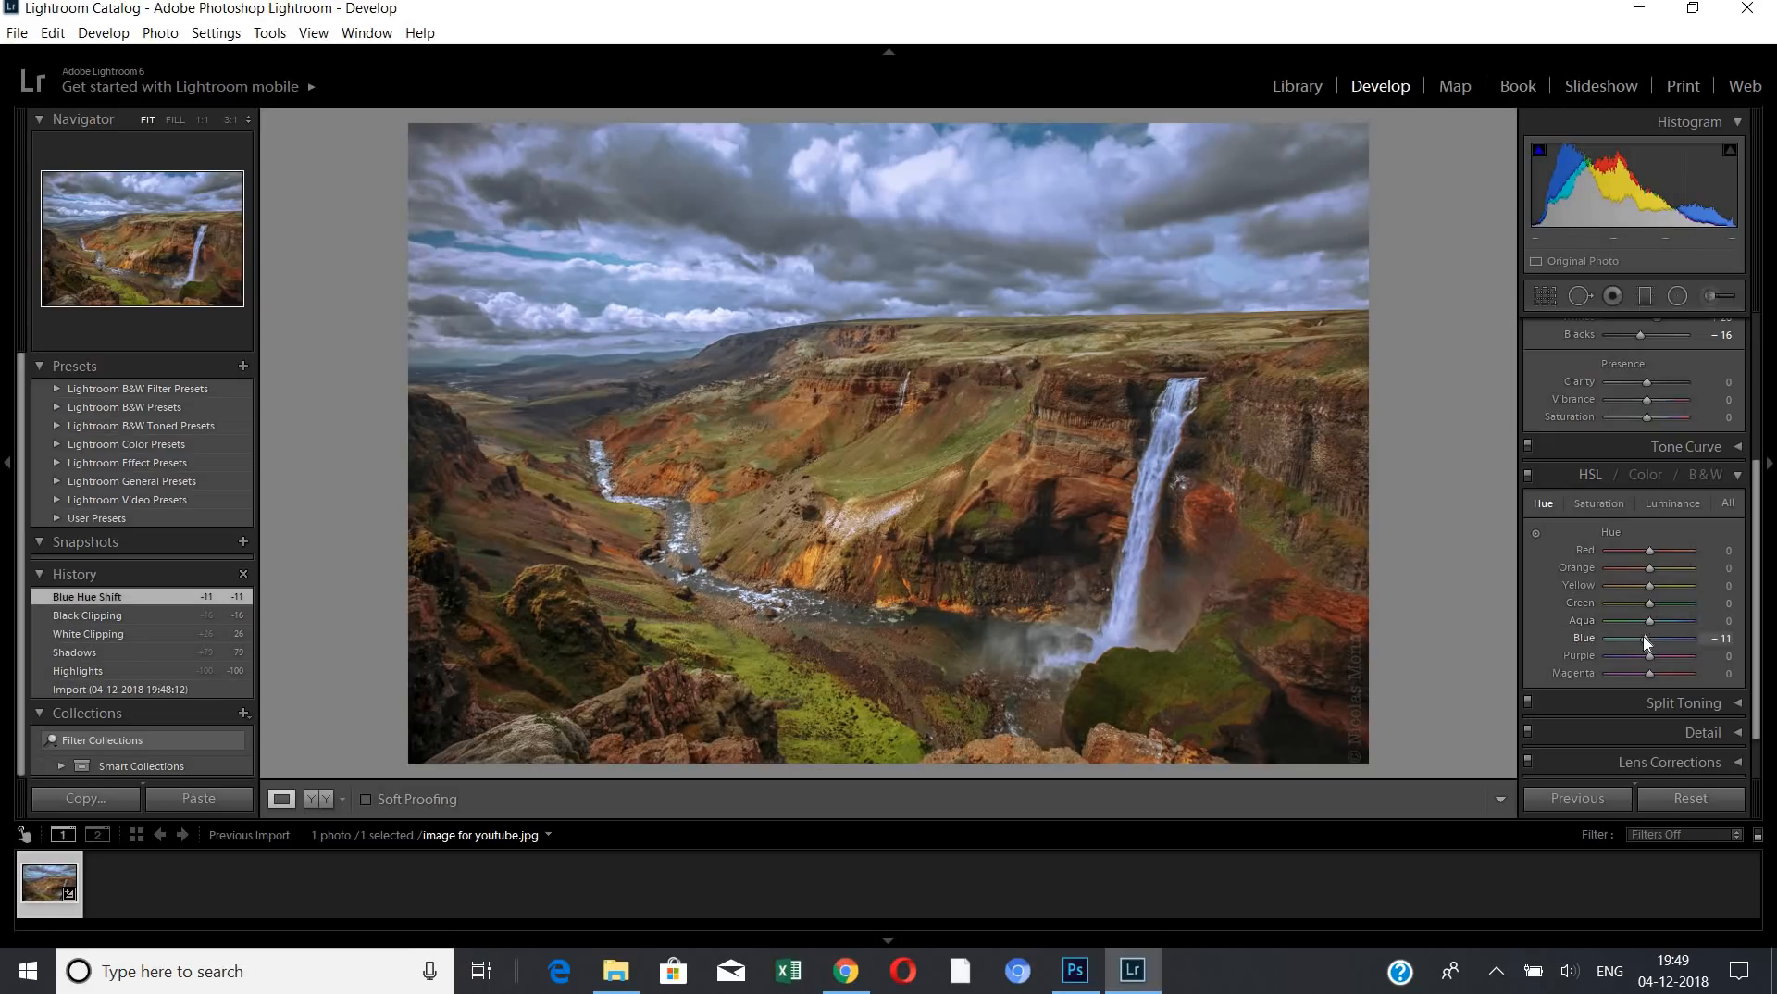
{"action": "left_click_drag", "start_coordinate": [1644, 638], "coordinate": [1692, 639]}
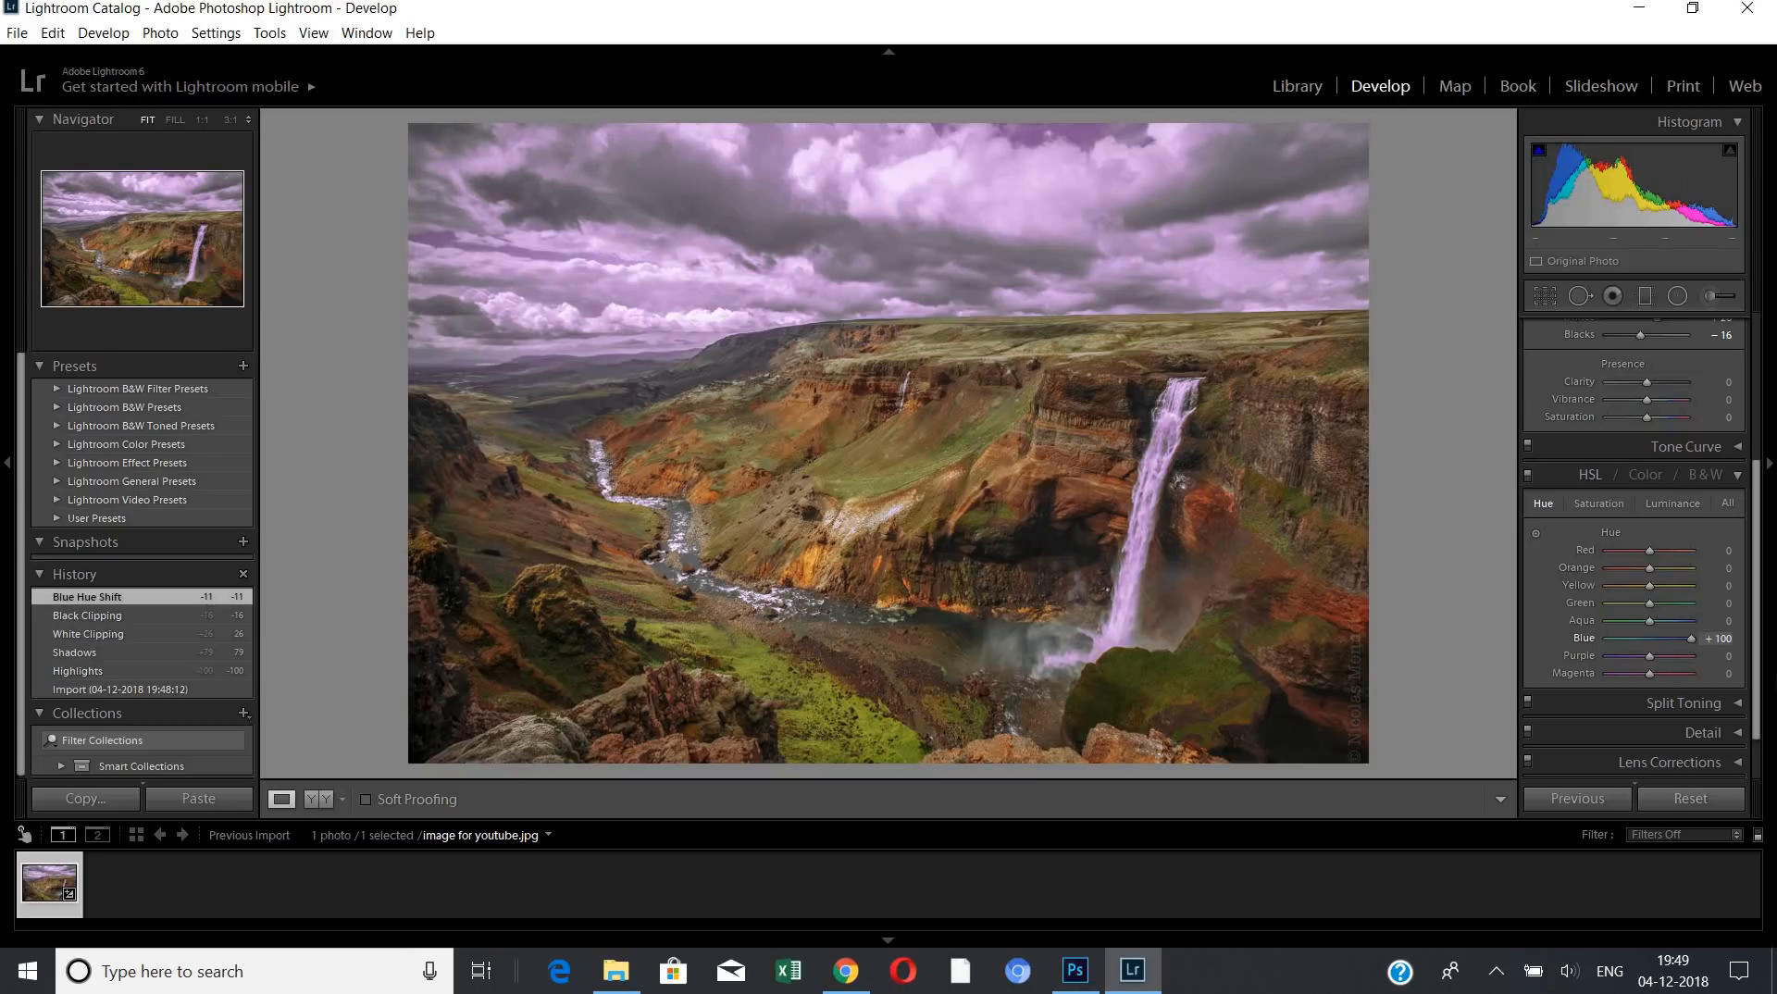
{"action": "left_click_drag", "start_coordinate": [1692, 638], "coordinate": [1597, 659]}
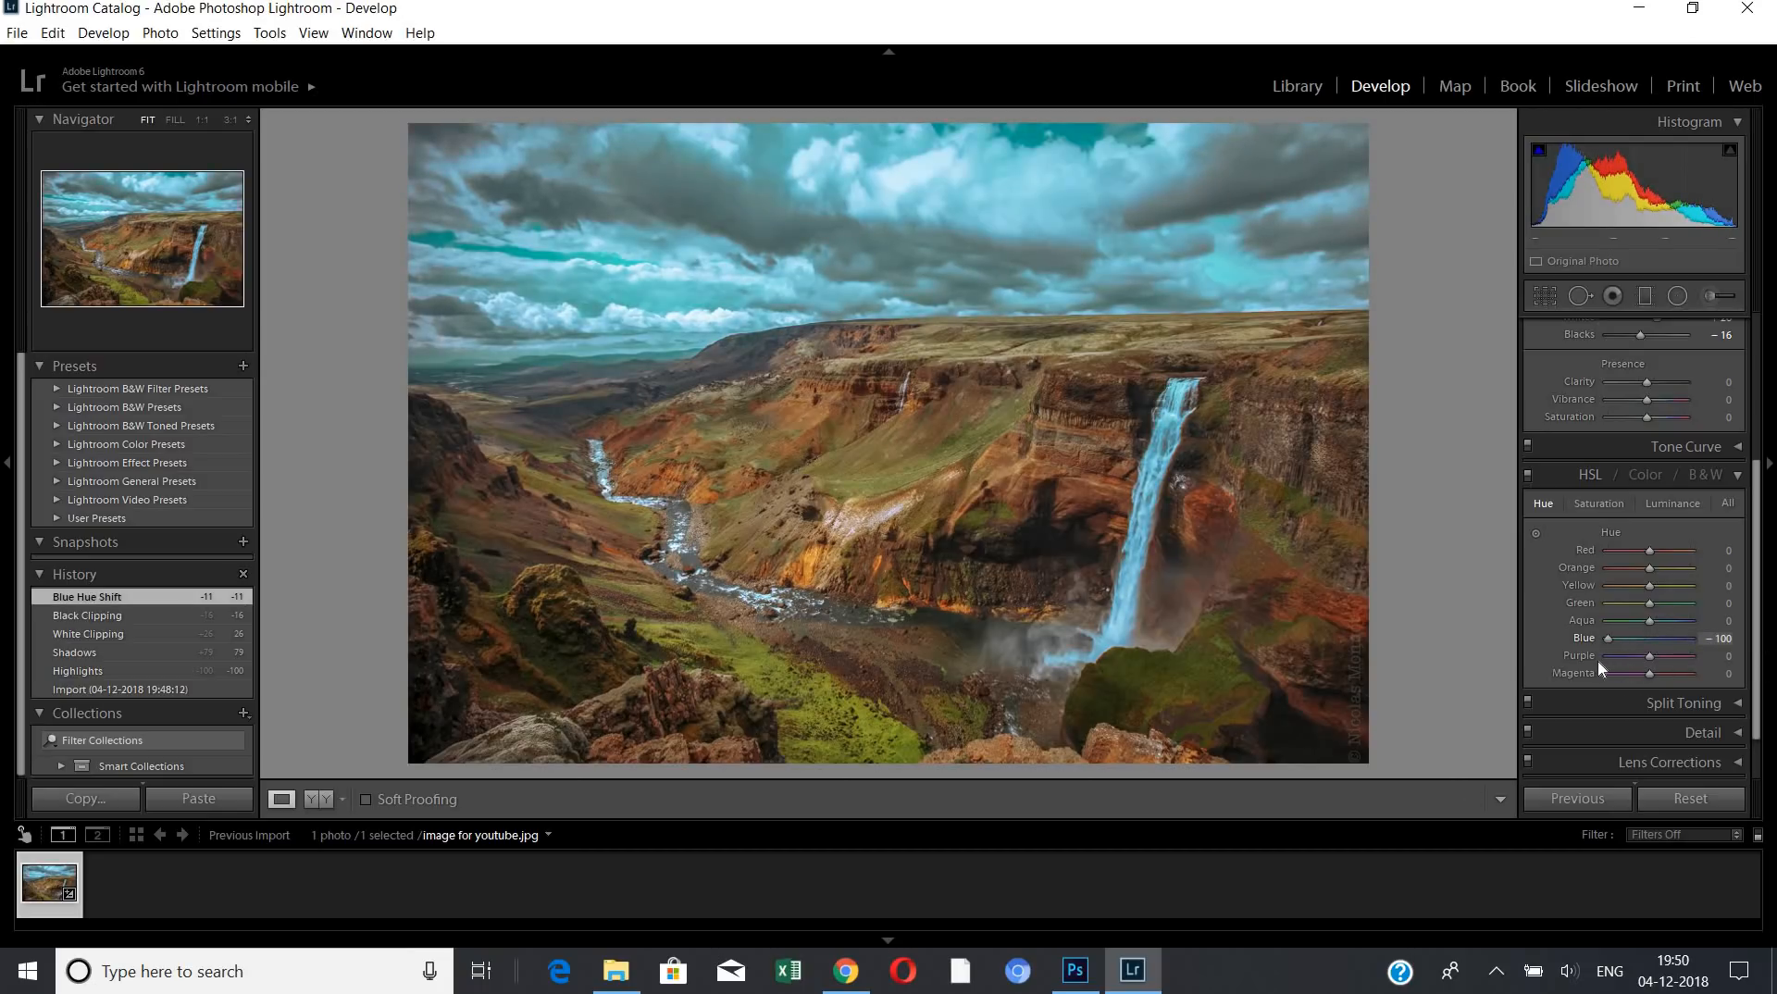
{"action": "left_click", "coordinate": [1642, 654]}
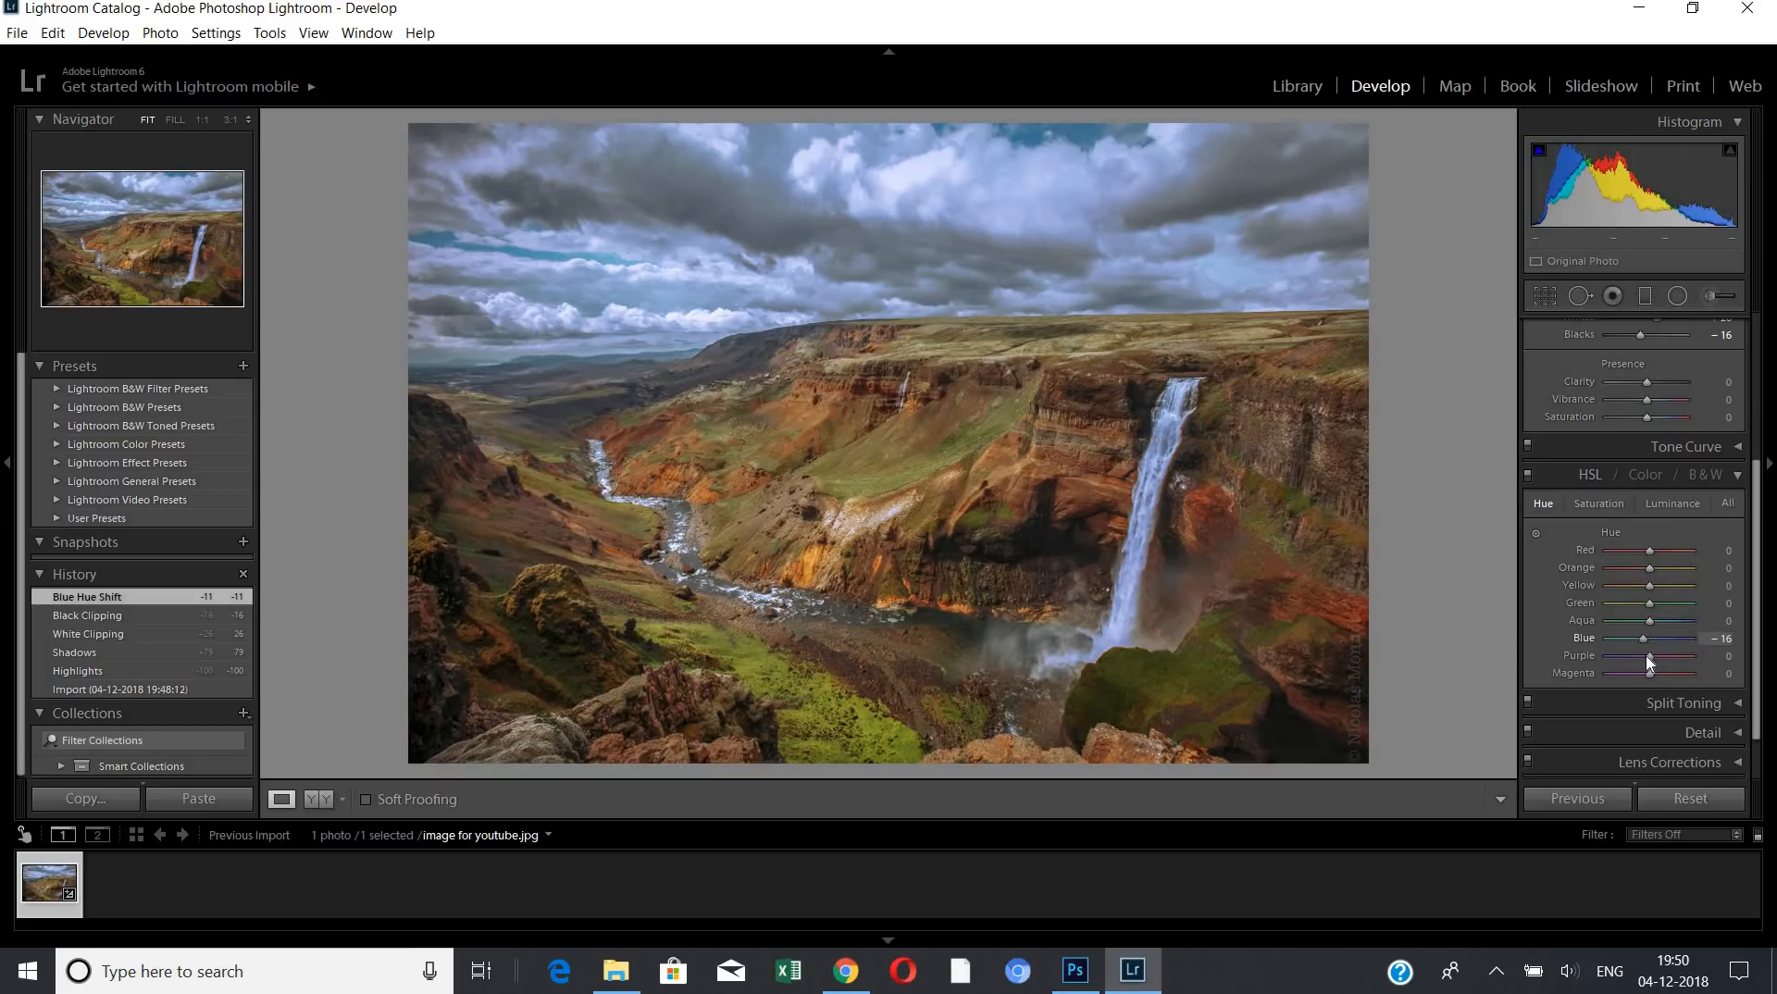
{"action": "left_click_drag", "start_coordinate": [1646, 654], "coordinate": [1654, 653]}
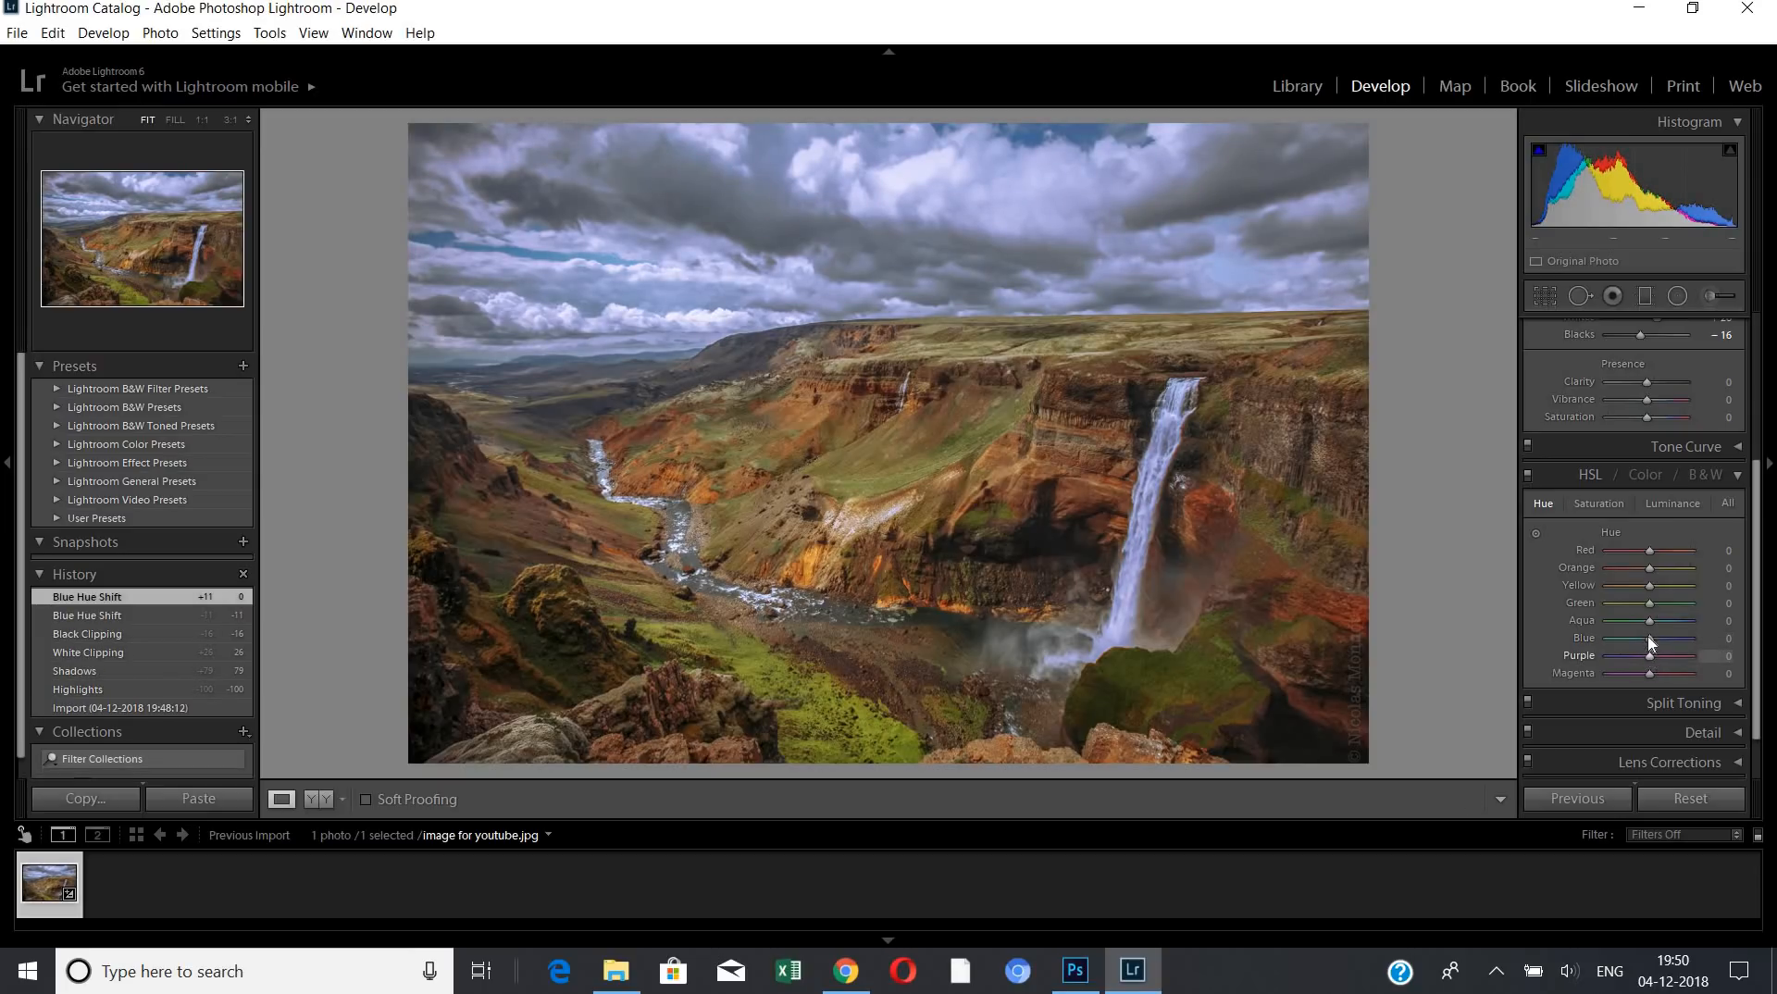
- Set the Aqua hue to +7 and the Green hue to +100, undoing a trial Green shift to -100
{"action": "left_click_drag", "start_coordinate": [1649, 622], "coordinate": [1256, 683]}
{"action": "left_click", "coordinate": [1652, 622]}
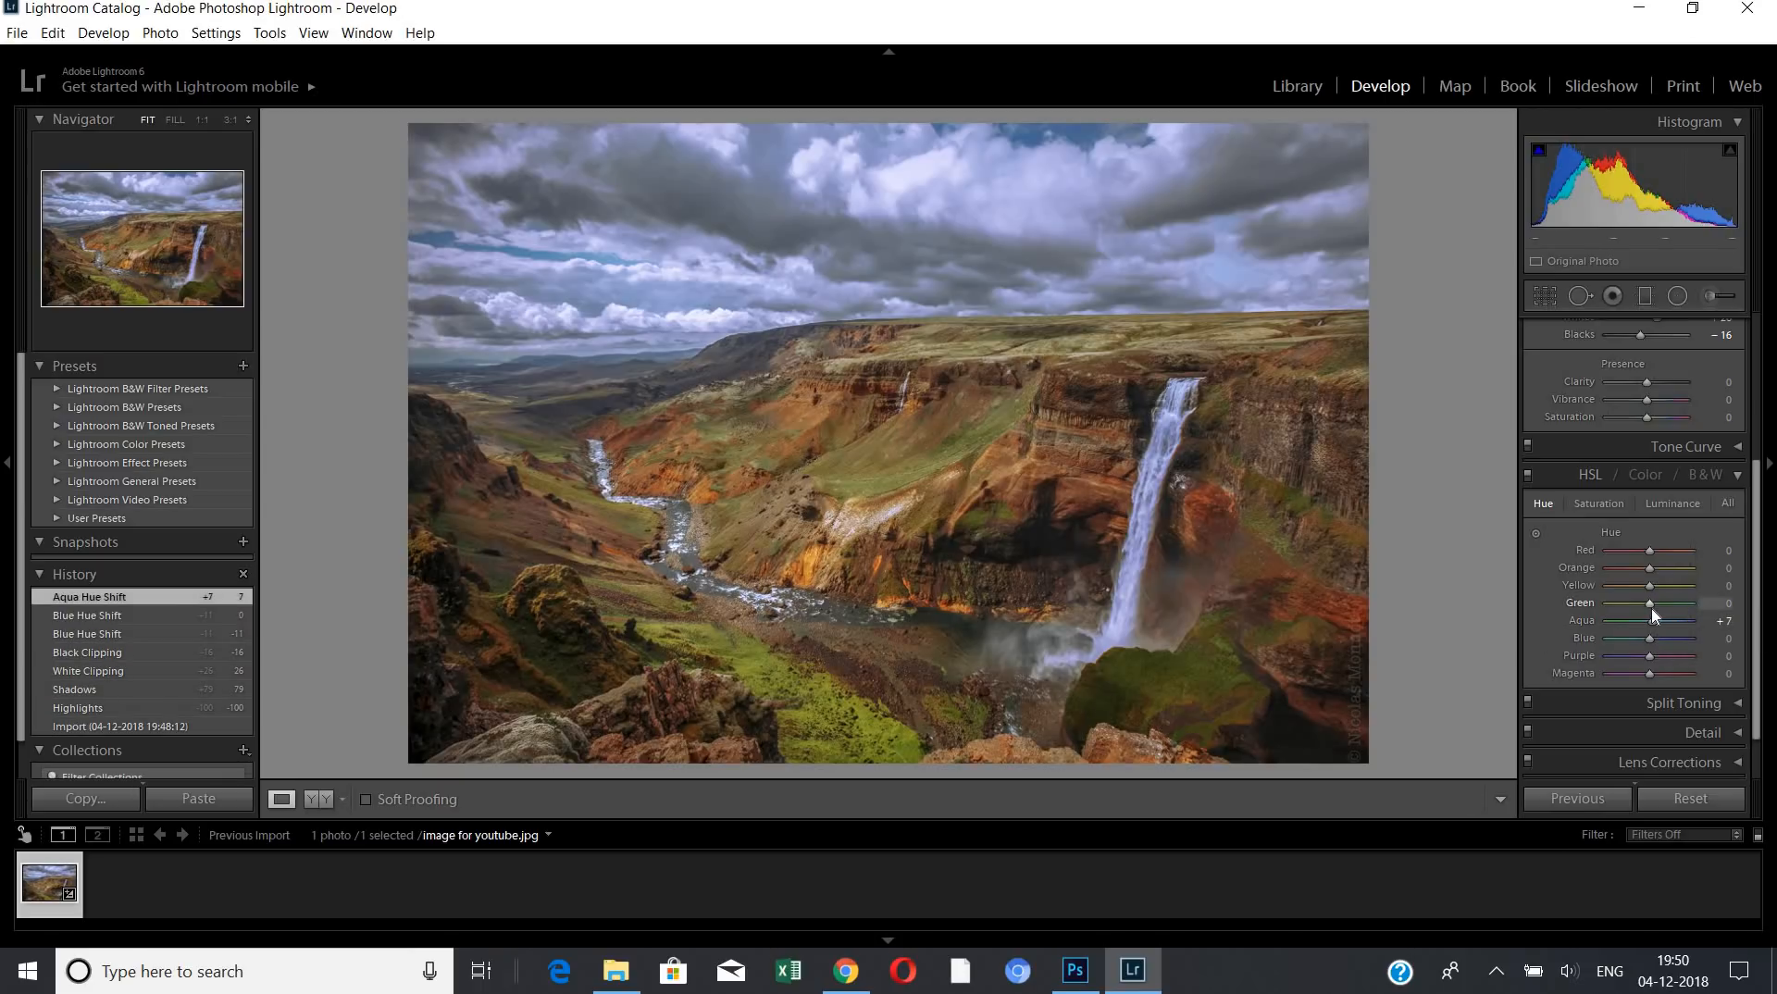
{"action": "left_click_drag", "start_coordinate": [1652, 607], "coordinate": [1727, 618]}
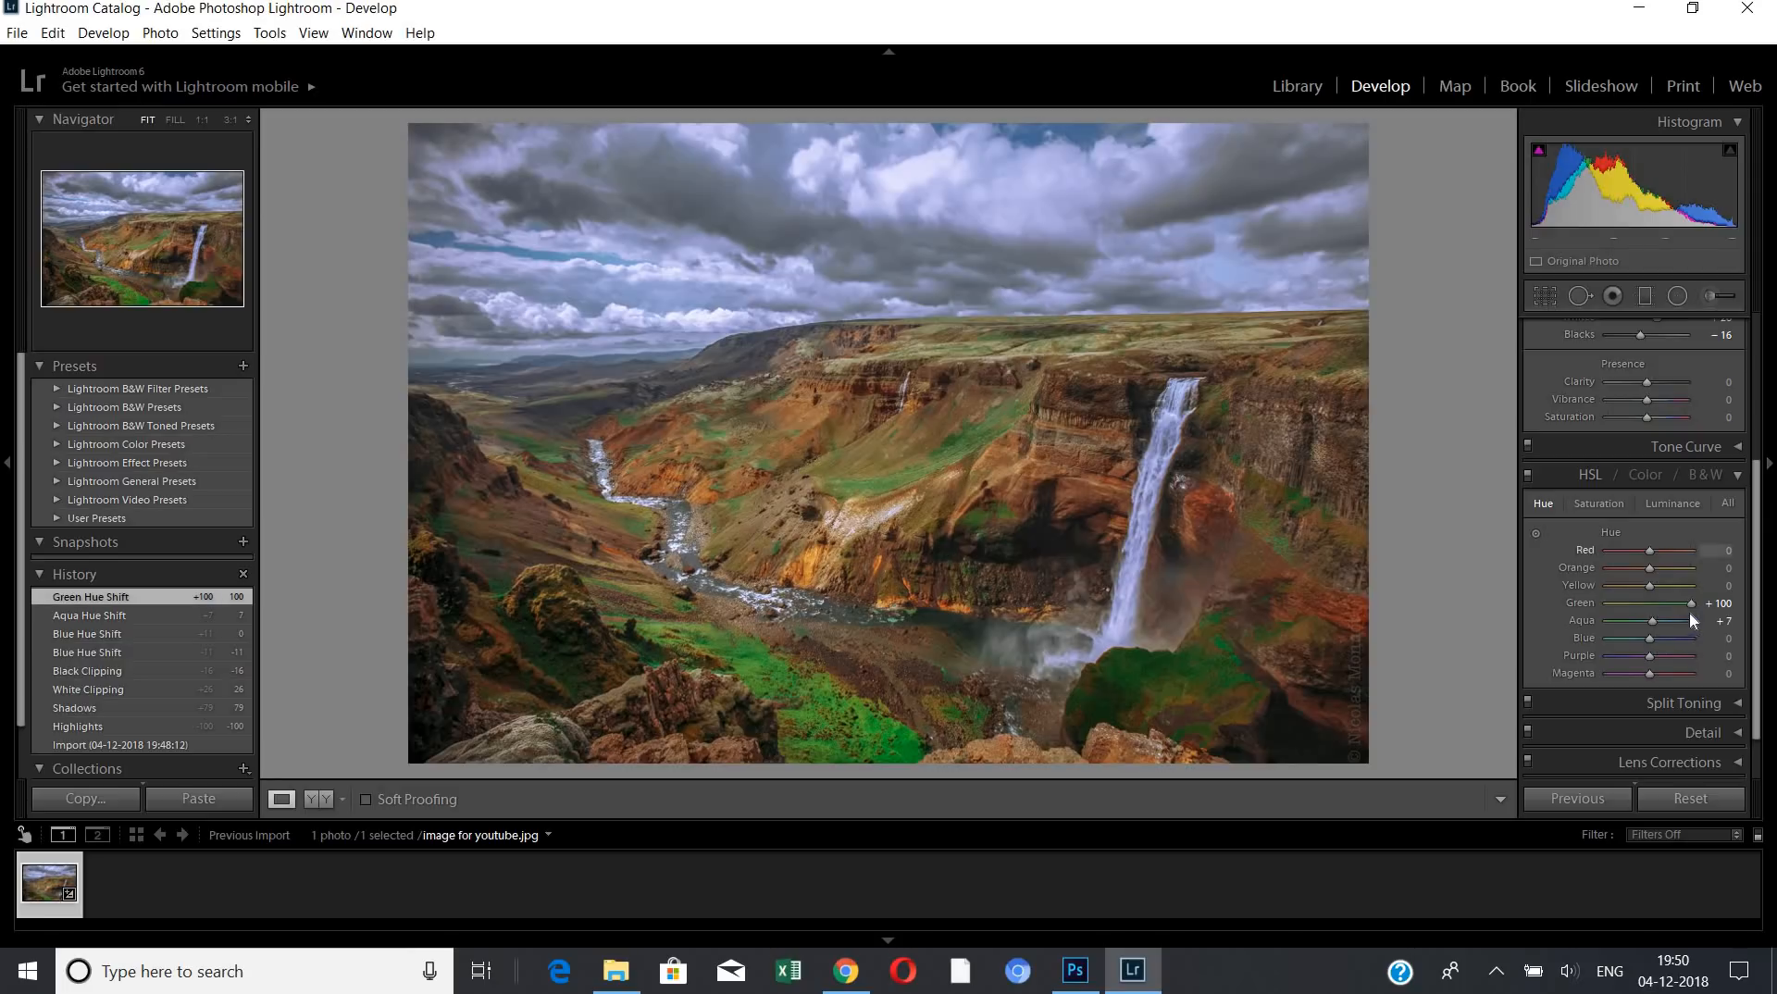
{"action": "left_click_drag", "start_coordinate": [1690, 604], "coordinate": [1481, 623]}
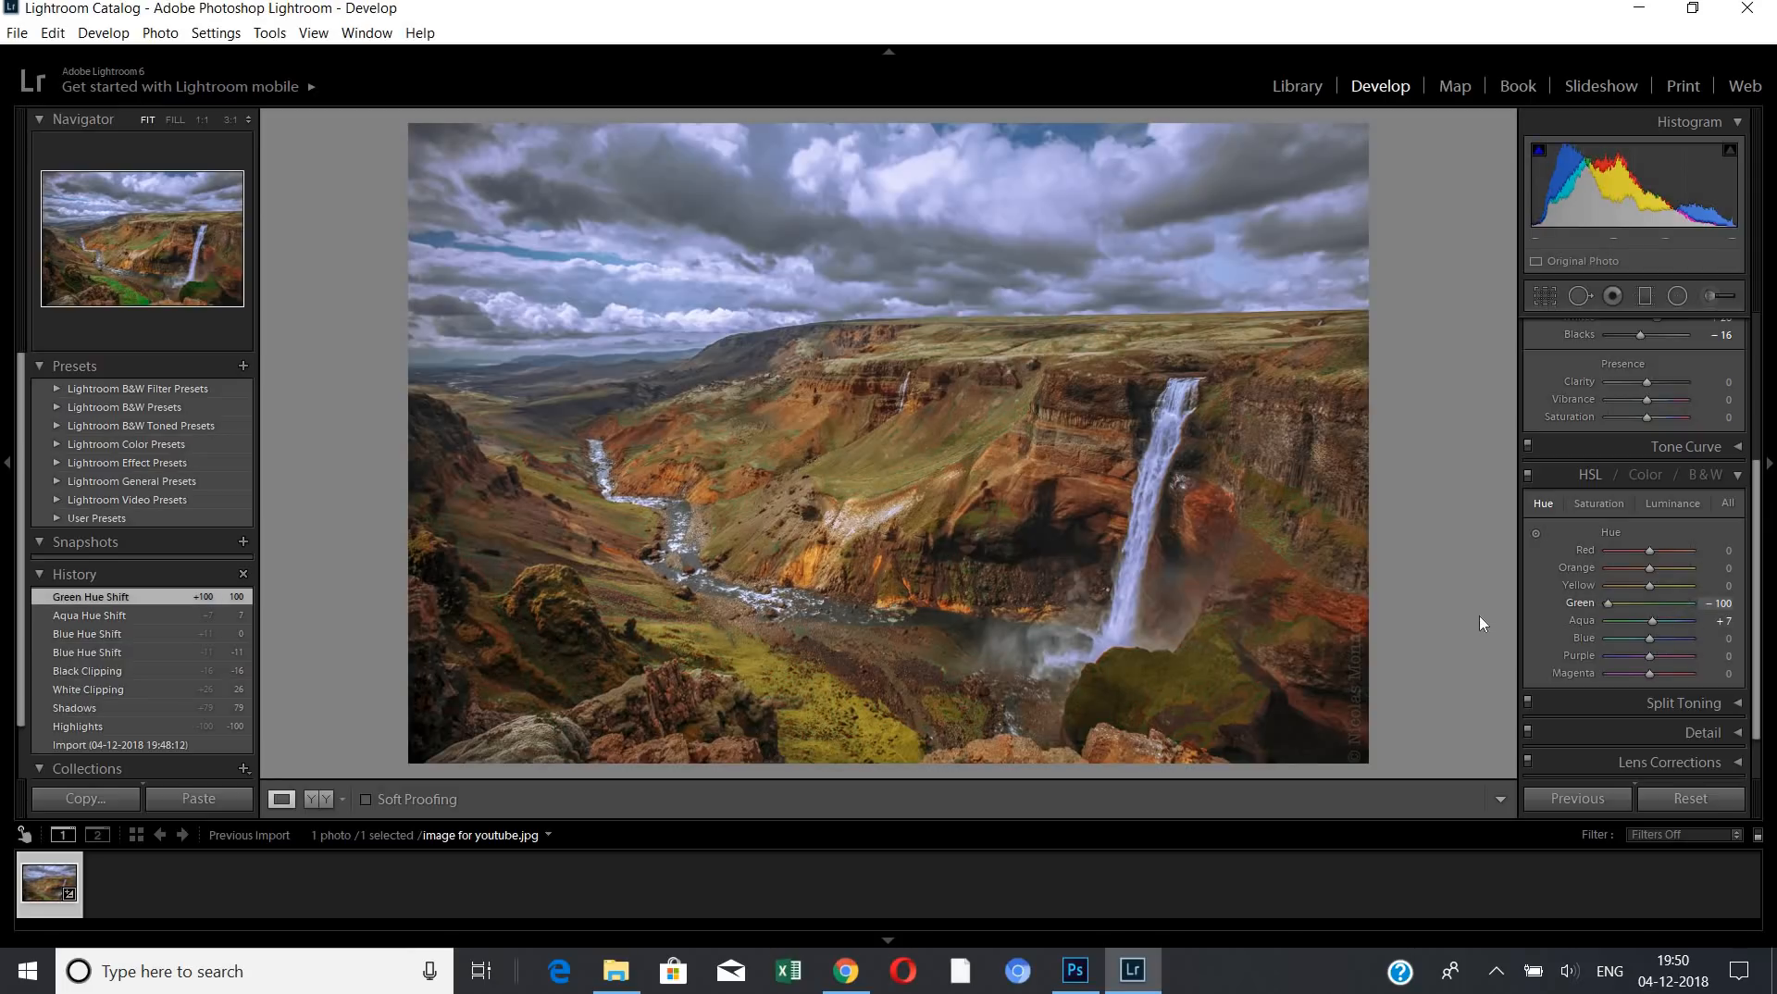
{"action": "key", "text": "ctrl+z"}
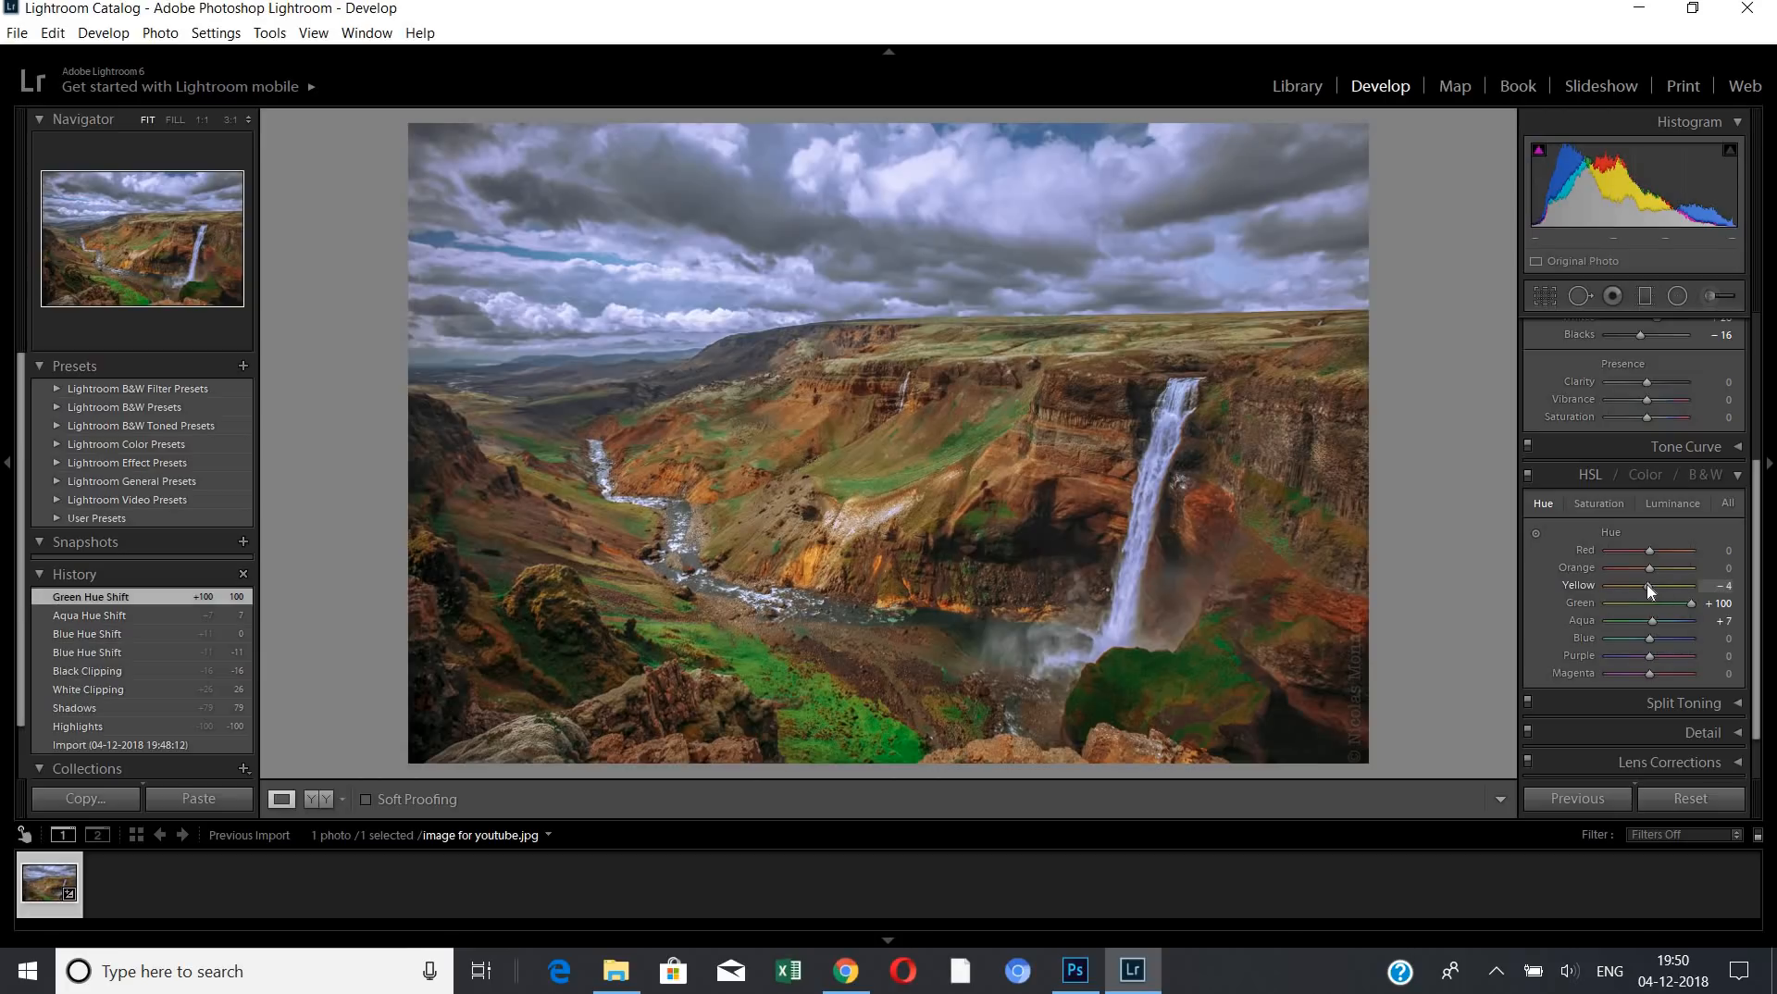
- Shift the warm HSL hues to Yellow -20, Orange -60 and Red +100
{"action": "left_click_drag", "start_coordinate": [1646, 585], "coordinate": [1547, 596]}
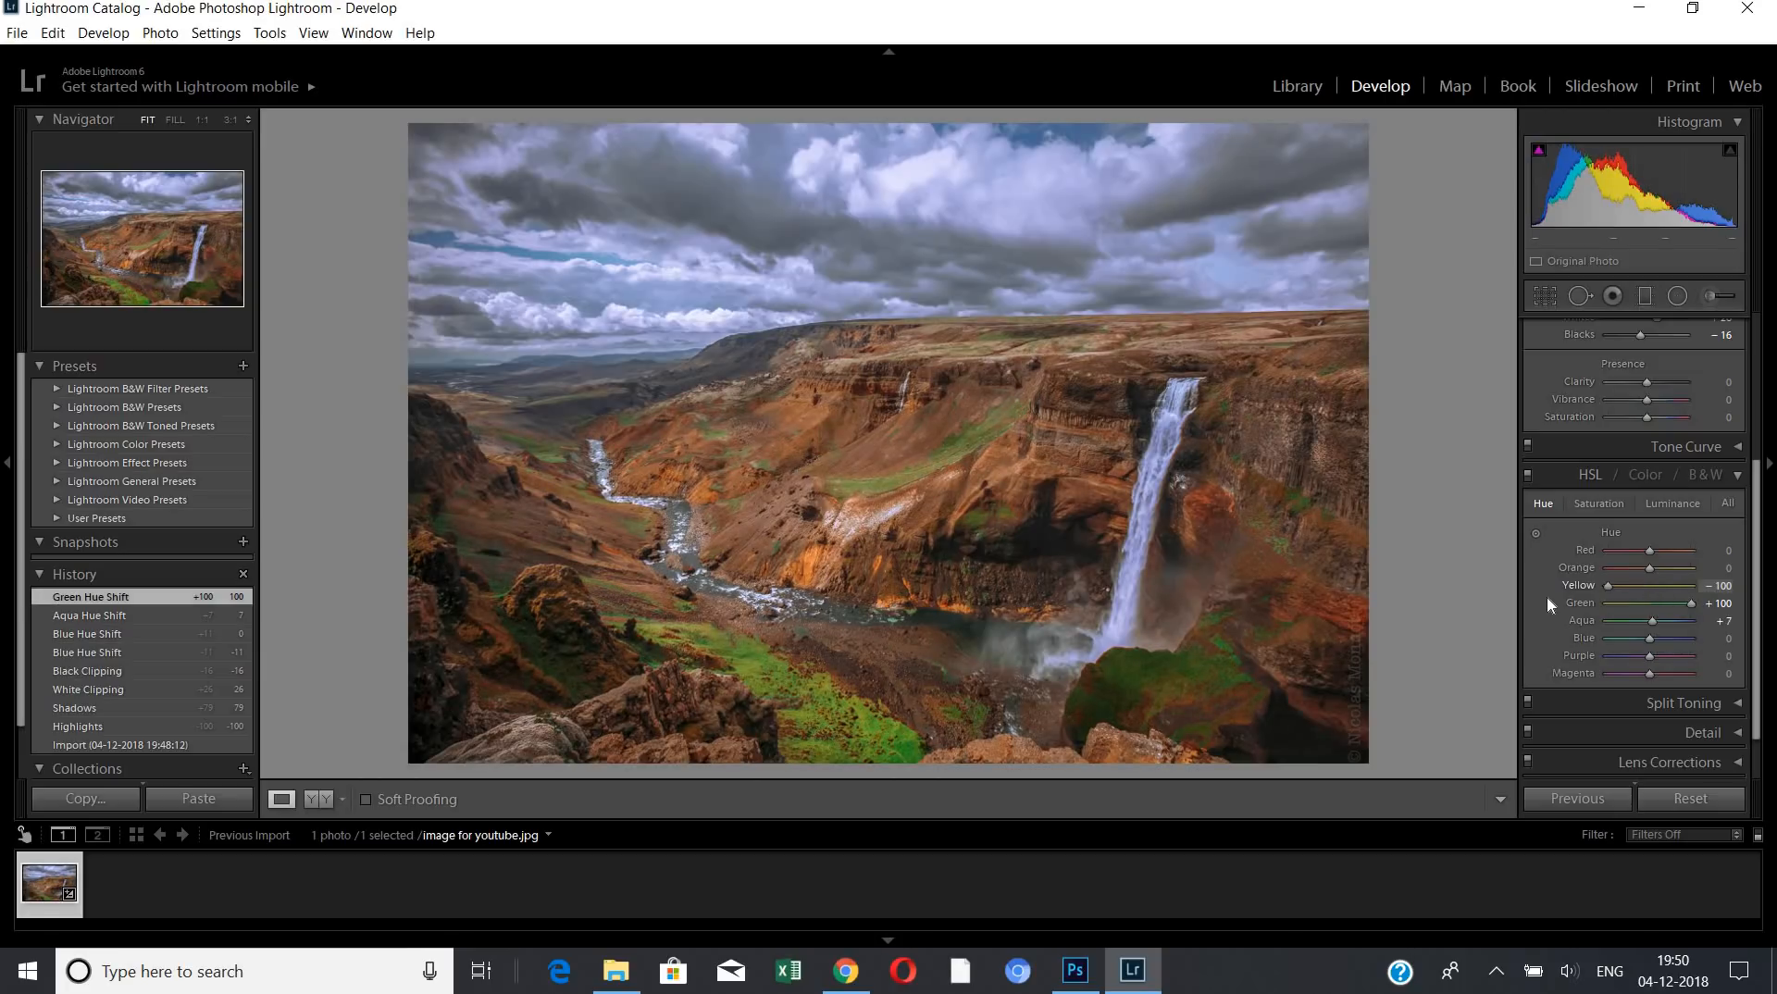
{"action": "left_click_drag", "start_coordinate": [1608, 585], "coordinate": [1645, 587]}
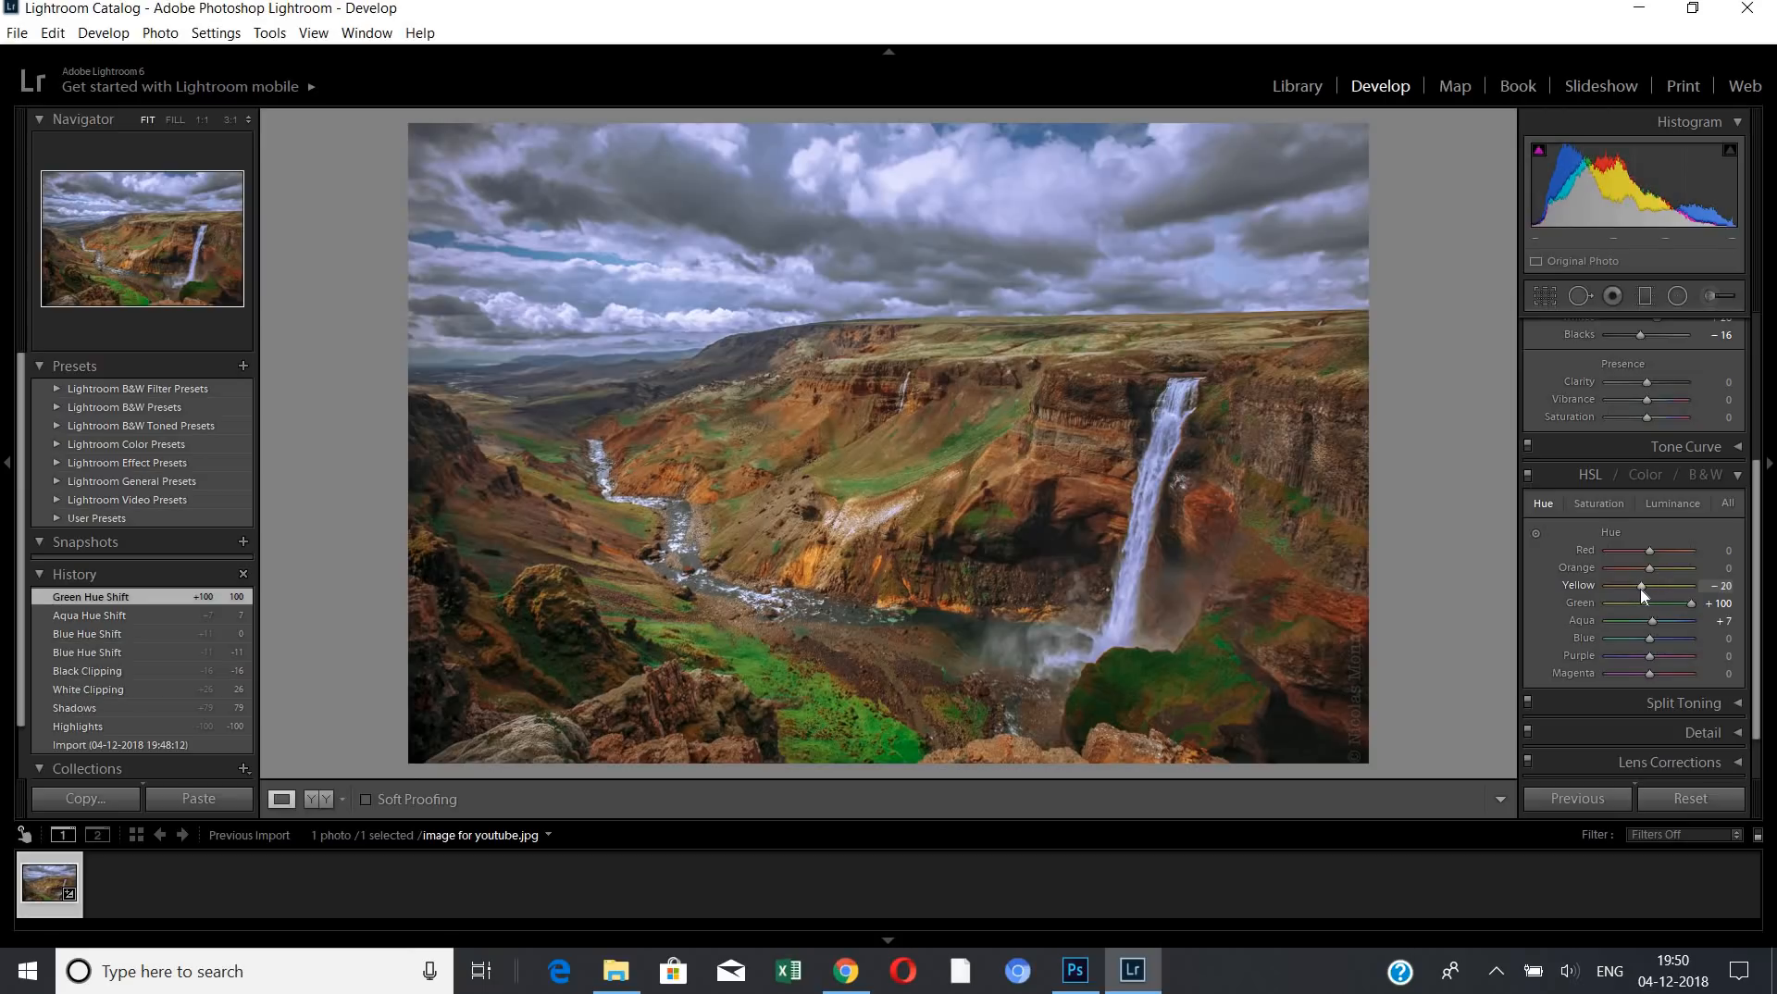
{"action": "left_click_drag", "start_coordinate": [1641, 589], "coordinate": [1640, 589]}
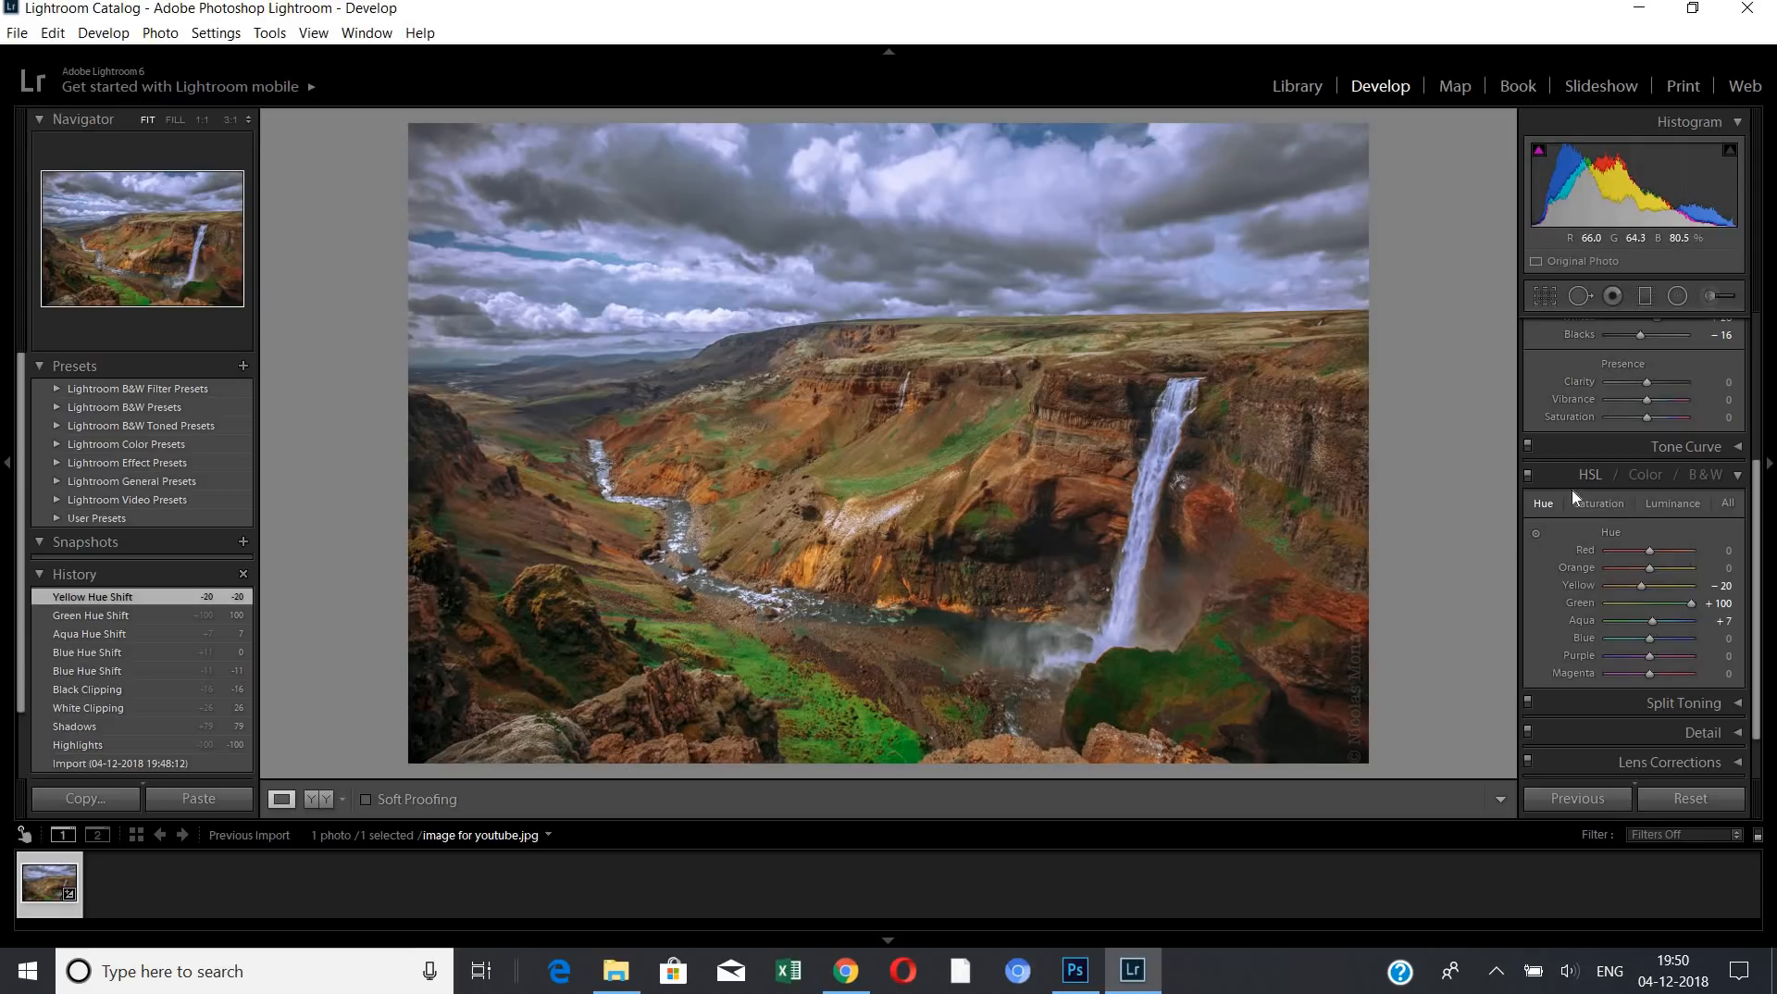
{"action": "mouse_move", "coordinate": [1649, 566]}
{"action": "left_mouse_down"}
{"action": "mouse_move", "coordinate": [1718, 576]}
{"action": "mouse_move", "coordinate": [1607, 592]}
{"action": "mouse_move", "coordinate": [1642, 575]}
{"action": "mouse_move", "coordinate": [1626, 574]}
{"action": "left_mouse_up"}
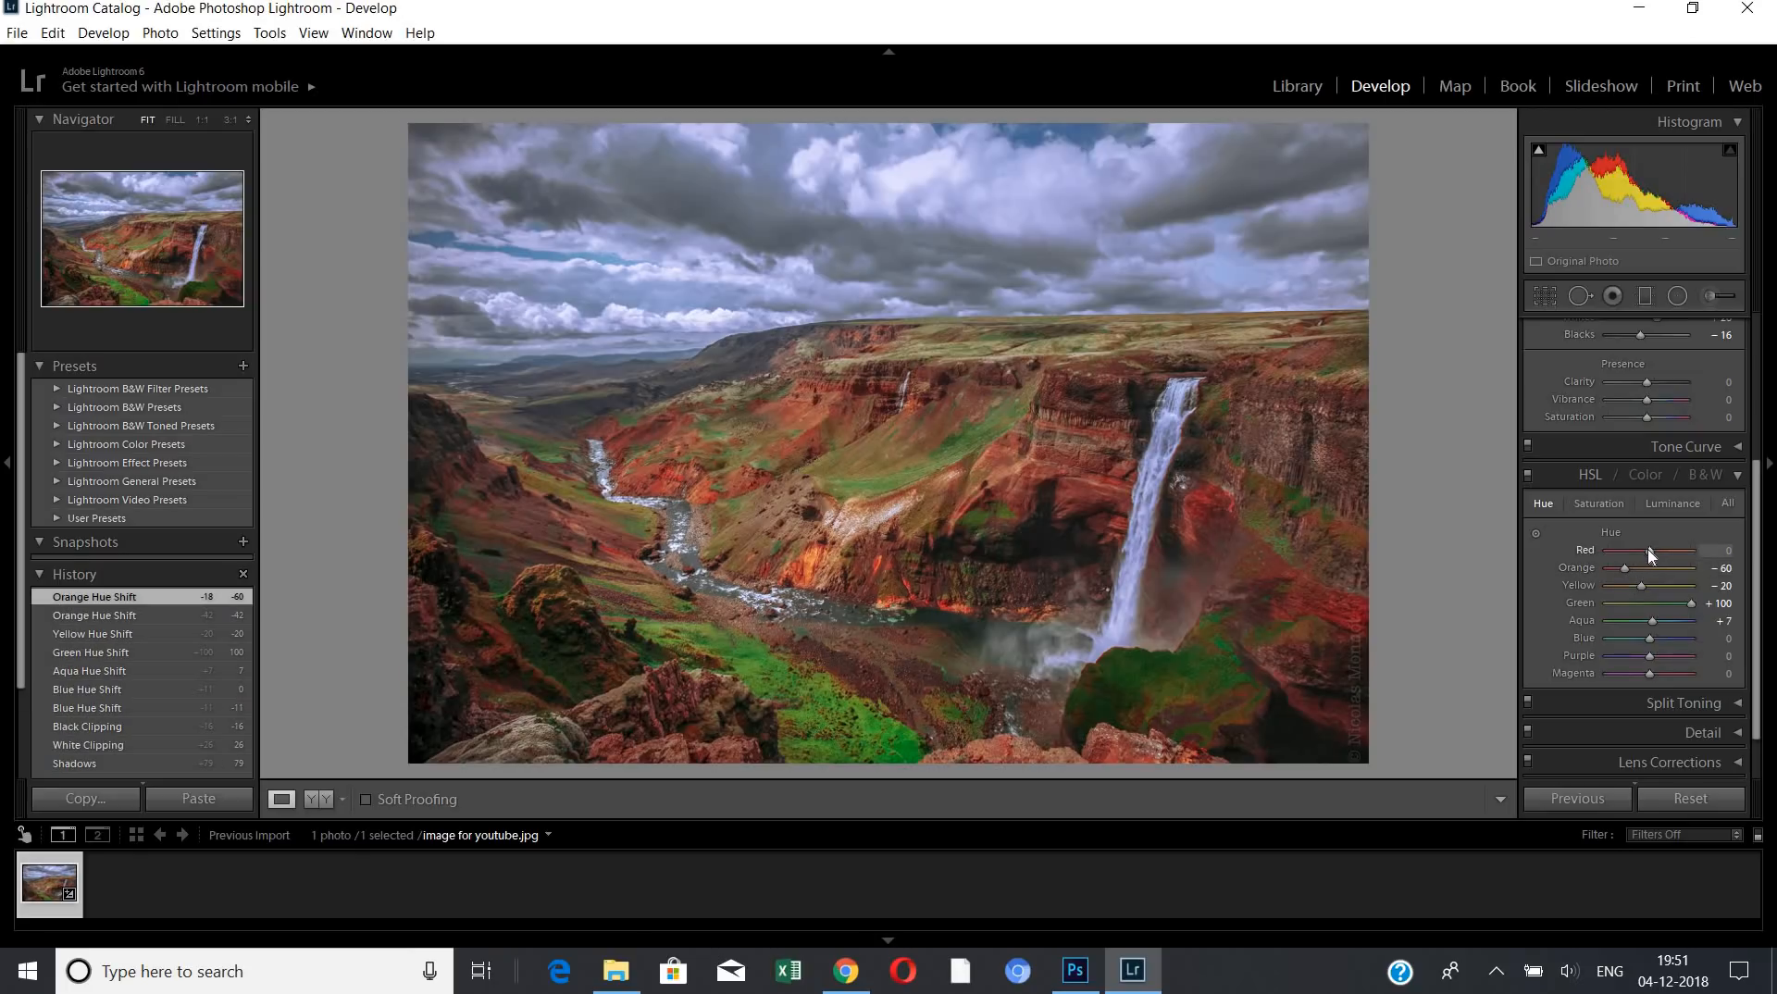
{"action": "left_click_drag", "start_coordinate": [1712, 551], "coordinate": [1772, 556]}
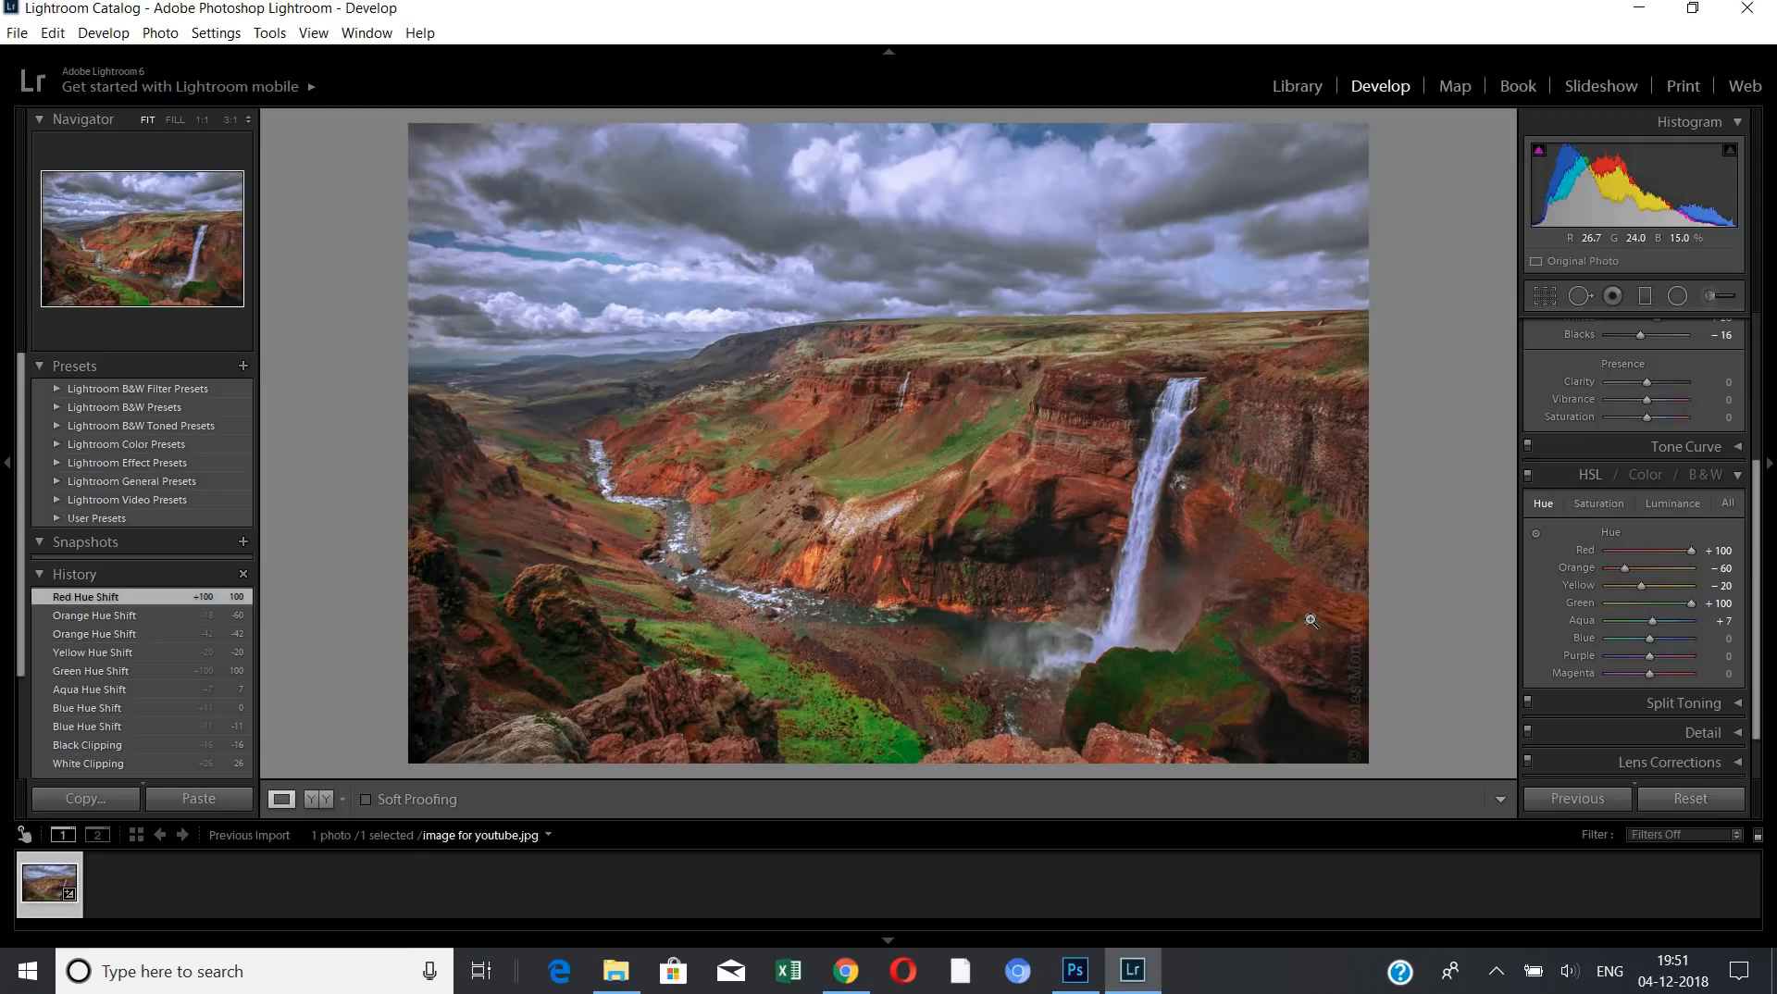
- Compare the photo before and after the Develop adjustments by switching the Before view on and off twice
{"action": "key", "text": "backslash"}
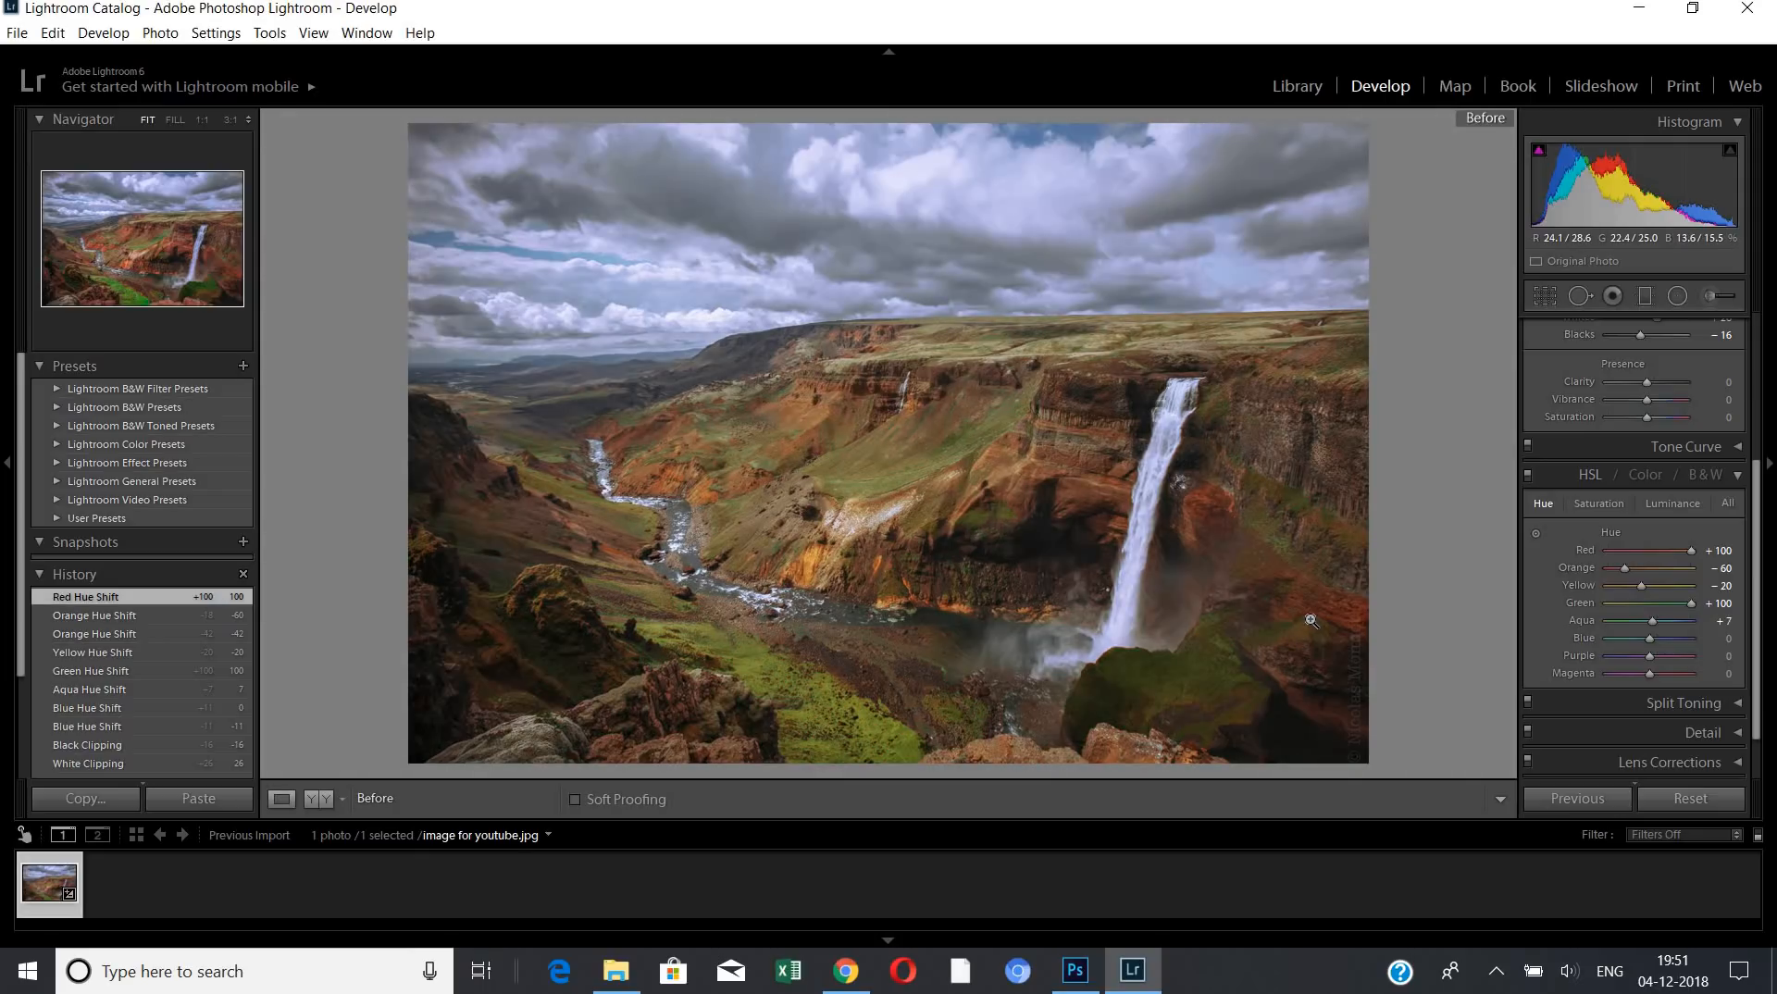
{"action": "key", "text": "backslash"}
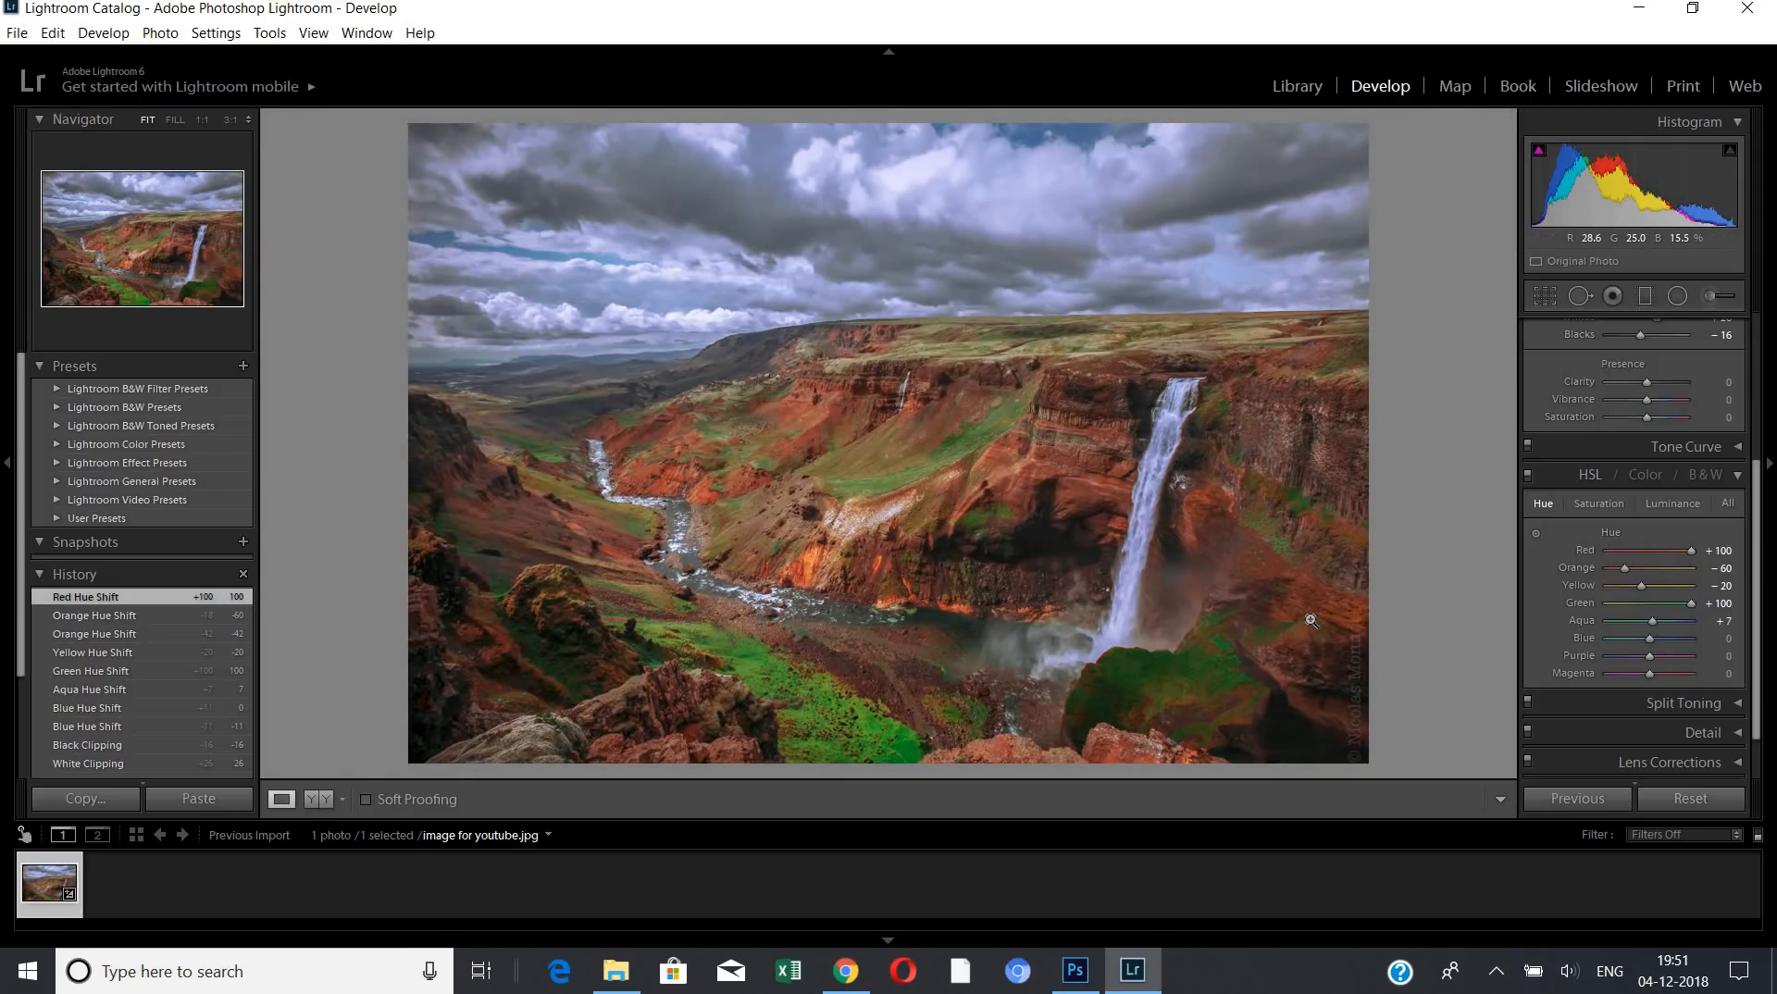
{"action": "key", "text": "backslash"}
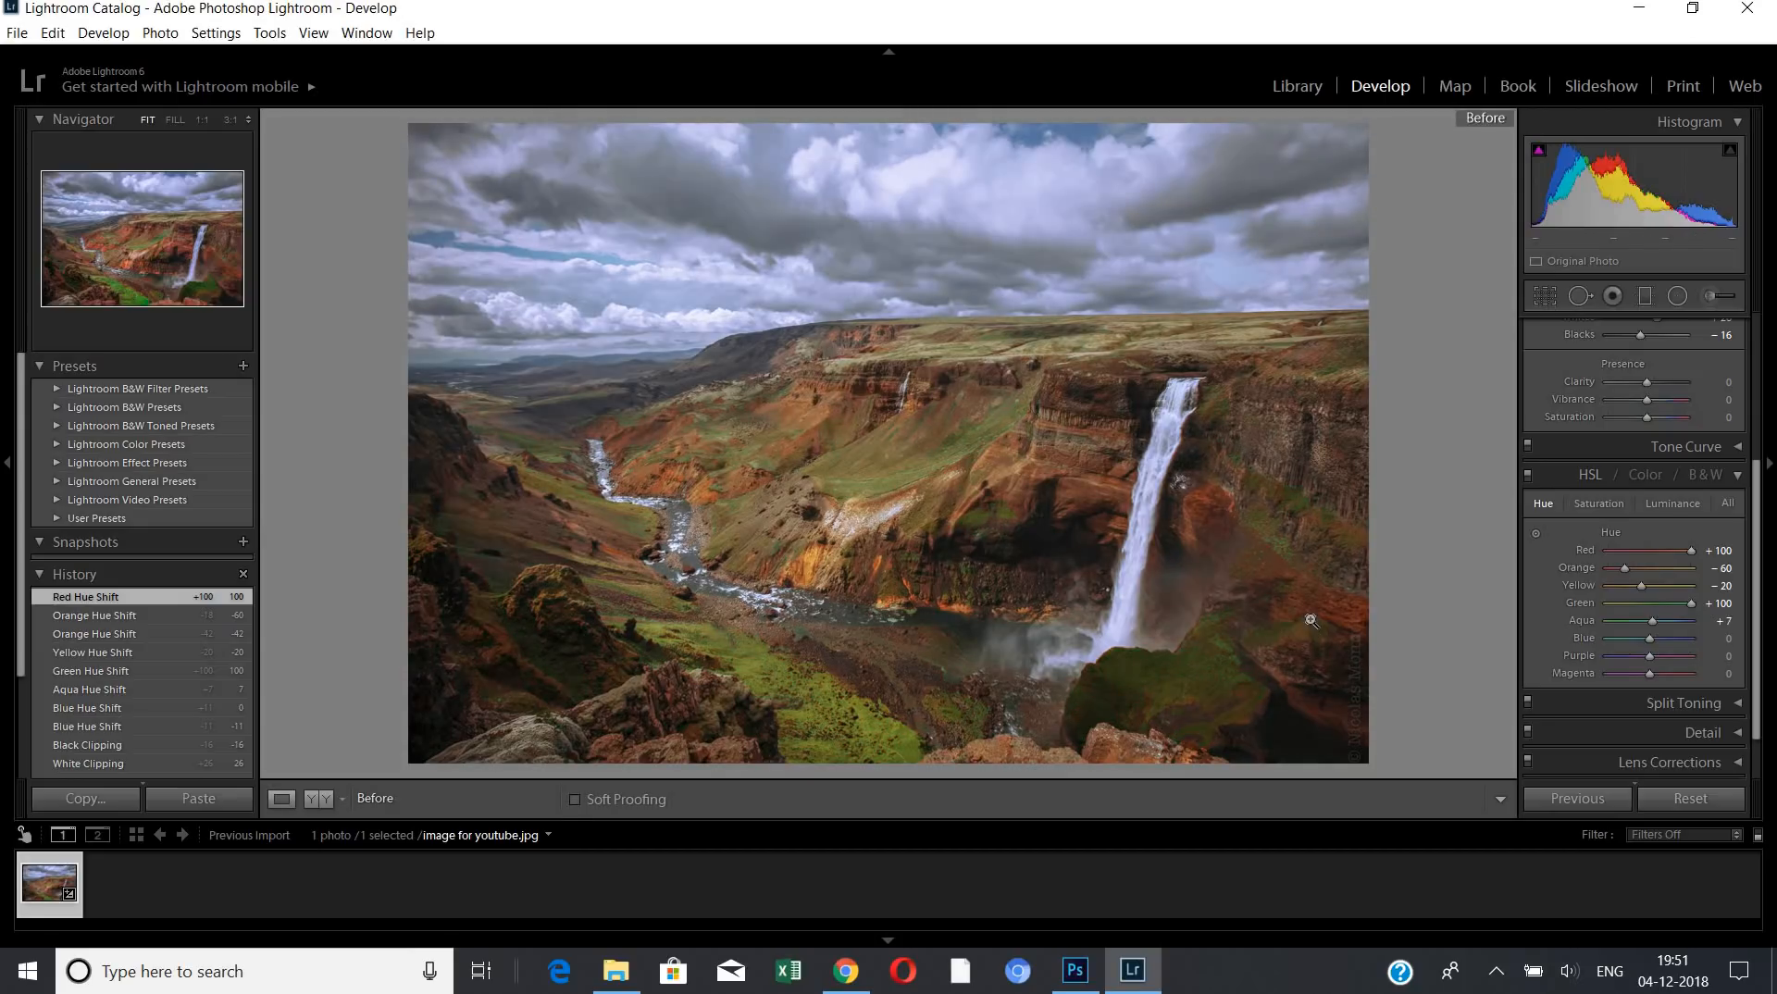
{"action": "key", "text": "backslash"}
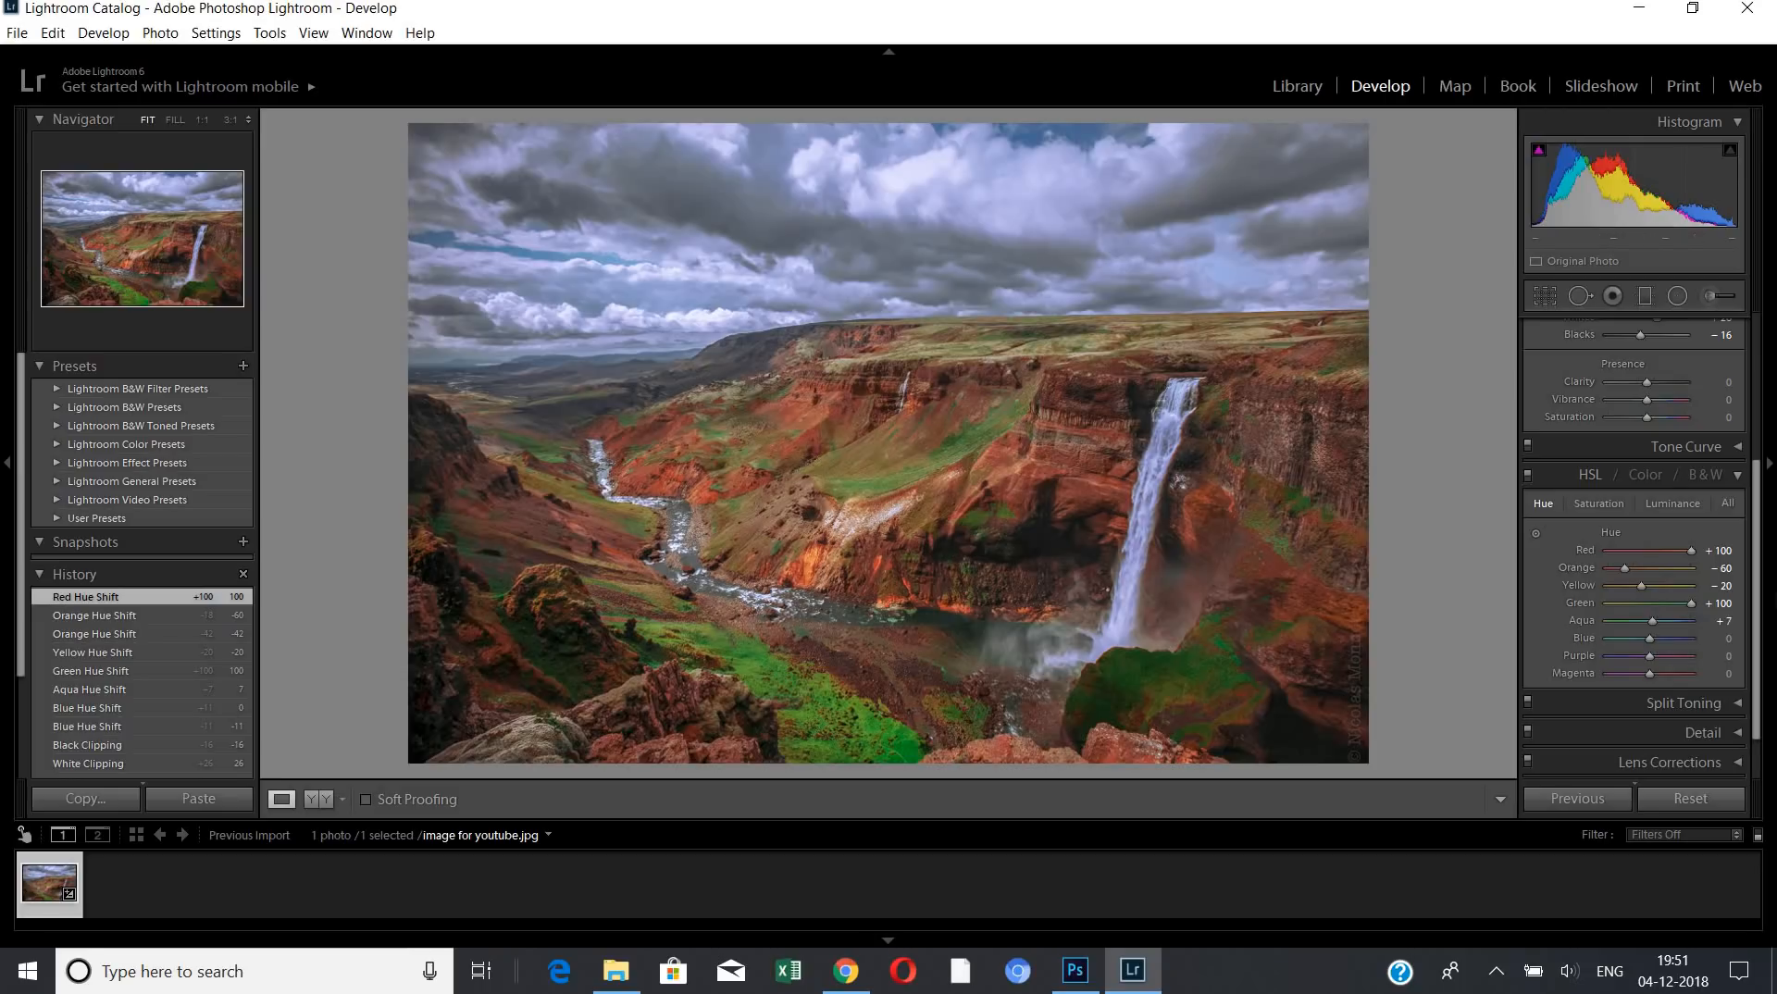
- Add a slightly tilted graduated filter from the photo's upper edge down past the horizon, centred near the skyline
{"action": "left_click_drag", "start_coordinate": [1758, 583], "coordinate": [1768, 436]}
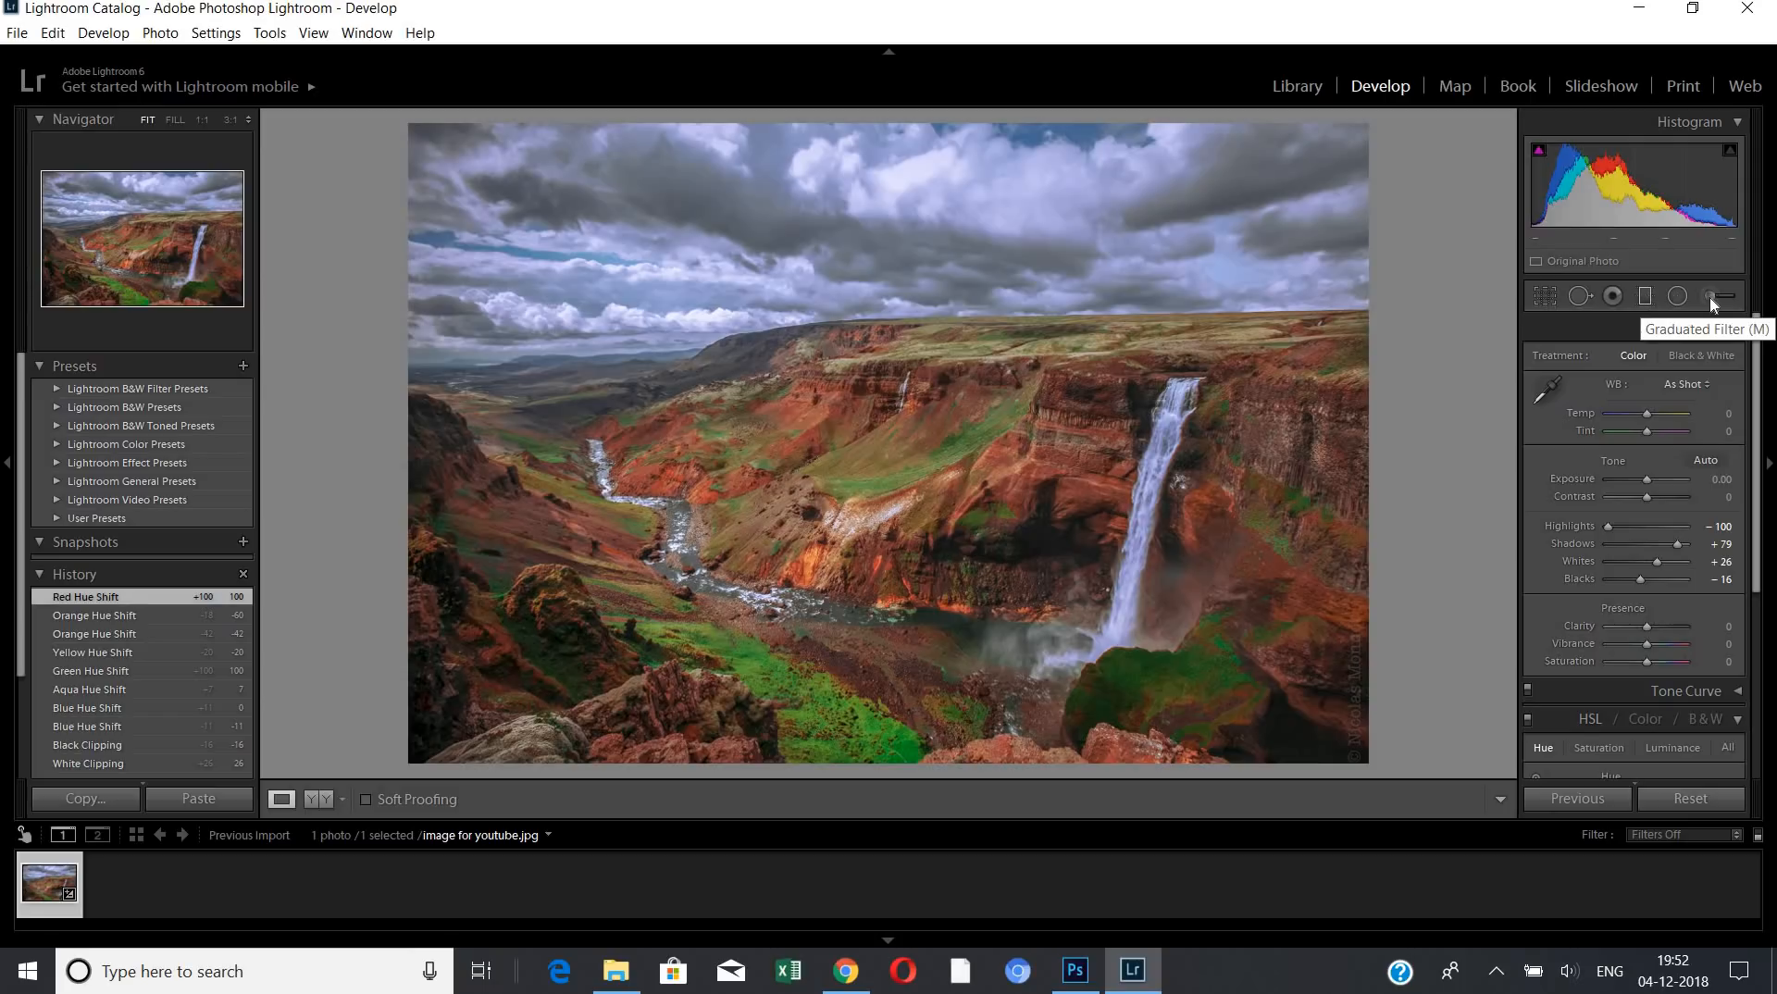
{"action": "left_click", "coordinate": [1646, 297]}
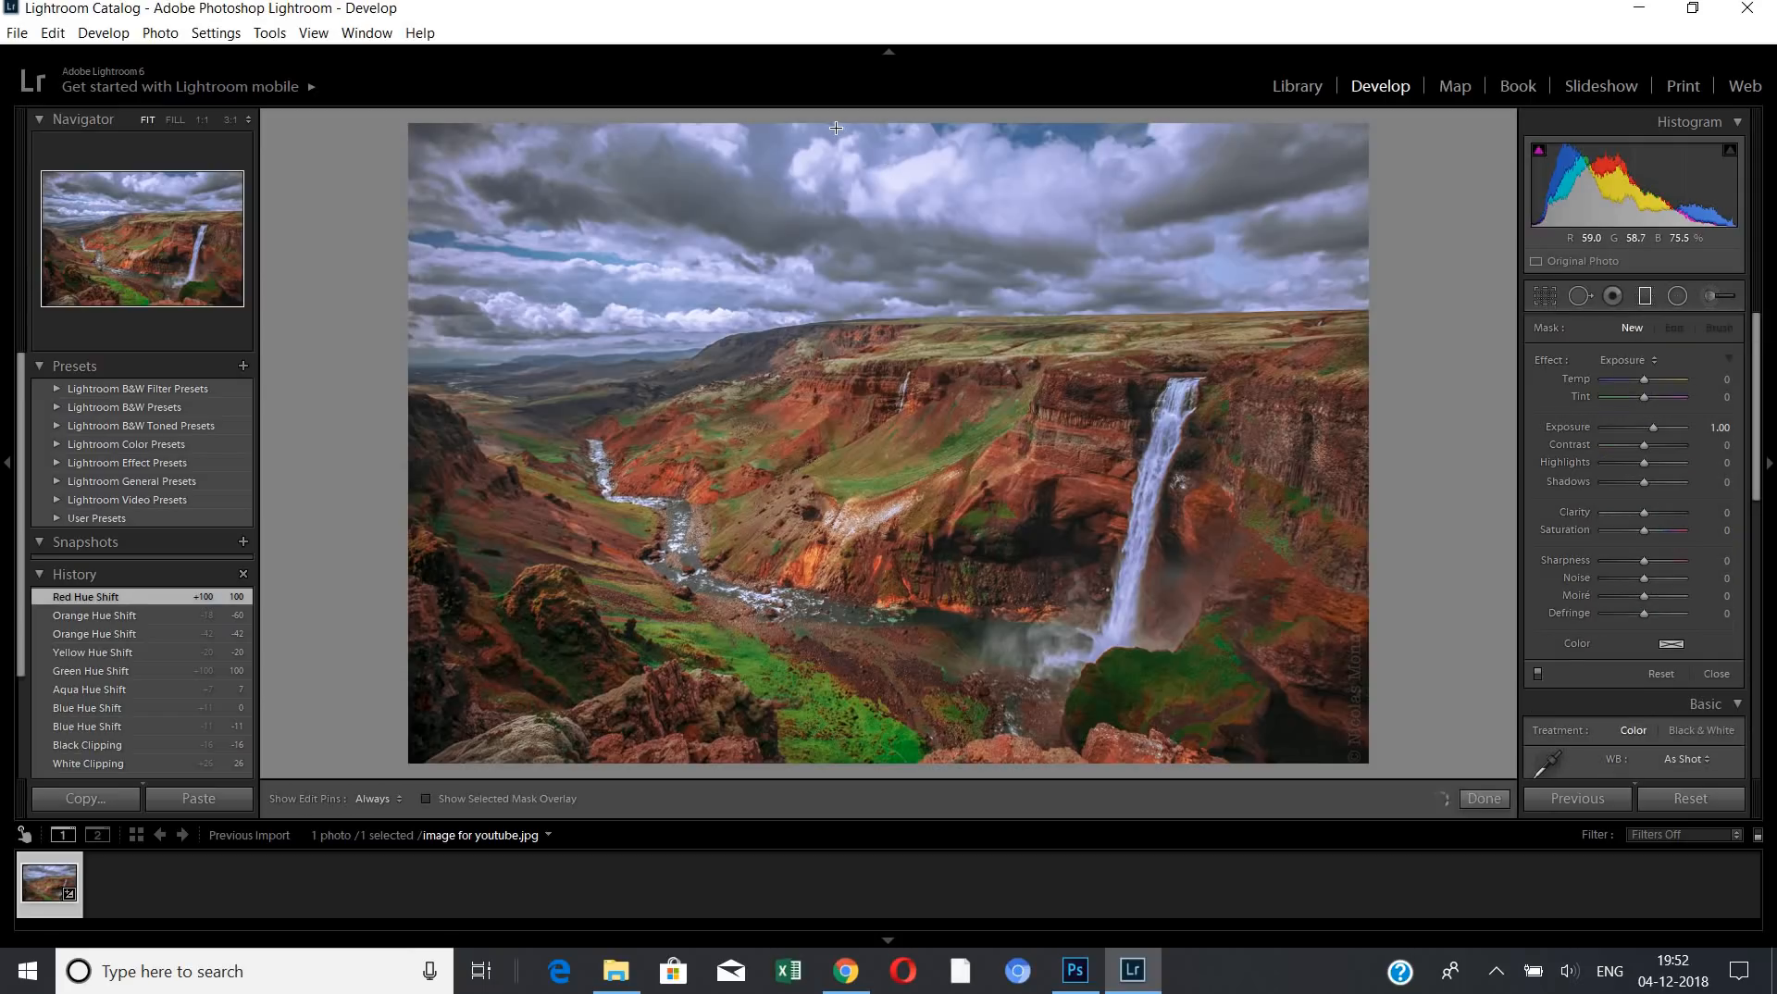
{"action": "left_click_drag", "start_coordinate": [838, 129], "coordinate": [868, 519]}
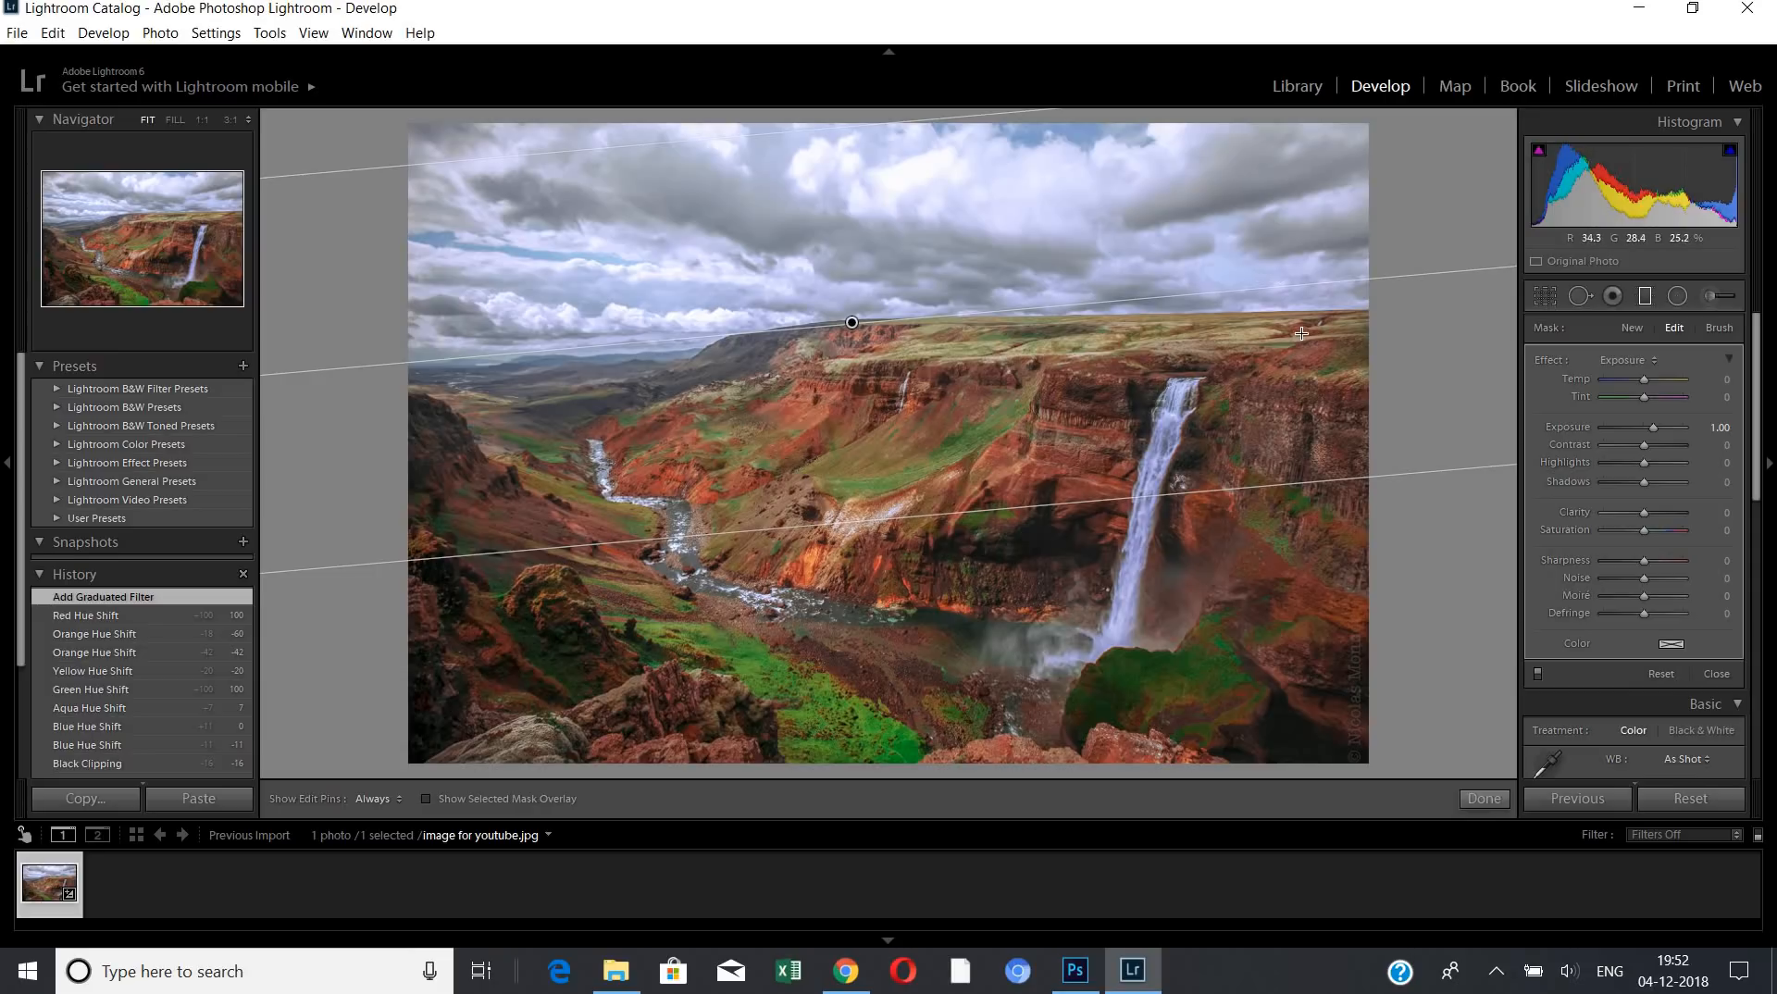
- Reset the graduated filter's effect, set its Exposure to -0.51 and Highlights to 100, and close the filter
{"action": "double_click", "coordinate": [1546, 359]}
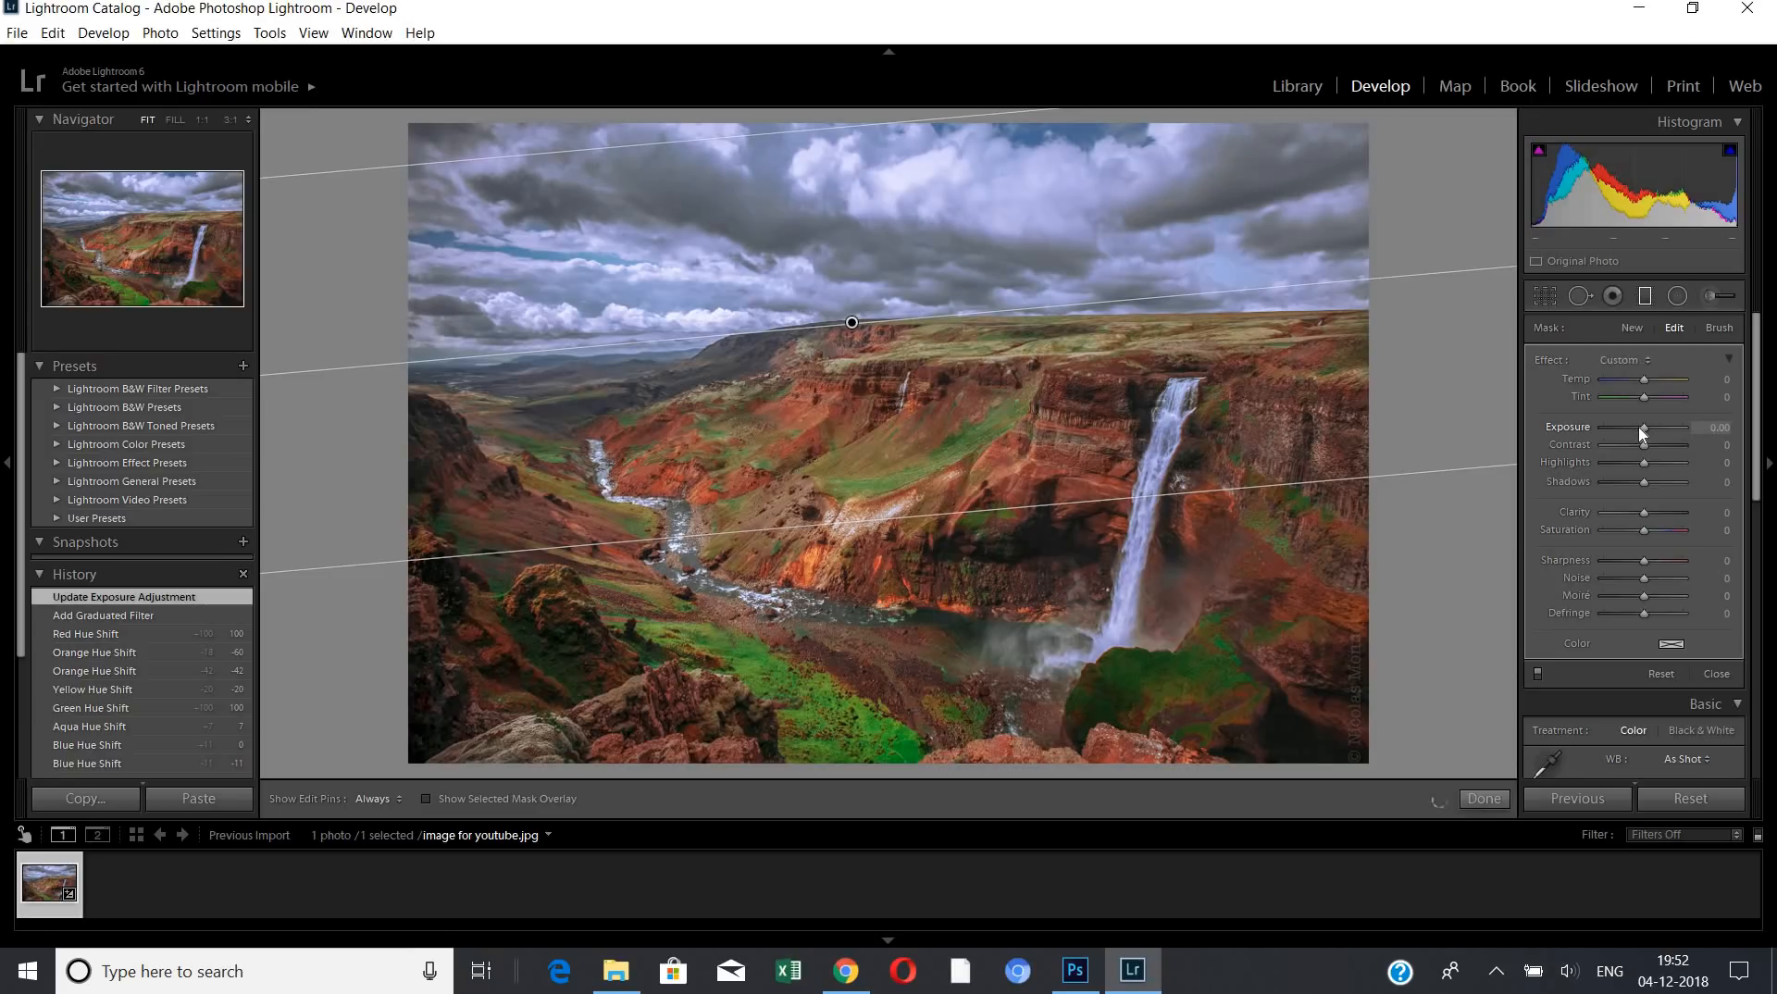
{"action": "left_click_drag", "start_coordinate": [1640, 433], "coordinate": [1638, 432]}
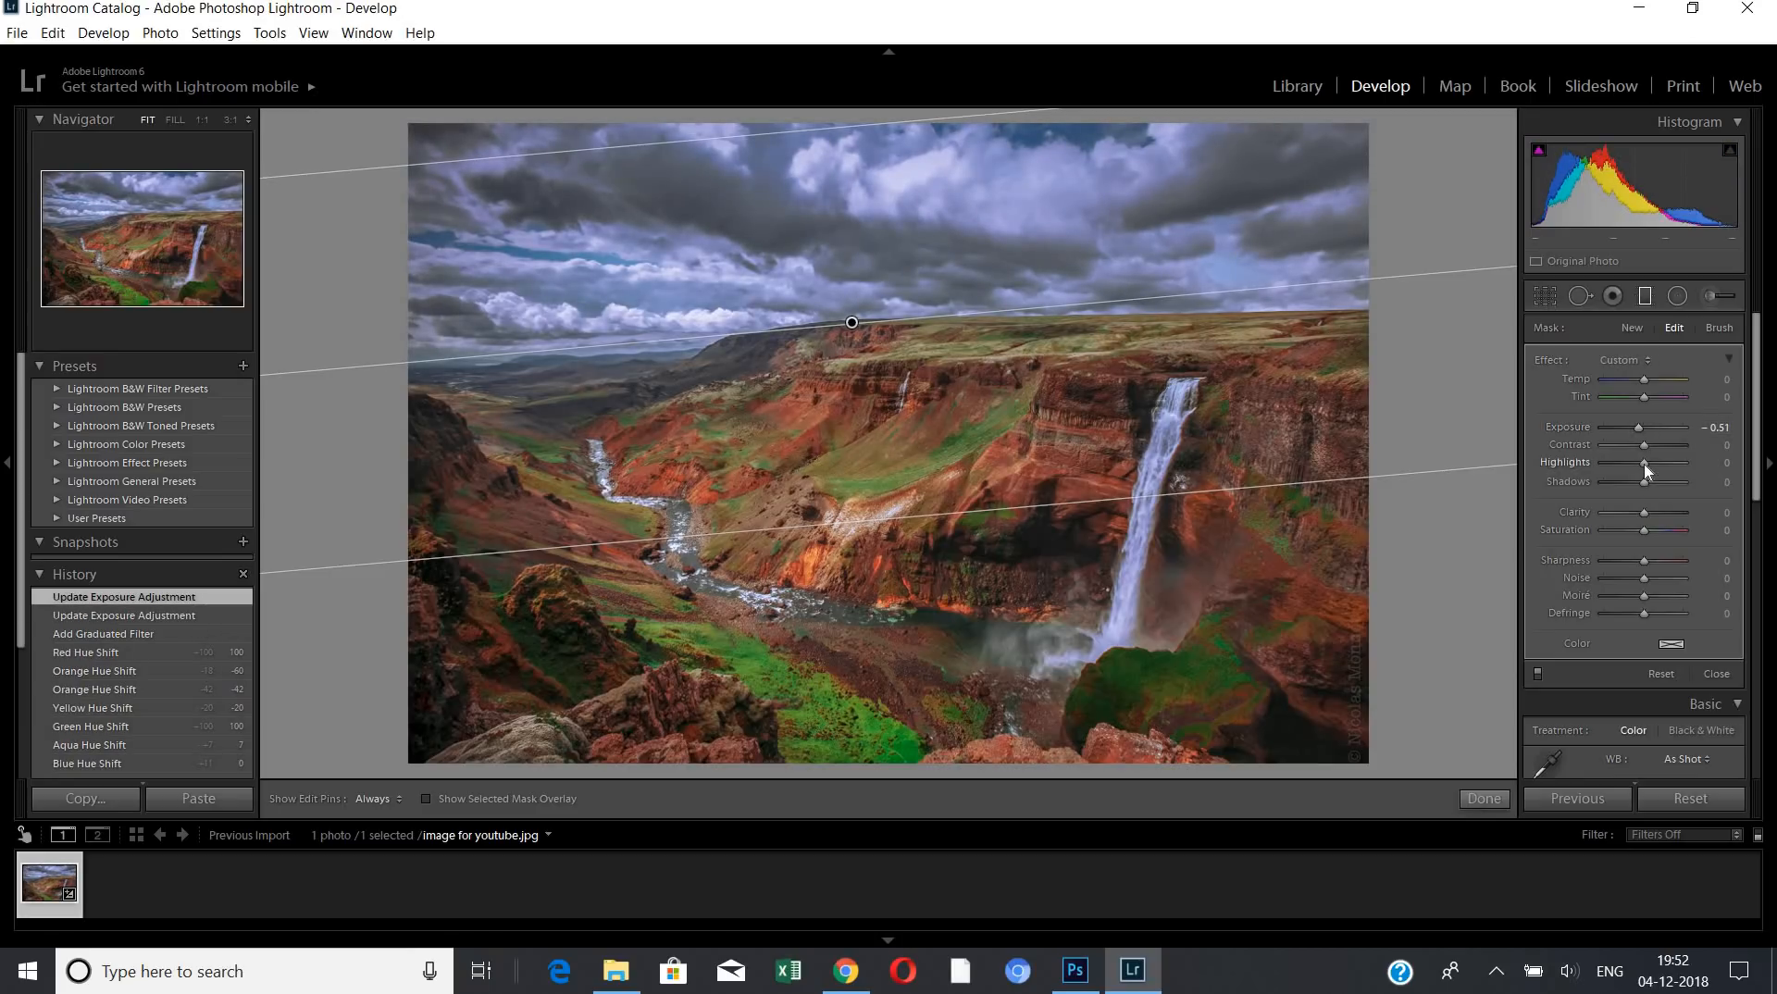
{"action": "left_click_drag", "start_coordinate": [1645, 463], "coordinate": [1771, 453]}
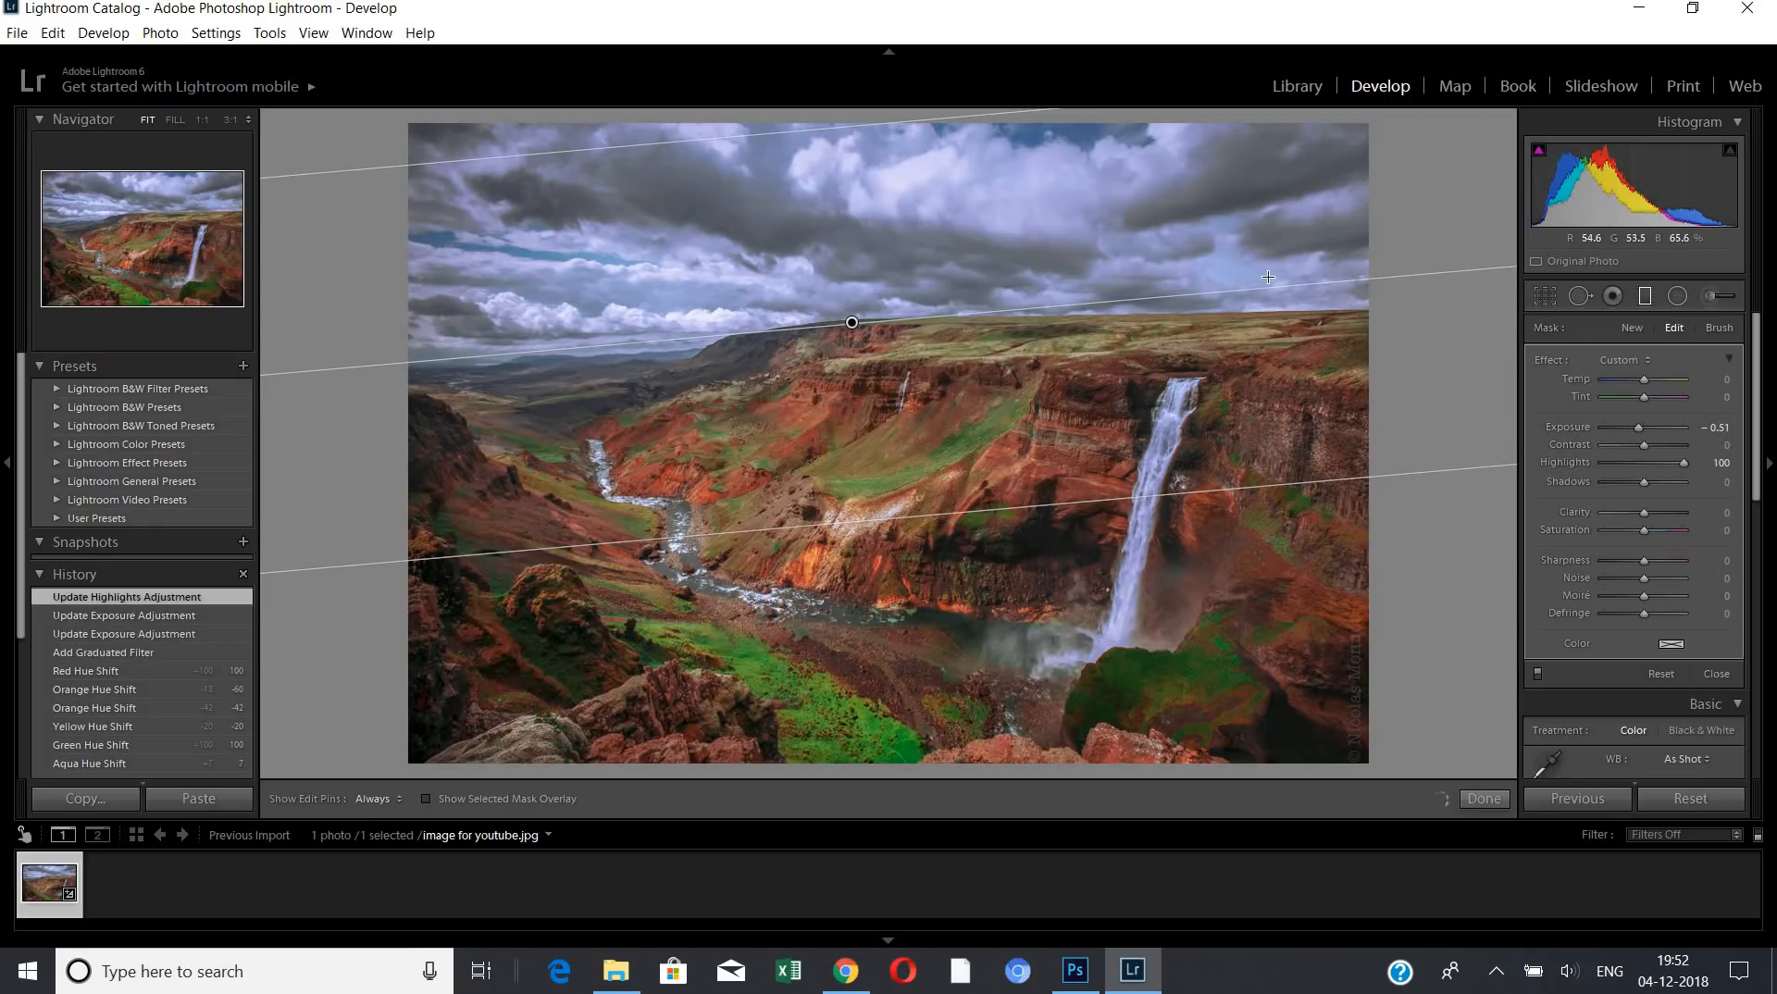
{"action": "key", "text": "m"}
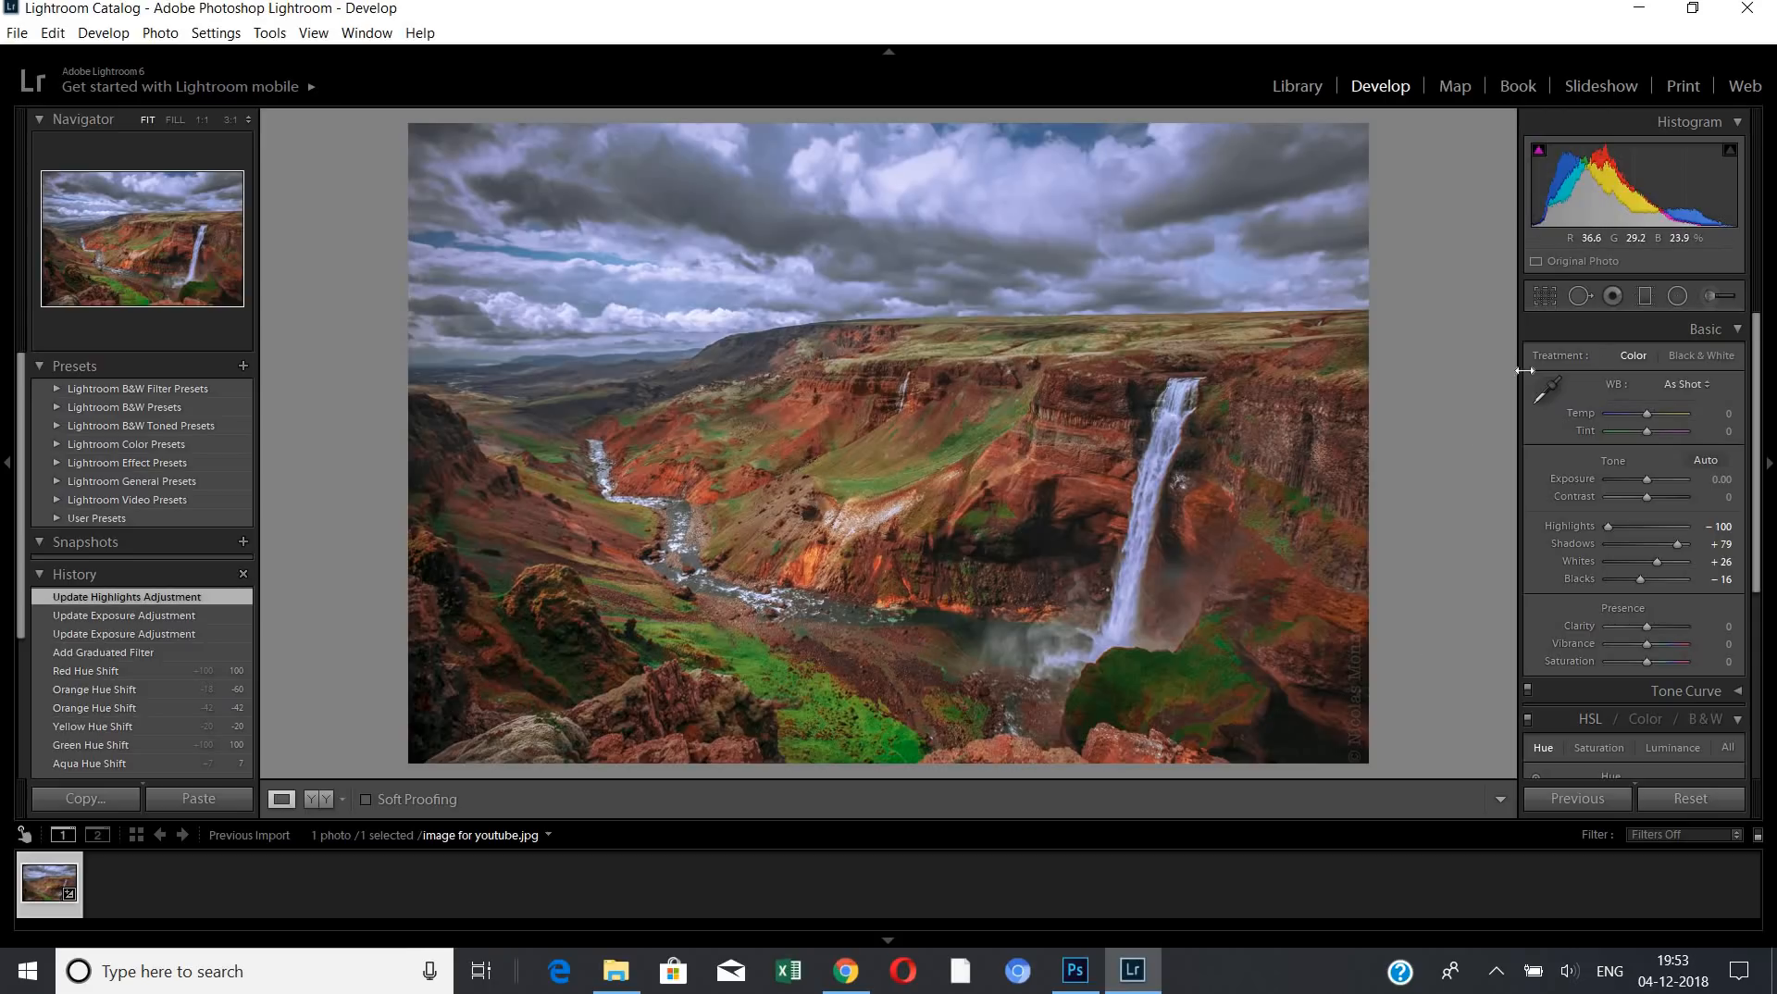
- Start a new adjustment brush with reset settings, Exposure 0.23 and Highlights 26
{"action": "left_click", "coordinate": [1709, 297]}
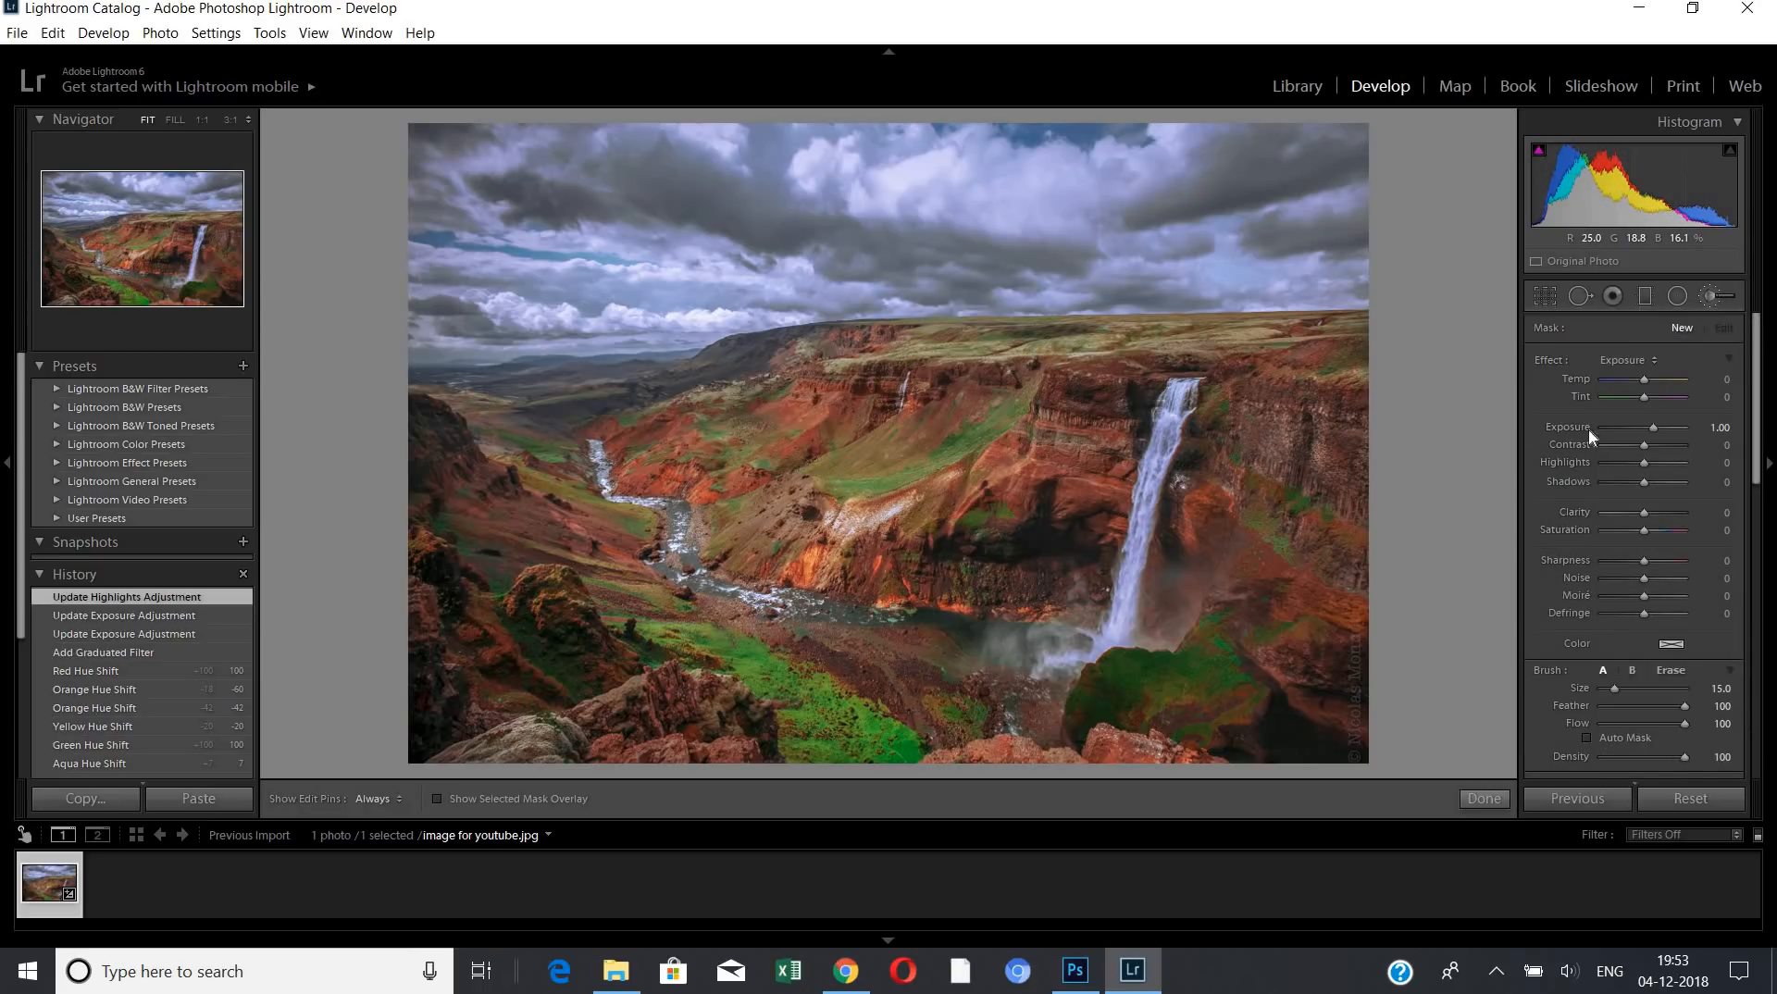
{"action": "double_click", "coordinate": [1552, 360]}
{"action": "left_click_drag", "start_coordinate": [1647, 425], "coordinate": [1647, 430]}
{"action": "left_click_drag", "start_coordinate": [1653, 464], "coordinate": [1656, 463]}
- Brush the brightening over the green slopes, mossy rock, canyon rim and outer hillsides, reducing the brush size from 10 to 8
{"action": "left_click_drag", "start_coordinate": [673, 621], "coordinate": [781, 694]}
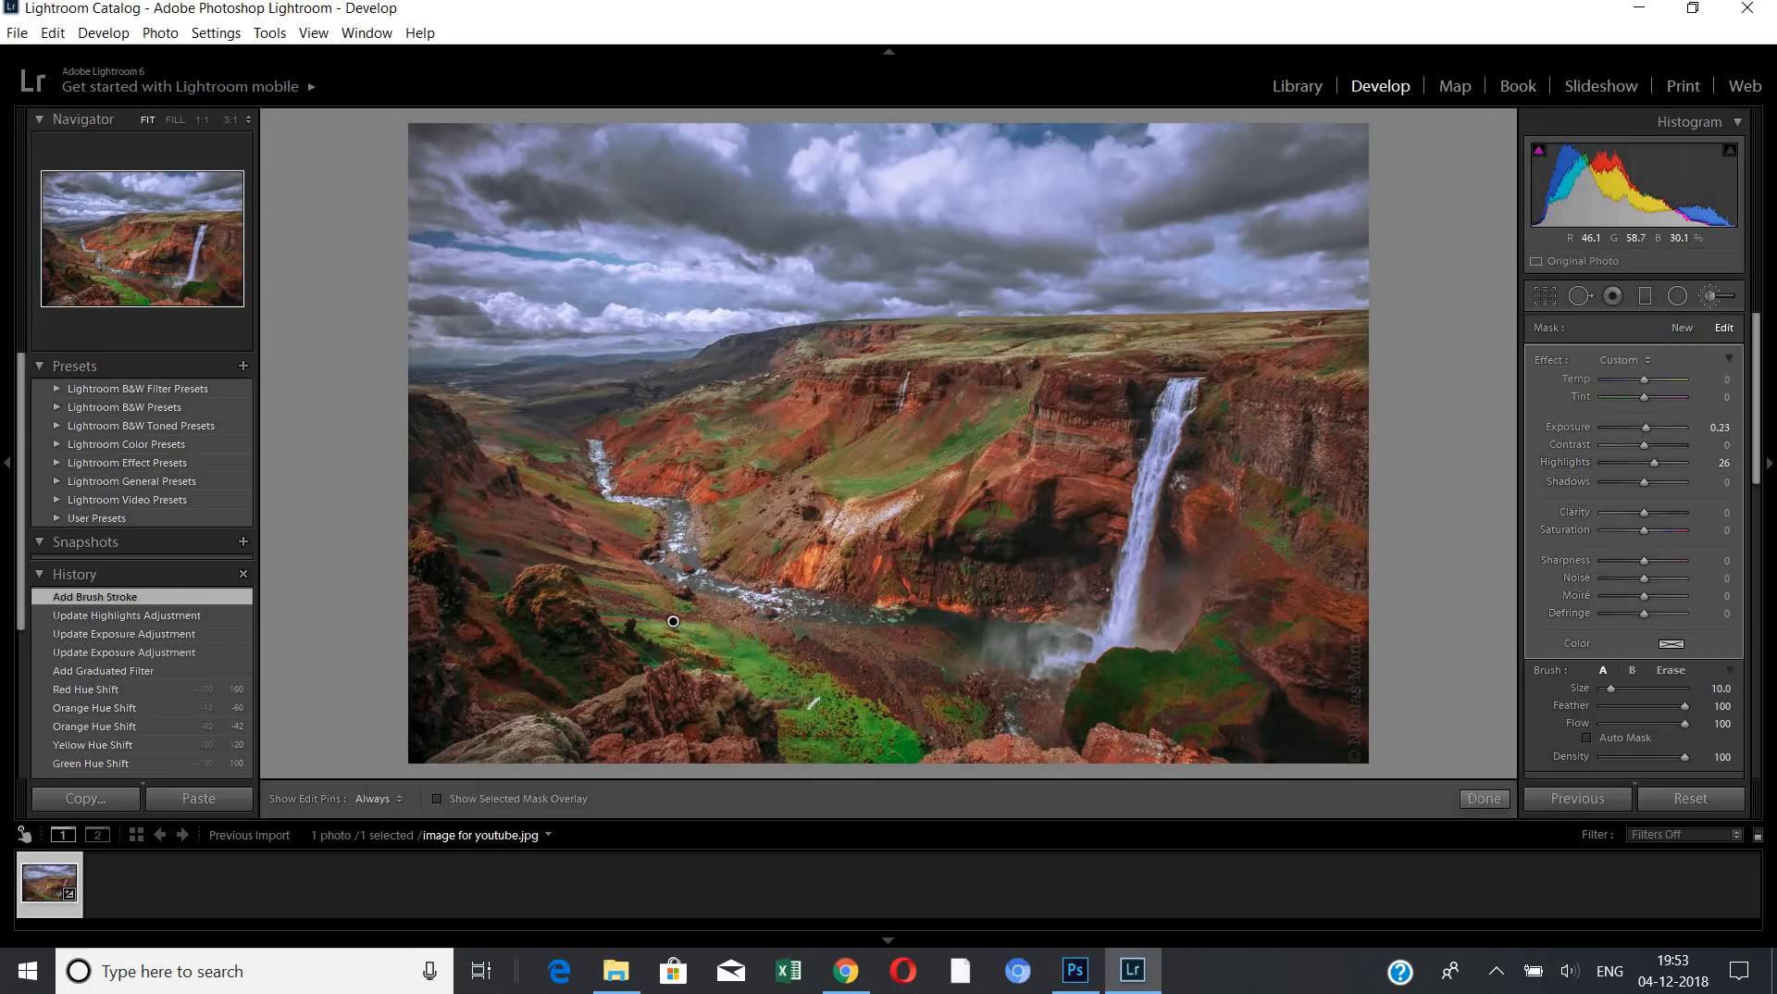
{"action": "mouse_move", "coordinate": [883, 736]}
{"action": "left_mouse_down"}
{"action": "mouse_move", "coordinate": [861, 752]}
{"action": "mouse_move", "coordinate": [889, 745]}
{"action": "left_mouse_up"}
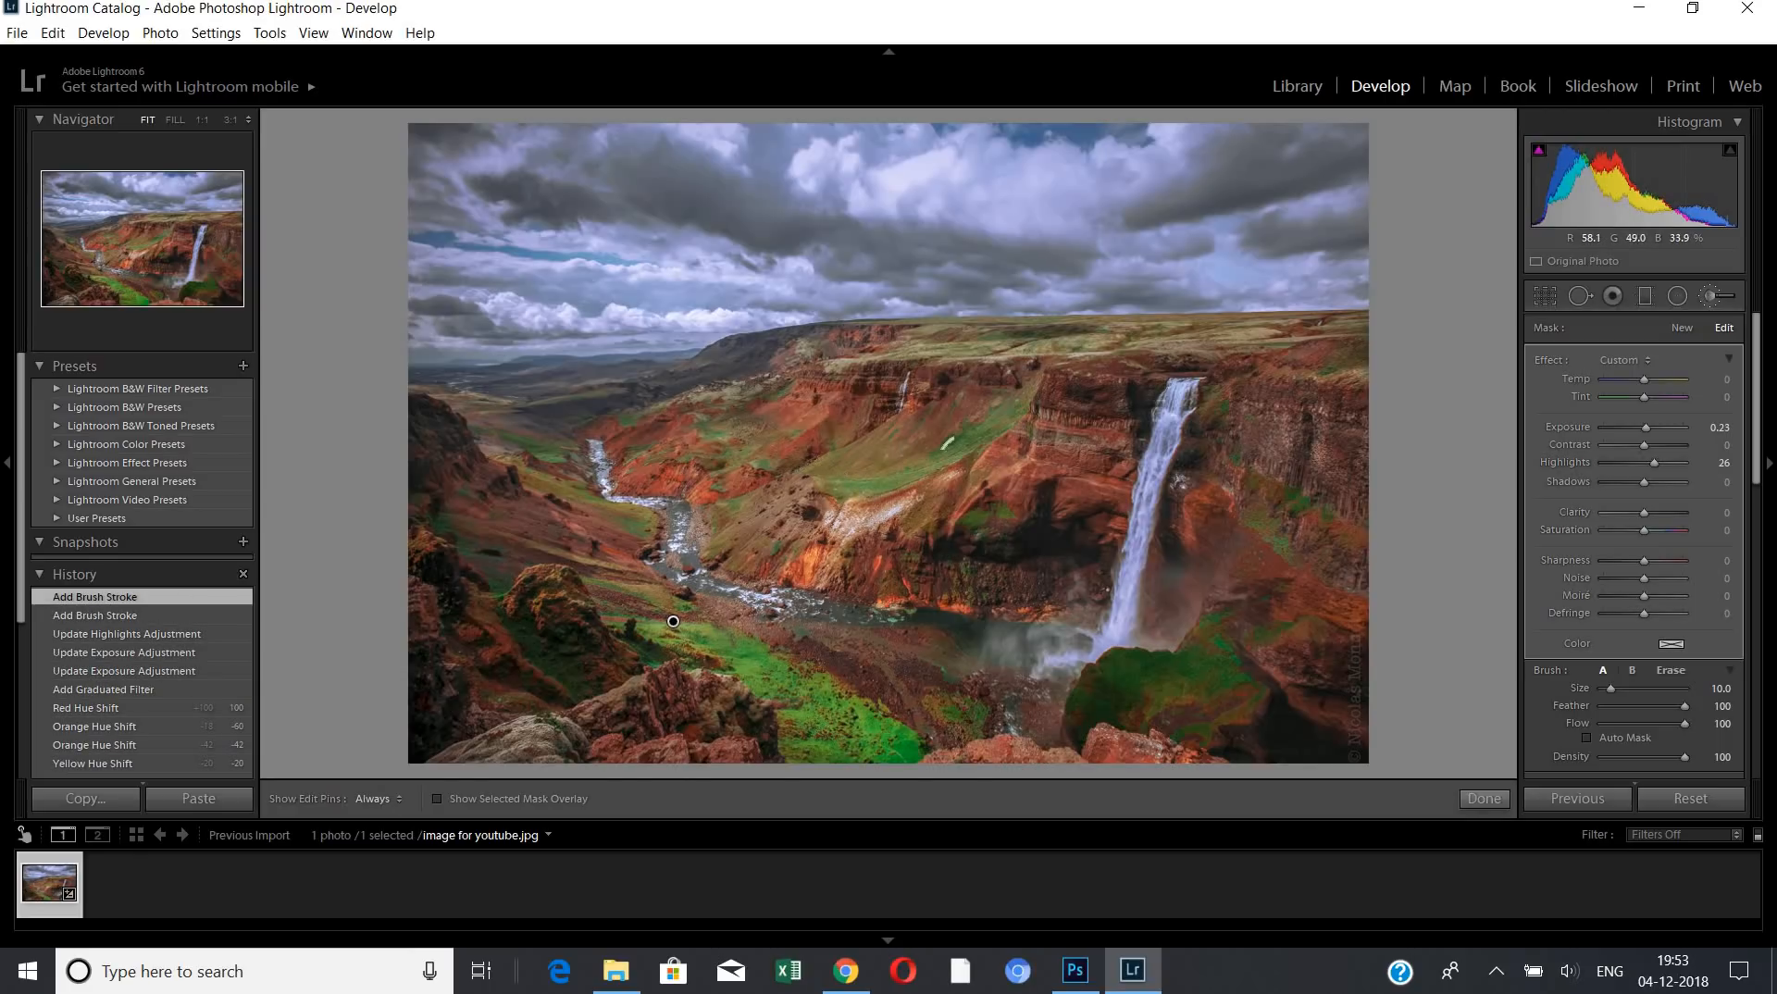
{"action": "left_click_drag", "start_coordinate": [947, 443], "coordinate": [925, 491]}
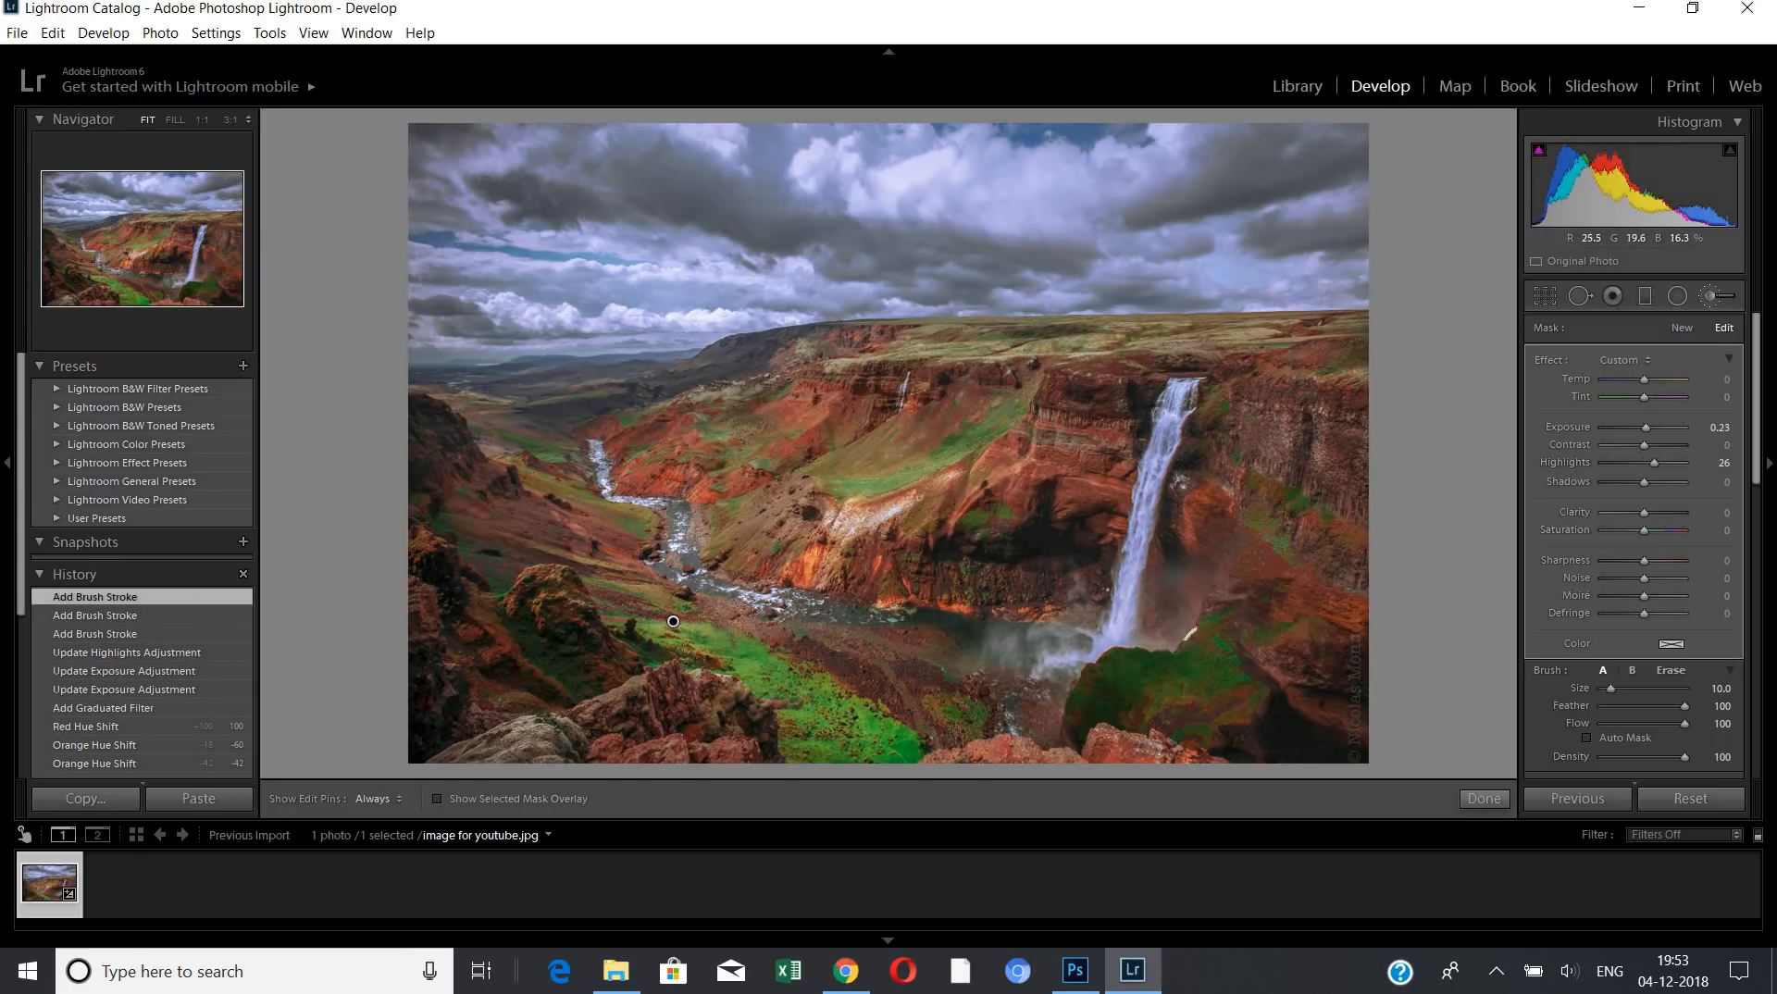
{"action": "left_click_drag", "start_coordinate": [1125, 669], "coordinate": [1165, 684]}
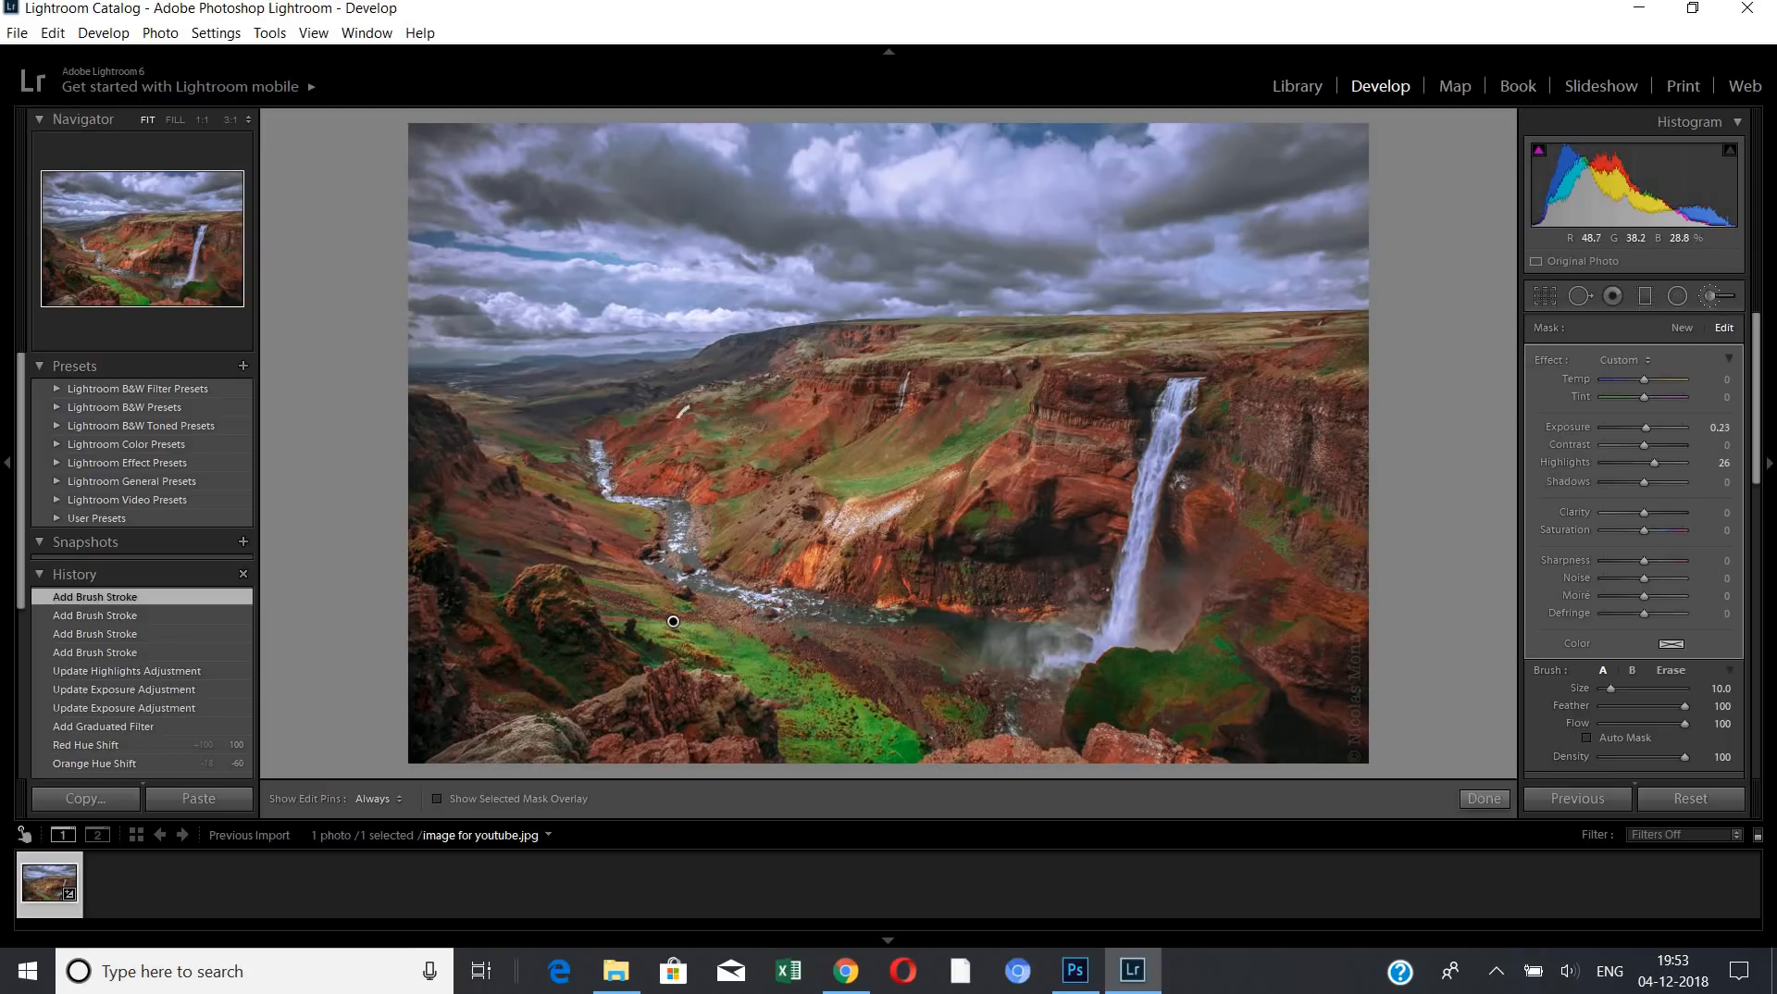
{"action": "left_click_drag", "start_coordinate": [718, 431], "coordinate": [747, 457]}
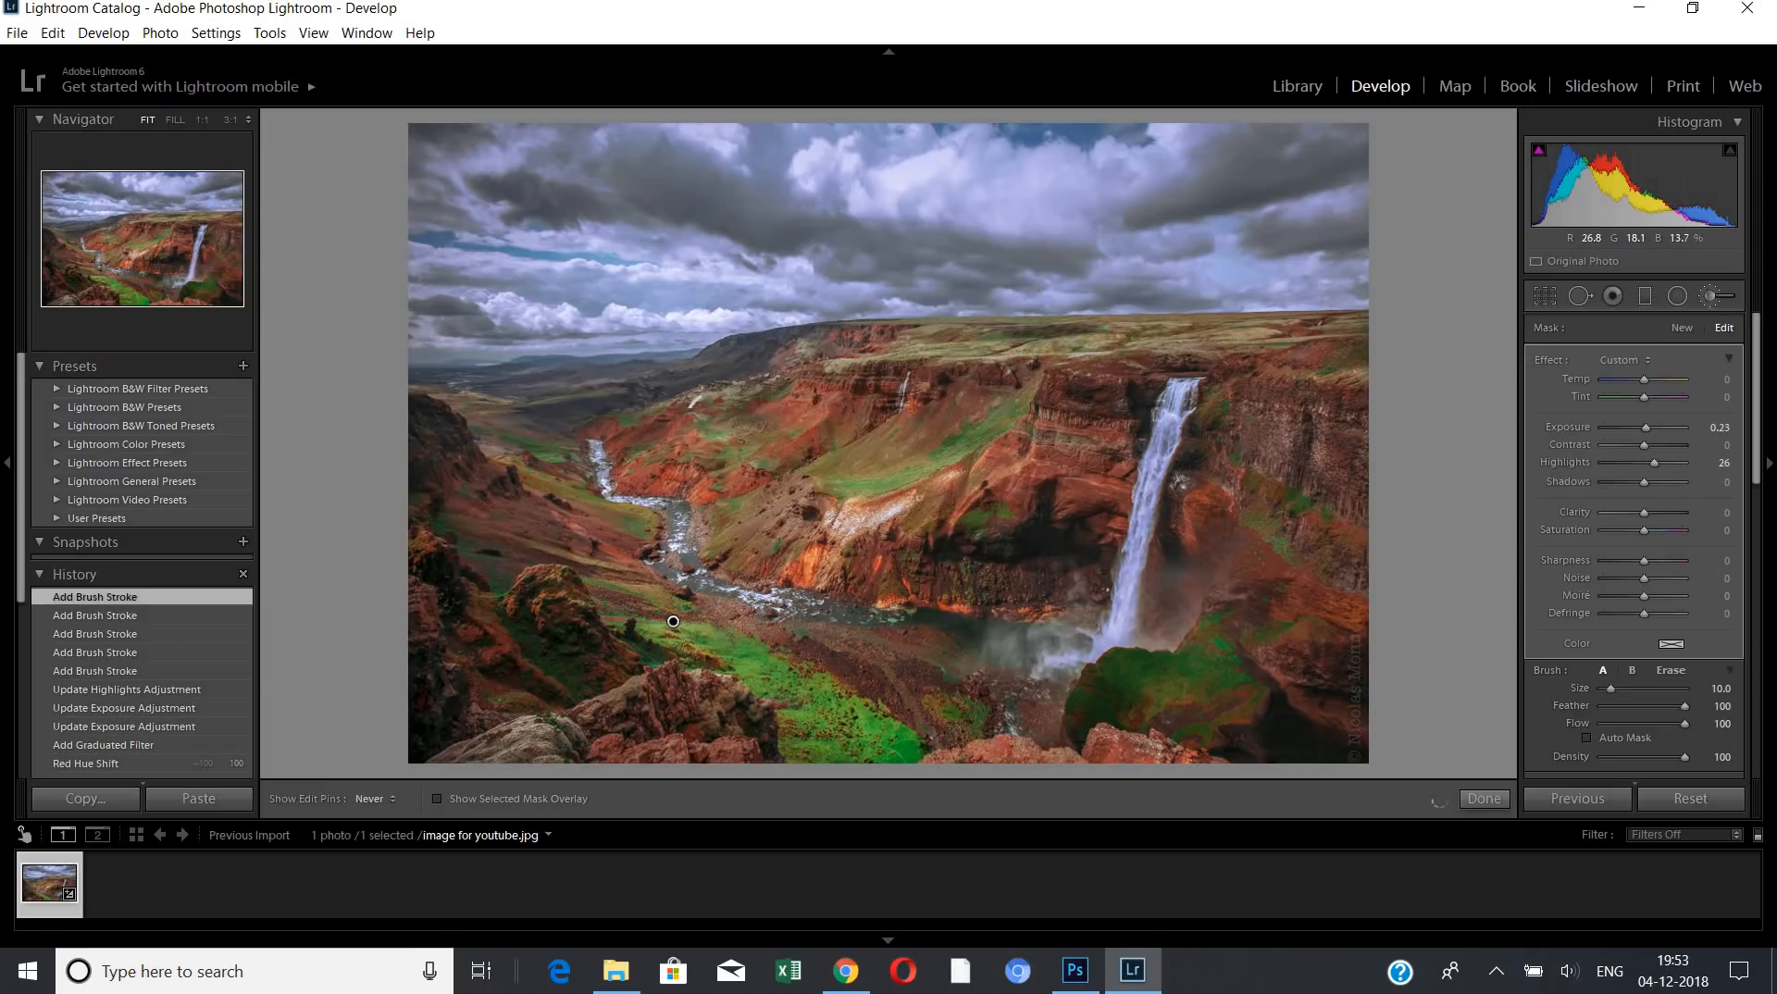
{"action": "left_click_drag", "start_coordinate": [695, 402], "coordinate": [698, 400]}
{"action": "mouse_move", "coordinate": [897, 339]}
{"action": "left_mouse_down"}
{"action": "mouse_move", "coordinate": [1229, 311]}
{"action": "mouse_move", "coordinate": [1370, 384]}
{"action": "left_mouse_up"}
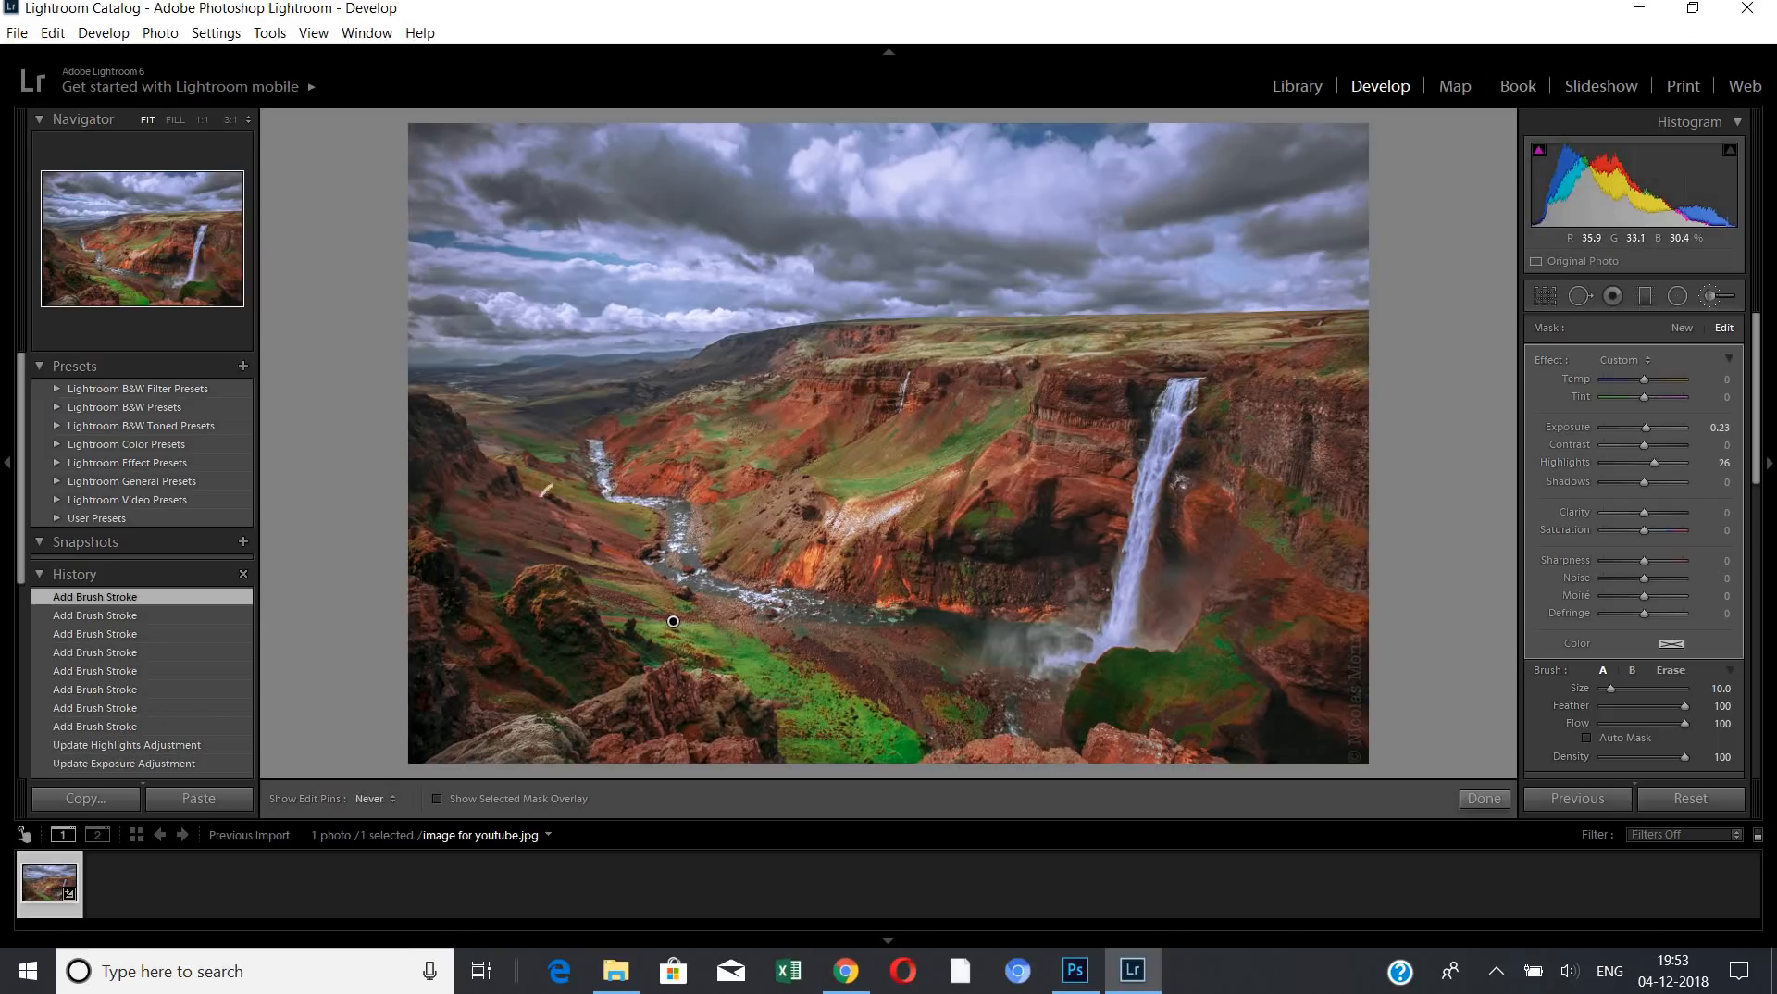
{"action": "mouse_move", "coordinate": [512, 458]}
{"action": "left_mouse_down"}
{"action": "mouse_move", "coordinate": [499, 508]}
{"action": "mouse_move", "coordinate": [541, 518]}
{"action": "left_mouse_up"}
{"action": "scroll", "coordinate": [467, 484], "scroll_direction": "down", "scroll_amount": 2}
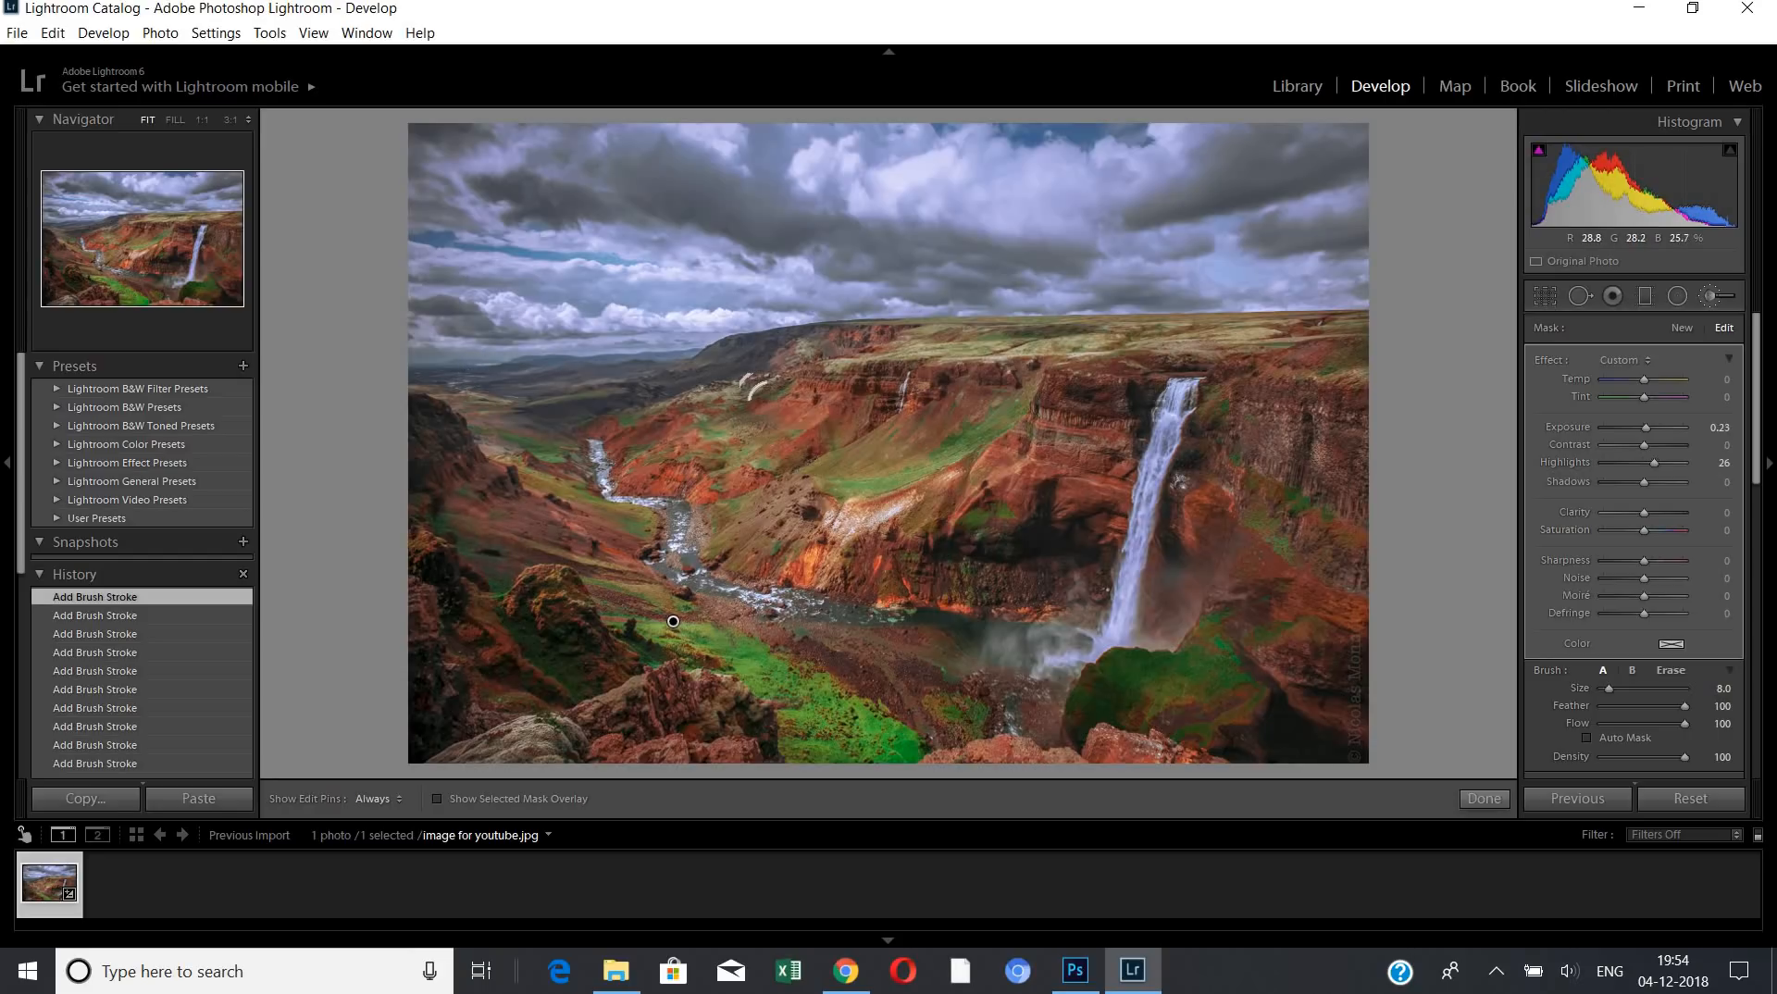
{"action": "key", "text": "h"}
{"action": "key", "text": "h"}
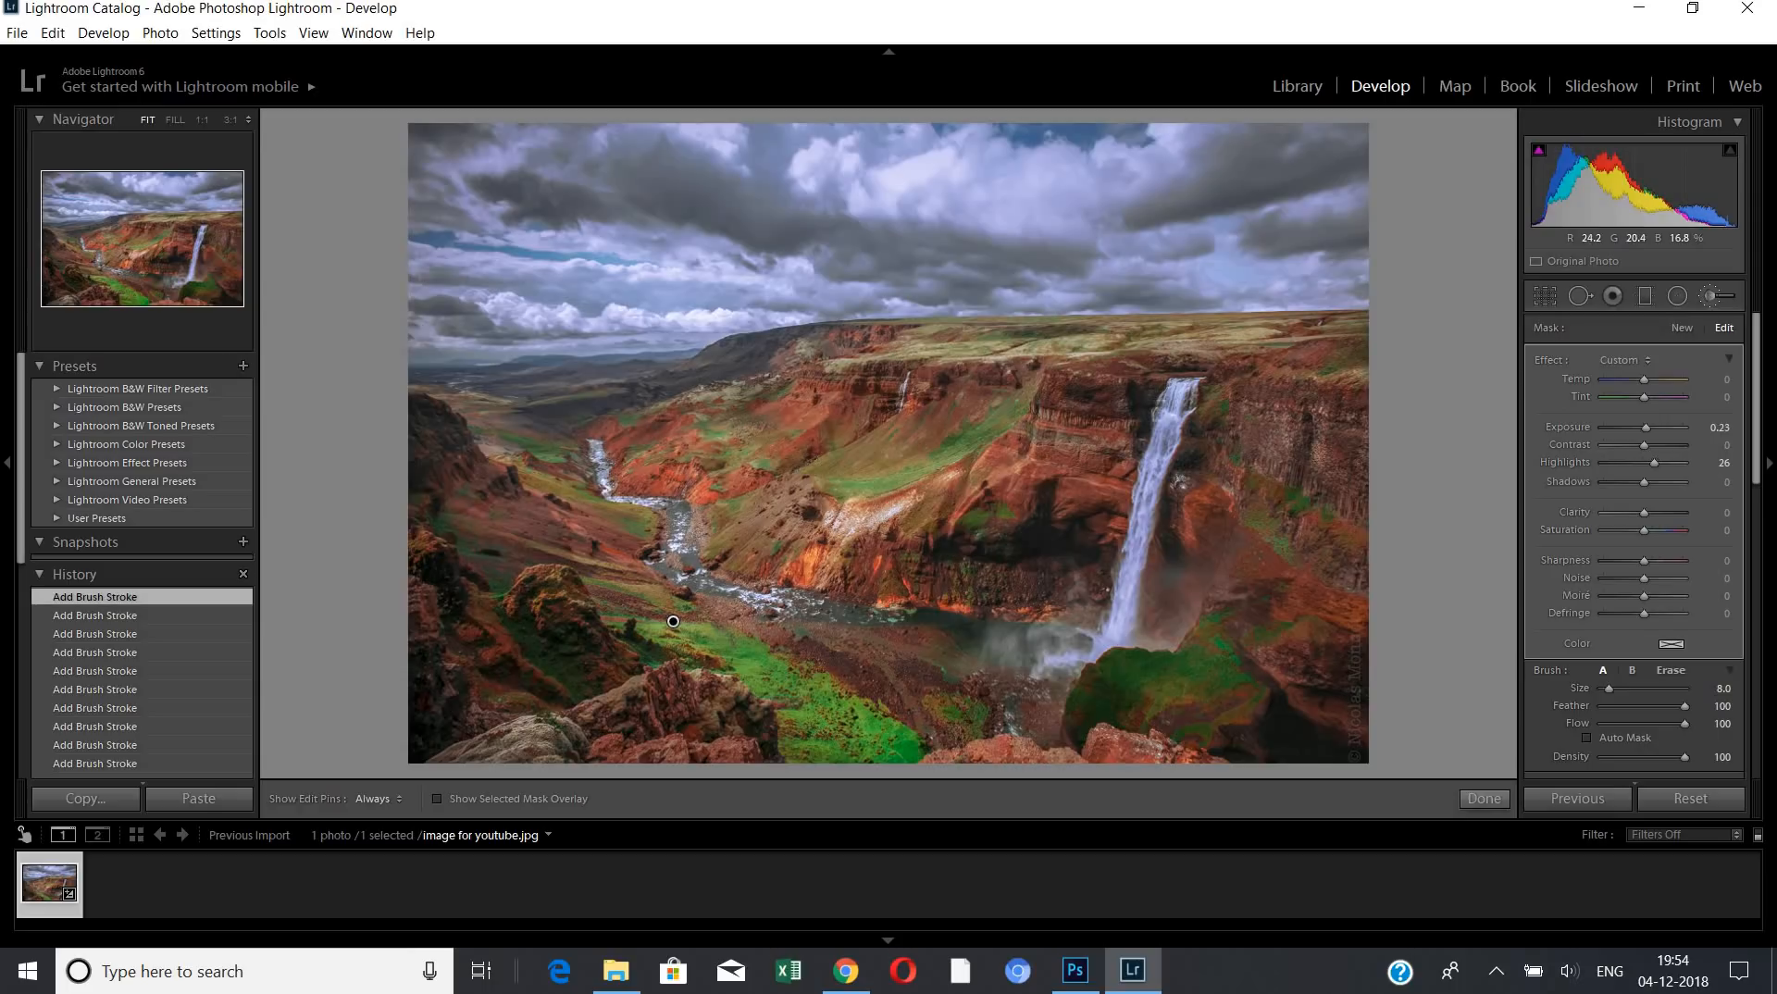
{"action": "key", "text": "h"}
{"action": "key", "text": "h"}
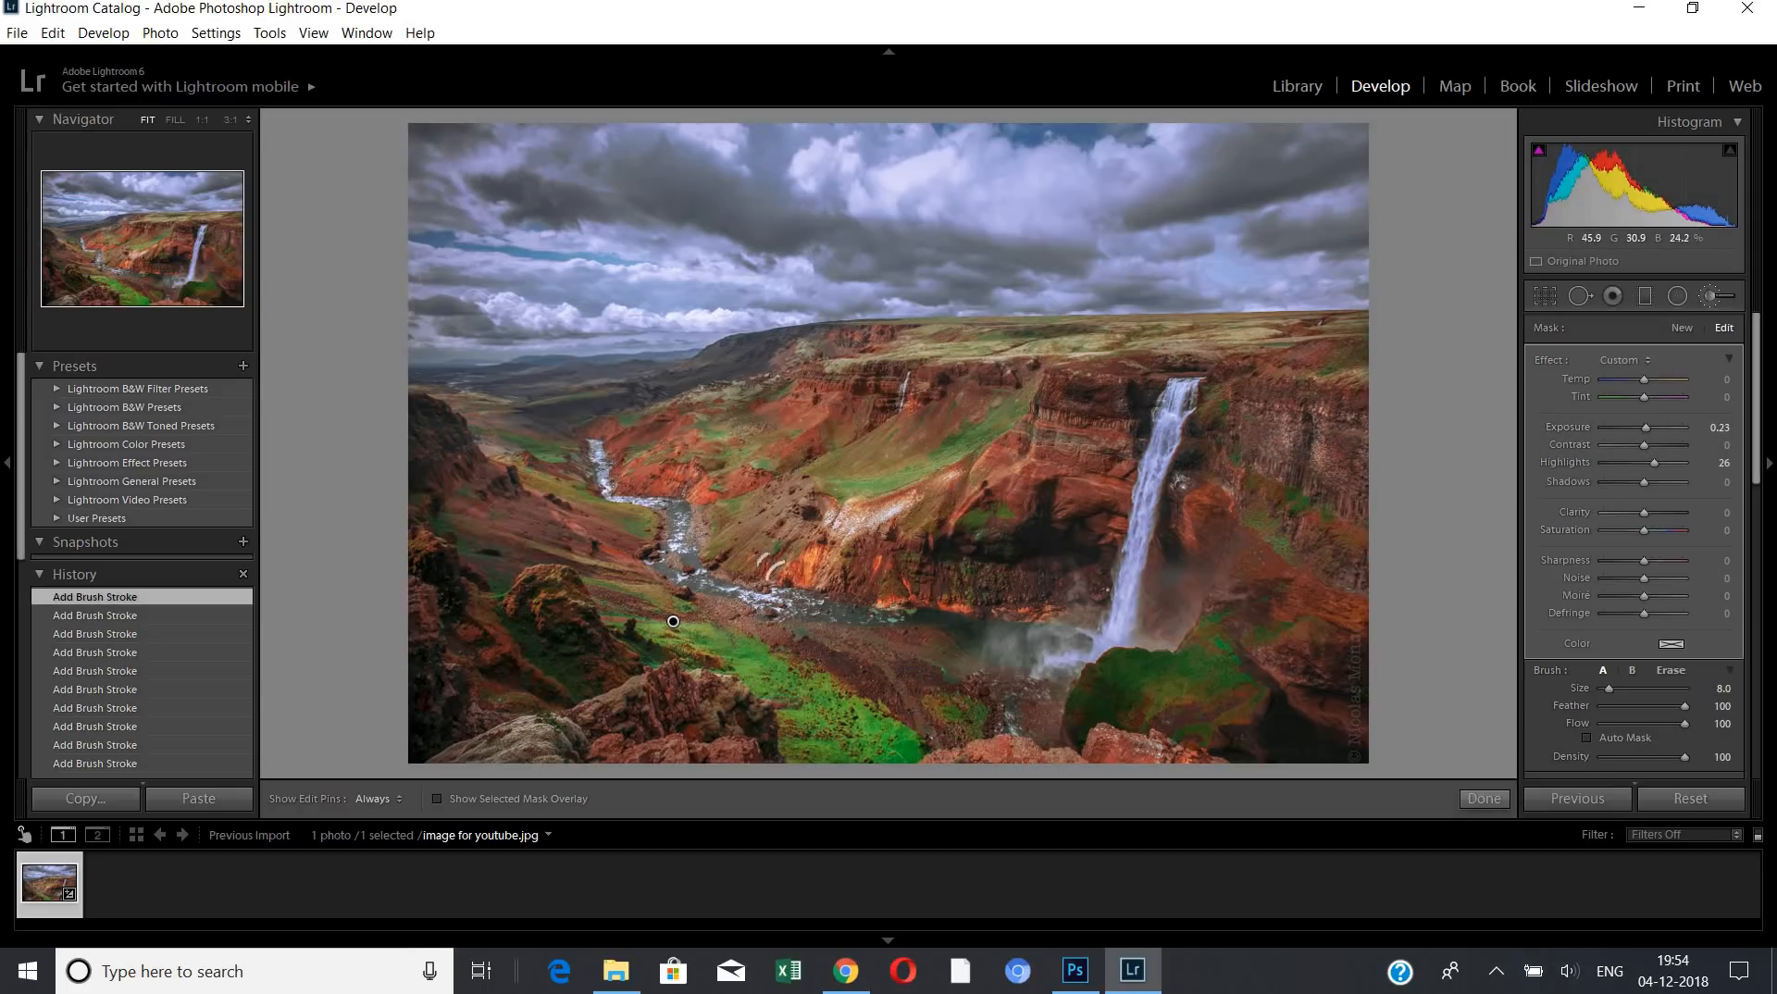
- Check the painted areas with the mask overlay and set the brightening brush's Exposure to 0.32
{"action": "key", "text": "o"}
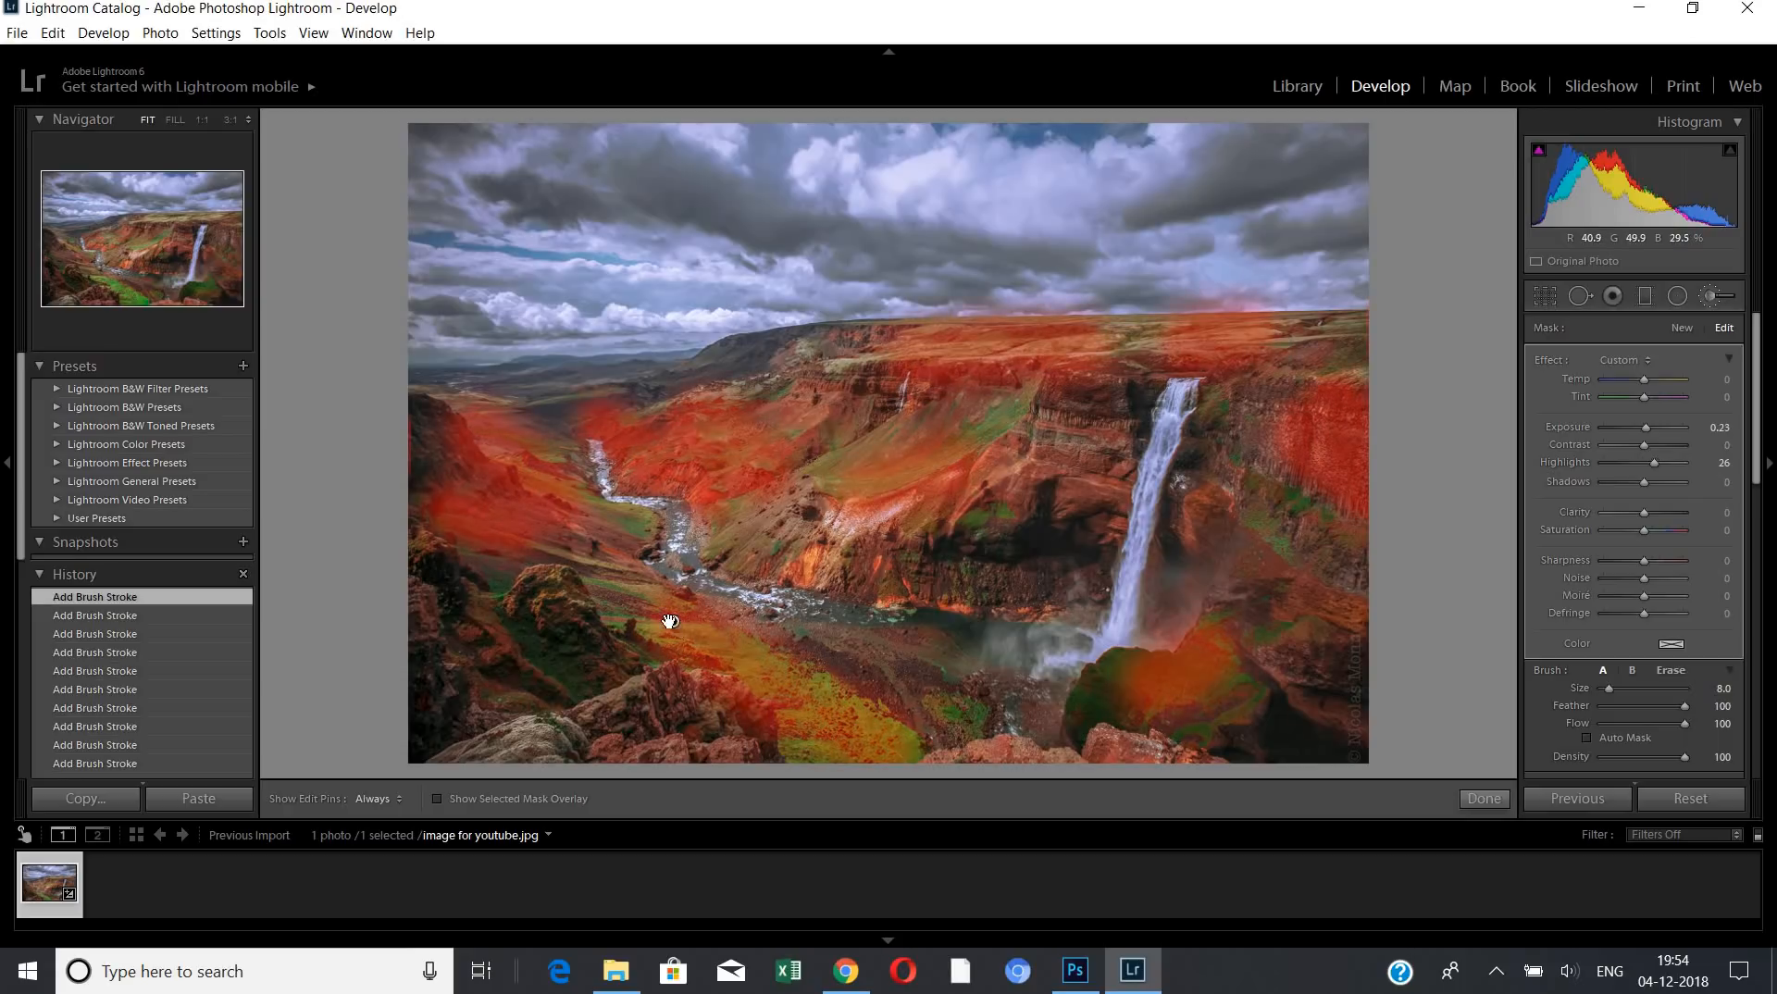
{"action": "key", "text": "o"}
{"action": "key", "text": "o"}
{"action": "key", "text": "o"}
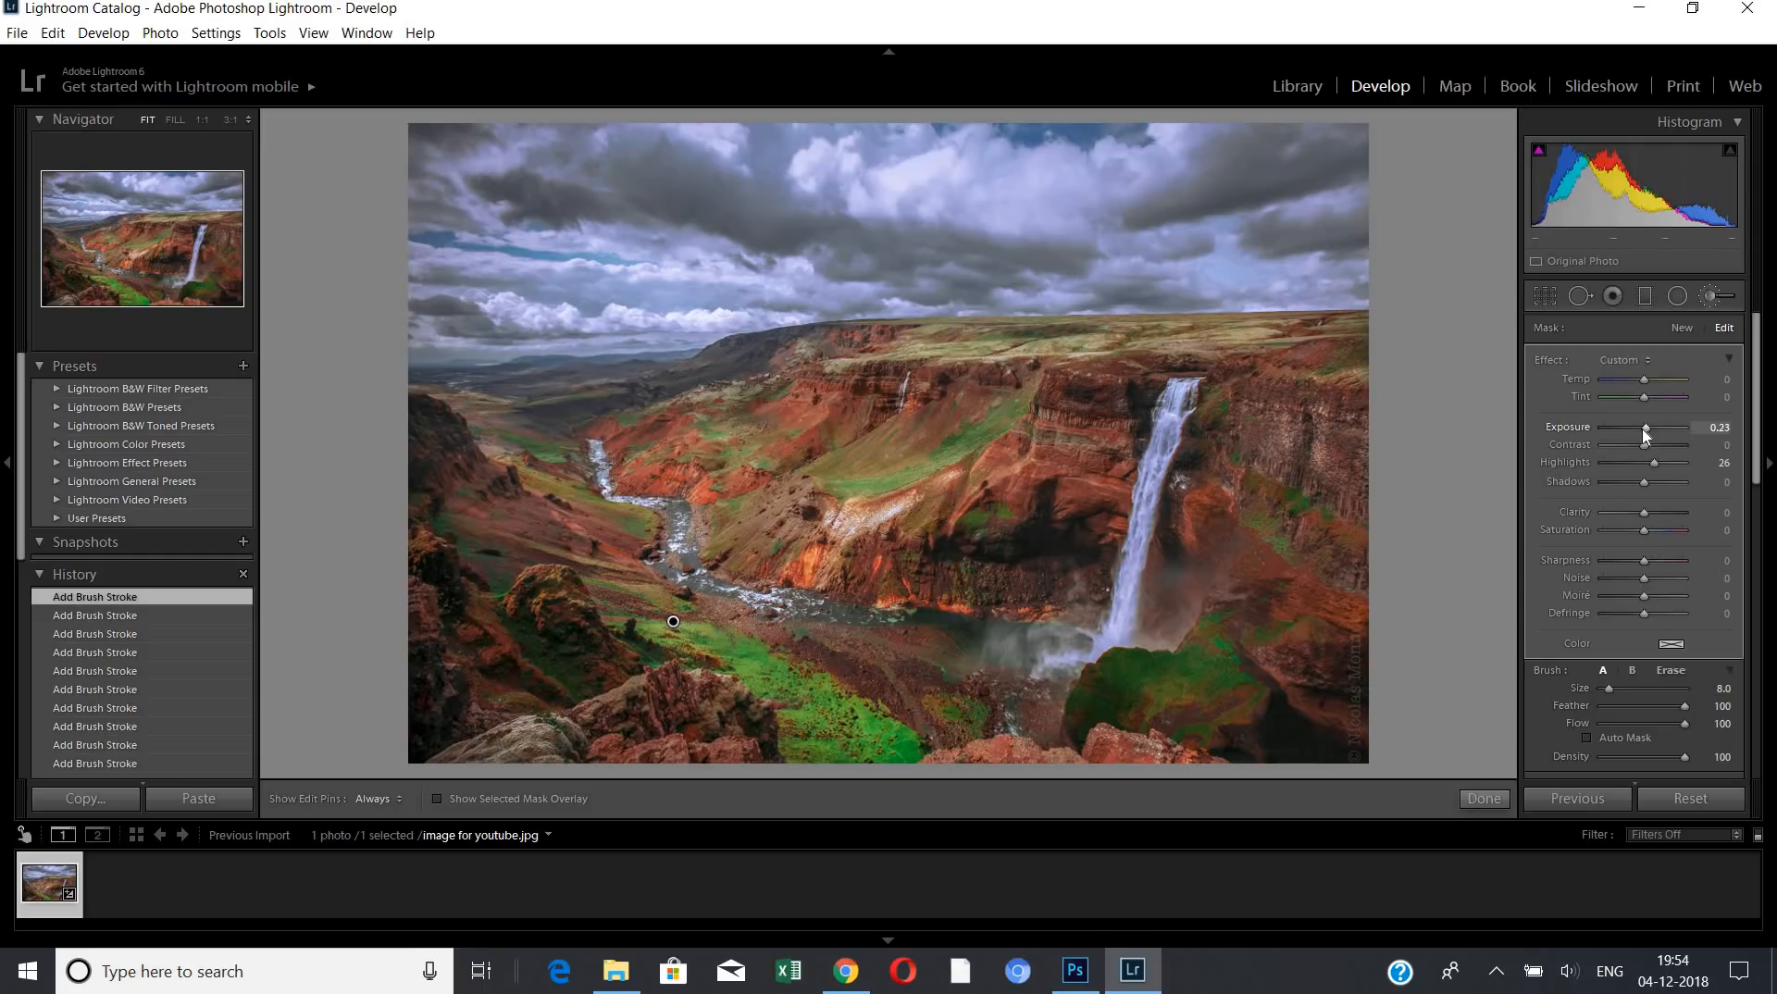
{"action": "mouse_move", "coordinate": [1663, 427]}
{"action": "left_mouse_down"}
{"action": "mouse_move", "coordinate": [1525, 470]}
{"action": "mouse_move", "coordinate": [1721, 459]}
{"action": "mouse_move", "coordinate": [1447, 479]}
{"action": "mouse_move", "coordinate": [1649, 458]}
{"action": "left_mouse_up"}
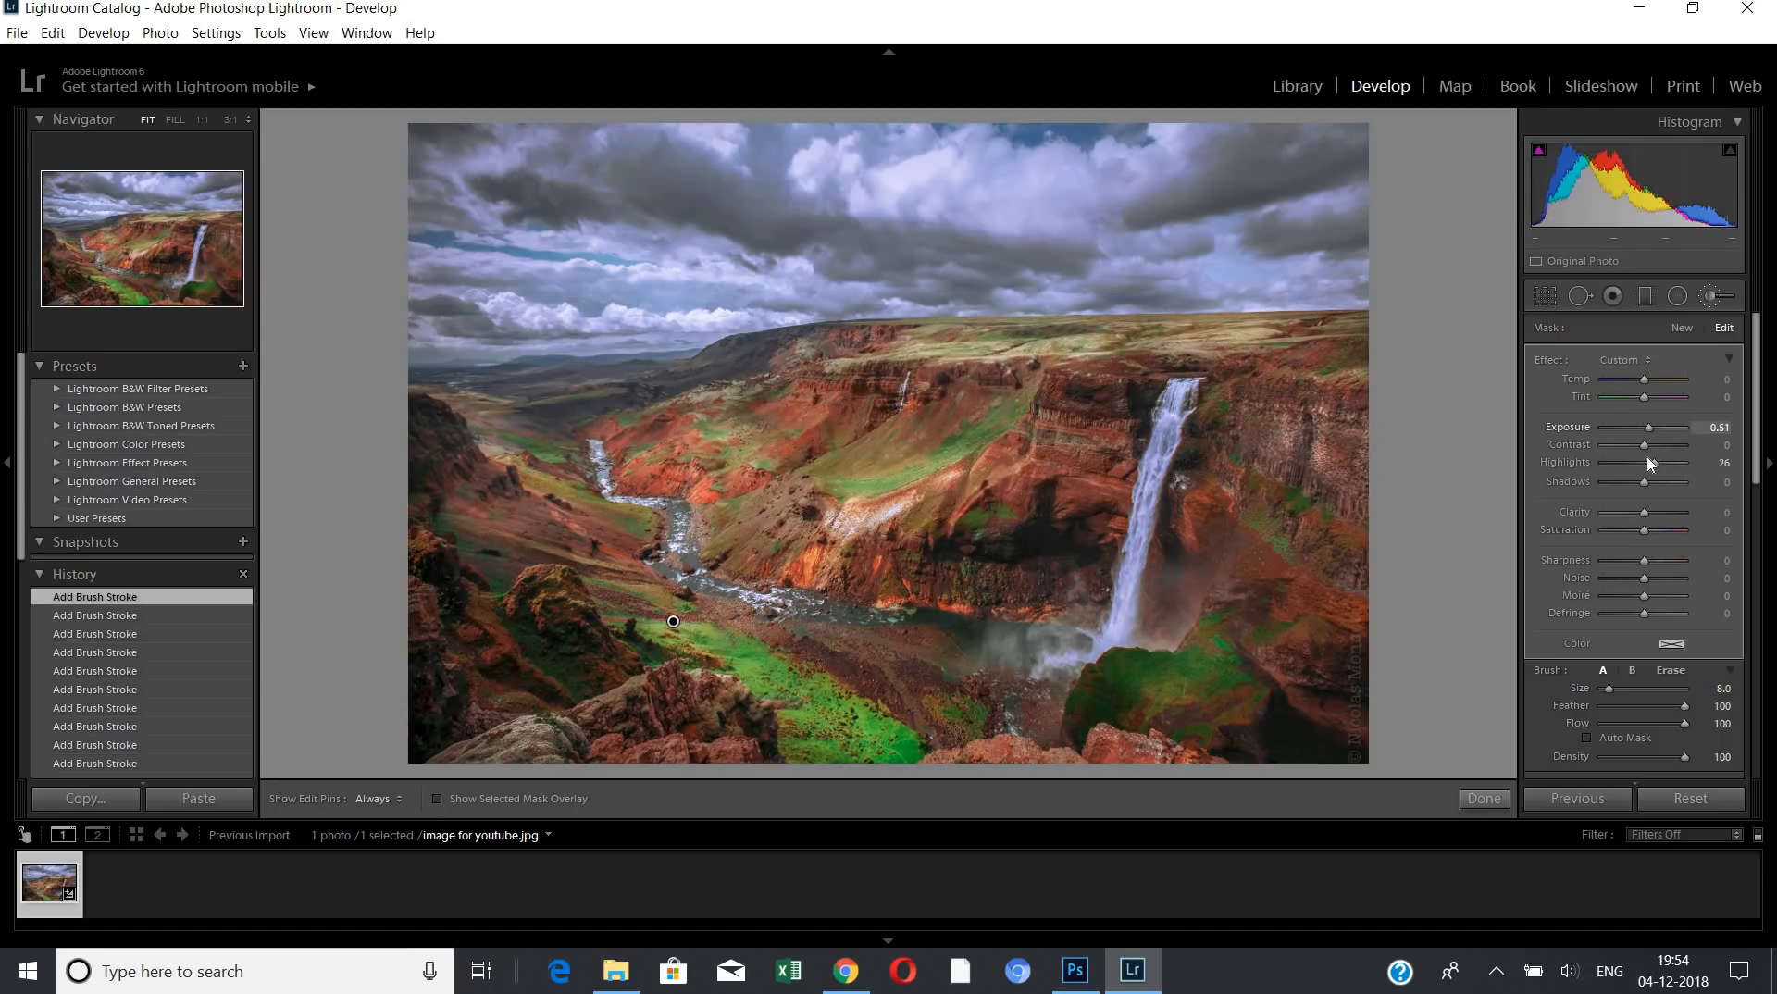
{"action": "left_click_drag", "start_coordinate": [1646, 457], "coordinate": [1644, 457]}
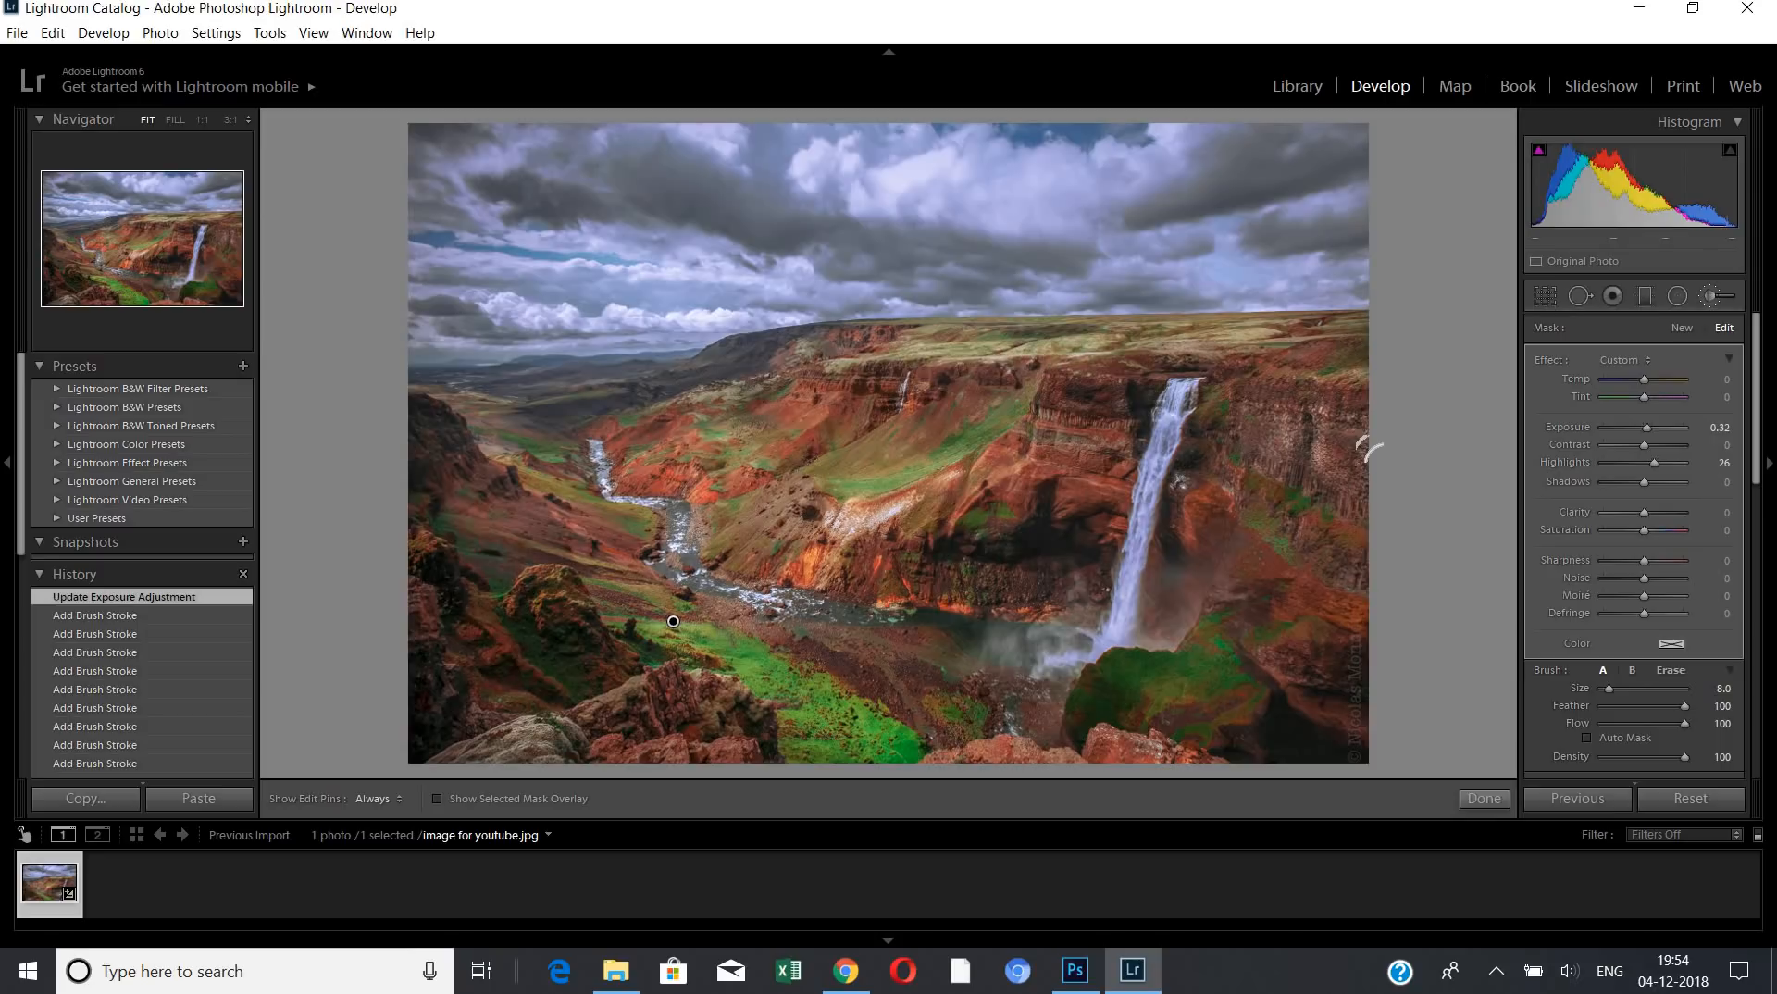
- Create a new brush mask with reset settings, Exposure -0.14, Highlights -33 and brush size 11
{"action": "left_click", "coordinate": [1688, 328]}
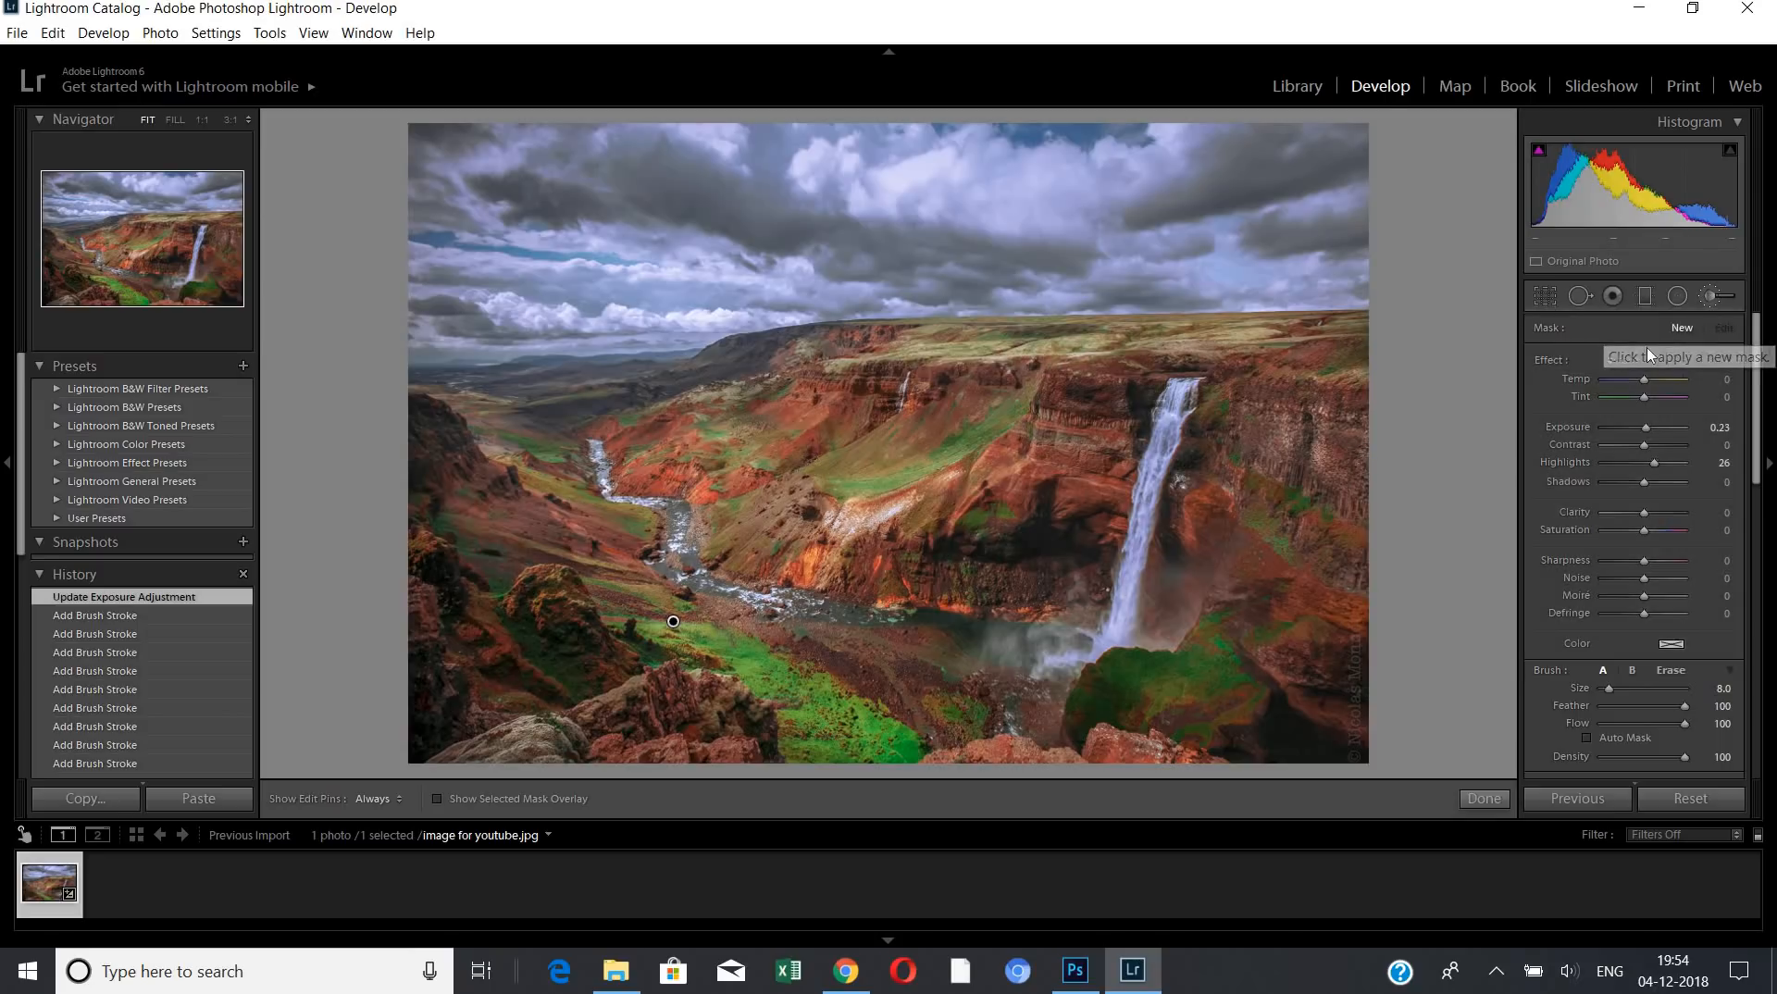
{"action": "double_click", "coordinate": [1546, 361]}
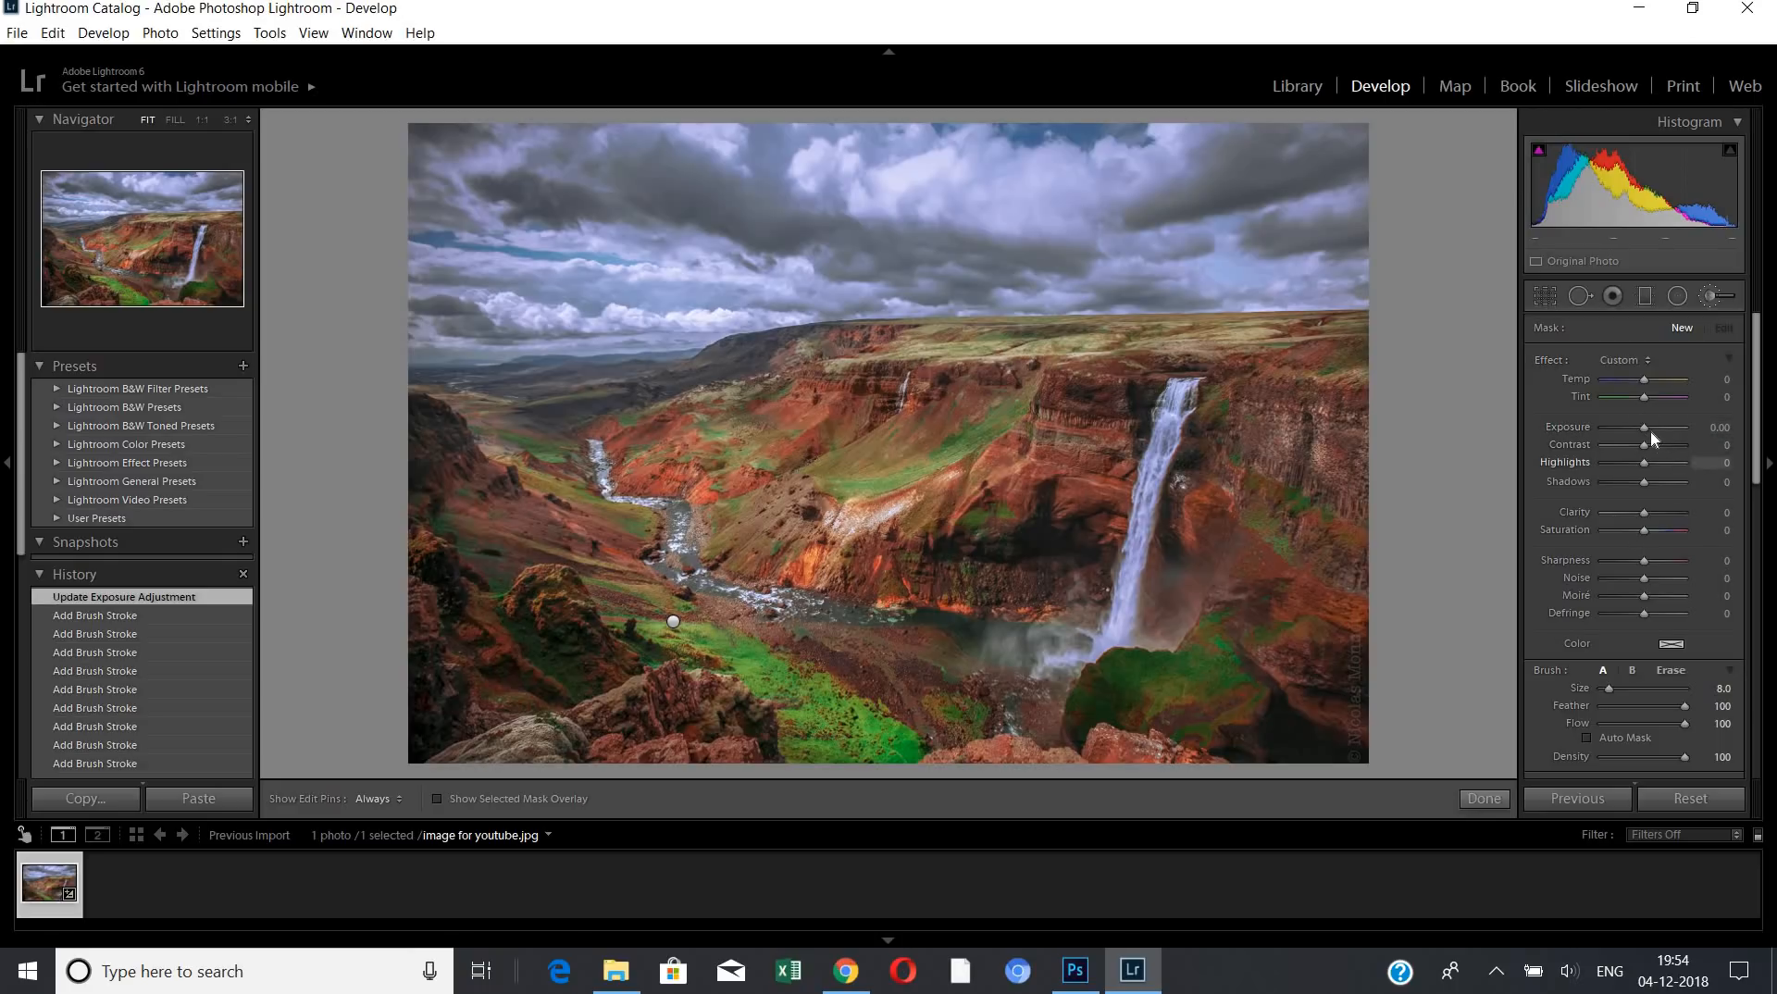
{"action": "left_click_drag", "start_coordinate": [1647, 432], "coordinate": [1624, 461]}
{"action": "scroll", "coordinate": [946, 555], "scroll_direction": "up", "scroll_amount": 3}
- Brush the darkening over the shadowed cliffs, canyon slopes, rim and river banks, reducing the brush size to 4 after the first stroke
{"action": "left_click_drag", "start_coordinate": [947, 581], "coordinate": [807, 654]}
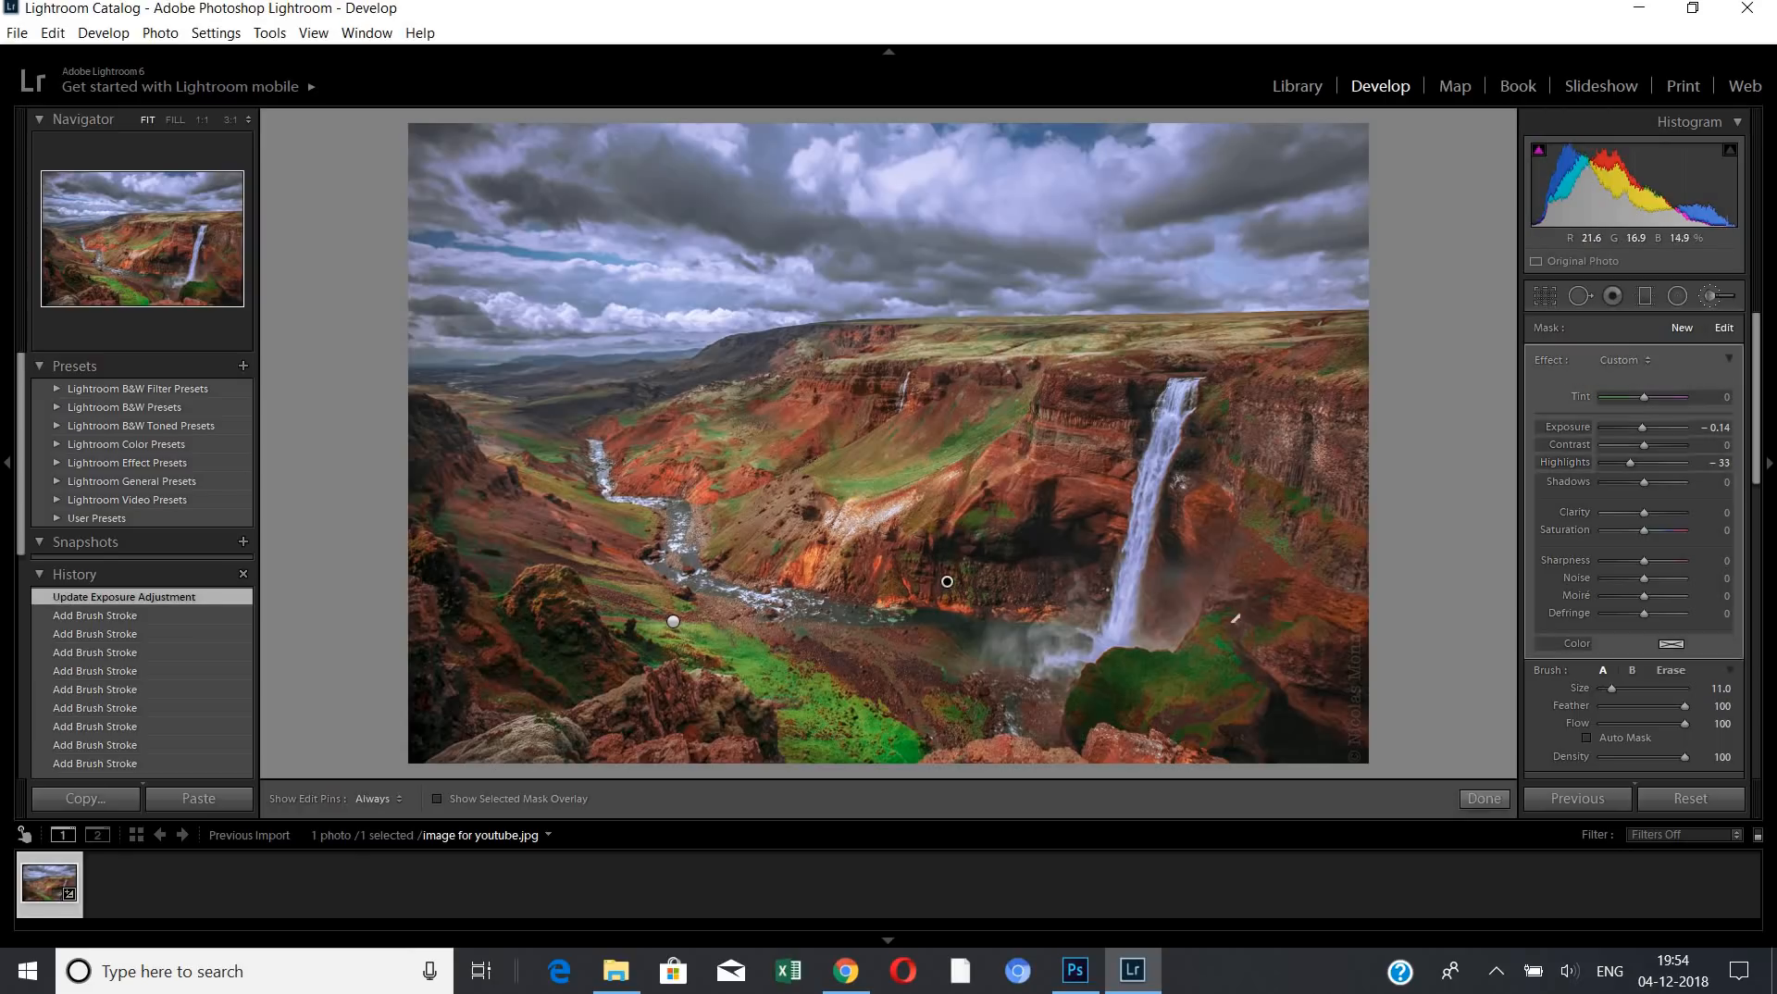
{"action": "scroll", "coordinate": [806, 655], "scroll_direction": "down", "scroll_amount": 7}
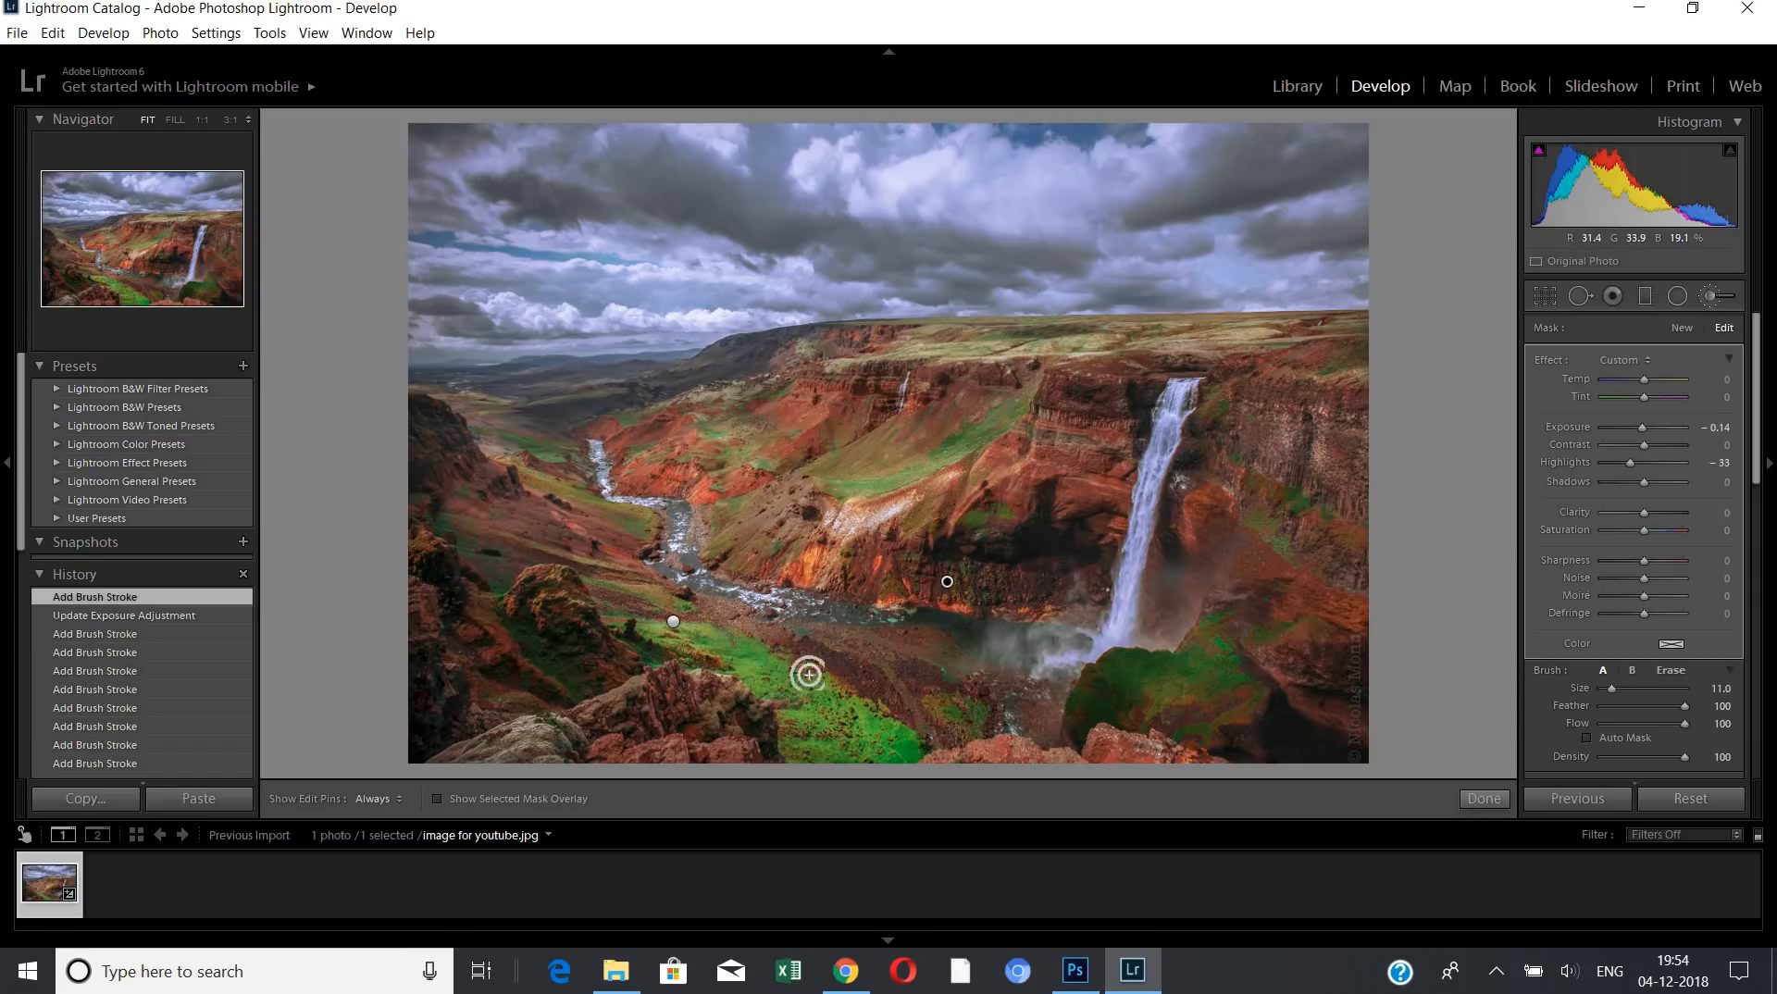
{"action": "key", "text": "h"}
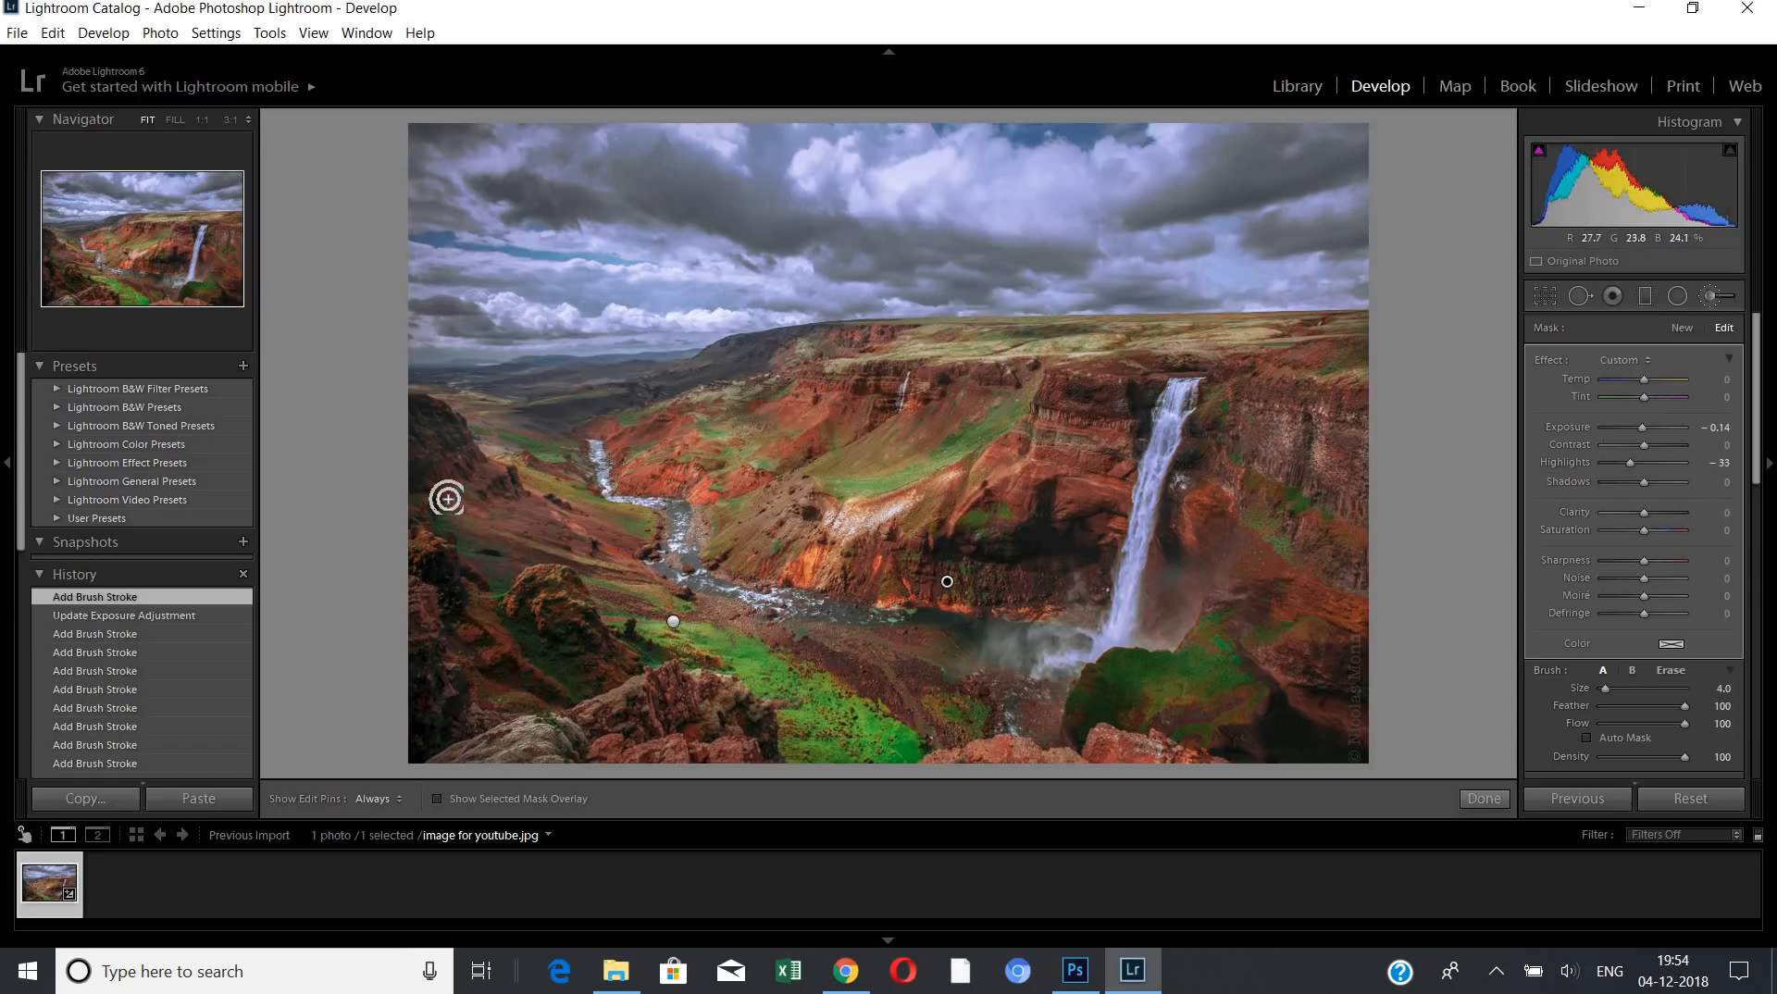
{"action": "left_click_drag", "start_coordinate": [526, 576], "coordinate": [460, 512]}
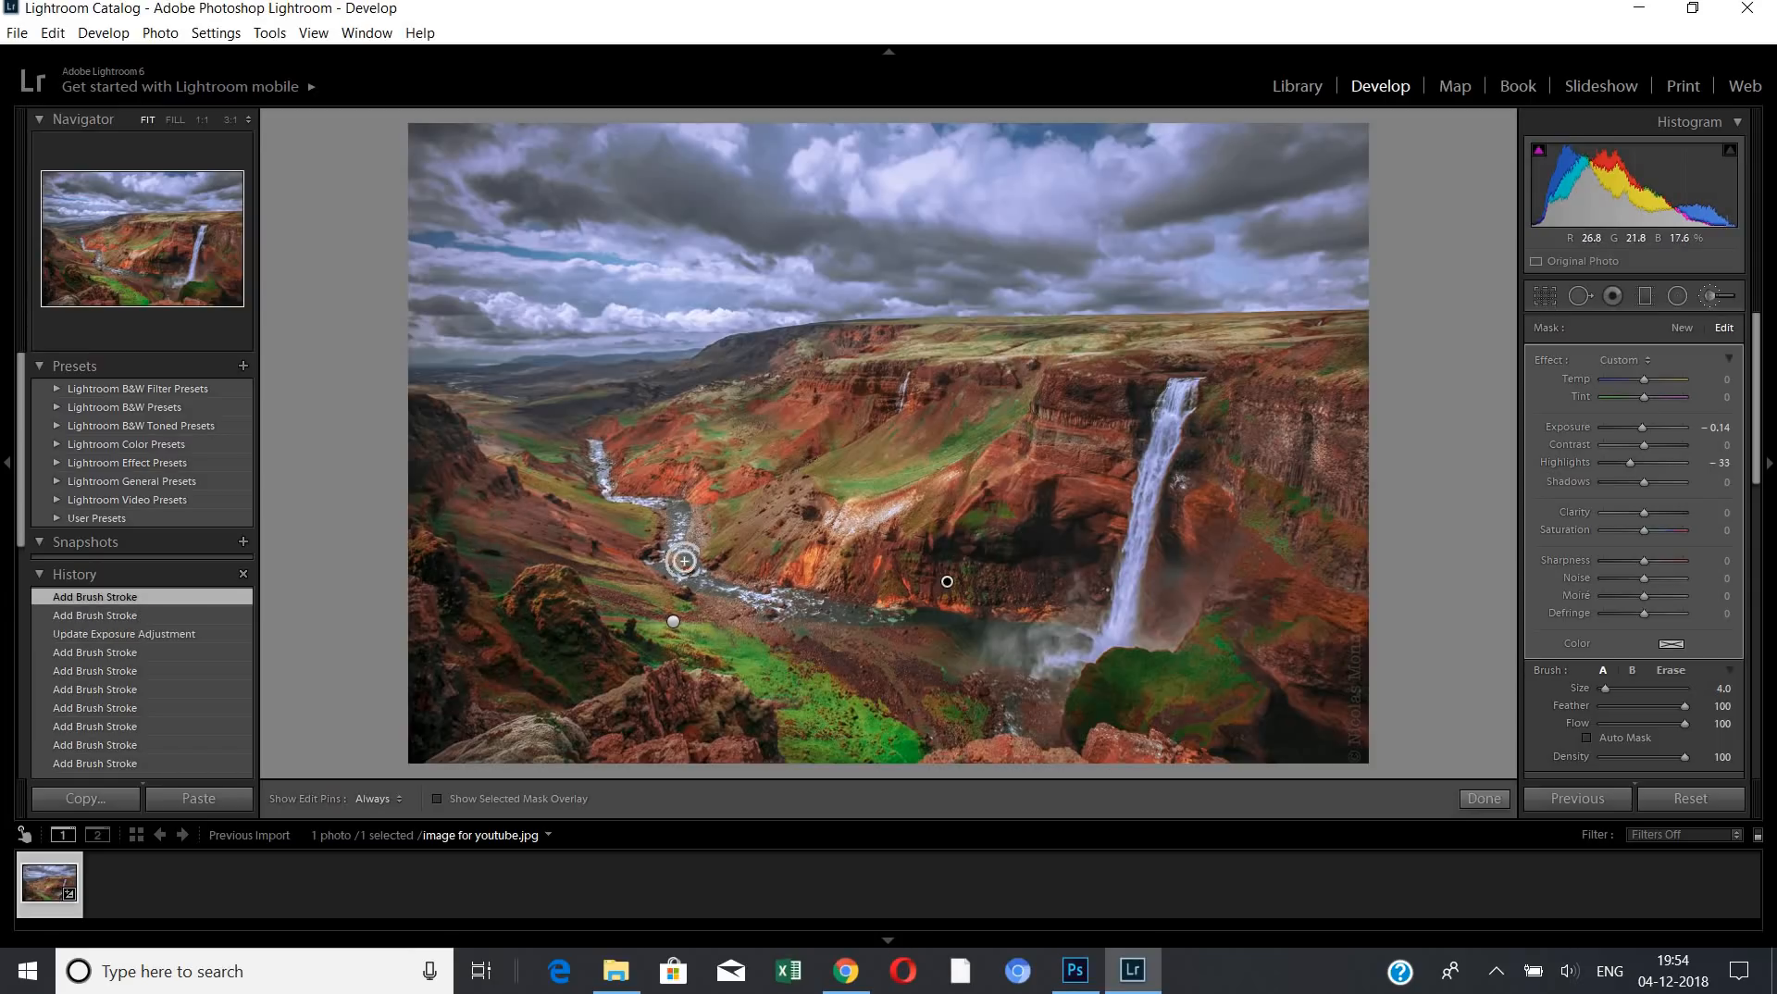
{"action": "mouse_move", "coordinate": [602, 439]}
{"action": "left_mouse_down"}
{"action": "mouse_move", "coordinate": [680, 504]}
{"action": "mouse_move", "coordinate": [583, 490]}
{"action": "left_mouse_up"}
{"action": "mouse_move", "coordinate": [775, 401]}
{"action": "left_mouse_down"}
{"action": "mouse_move", "coordinate": [722, 400]}
{"action": "mouse_move", "coordinate": [818, 456]}
{"action": "left_mouse_up"}
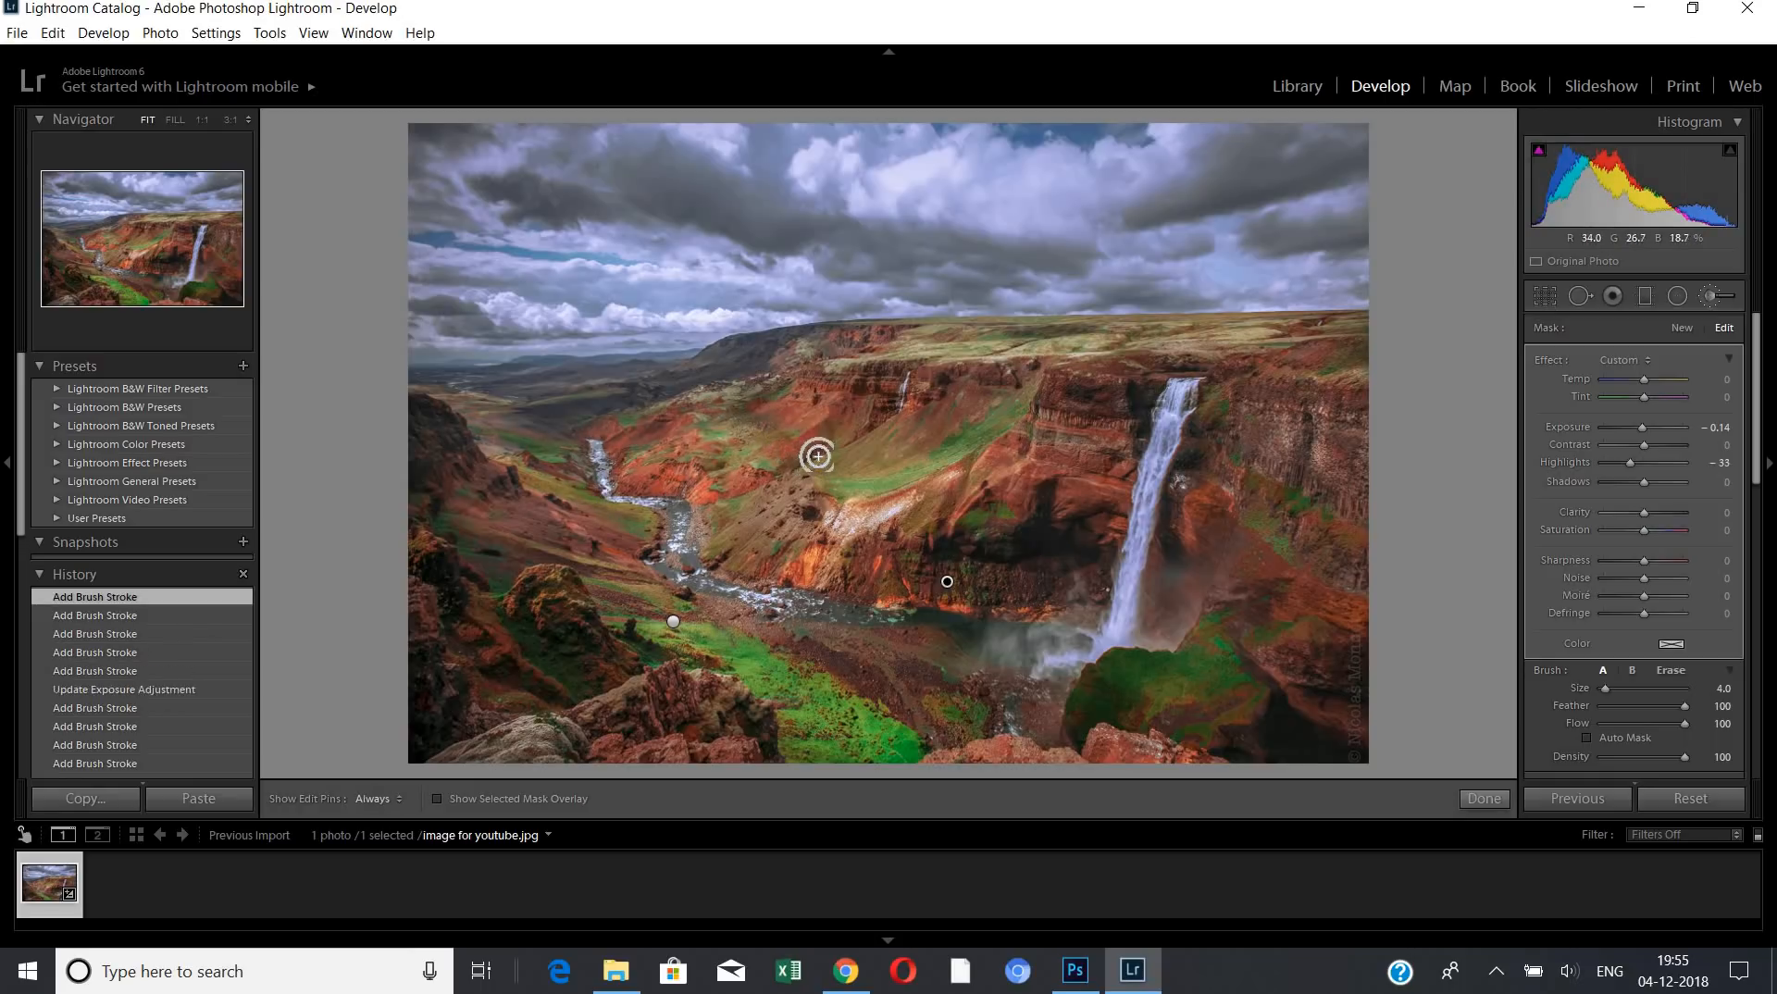
{"action": "left_click", "coordinate": [902, 416]}
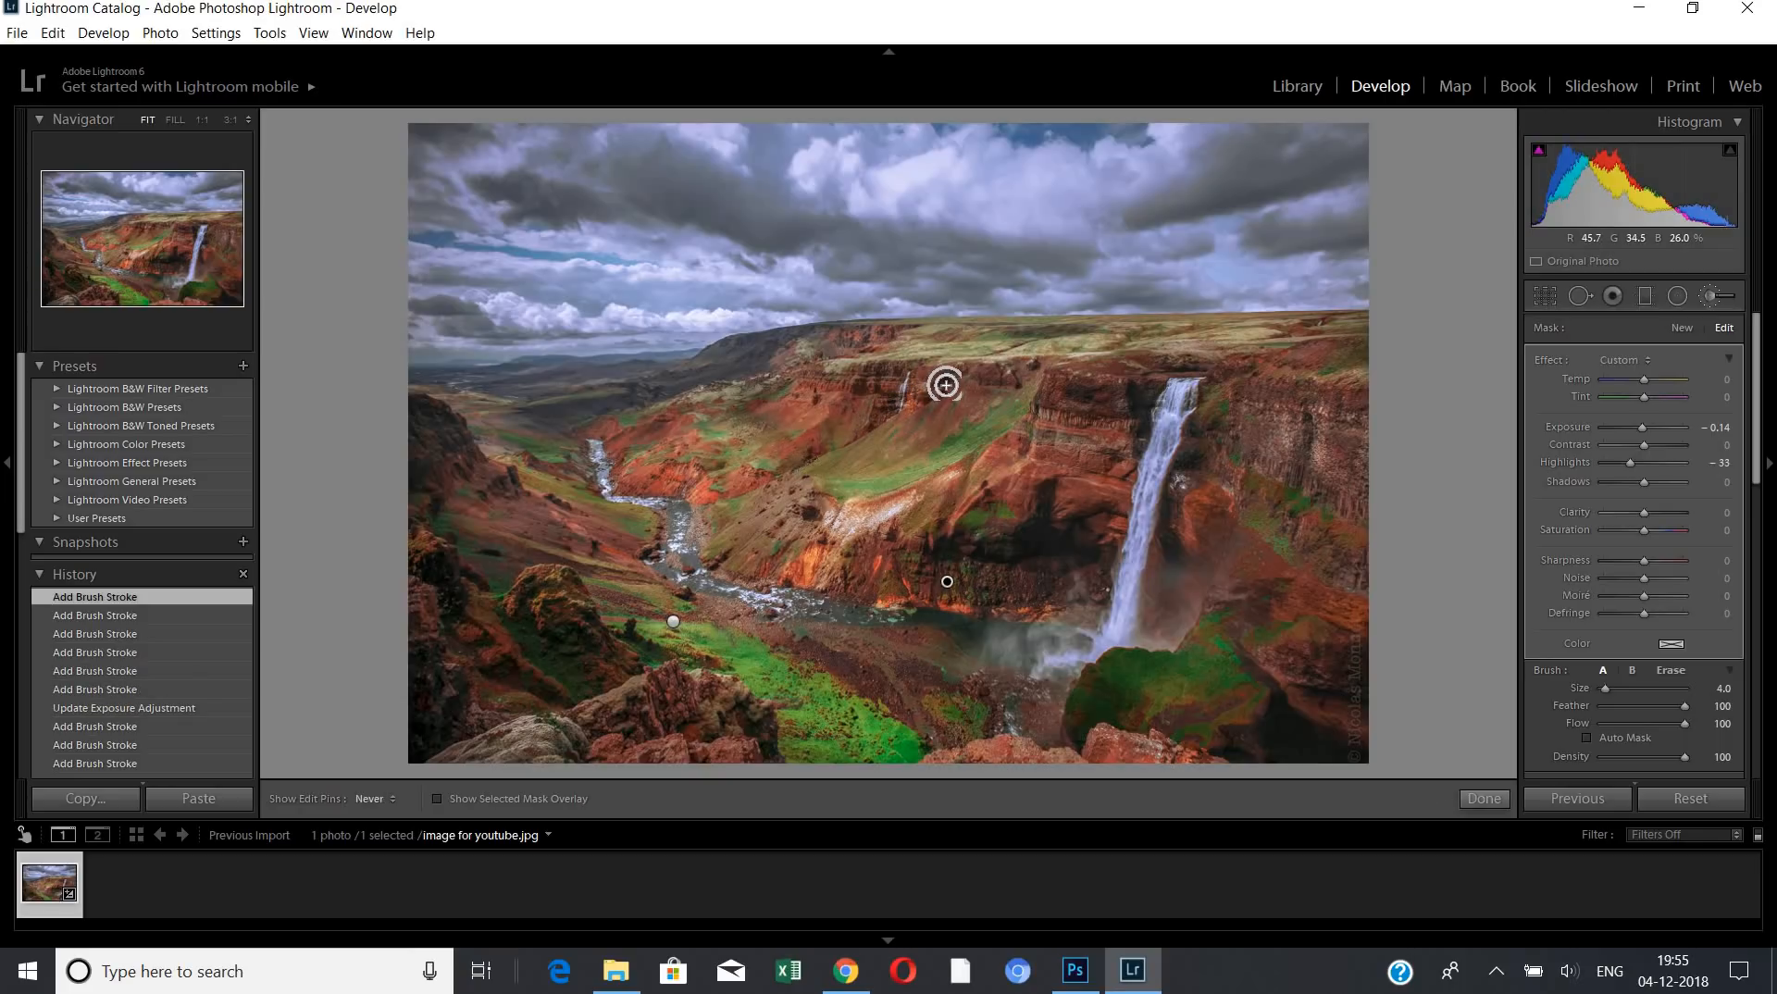
{"action": "left_click_drag", "start_coordinate": [945, 384], "coordinate": [843, 439]}
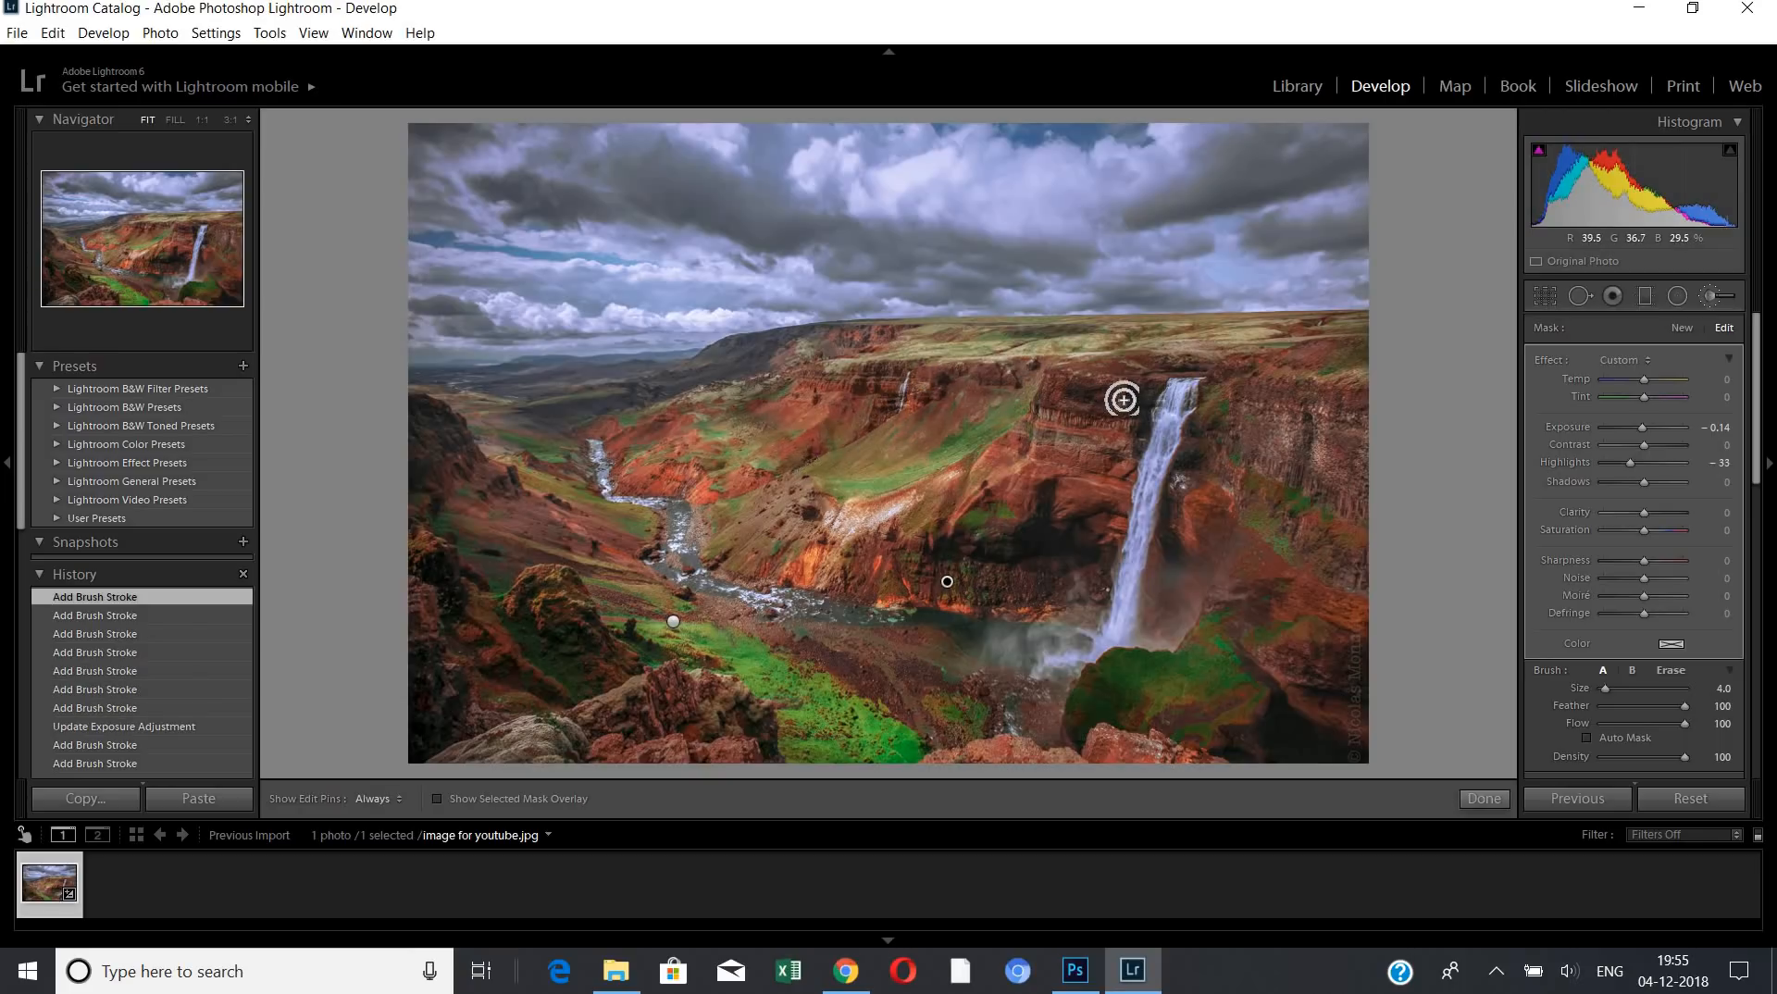
{"action": "mouse_move", "coordinate": [1143, 422]}
{"action": "left_mouse_down"}
{"action": "mouse_move", "coordinate": [1007, 397]}
{"action": "mouse_move", "coordinate": [1029, 387]}
{"action": "left_mouse_up"}
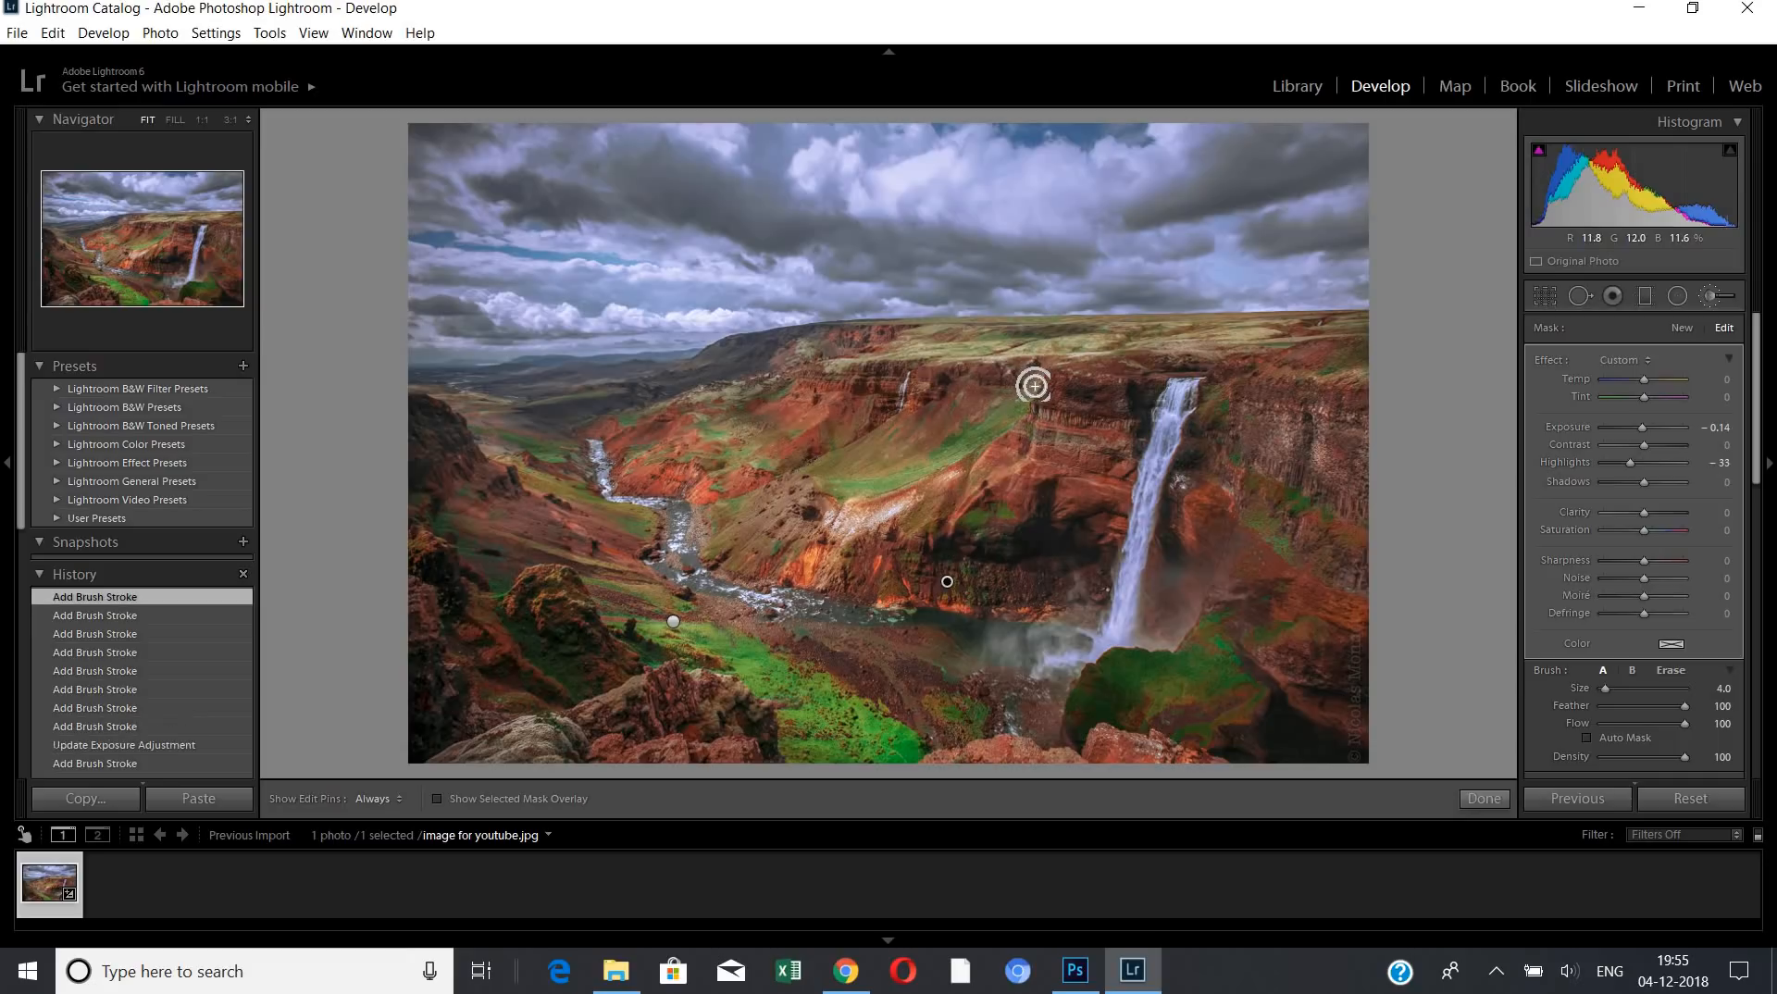
{"action": "left_click_drag", "start_coordinate": [963, 440], "coordinate": [1126, 371]}
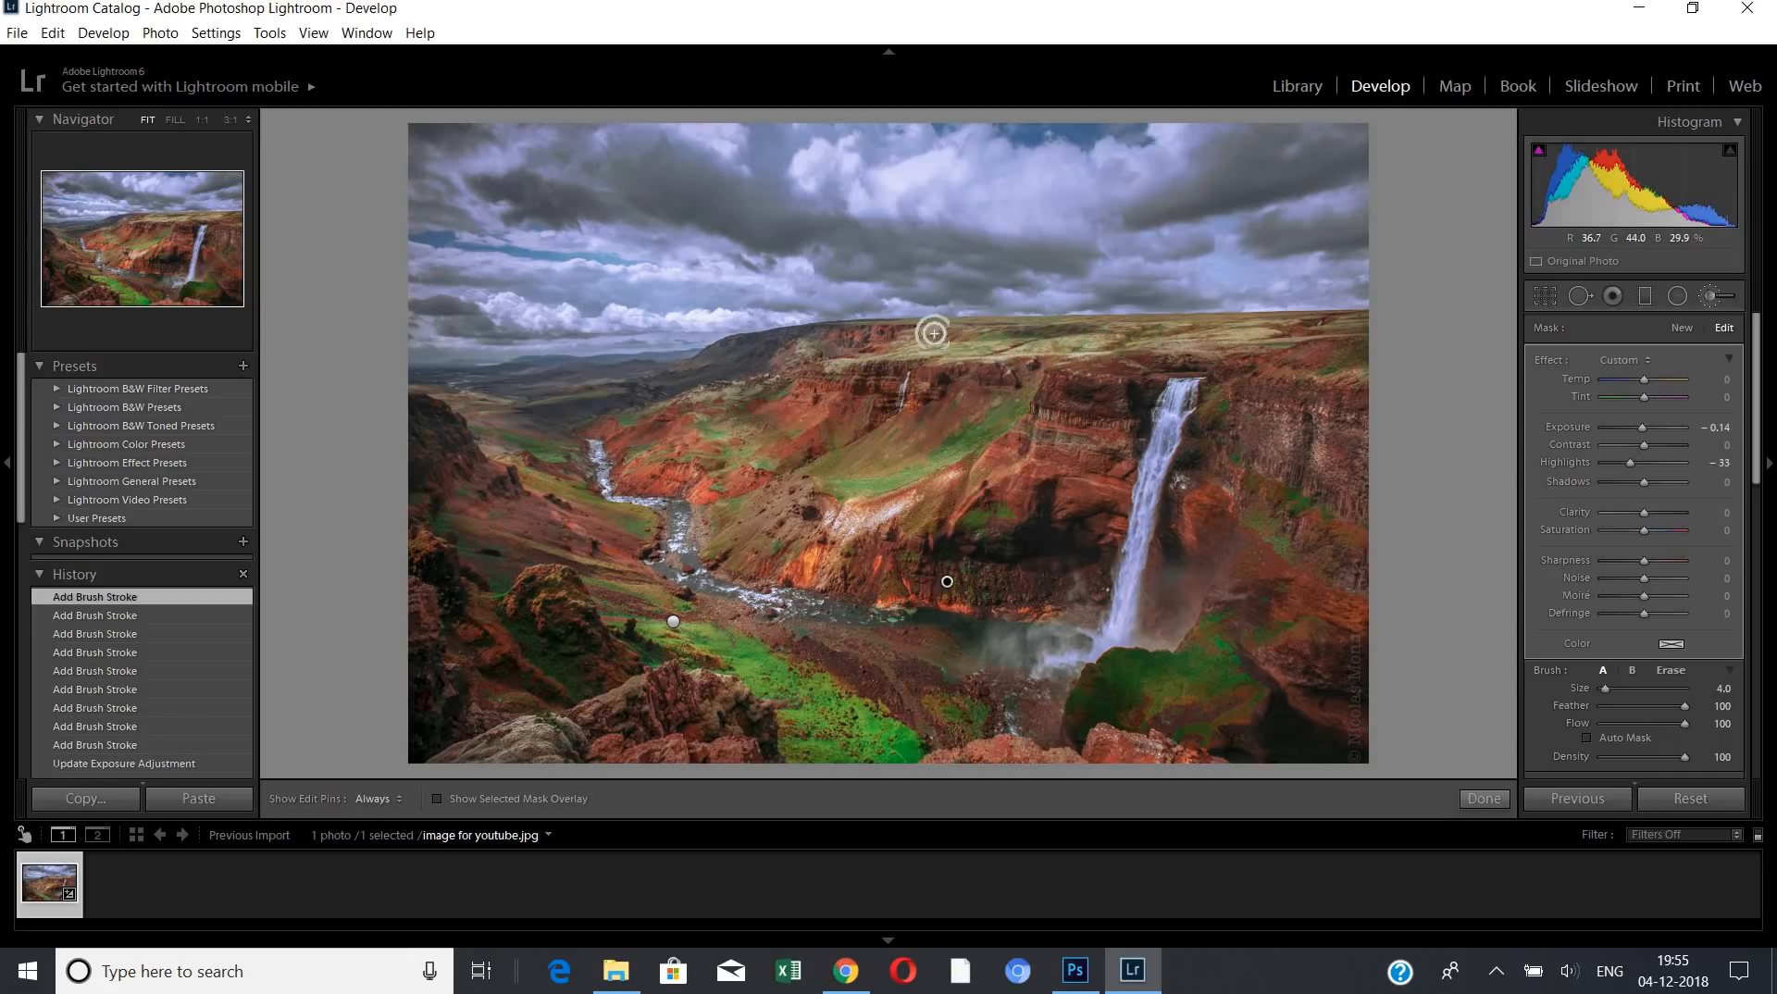
{"action": "left_click_drag", "start_coordinate": [821, 339], "coordinate": [777, 356]}
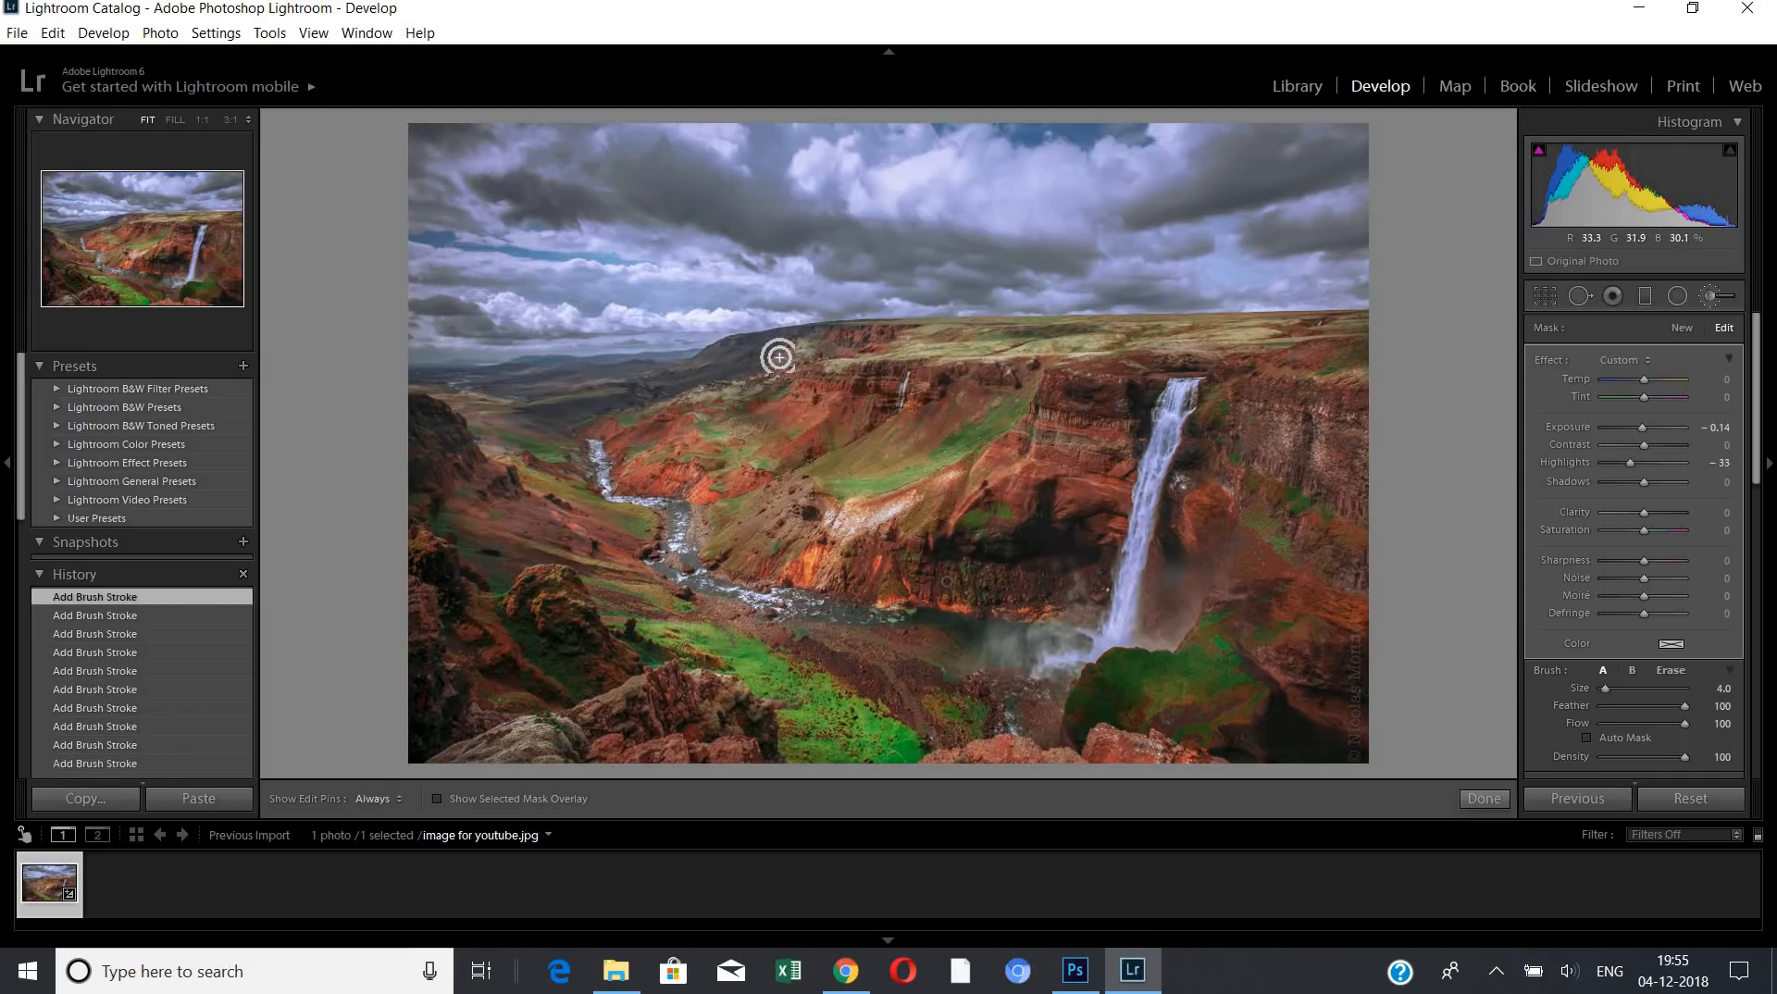
{"action": "left_click_drag", "start_coordinate": [612, 420], "coordinate": [635, 455]}
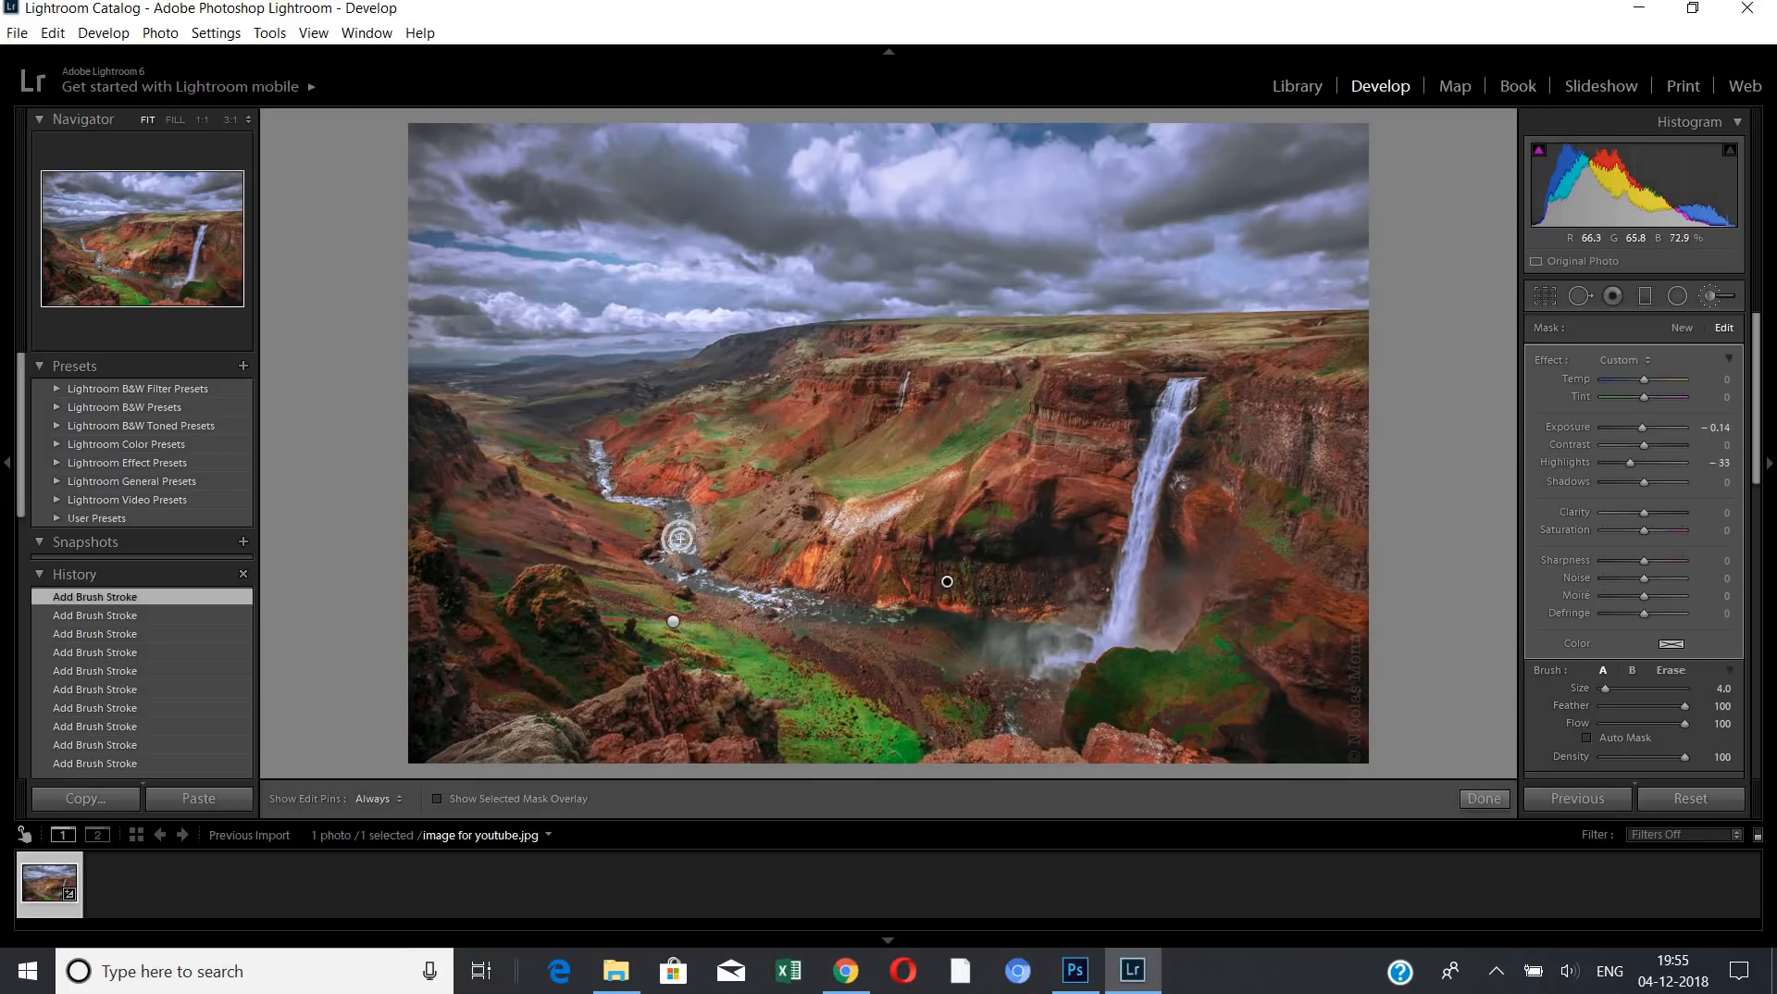
{"action": "left_click_drag", "start_coordinate": [637, 510], "coordinate": [577, 483]}
- Close the adjustment brush and set the photo's overall Contrast to +17
{"action": "left_click", "coordinate": [1705, 297]}
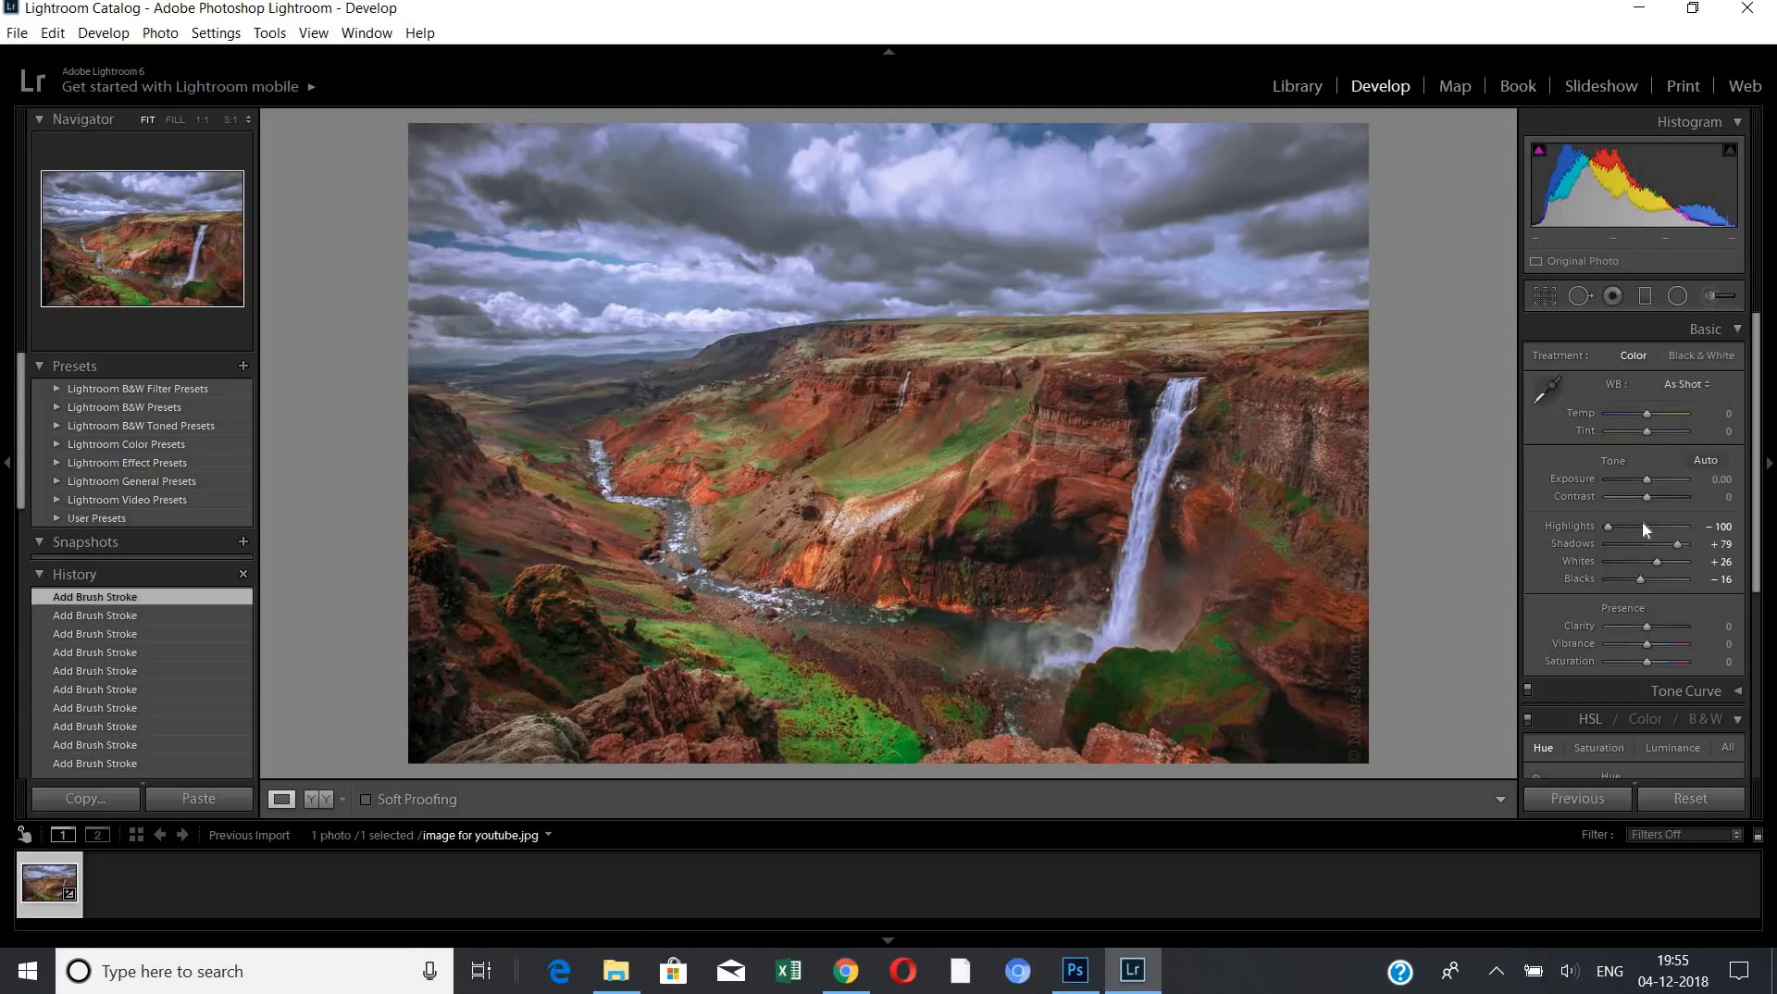
{"action": "left_click_drag", "start_coordinate": [1647, 498], "coordinate": [1652, 500]}
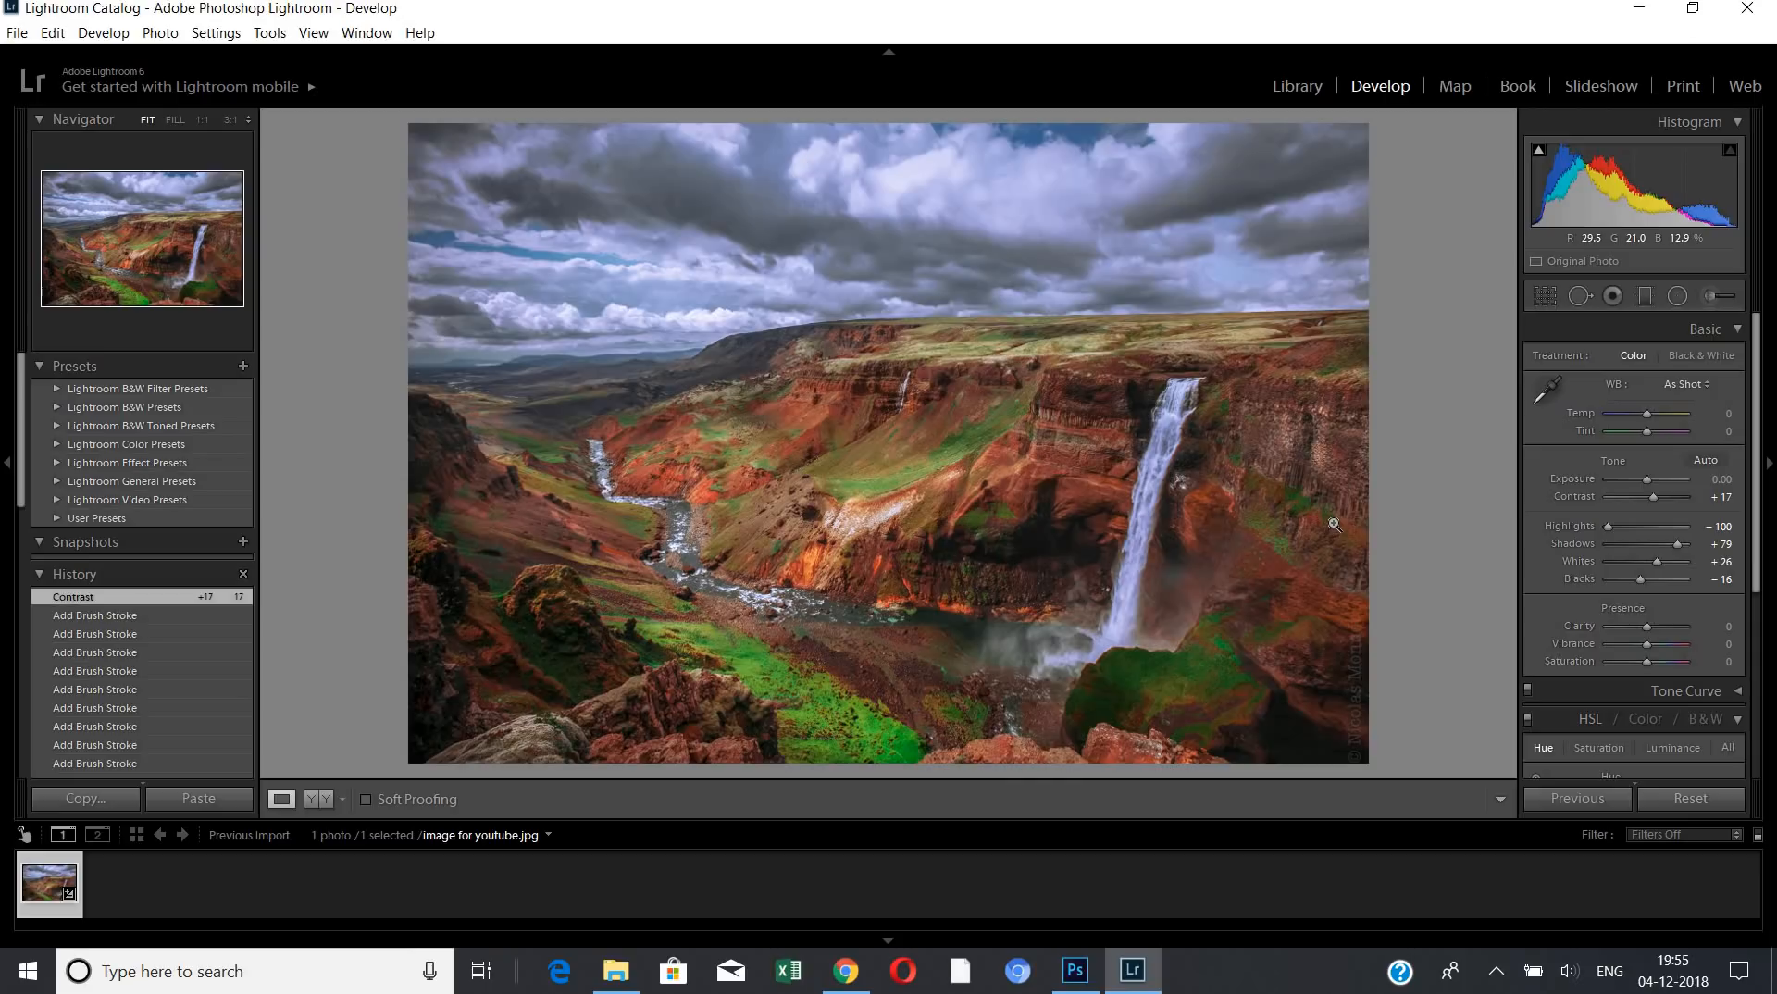
- Draw a new diagonal graduated filter from beyond the photo's upper-left edge towards the canyon centre and reset its effect settings
{"action": "left_click", "coordinate": [1646, 300]}
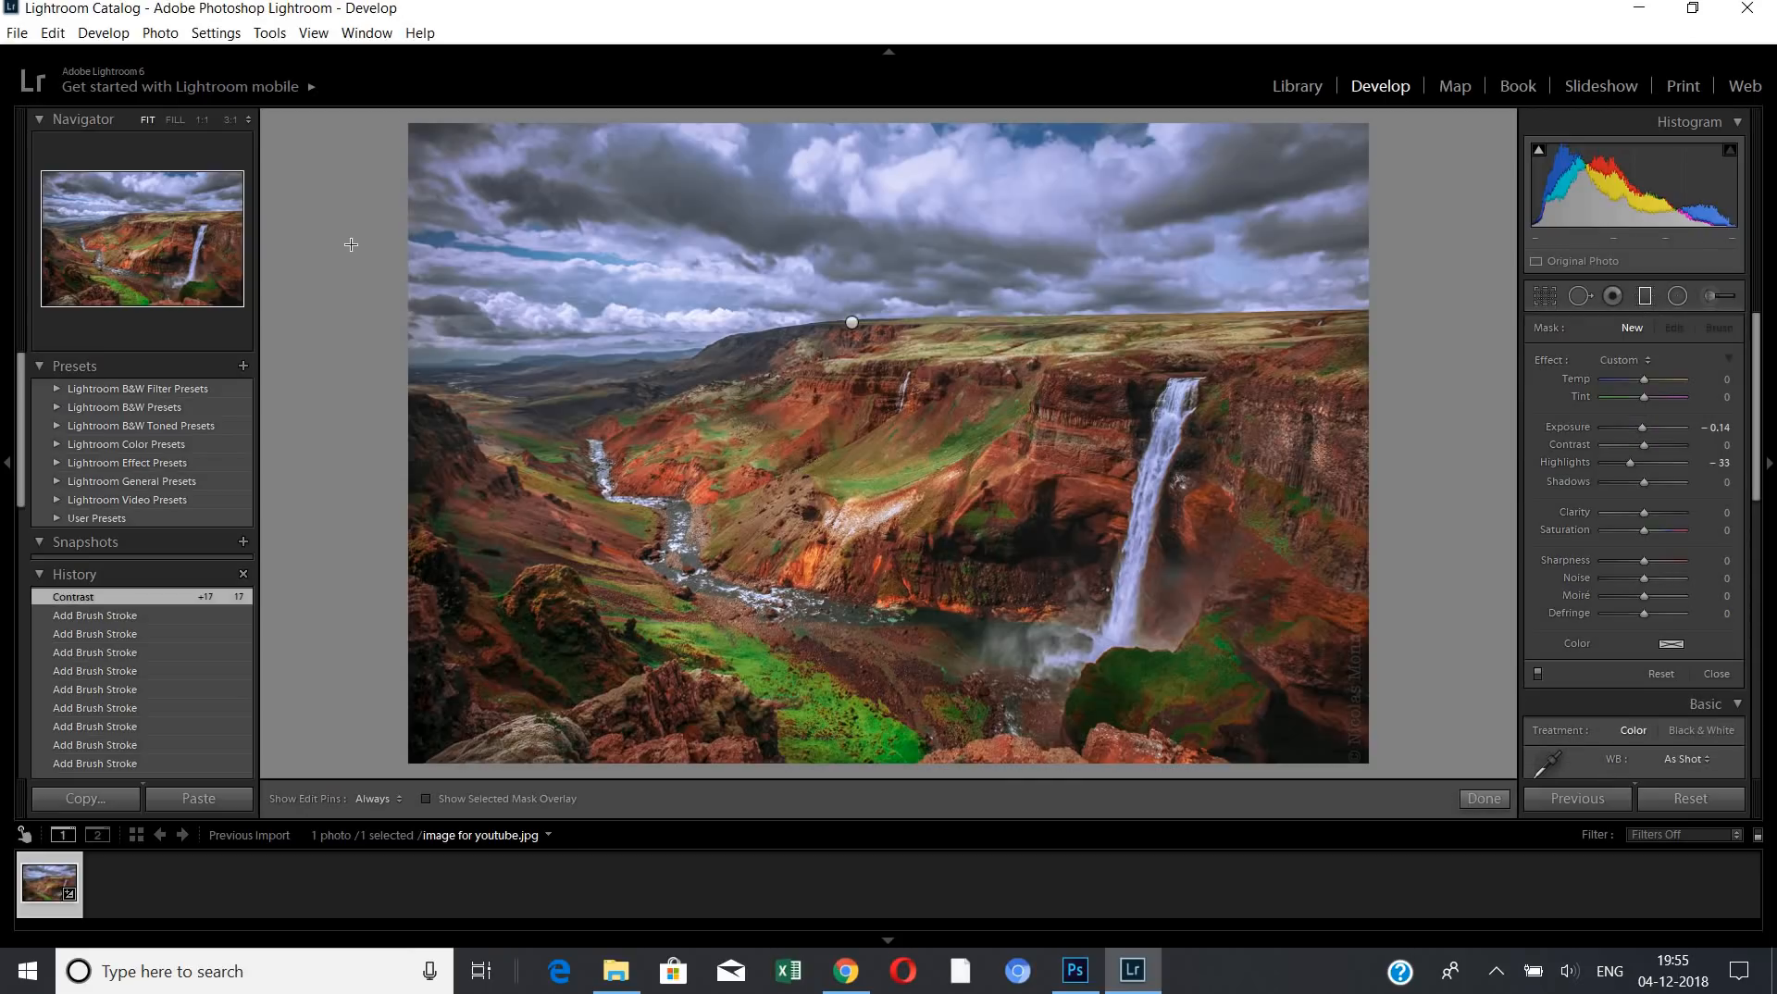
{"action": "left_click_drag", "start_coordinate": [350, 246], "coordinate": [1026, 492]}
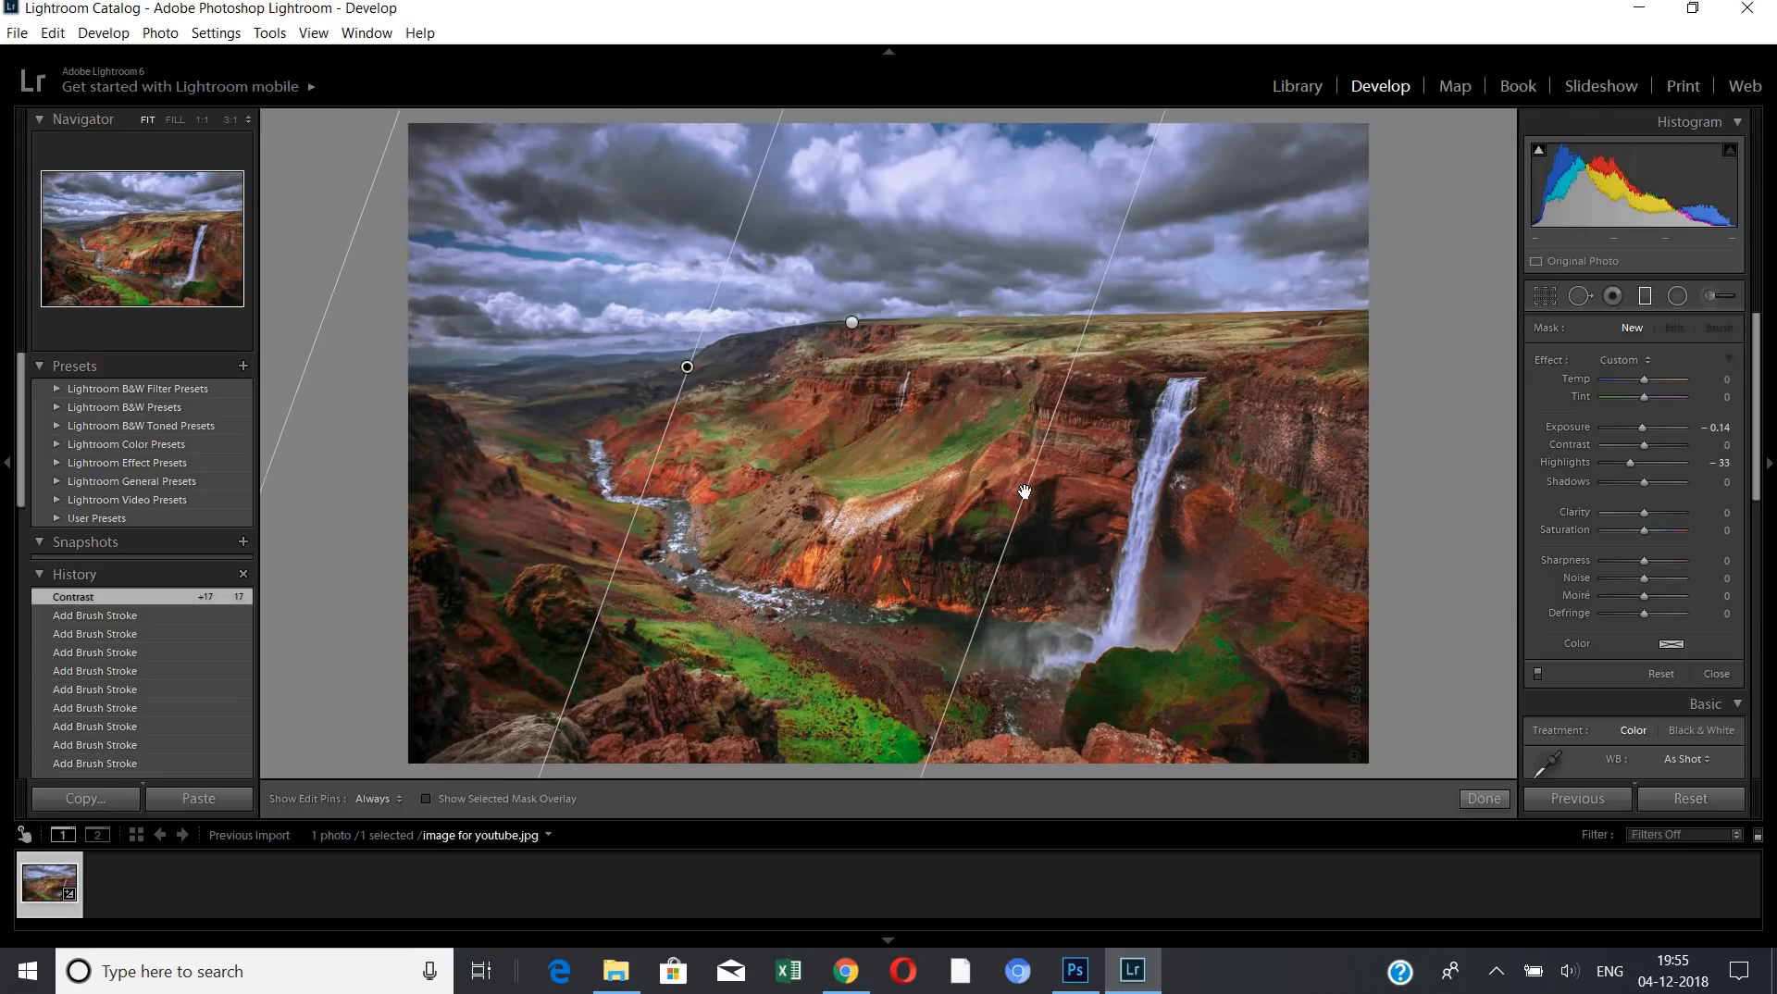
{"action": "double_click", "coordinate": [1557, 359]}
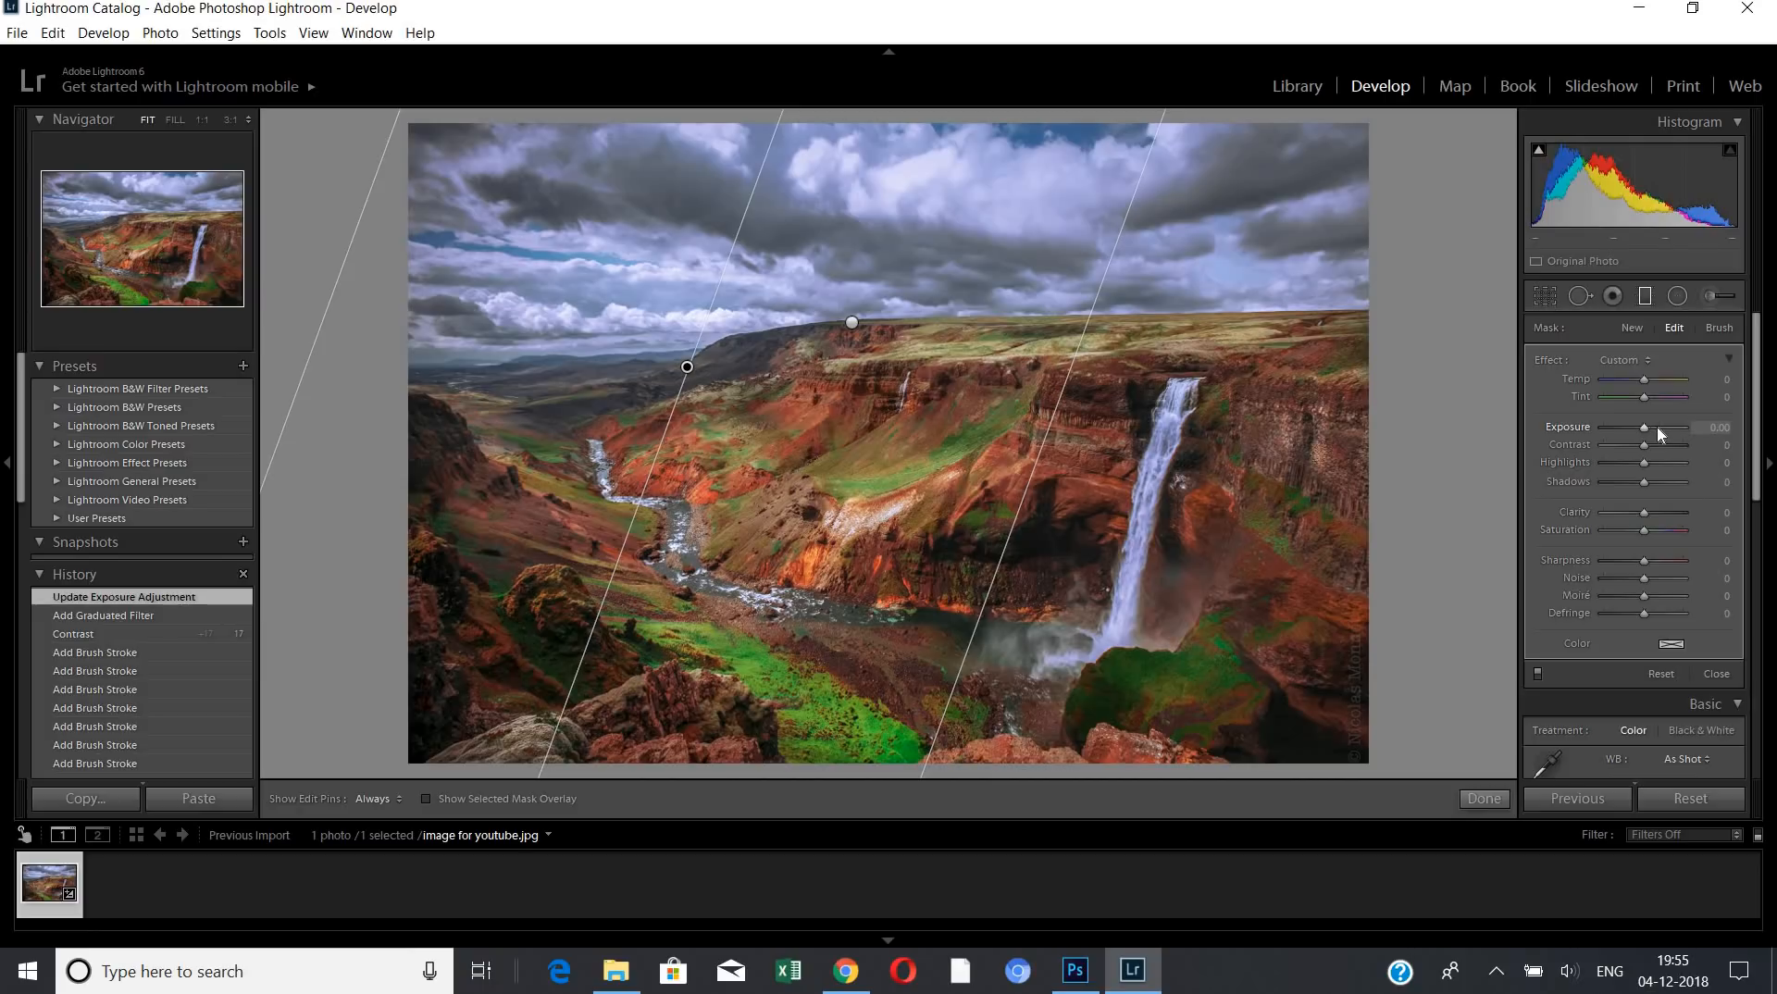
- Set the graduated filter's Exposure to 1.15, Contrast to 100 and Temp to 26, and close the filter
{"action": "mouse_move", "coordinate": [1658, 429]}
{"action": "left_mouse_down"}
{"action": "mouse_move", "coordinate": [1675, 429]}
{"action": "mouse_move", "coordinate": [1656, 430]}
{"action": "left_mouse_up"}
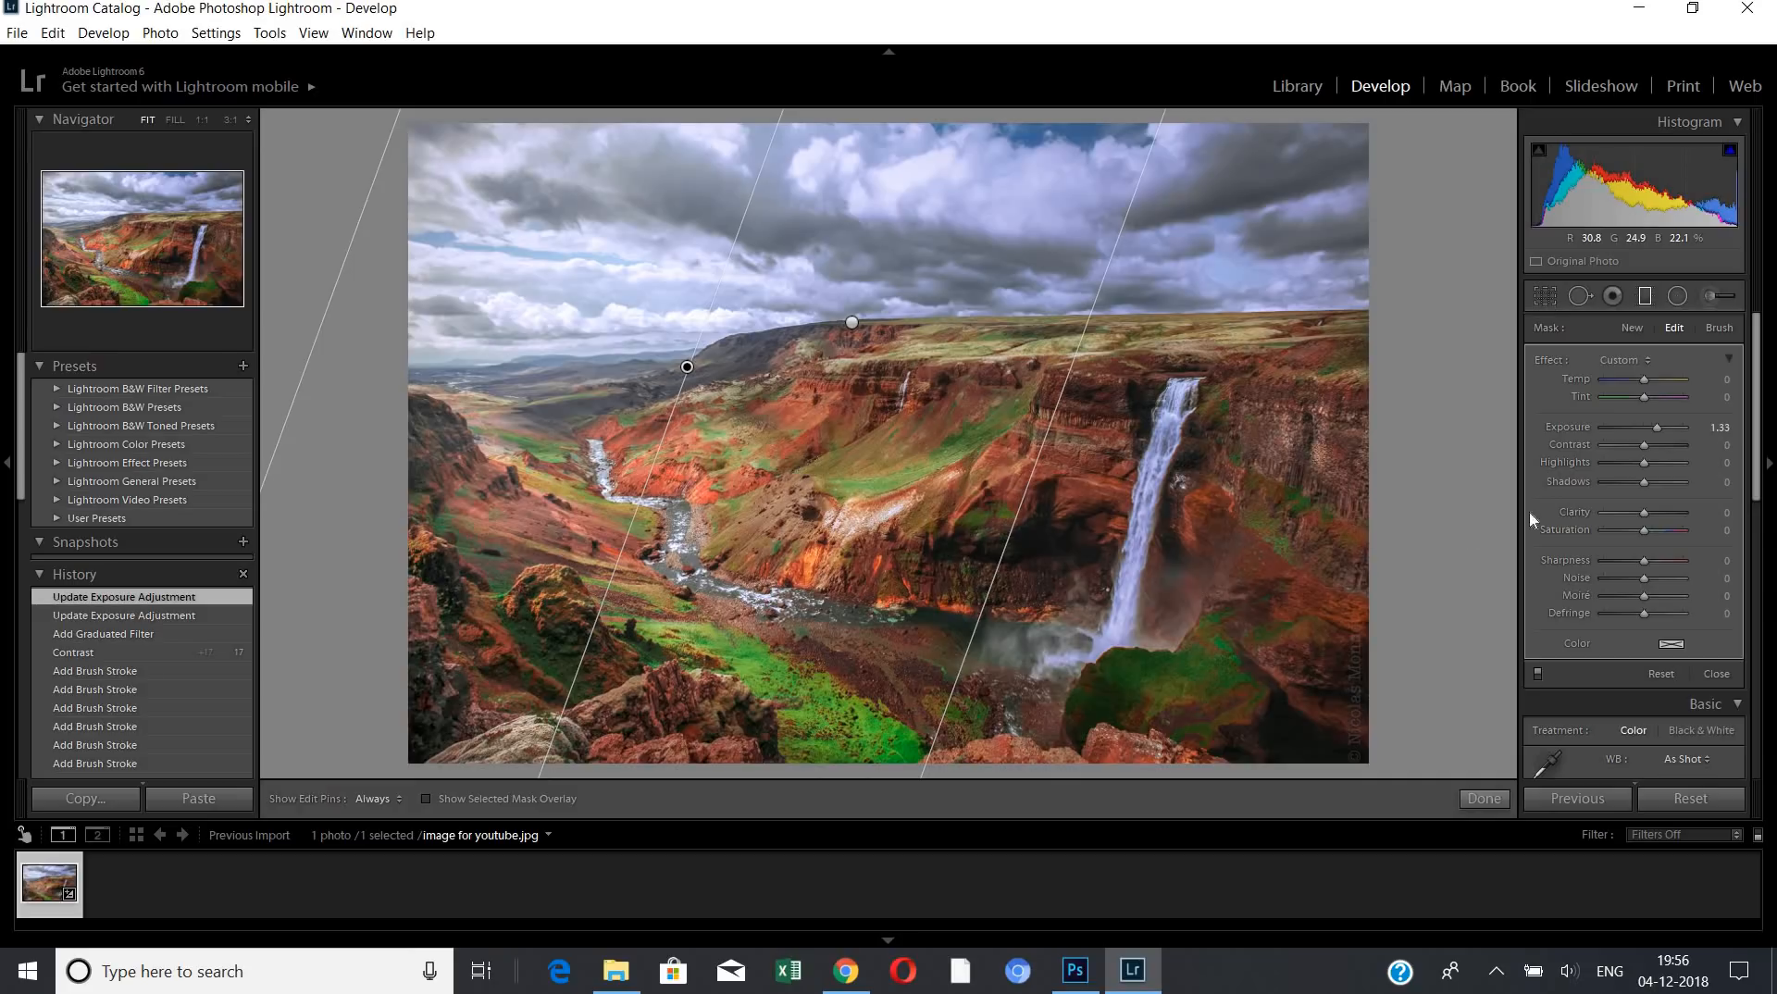
{"action": "left_click_drag", "start_coordinate": [1658, 426], "coordinate": [1656, 425]}
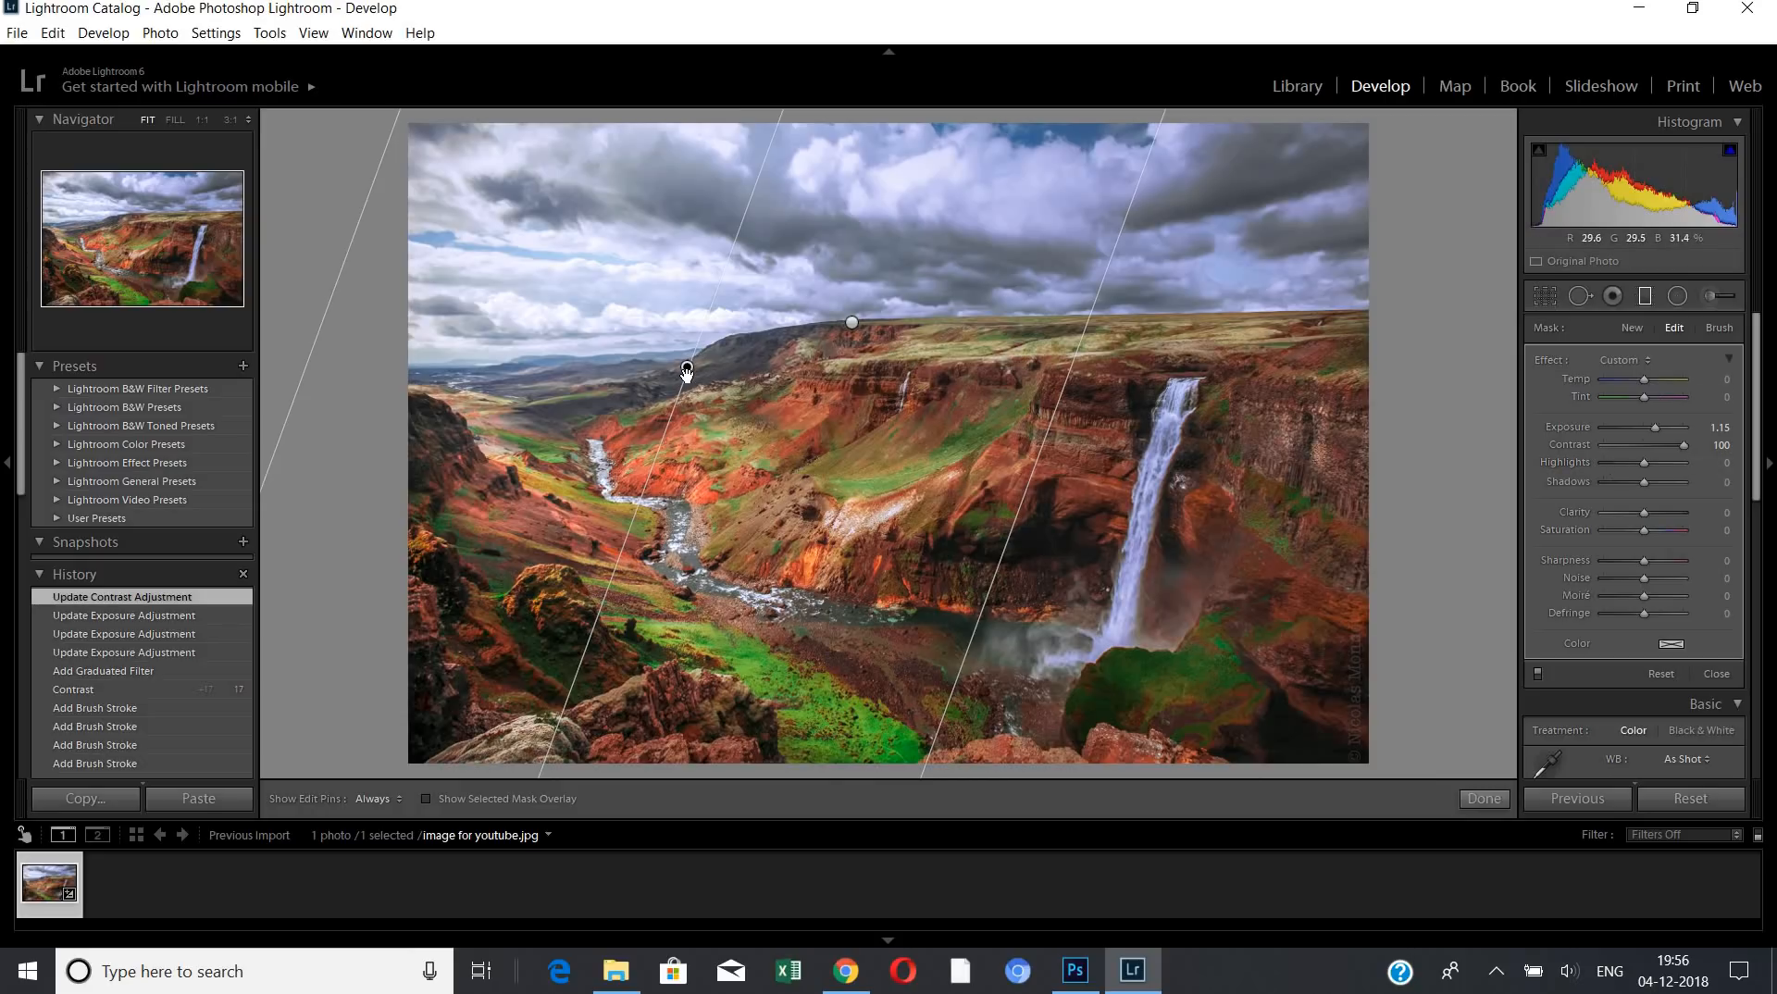
{"action": "mouse_move", "coordinate": [686, 371]}
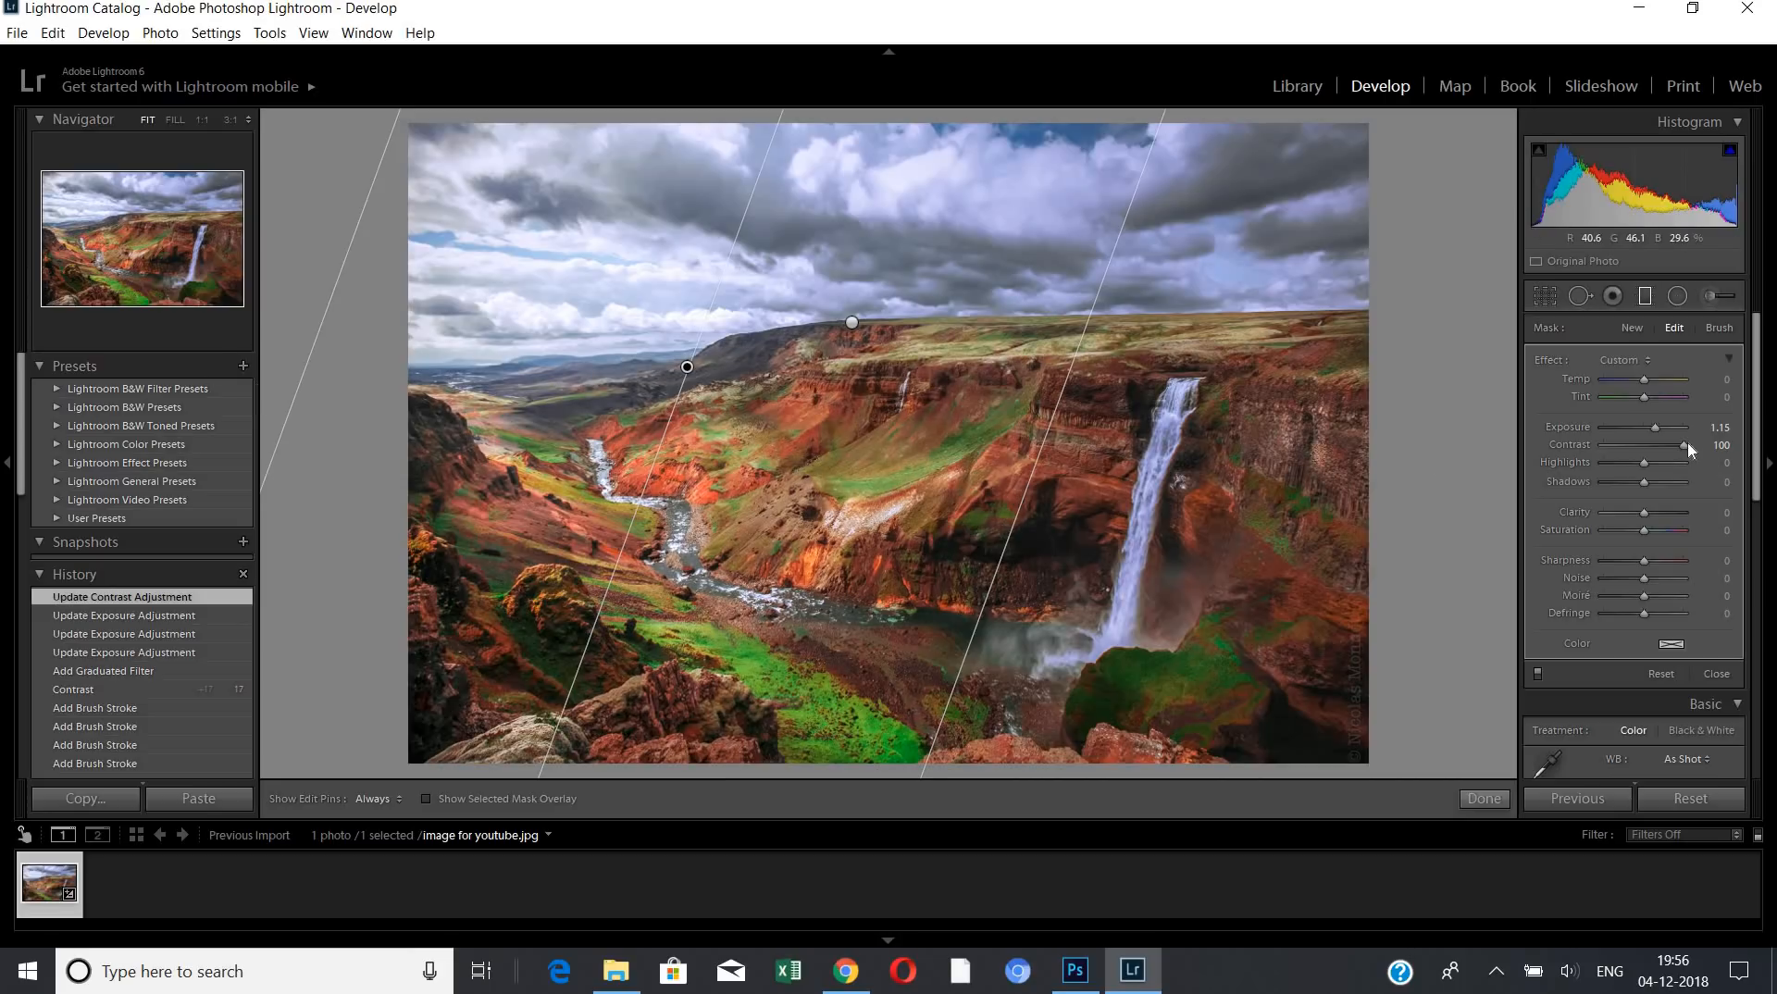
{"action": "left_click", "coordinate": [1657, 379]}
{"action": "left_click", "coordinate": [1655, 378]}
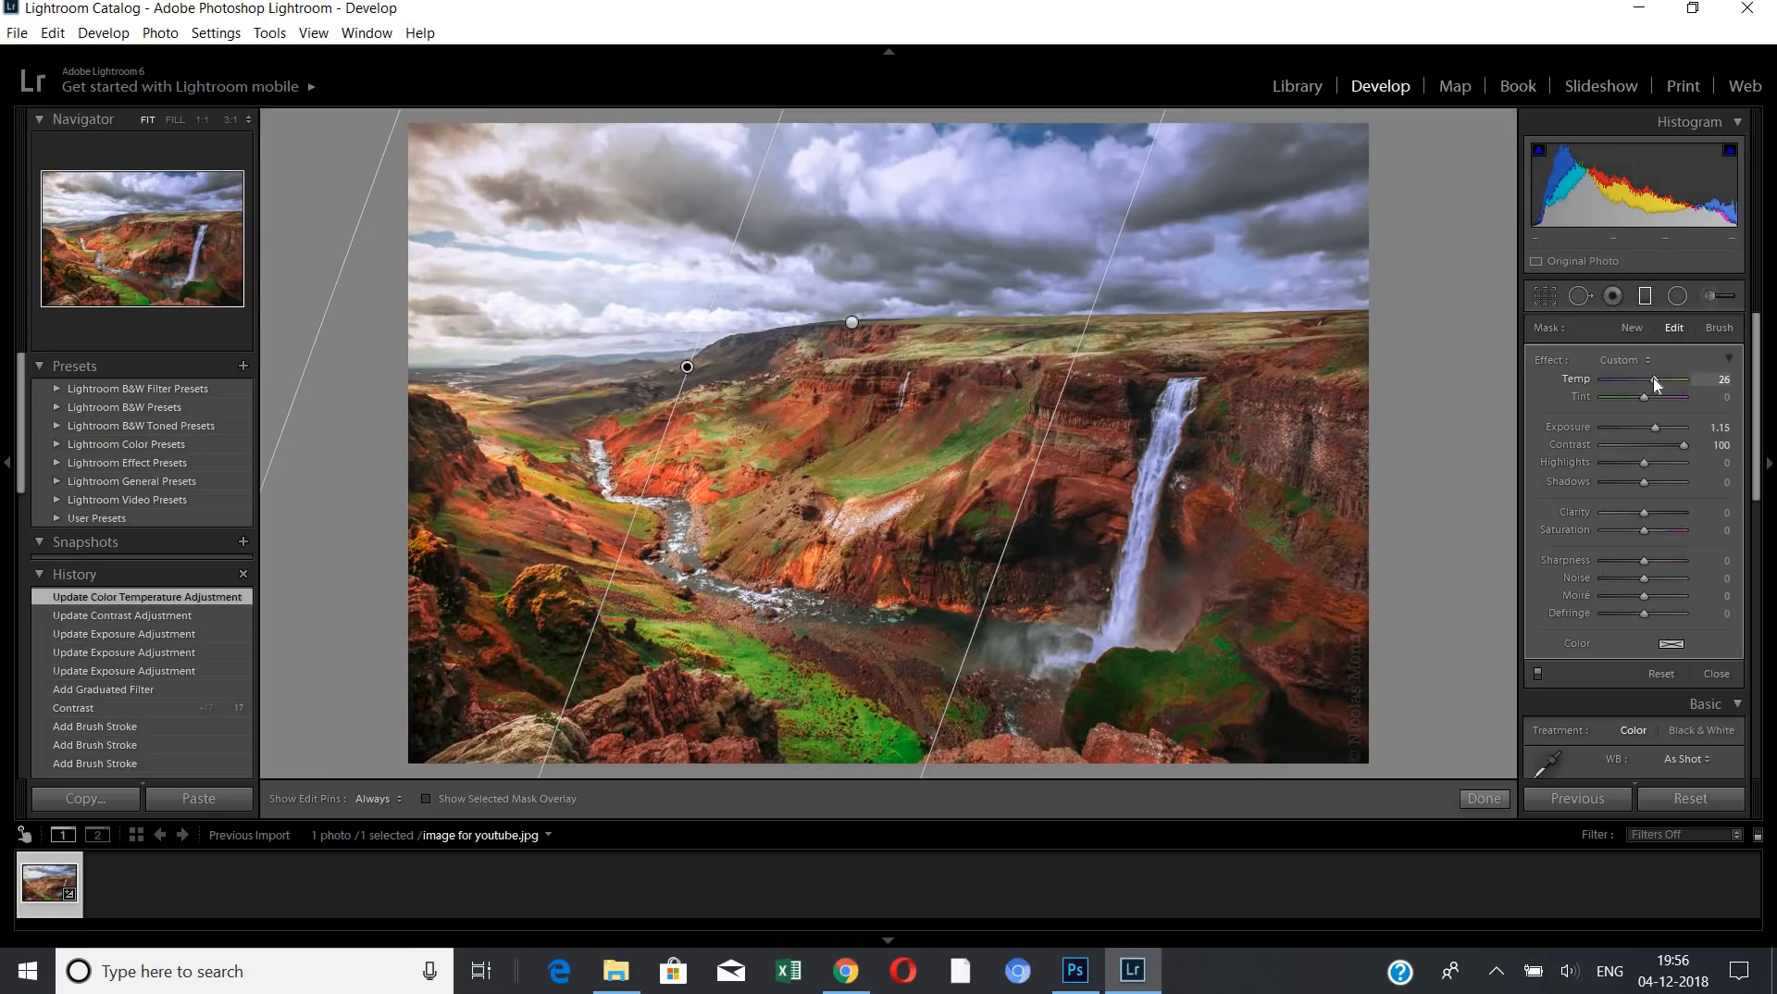
{"action": "left_click", "coordinate": [1632, 328]}
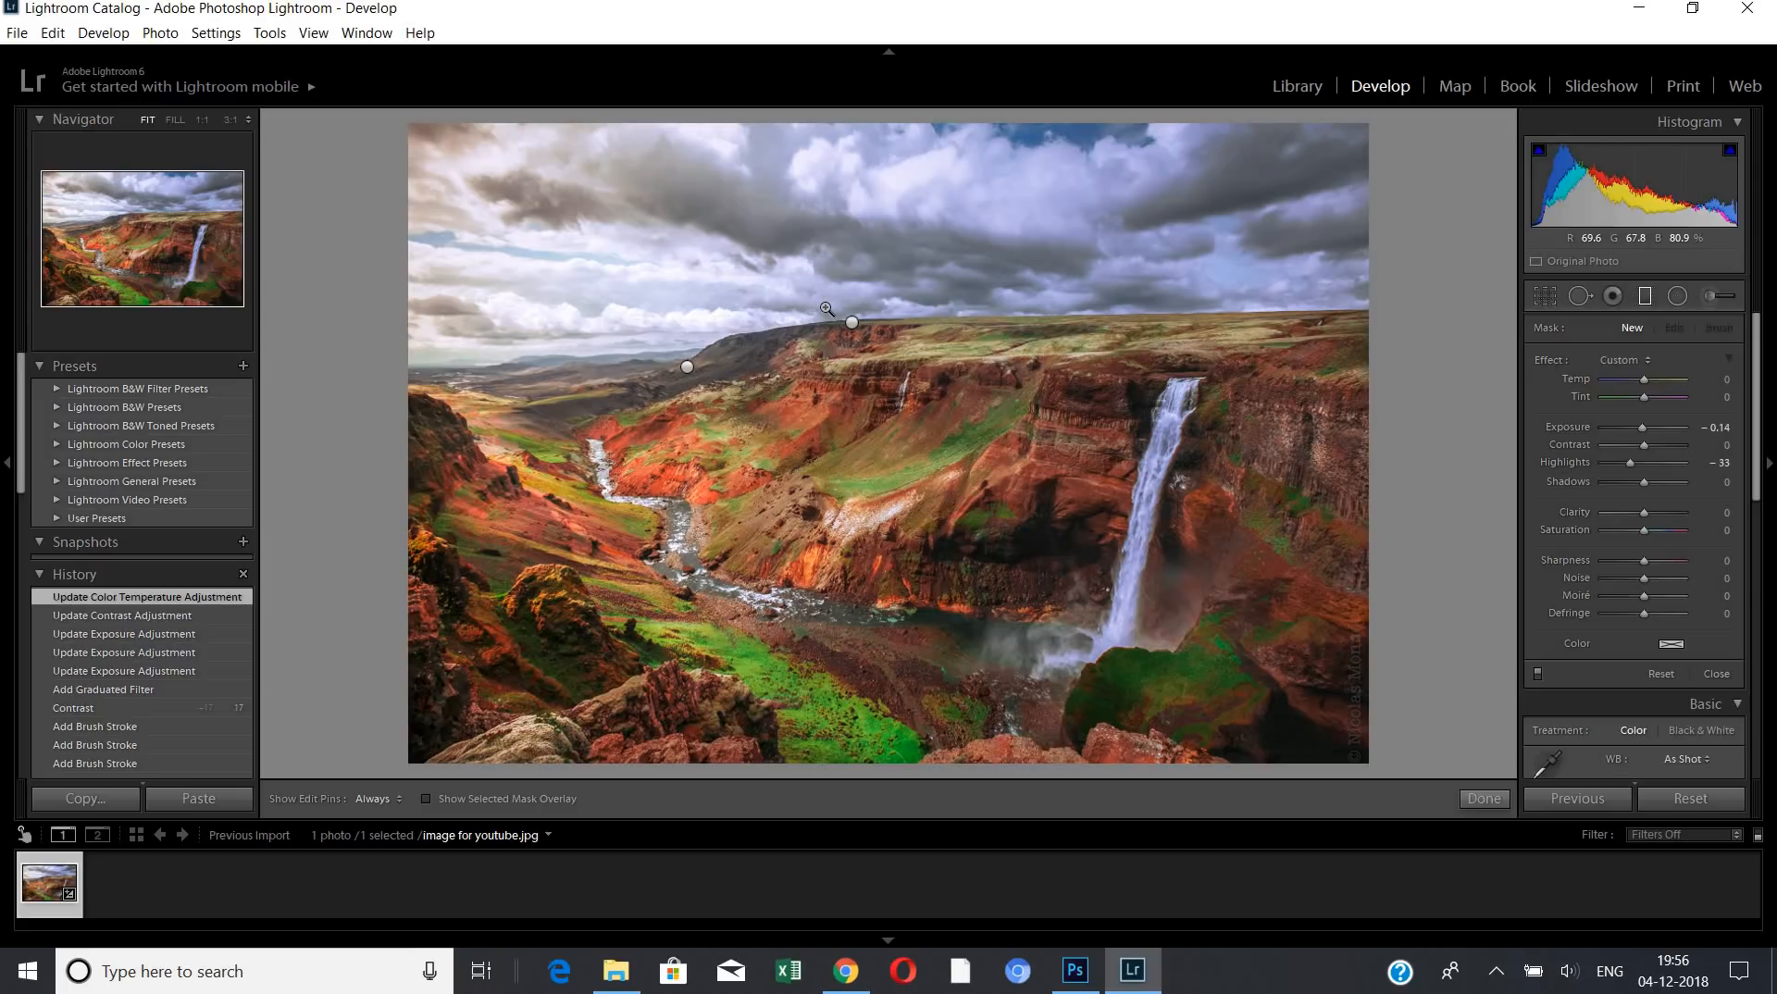
{"action": "key", "text": "m"}
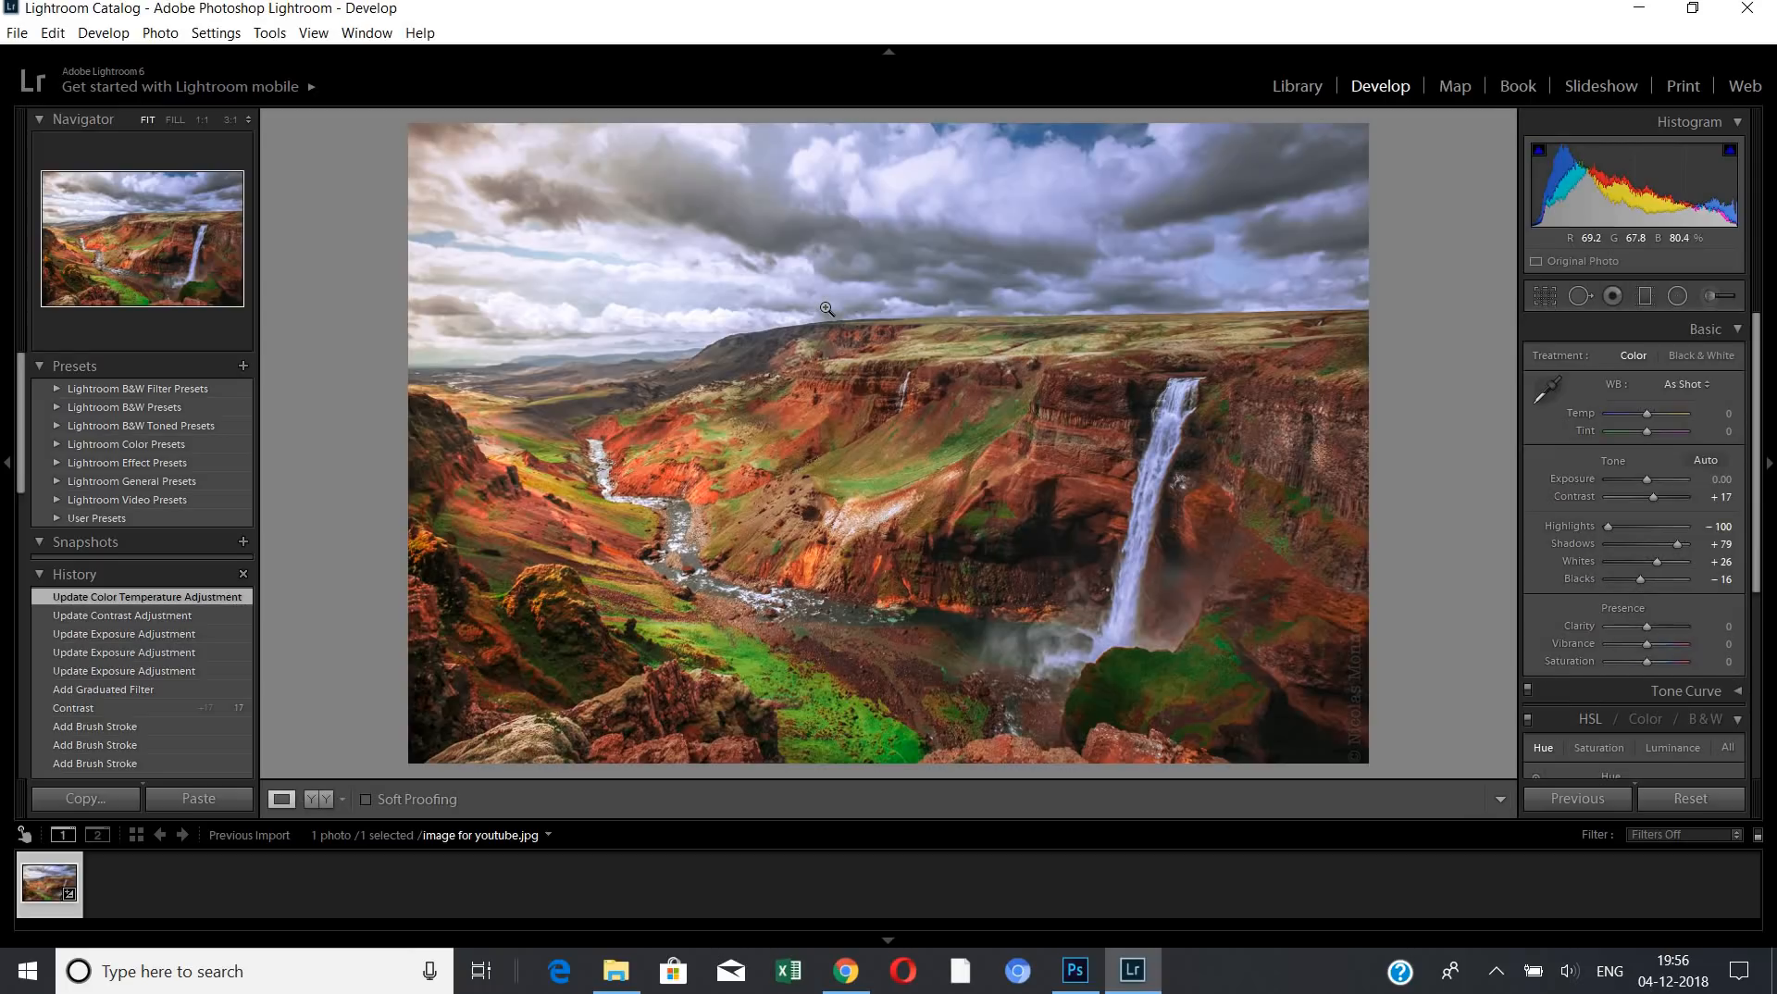
- Compare the photo with its unedited version and set the overall Temp to +7
{"action": "key", "text": "backslash"}
{"action": "key", "text": "backslash"}
{"action": "left_click_drag", "start_coordinate": [1647, 413], "coordinate": [1648, 416]}
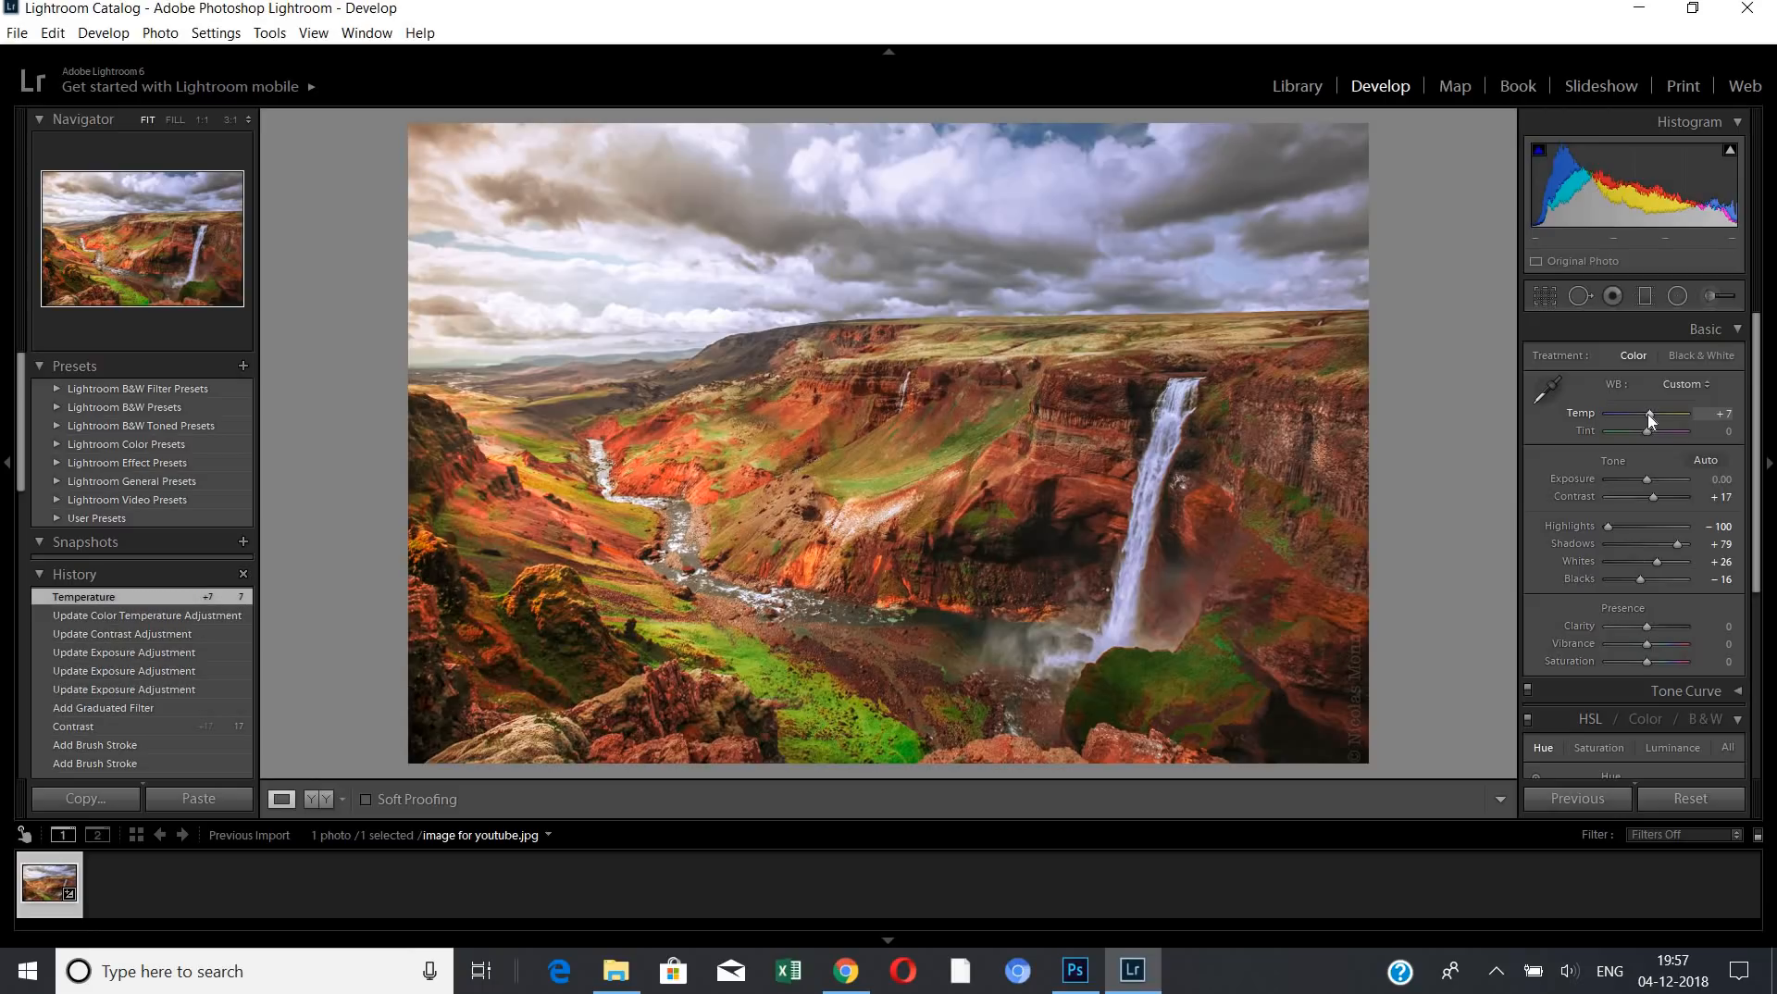
- Export the photo to the Desktop without a subfolder, using a unique name to avoid the existing file
{"action": "key", "text": "shift"}
{"action": "key", "text": "ctrl+shift+e"}
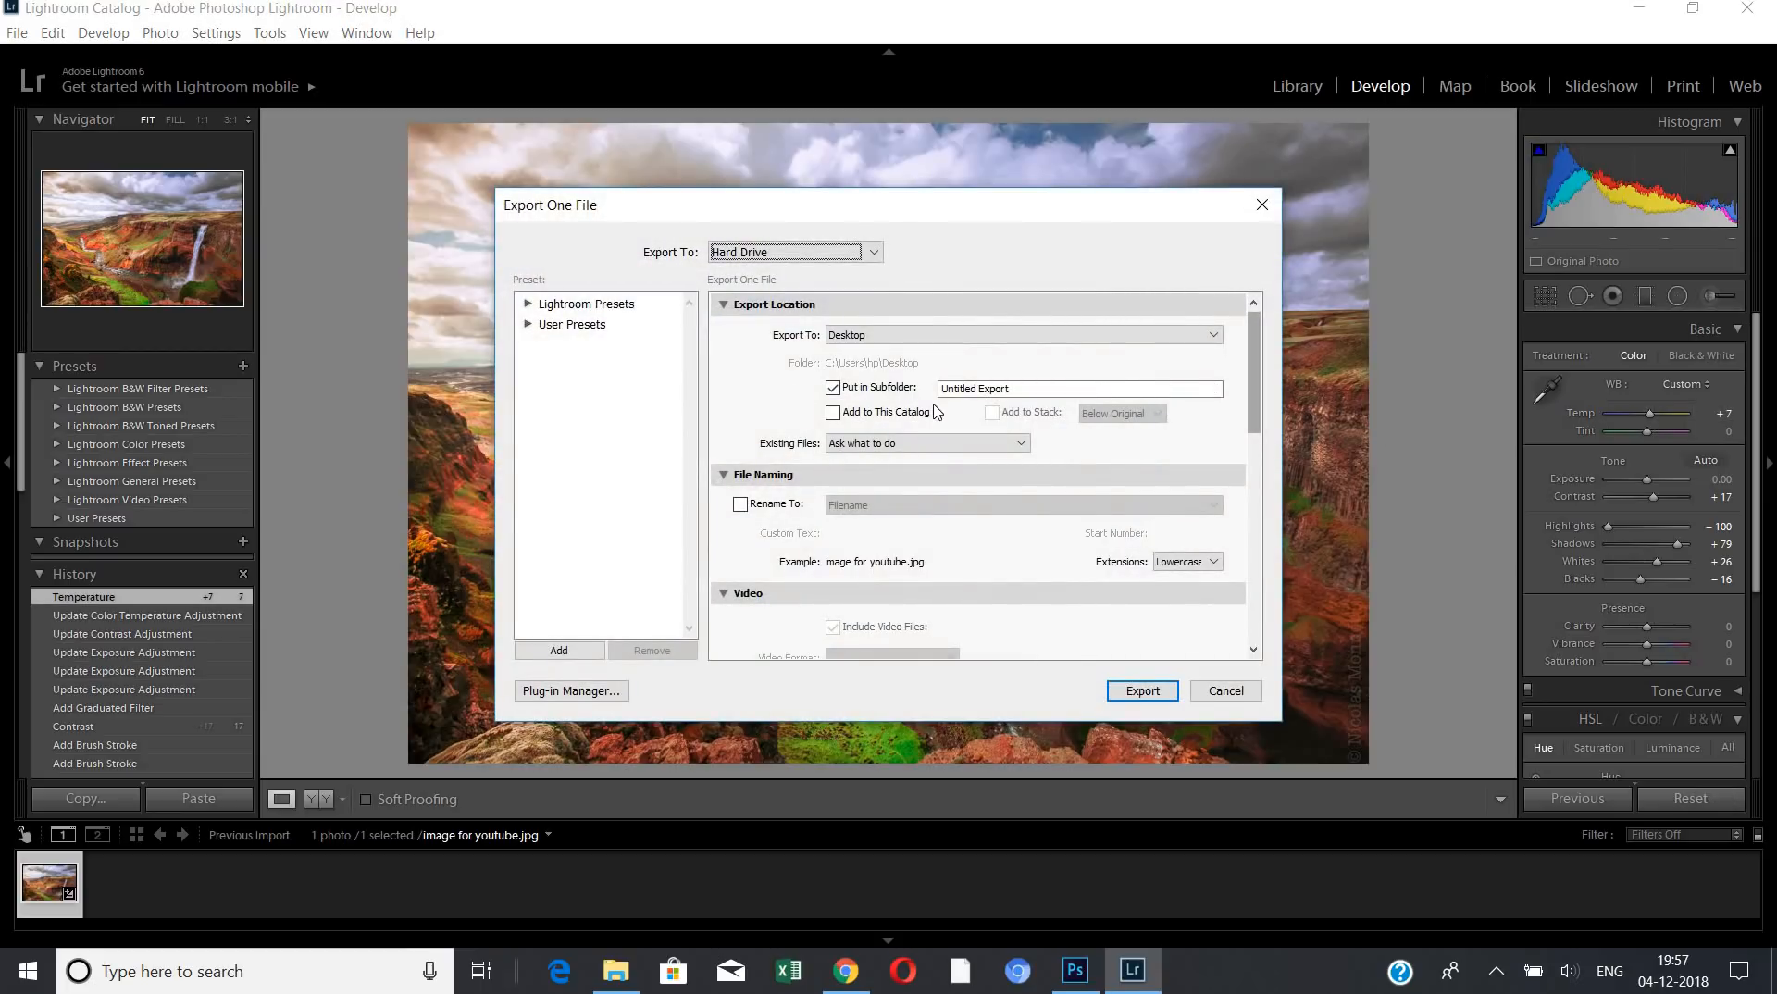
{"action": "left_click", "coordinate": [833, 389]}
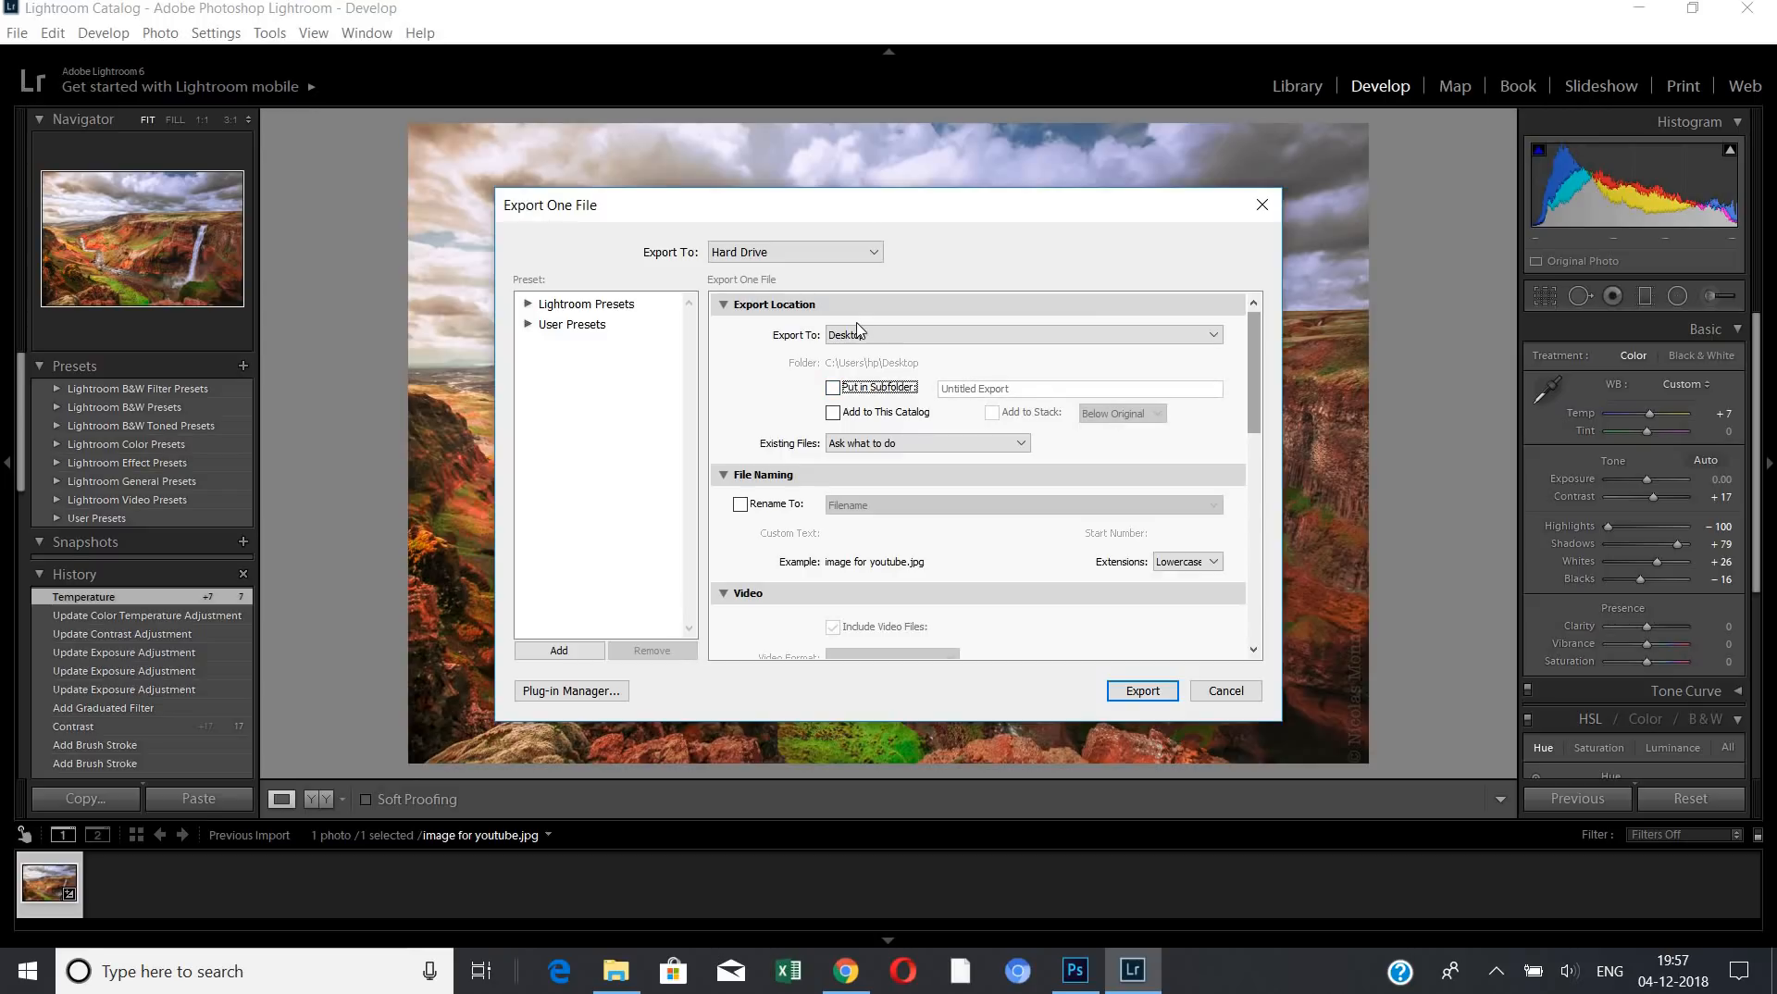
{"action": "left_click", "coordinate": [1160, 700]}
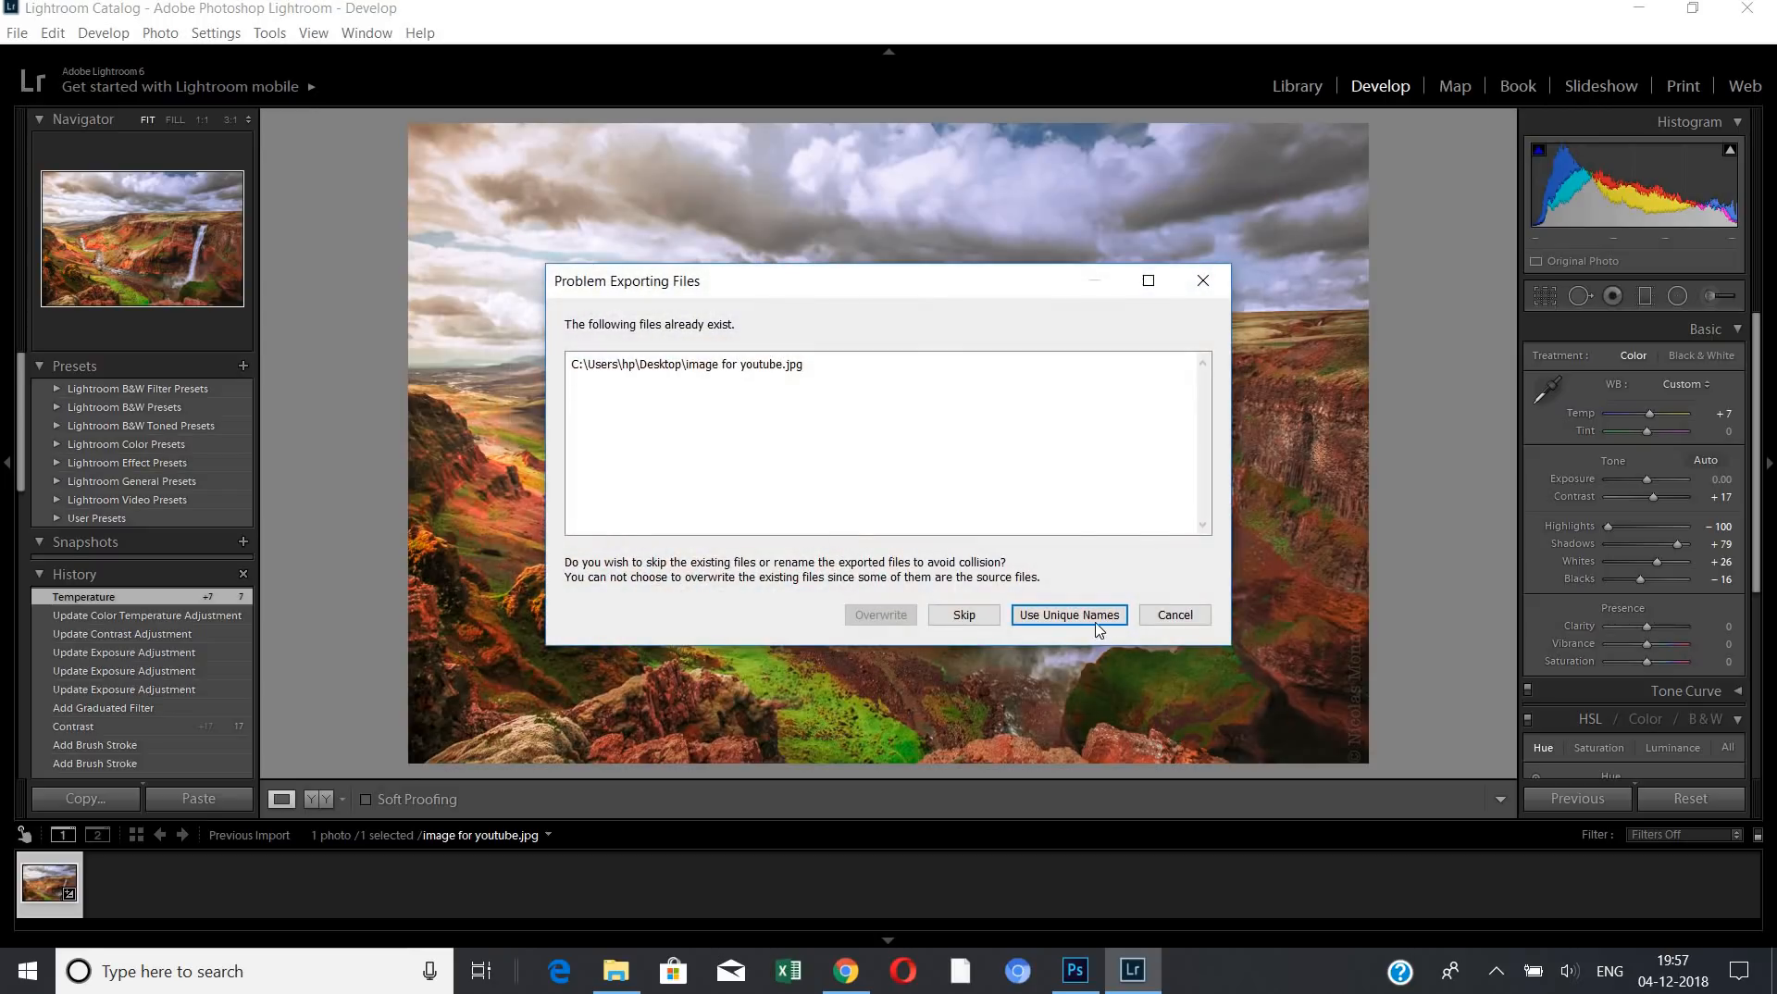
{"action": "left_click", "coordinate": [1098, 629]}
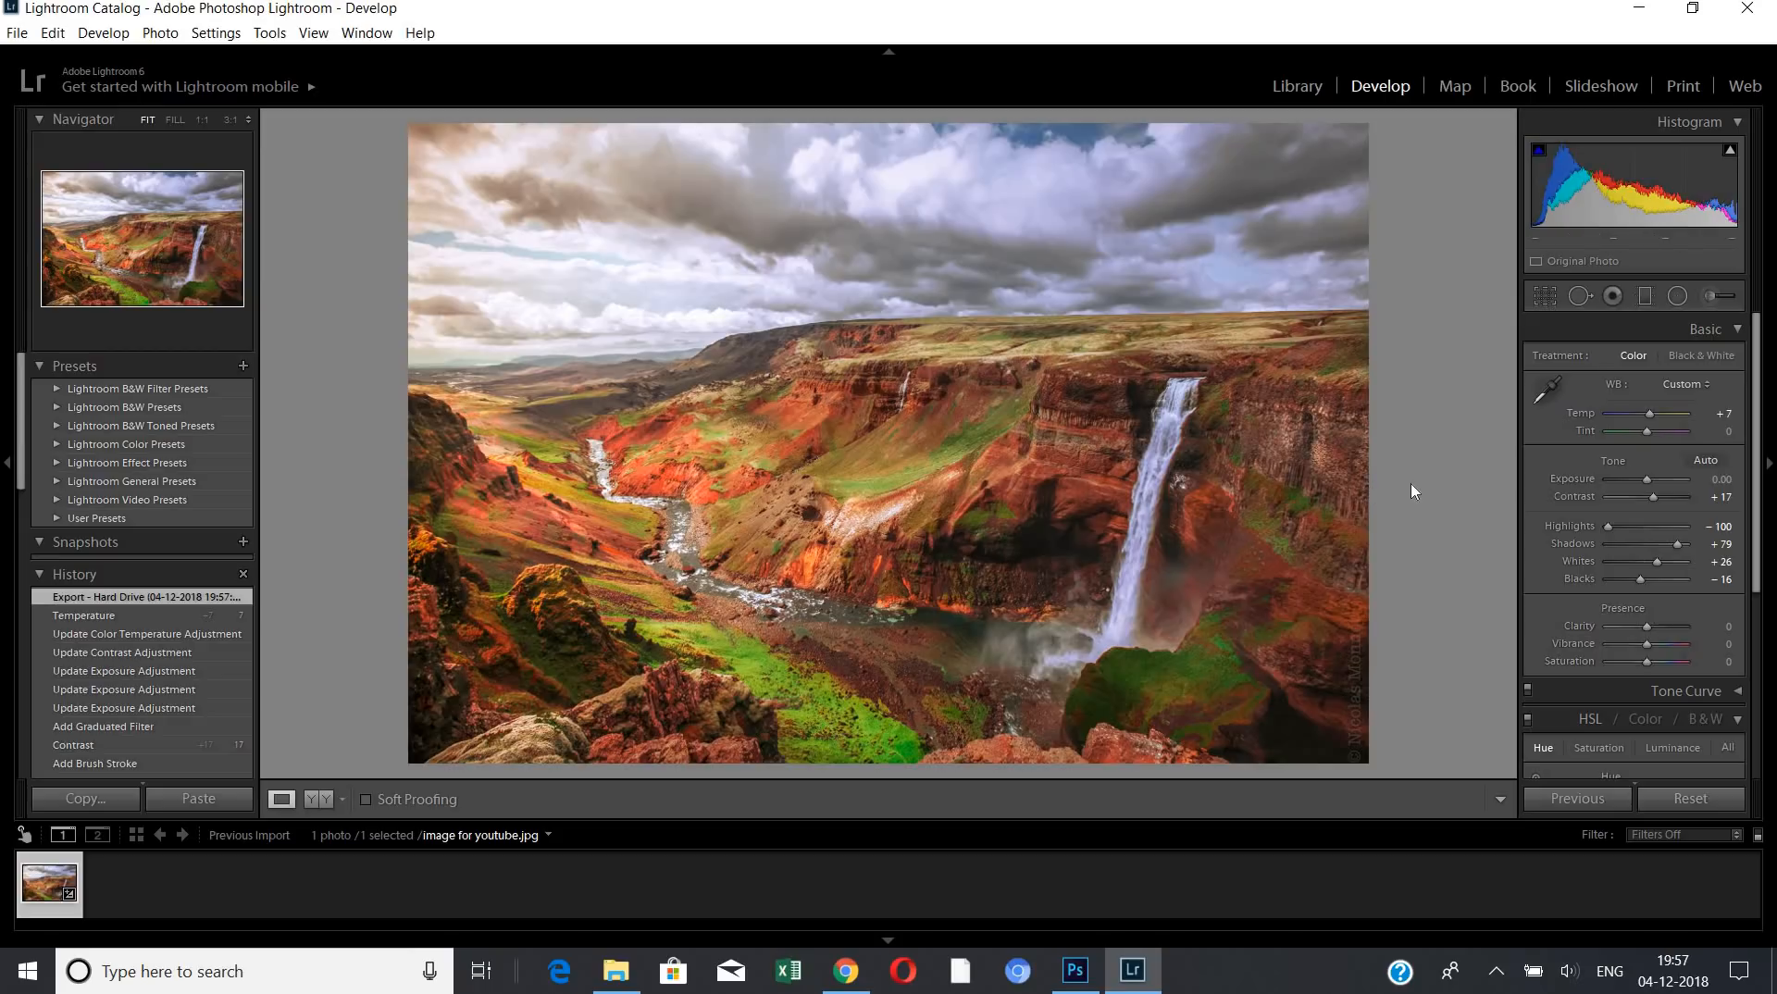
- Compare the photo before and after editing, switch to Photoshop and open "image for youtube-2" from the Desktop
{"action": "key", "text": "backslash"}
{"action": "key", "text": "backslash"}
{"action": "left_click", "coordinate": [1090, 983]}
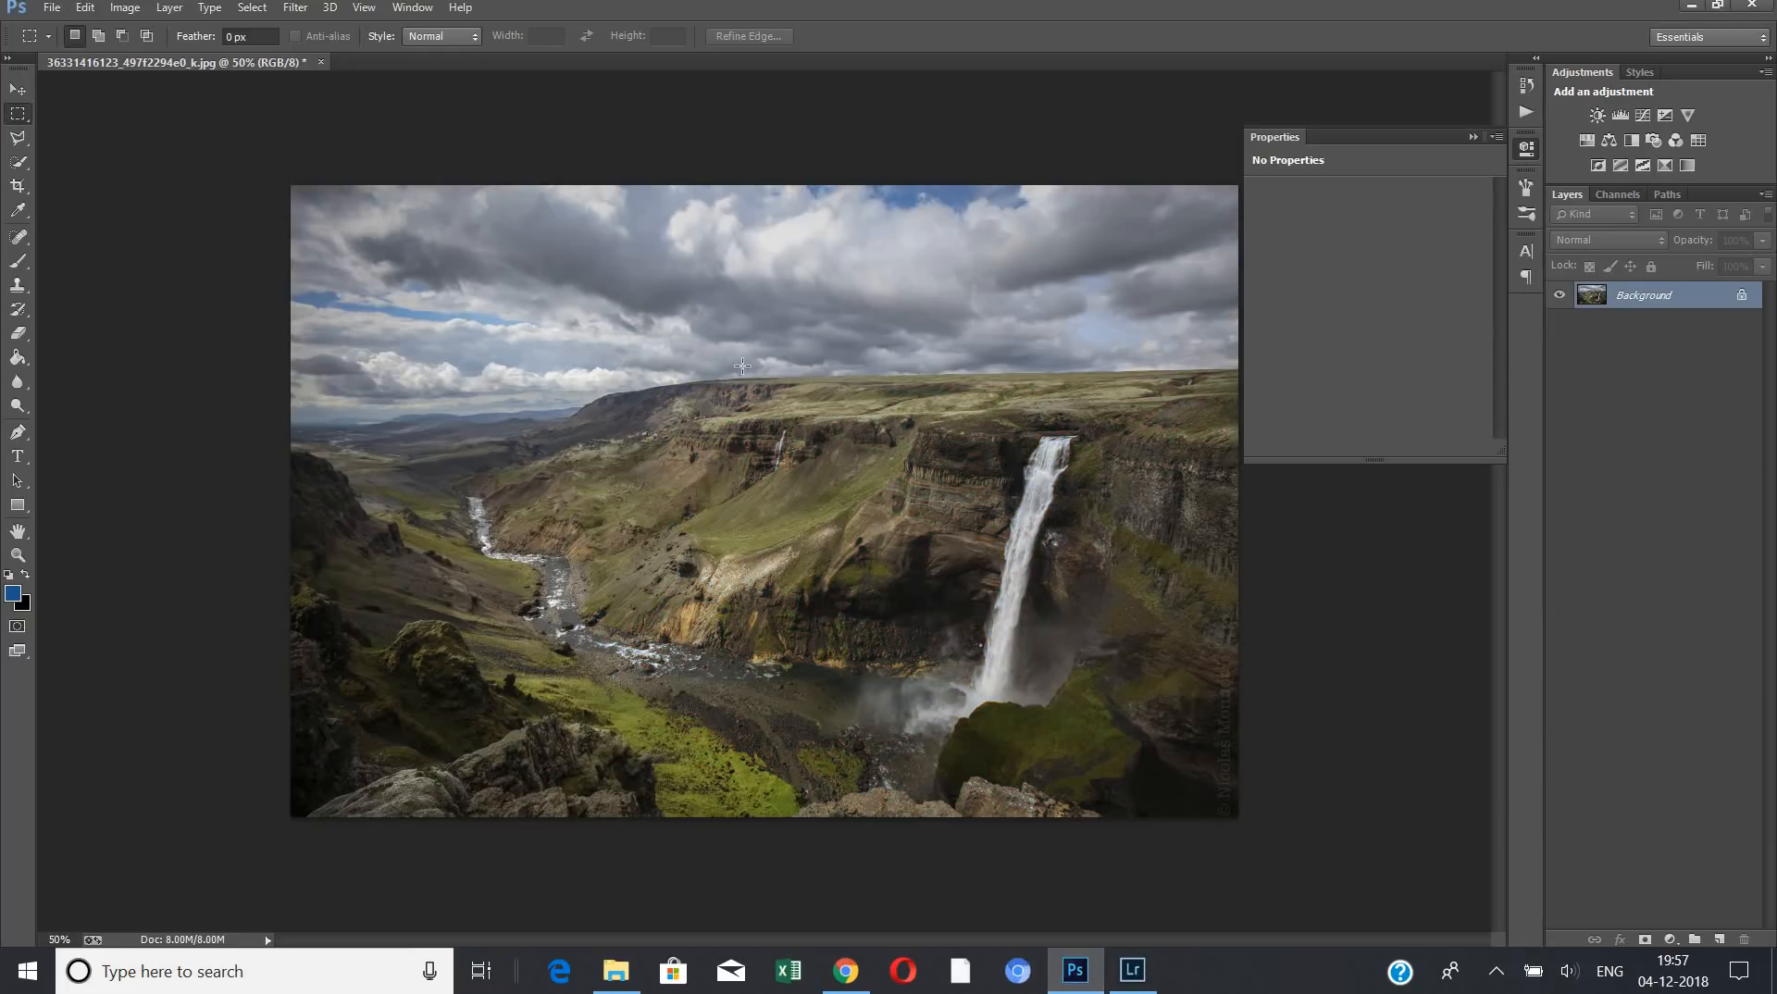
{"action": "left_click", "coordinate": [53, 8]}
{"action": "left_click", "coordinate": [78, 54]}
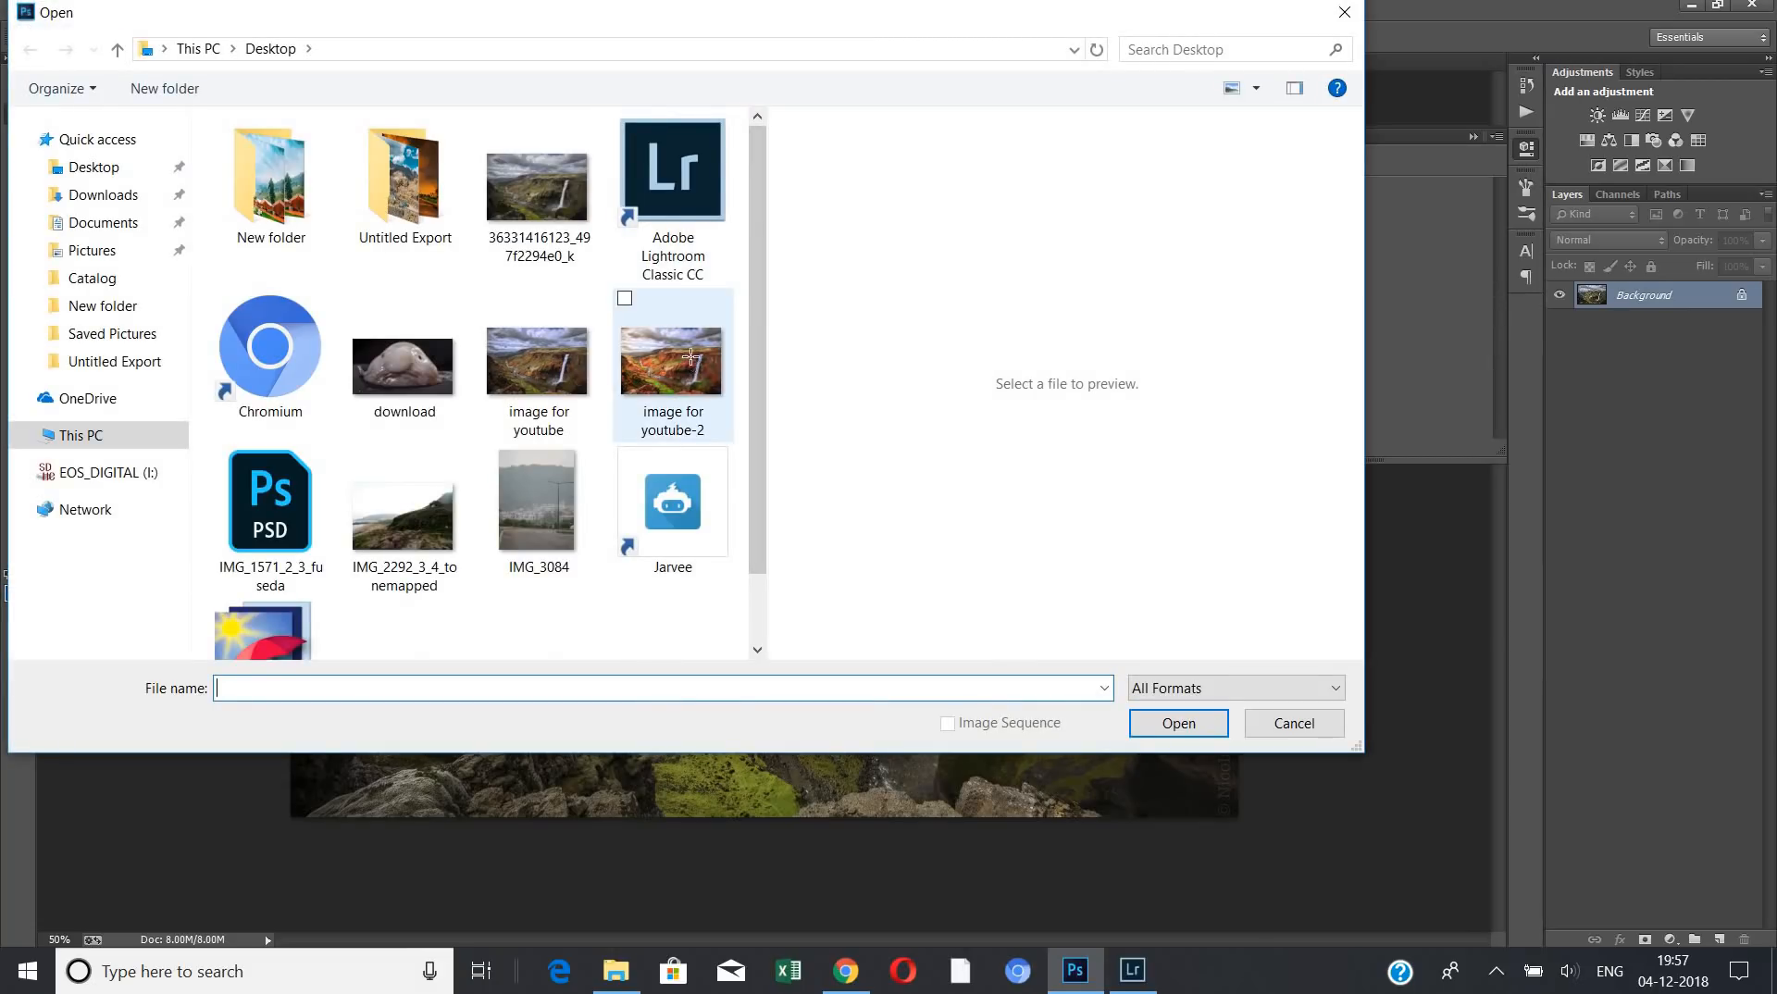
{"action": "double_click", "coordinate": [690, 356]}
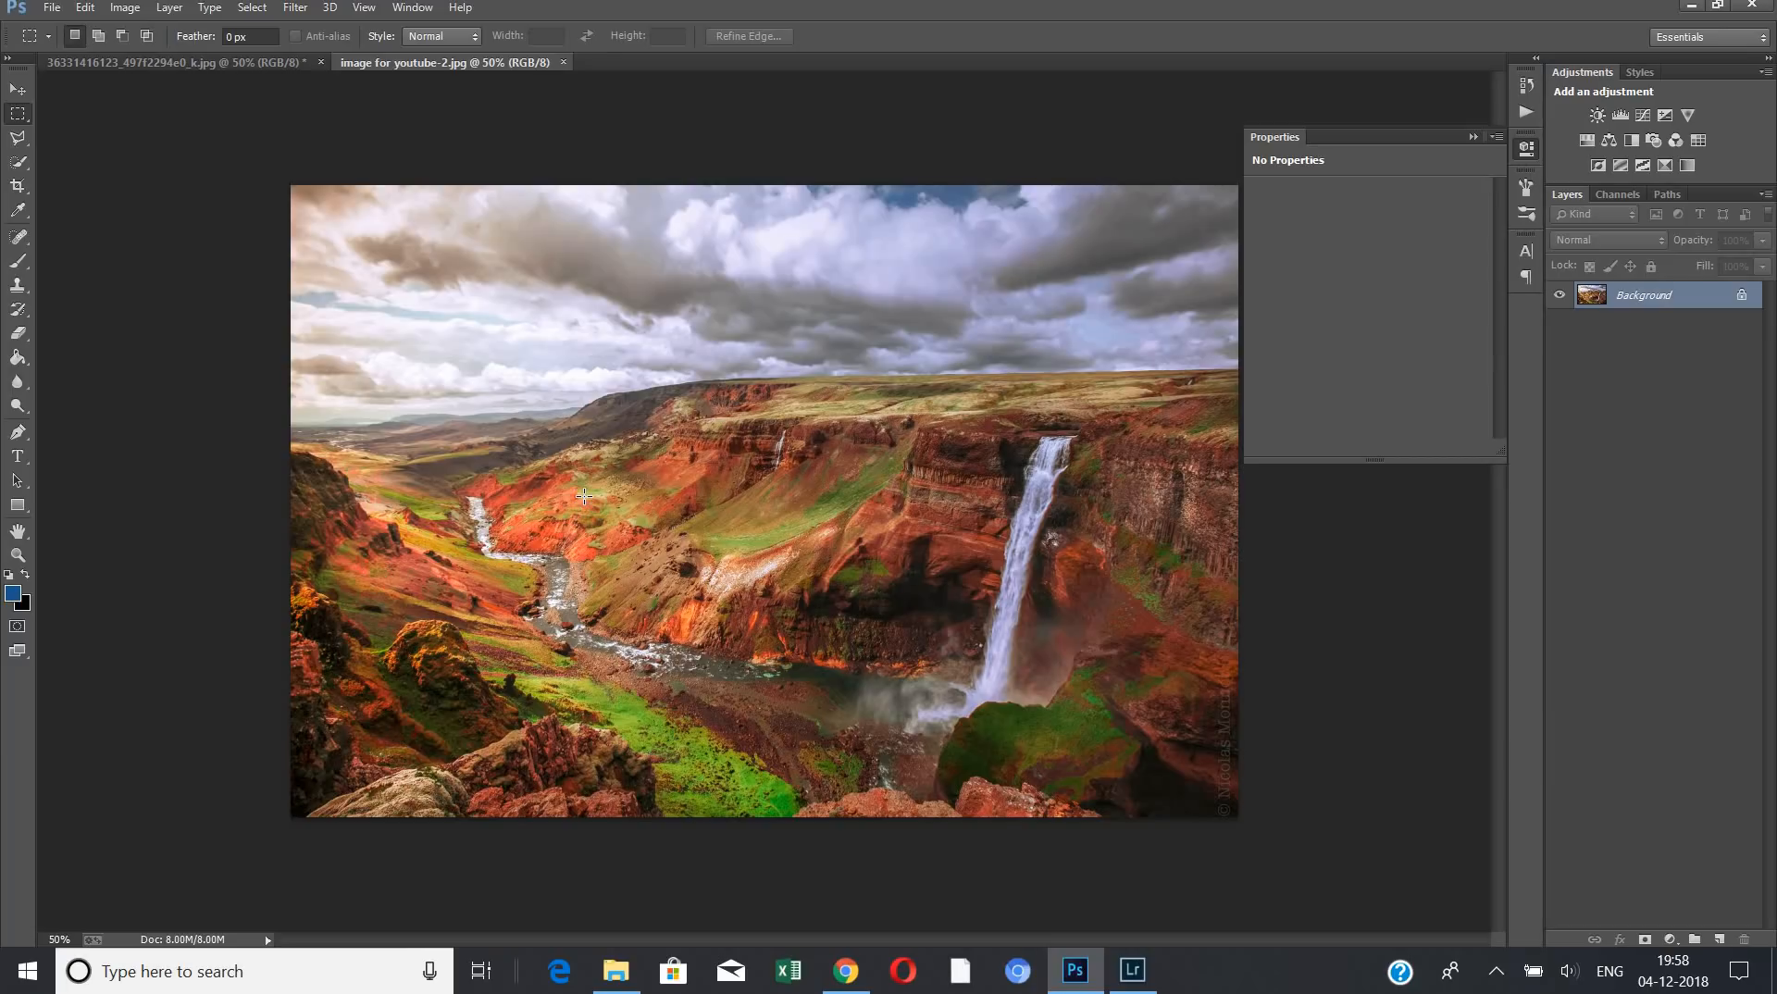
- Duplicate the background layer and apply a Gaussian Blur with a 5.7-pixel radius to the copy
{"action": "key", "text": "ctrl+j"}
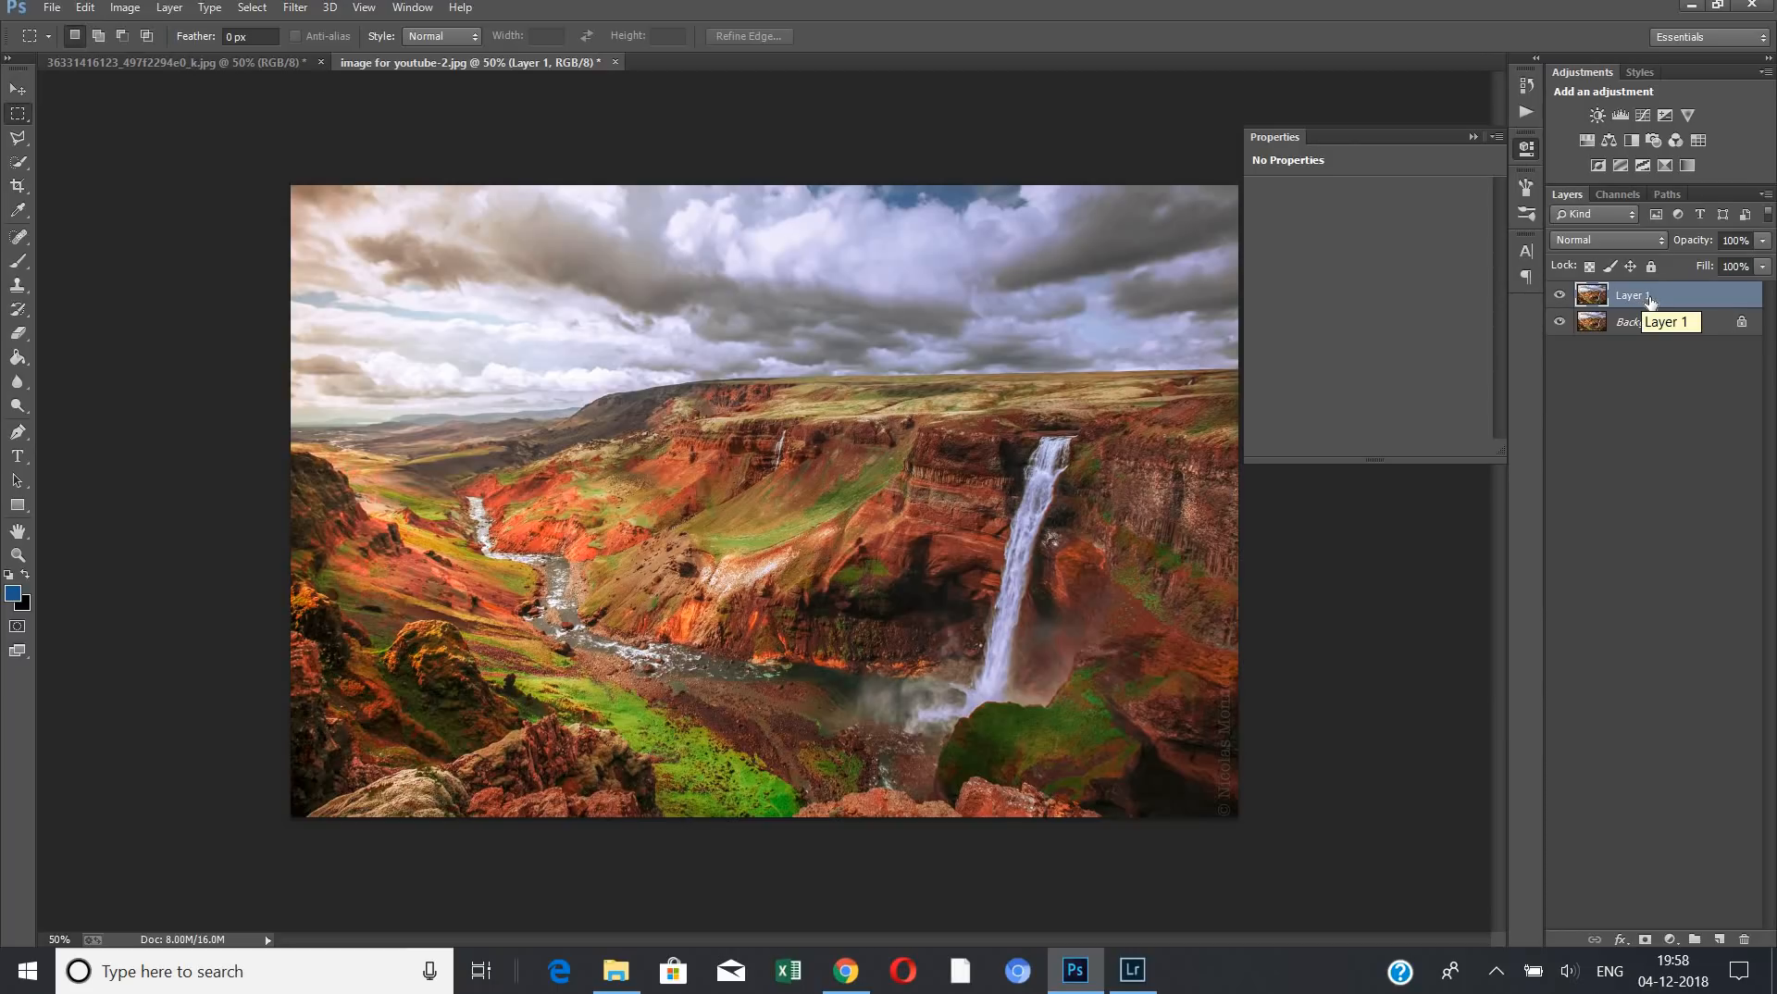
{"action": "left_click", "coordinate": [296, 7]}
{"action": "mouse_move", "coordinate": [468, 240]}
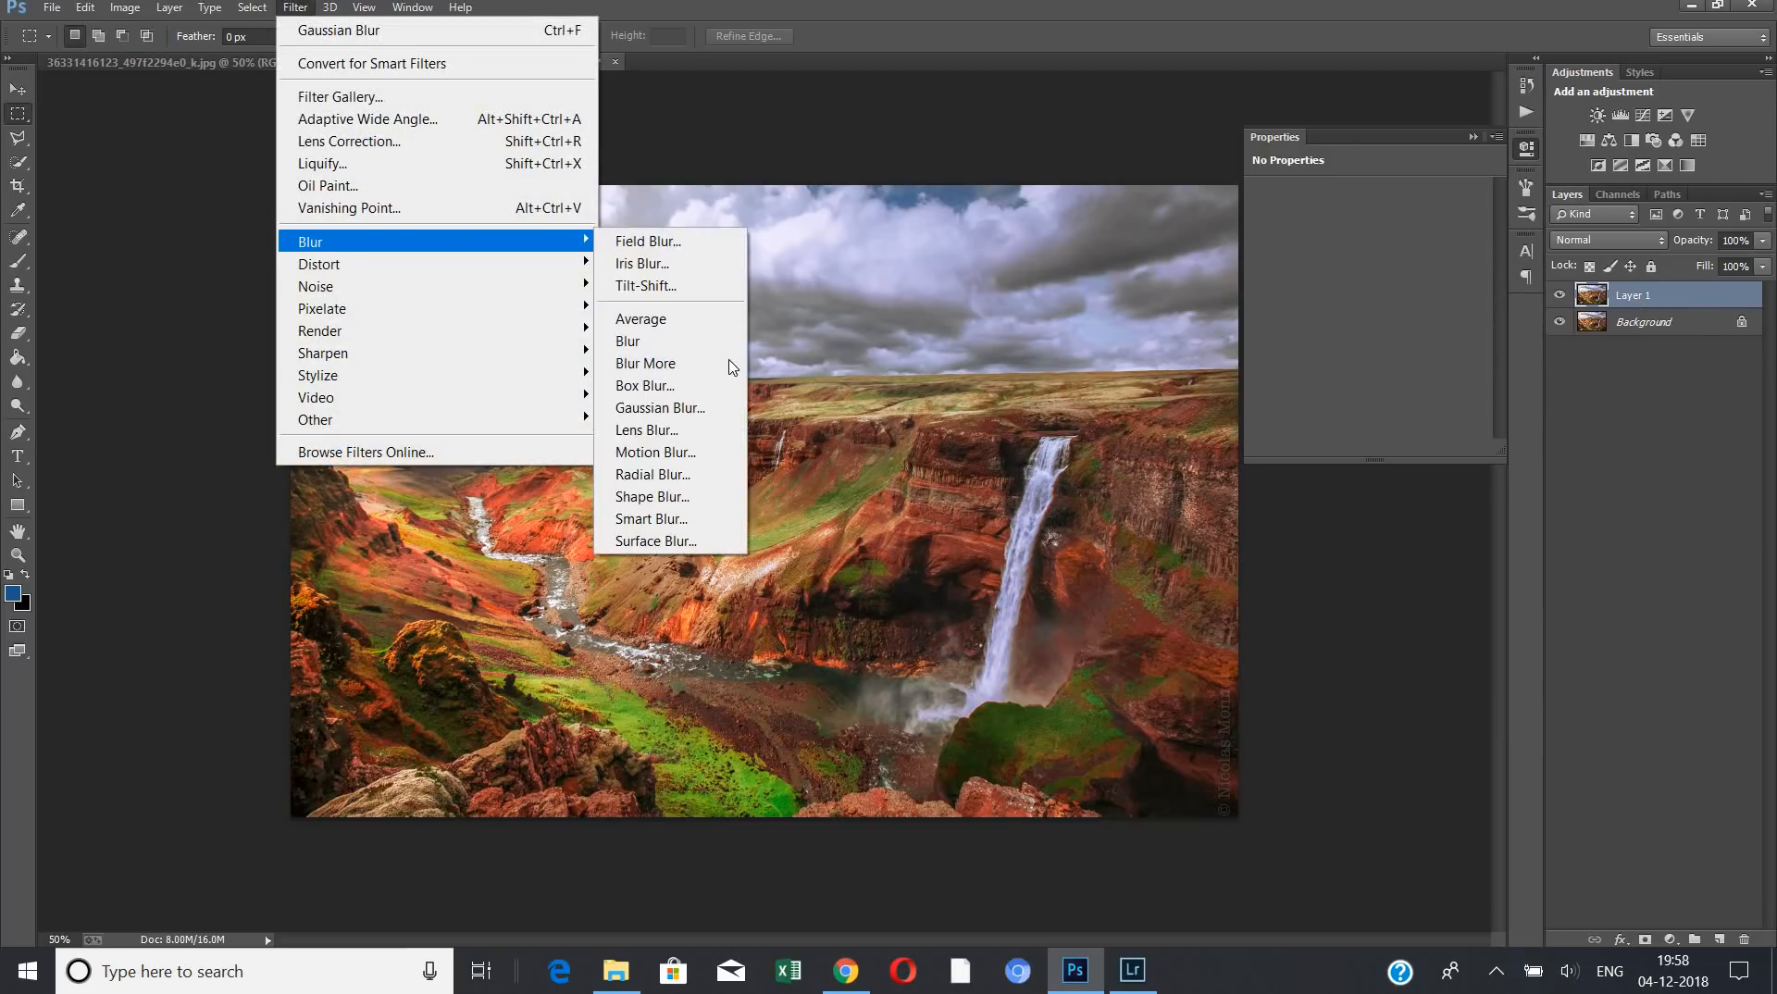
{"action": "left_click", "coordinate": [727, 408]}
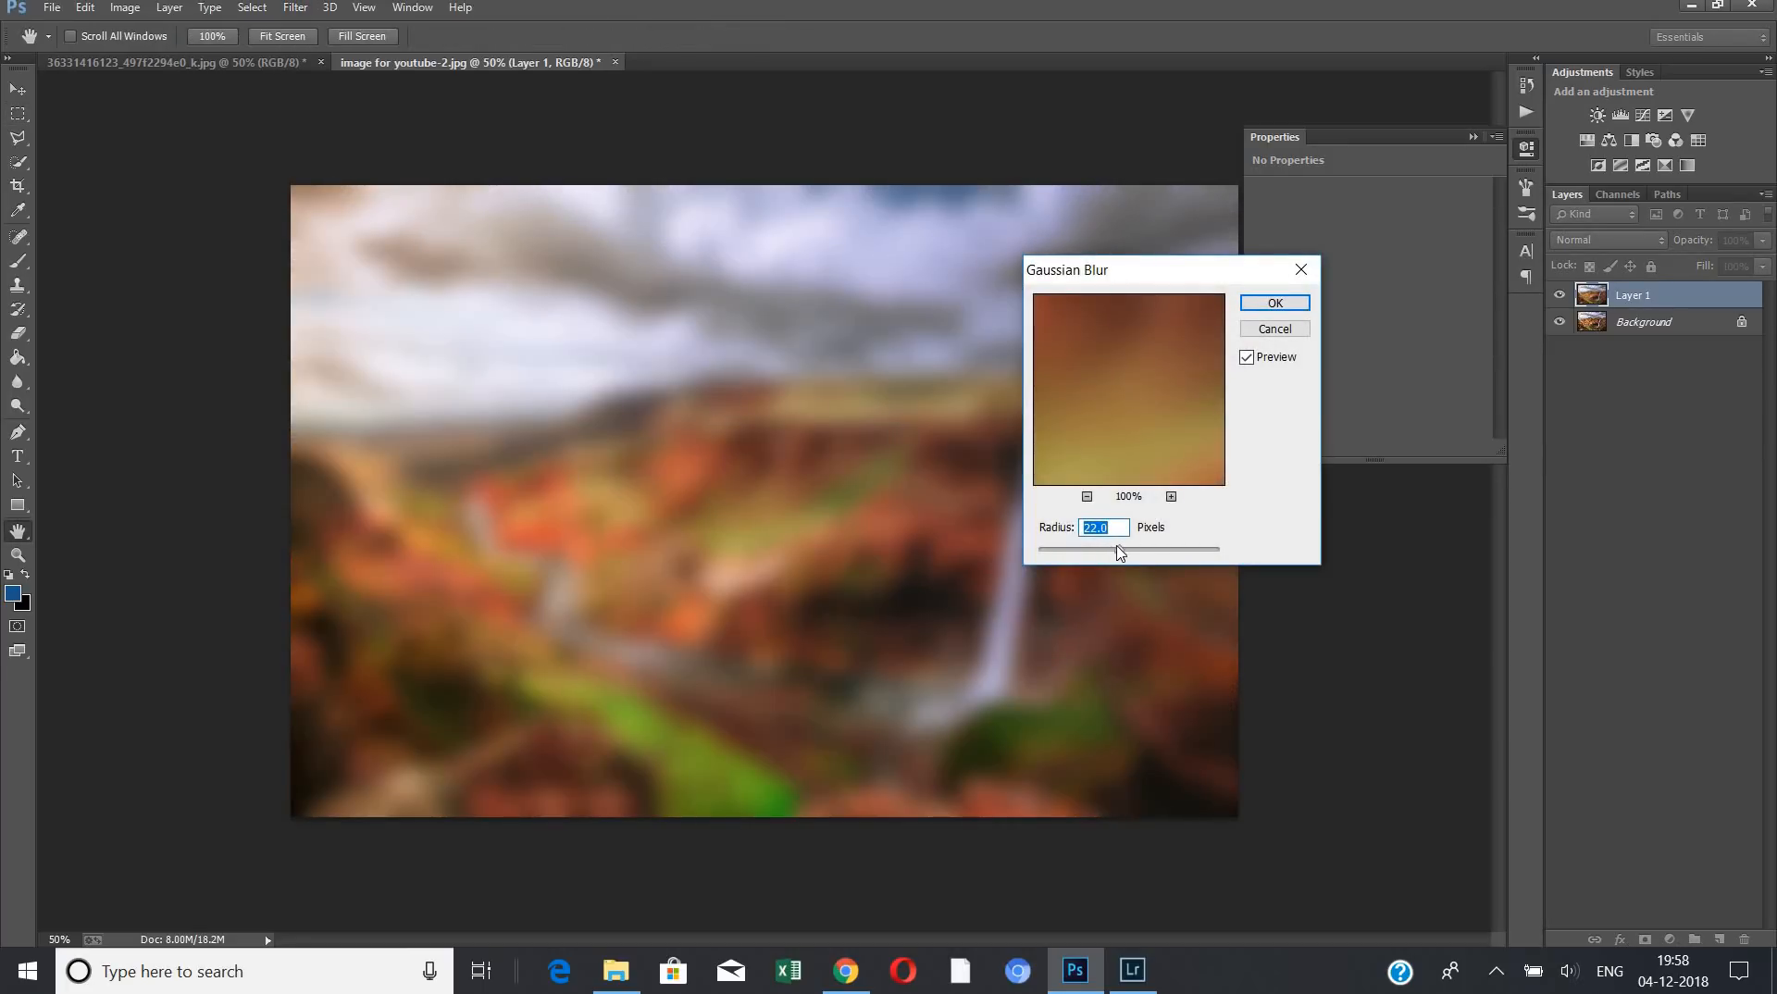
{"action": "left_click_drag", "start_coordinate": [1099, 554], "coordinate": [1093, 554]}
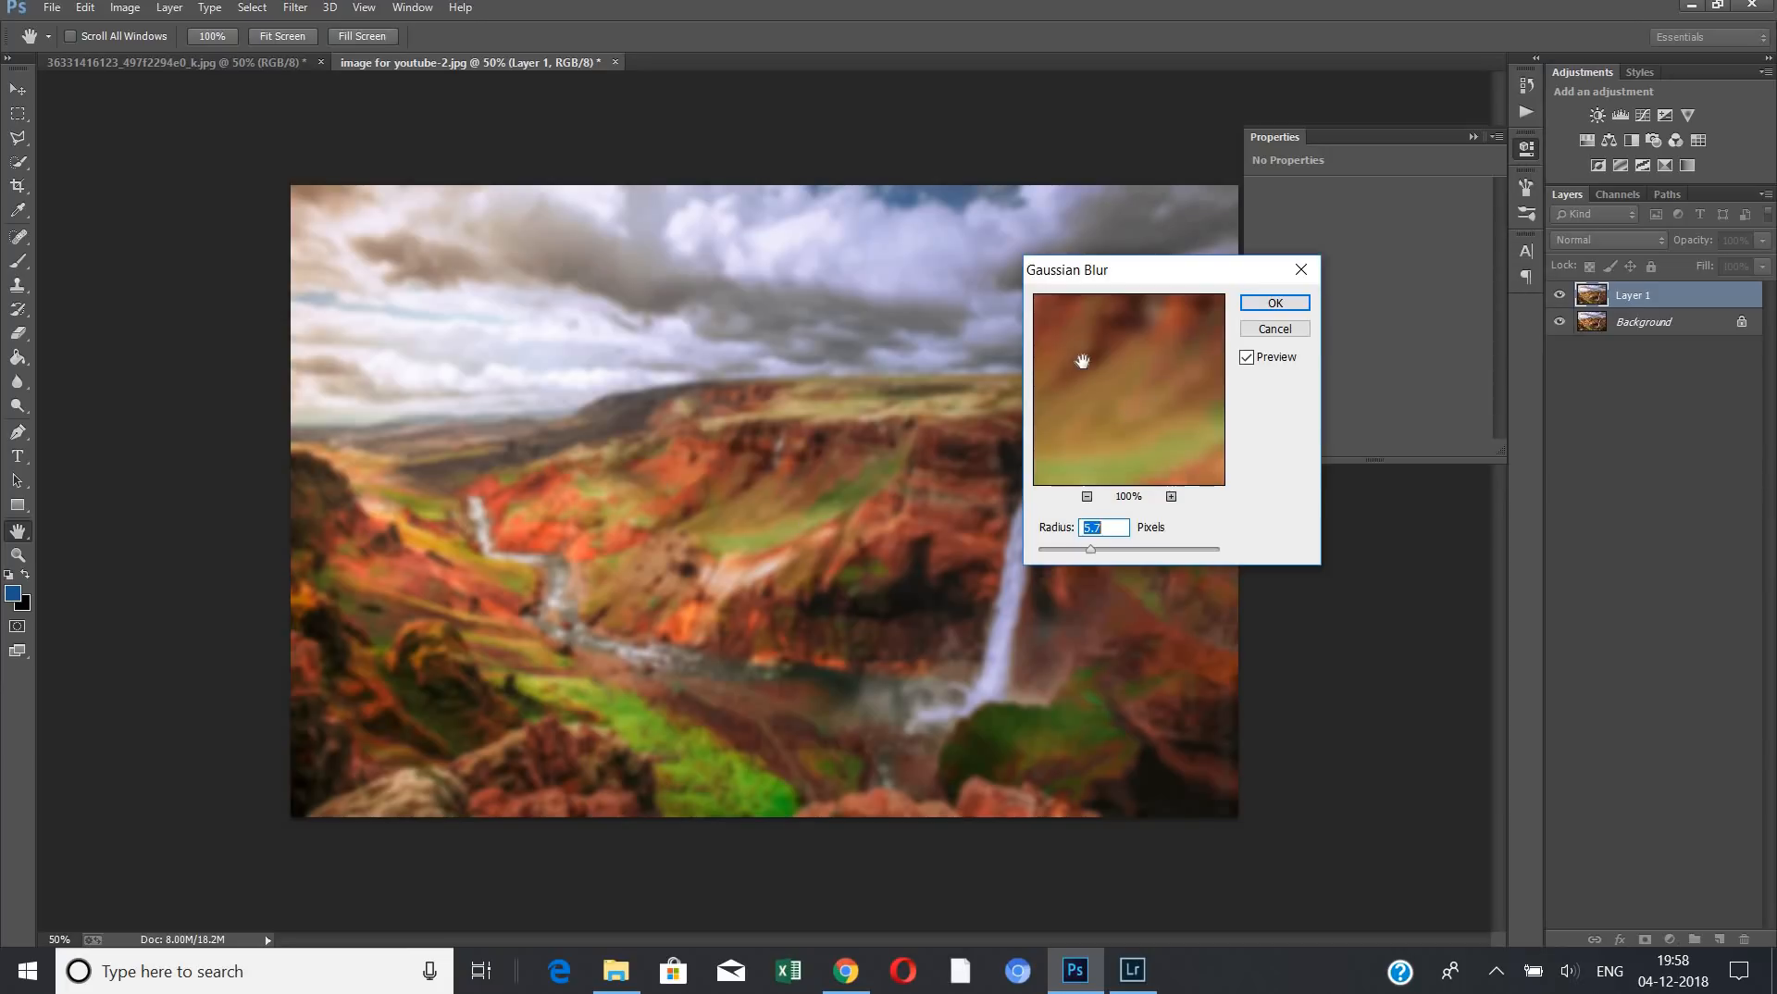
{"action": "left_click", "coordinate": [1275, 309]}
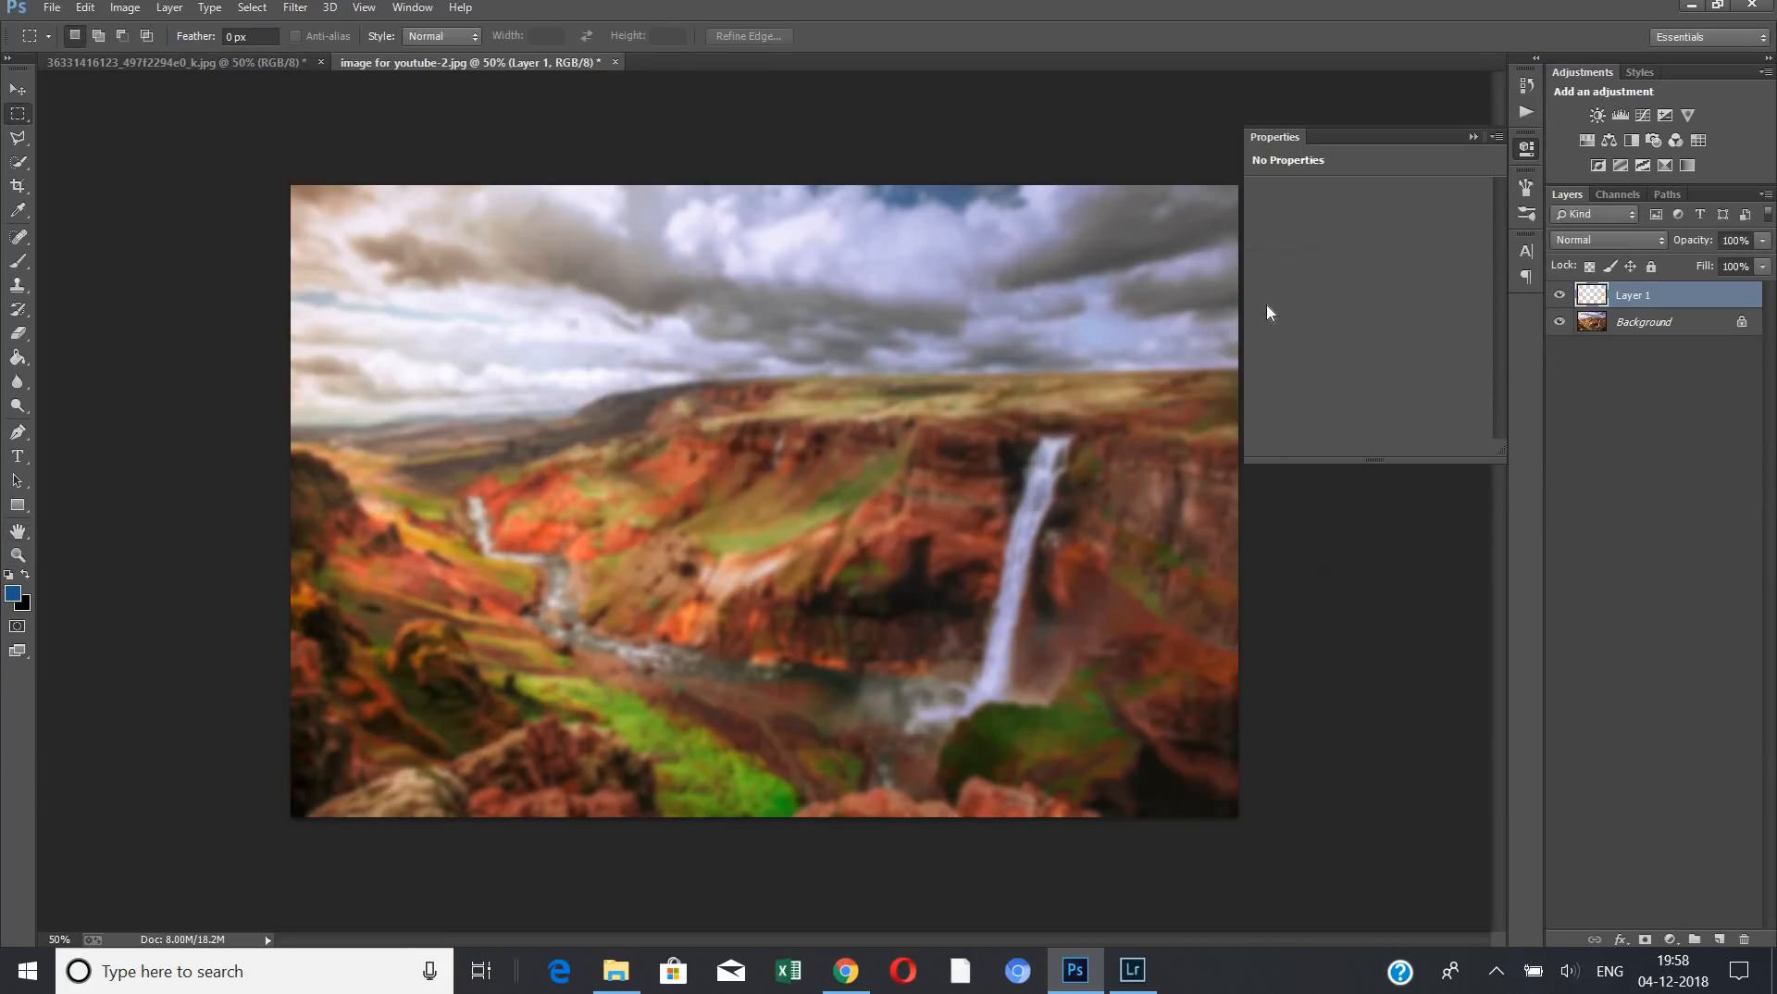
{"action": "left_click", "coordinate": [131, 13]}
{"action": "mouse_move", "coordinate": [153, 67]}
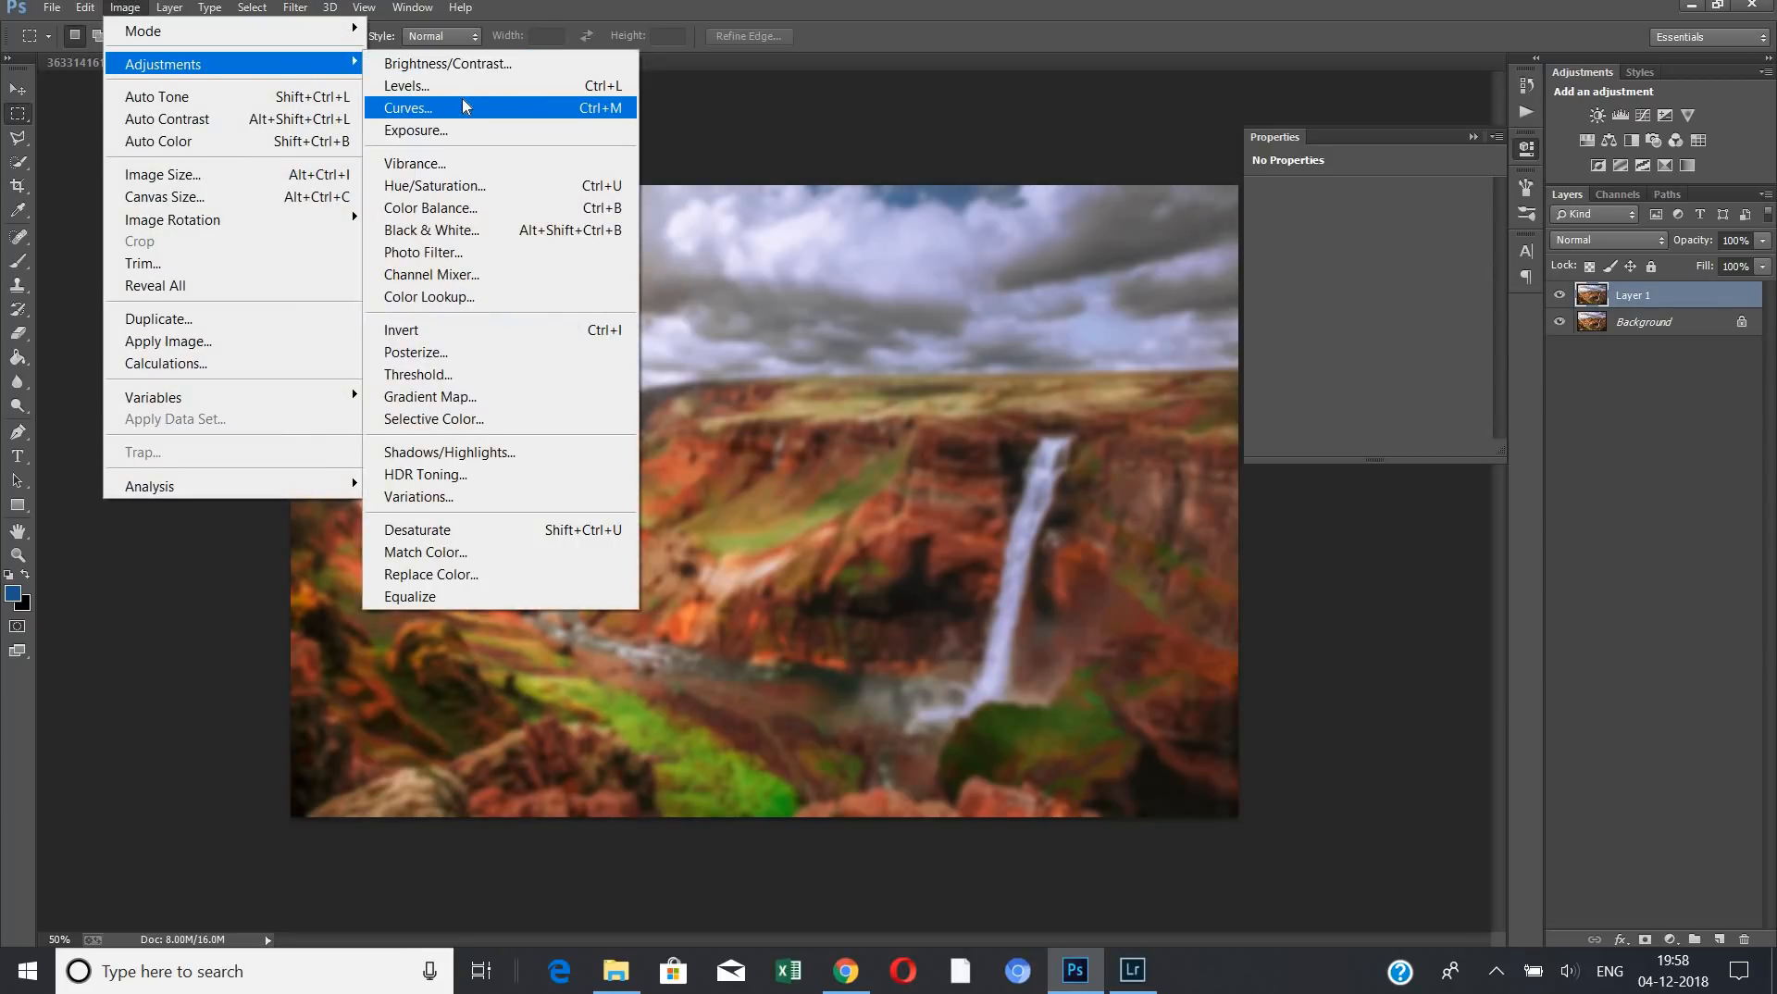
{"action": "left_click", "coordinate": [466, 107]}
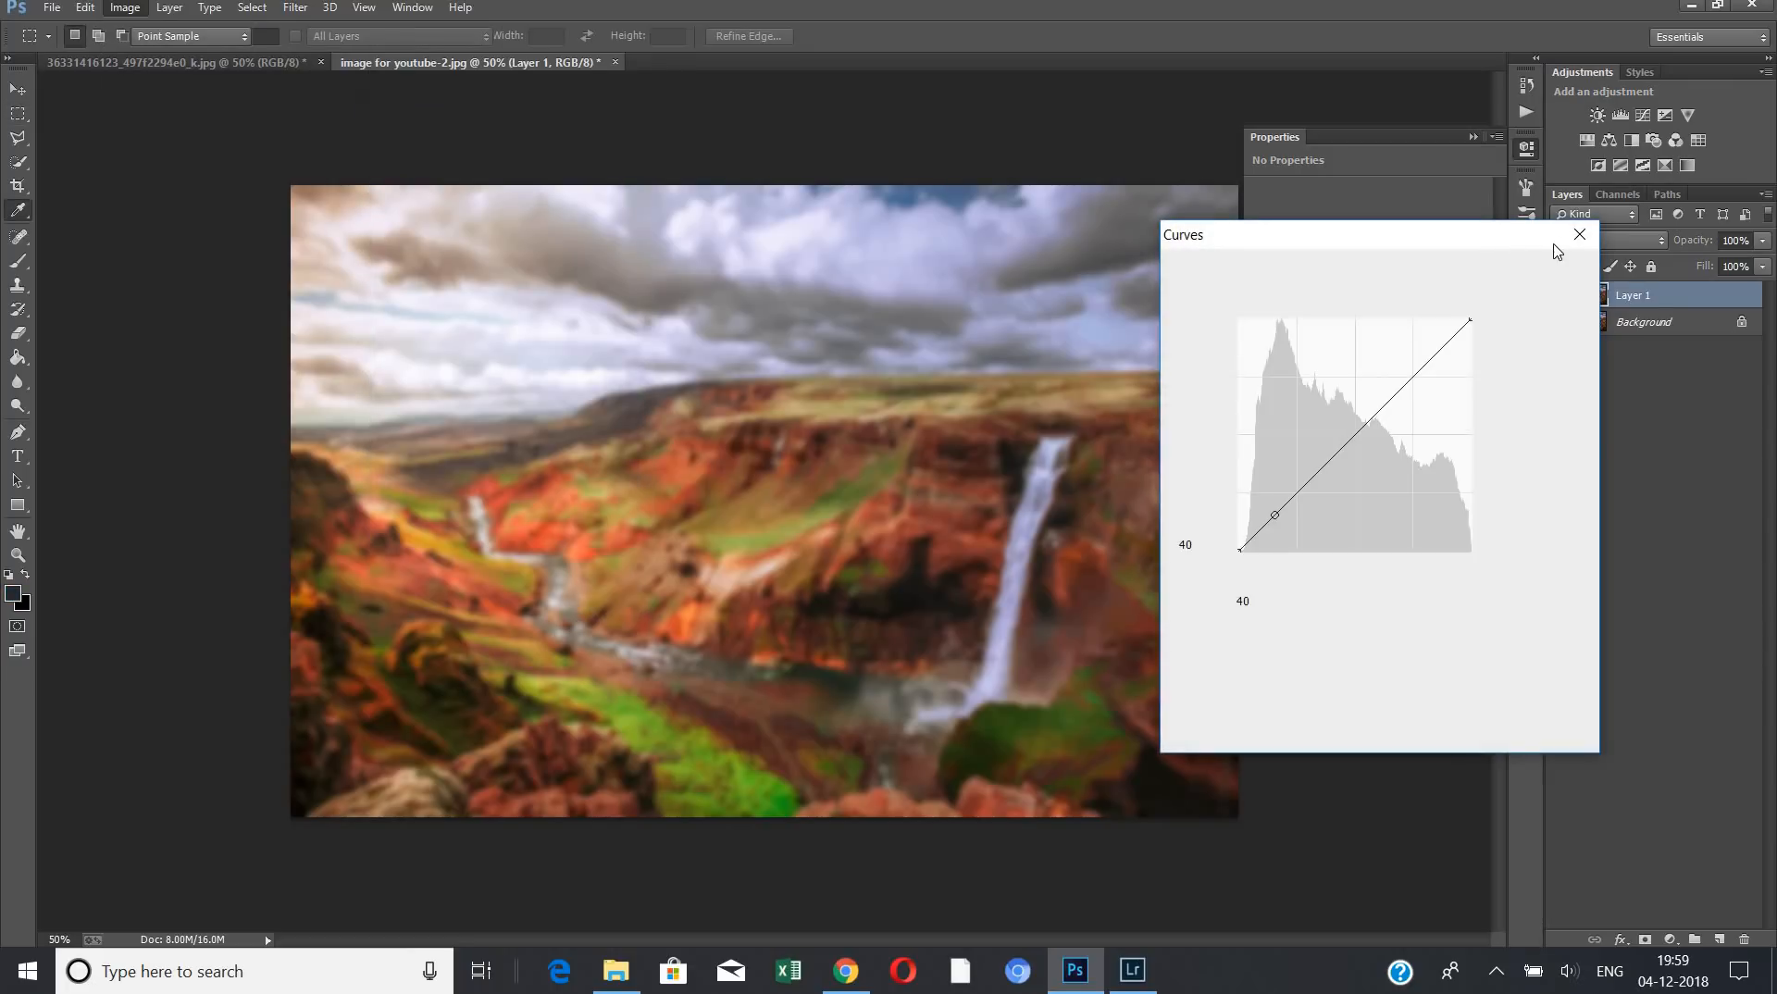
- Apply Levels to the blurred layer with input black point 18 and white point 226
{"action": "left_click", "coordinate": [128, 9]}
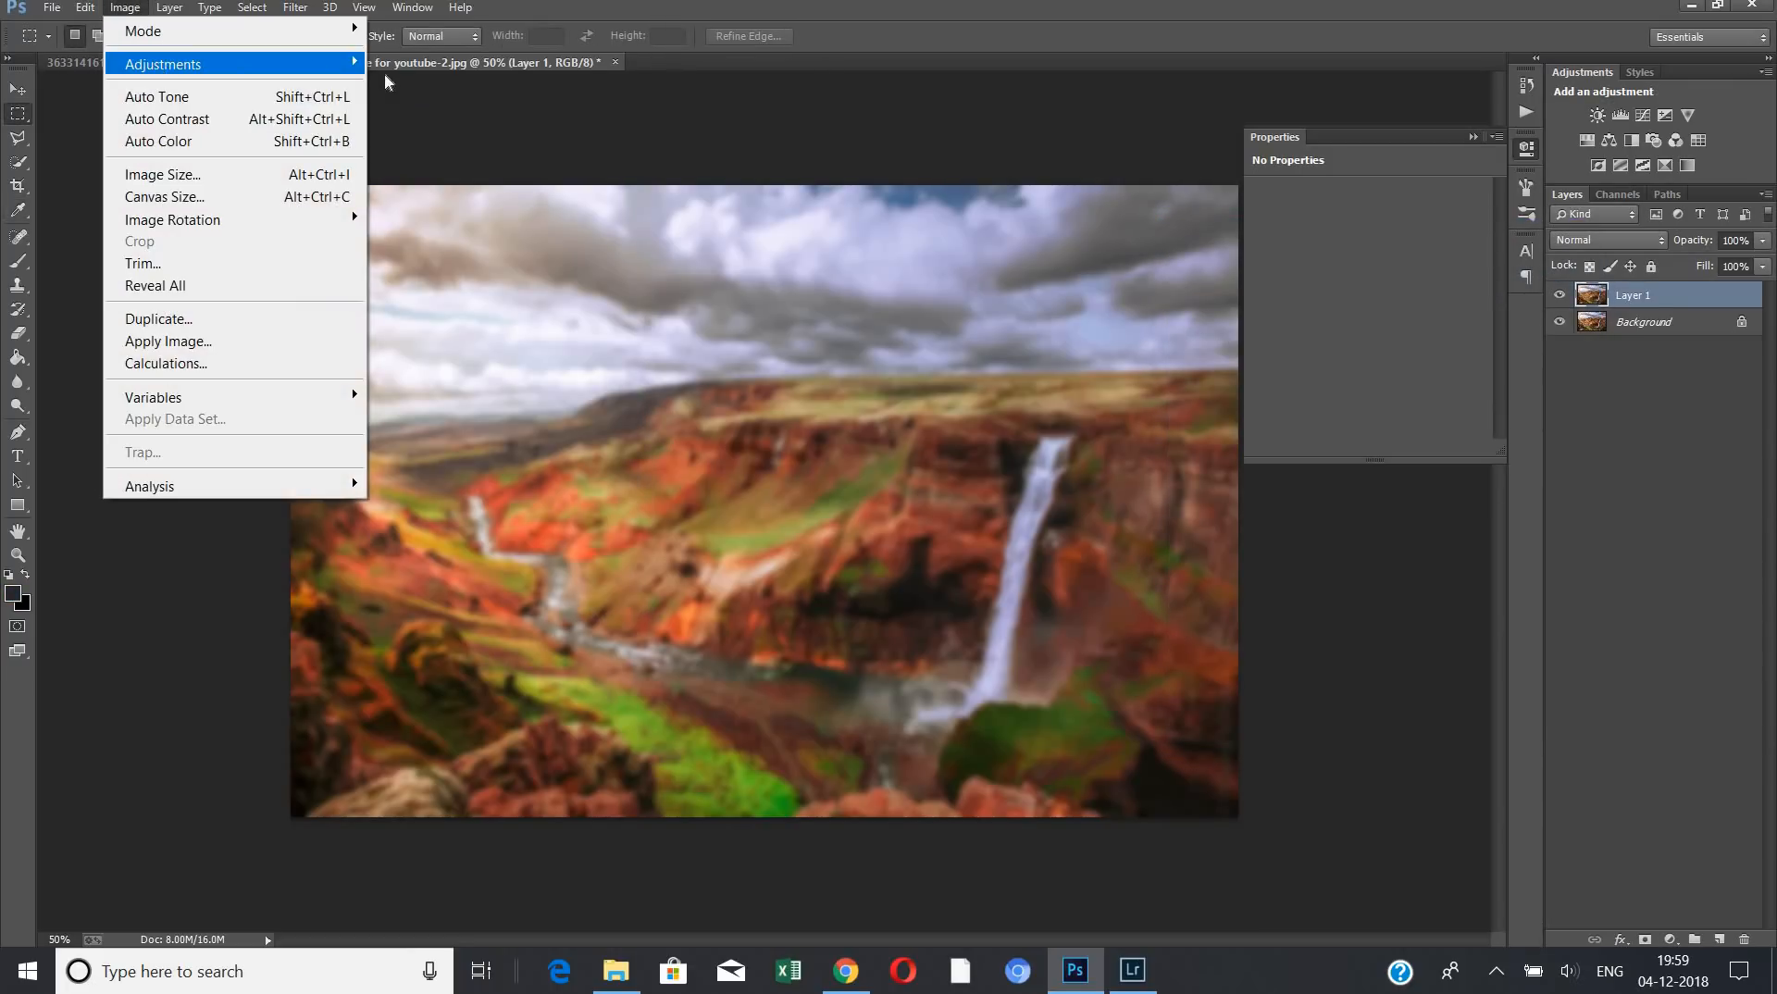
{"action": "mouse_move", "coordinate": [159, 70]}
{"action": "left_click", "coordinate": [443, 89]}
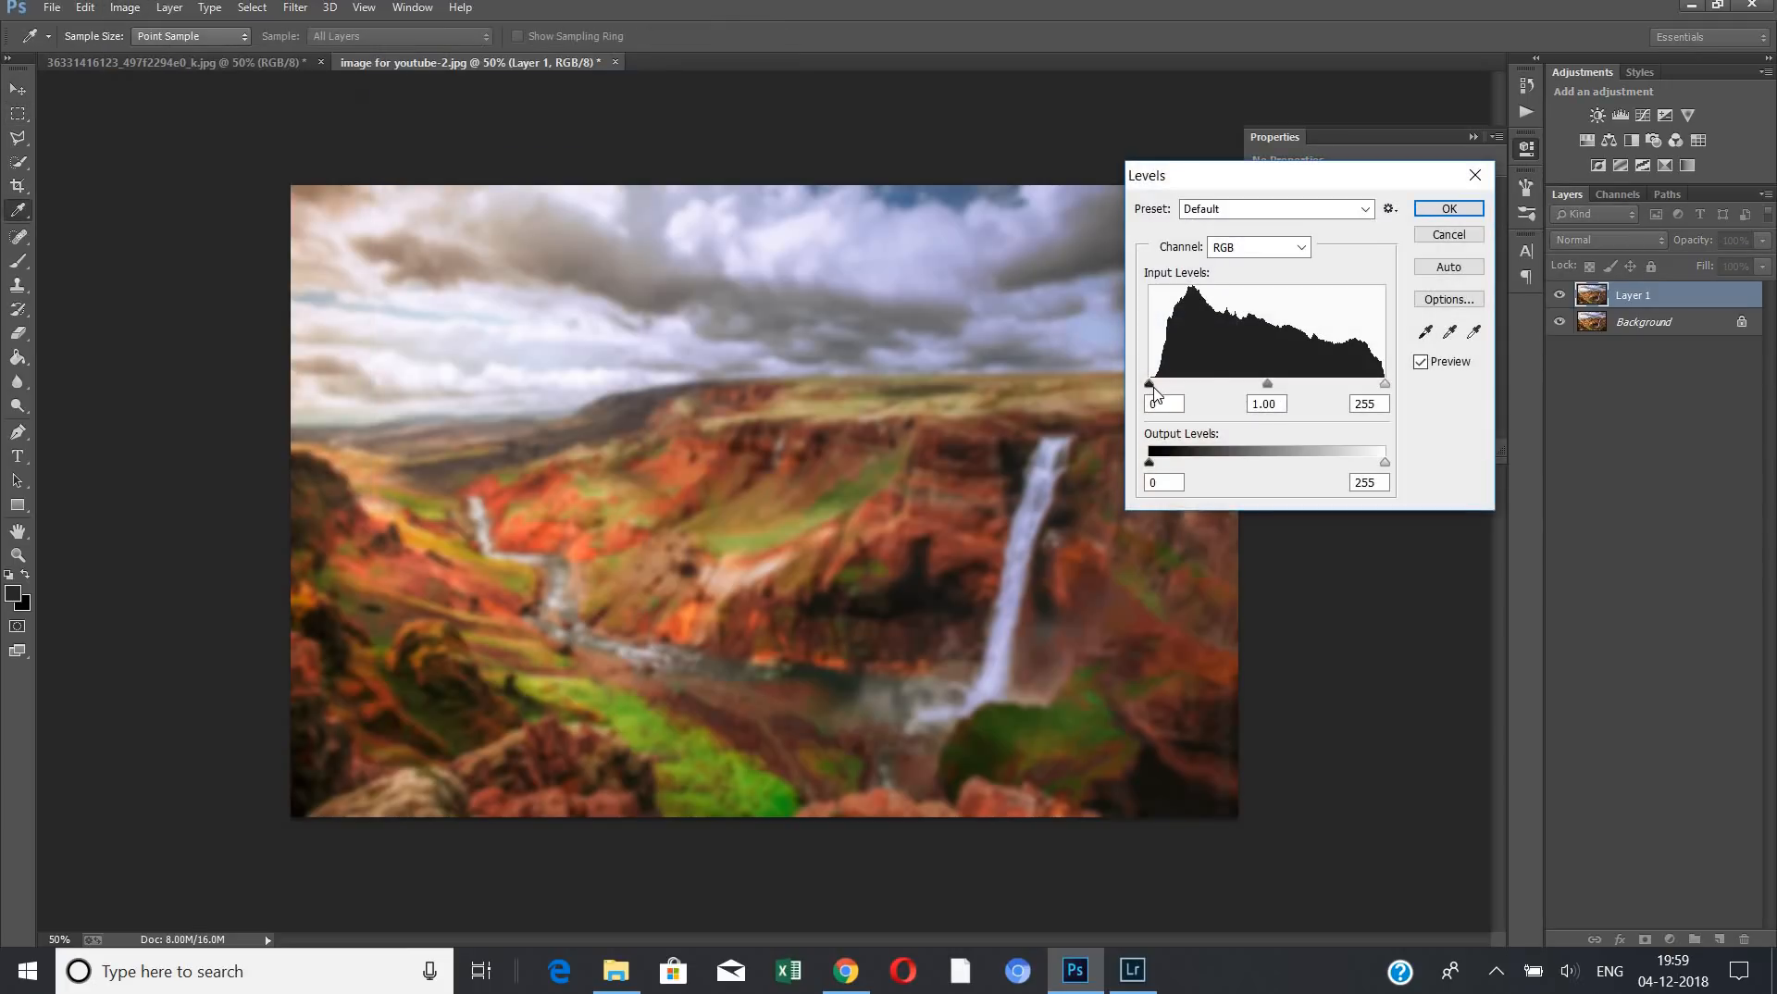
{"action": "left_click_drag", "start_coordinate": [1154, 384], "coordinate": [1167, 387]}
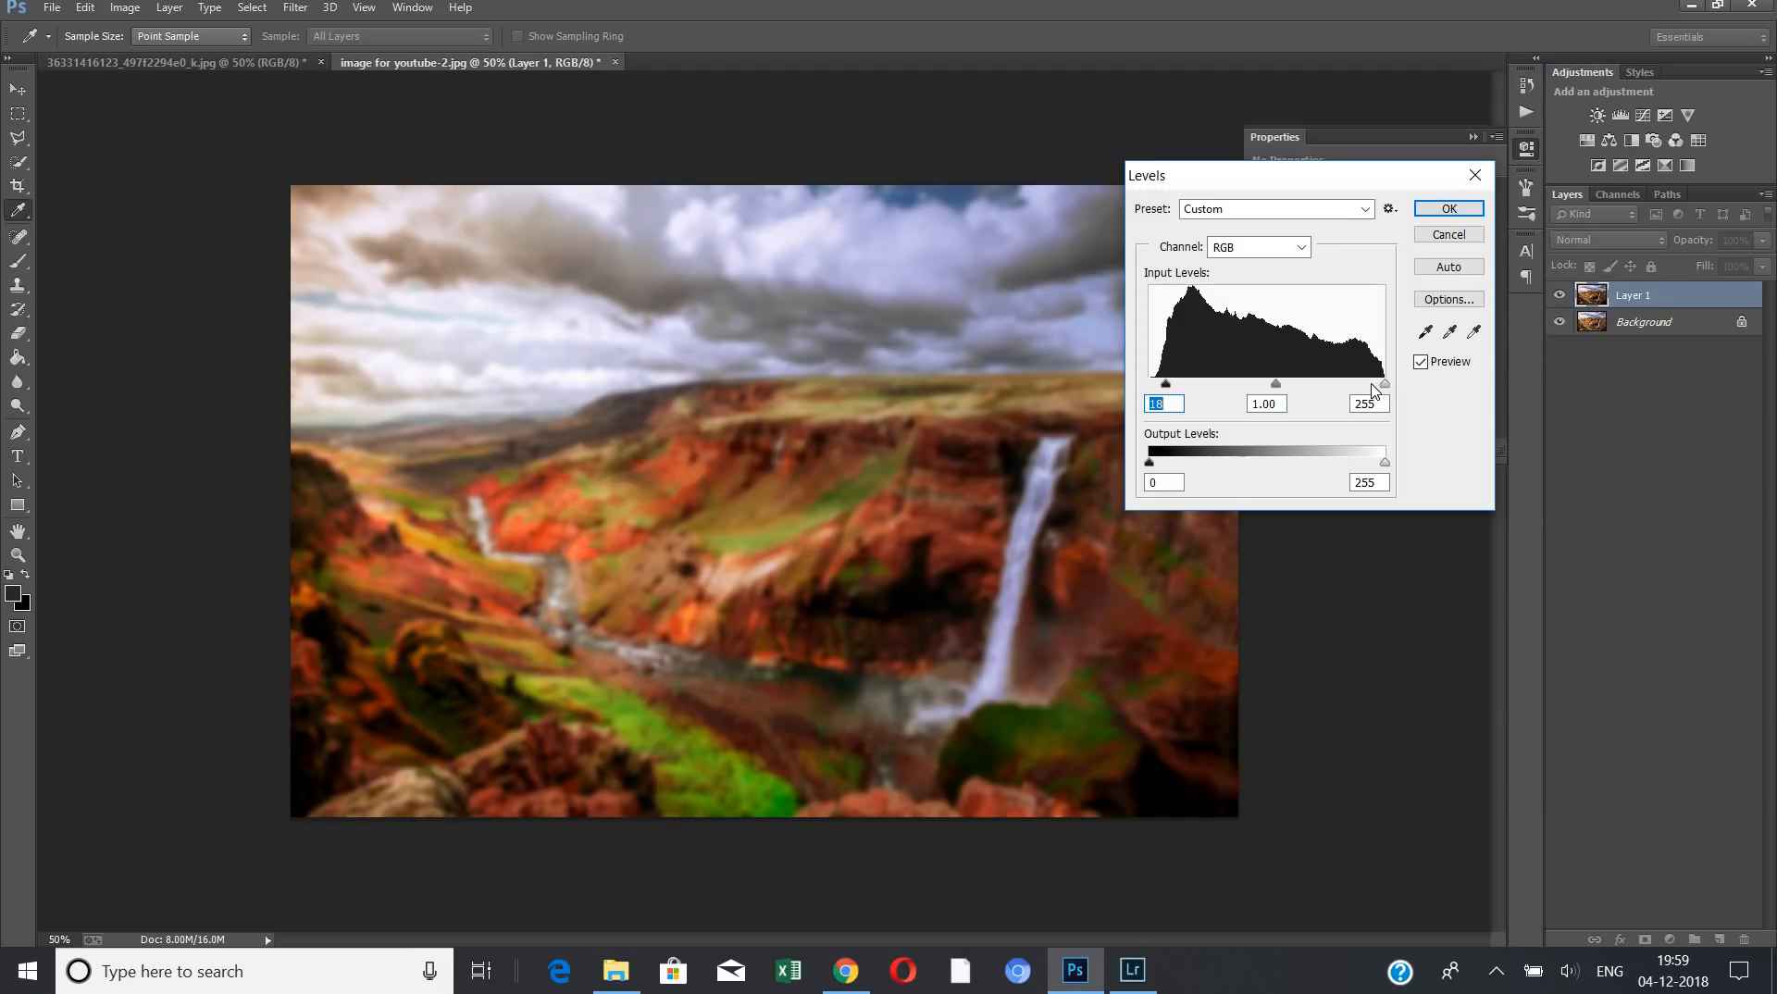
{"action": "left_click_drag", "start_coordinate": [1374, 387], "coordinate": [1359, 387]}
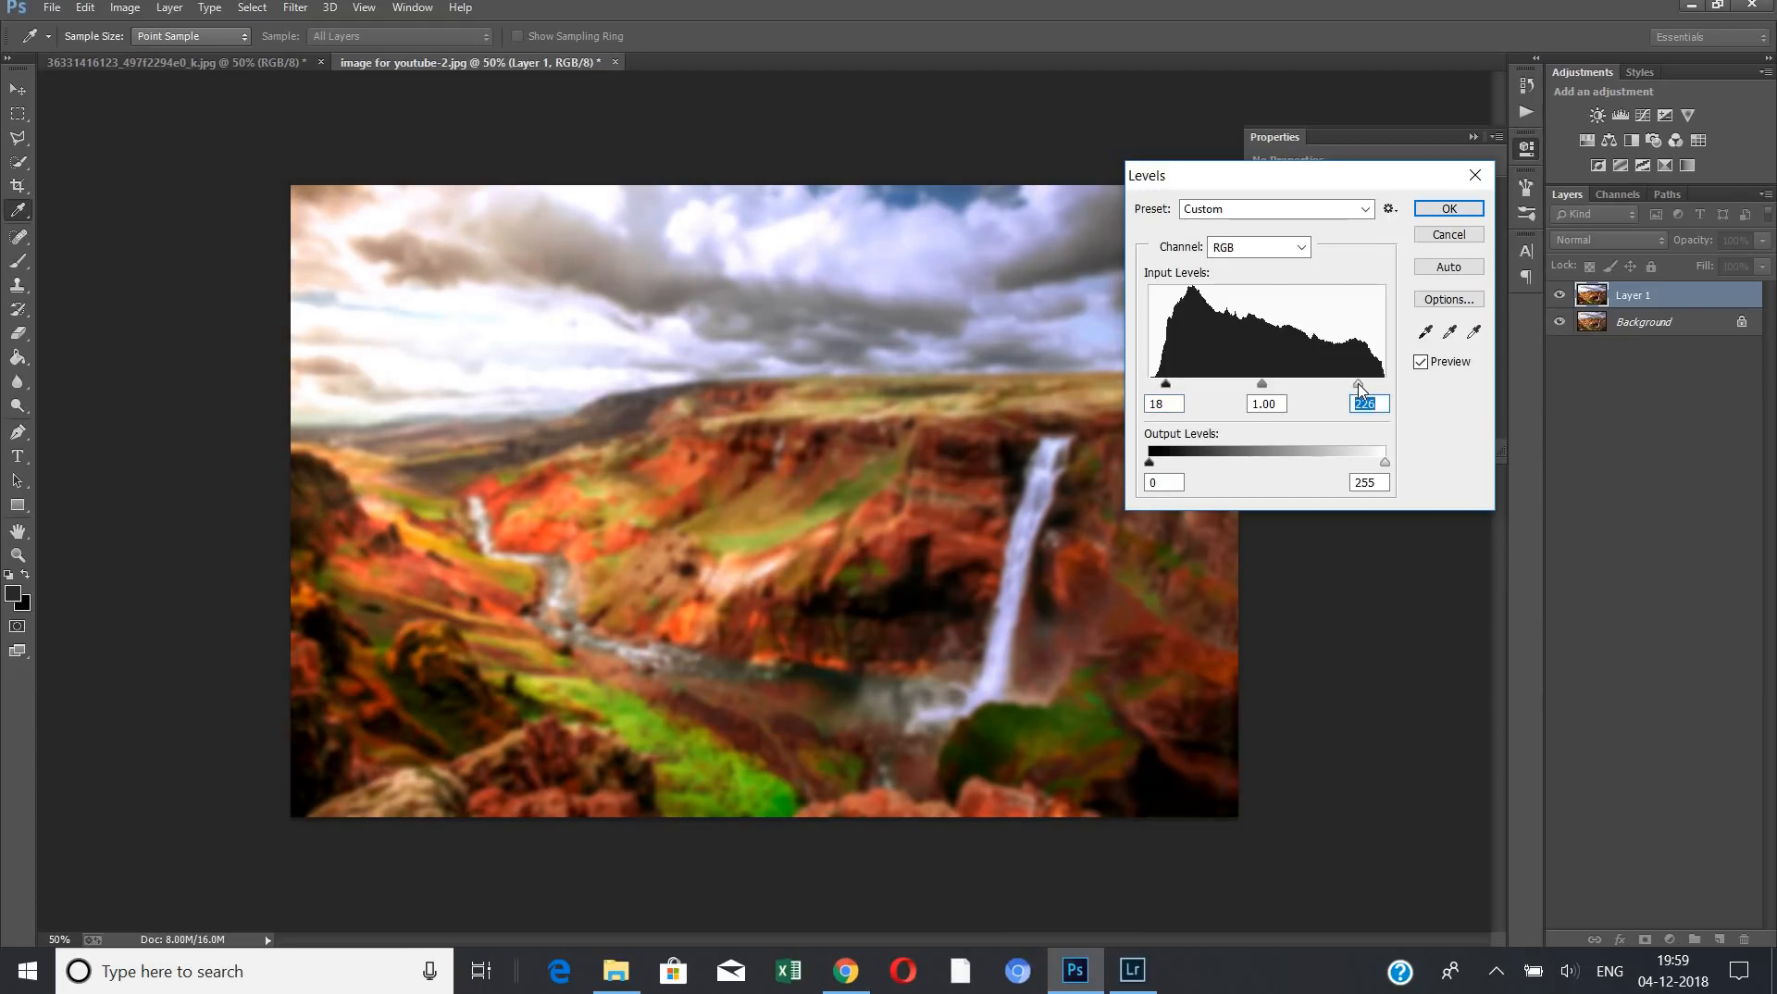
{"action": "key", "text": "Return"}
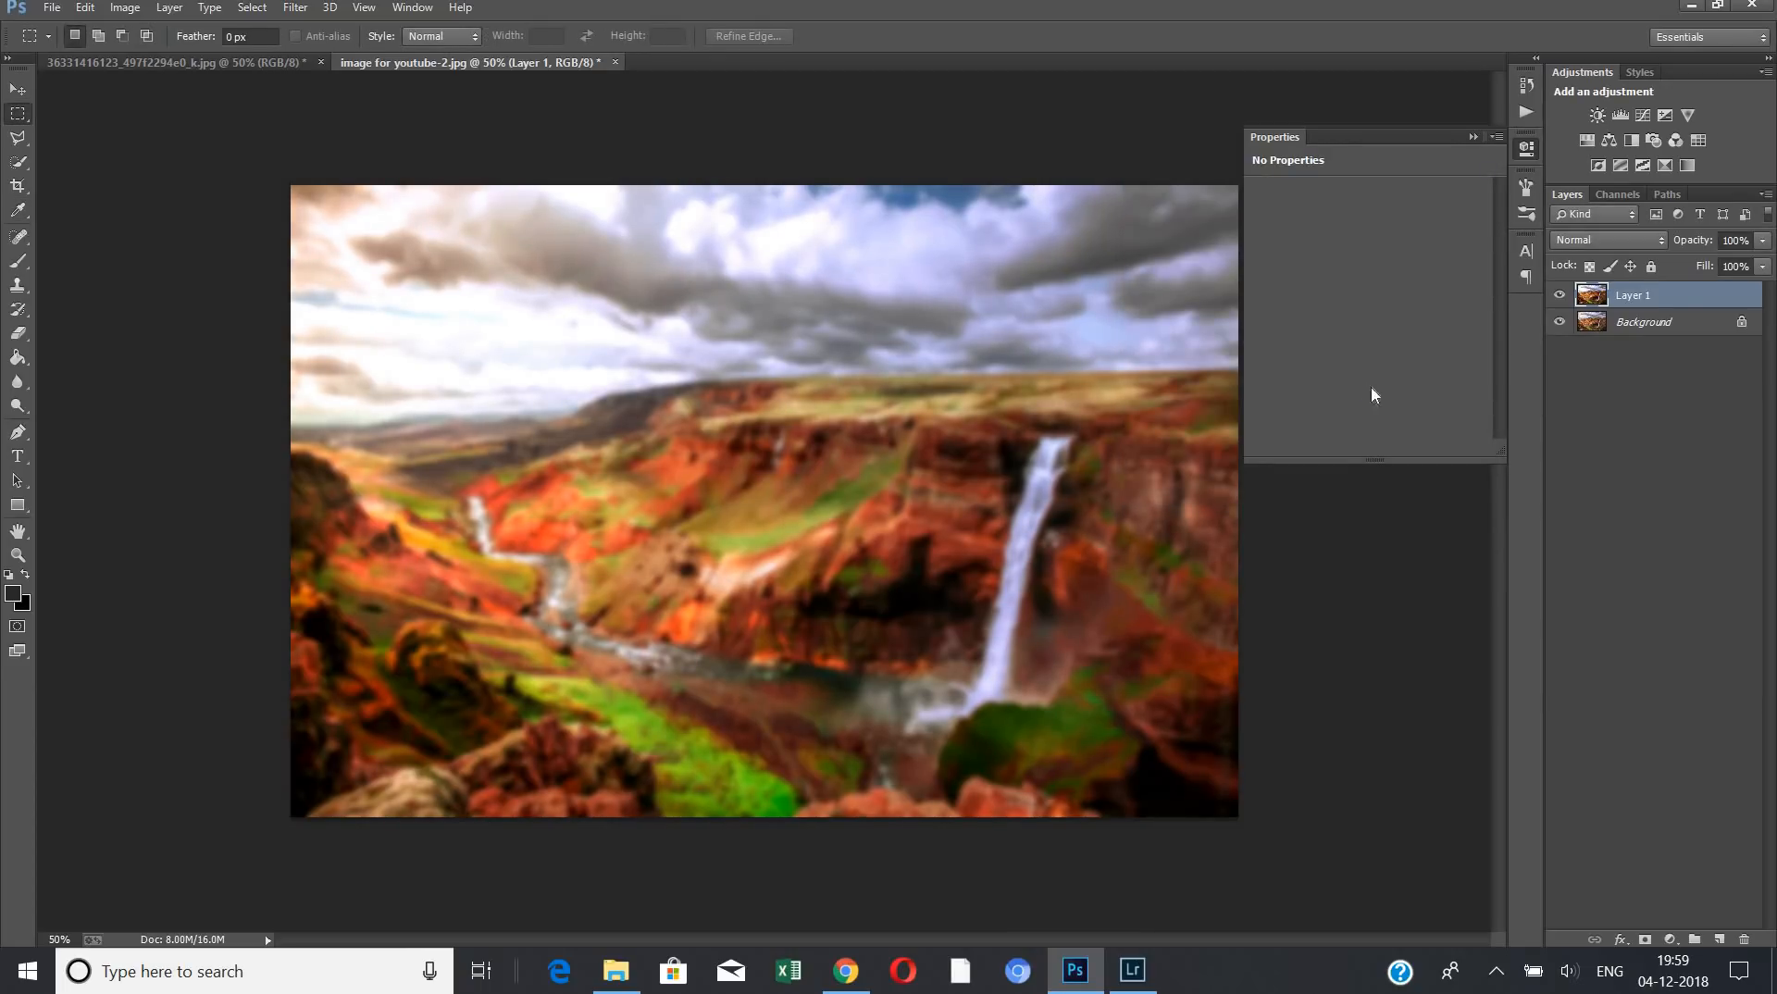
- Set the blurred layer's blend mode to Soft Light and its opacity to 45%
{"action": "left_click", "coordinate": [1596, 240]}
{"action": "left_click", "coordinate": [1622, 558]}
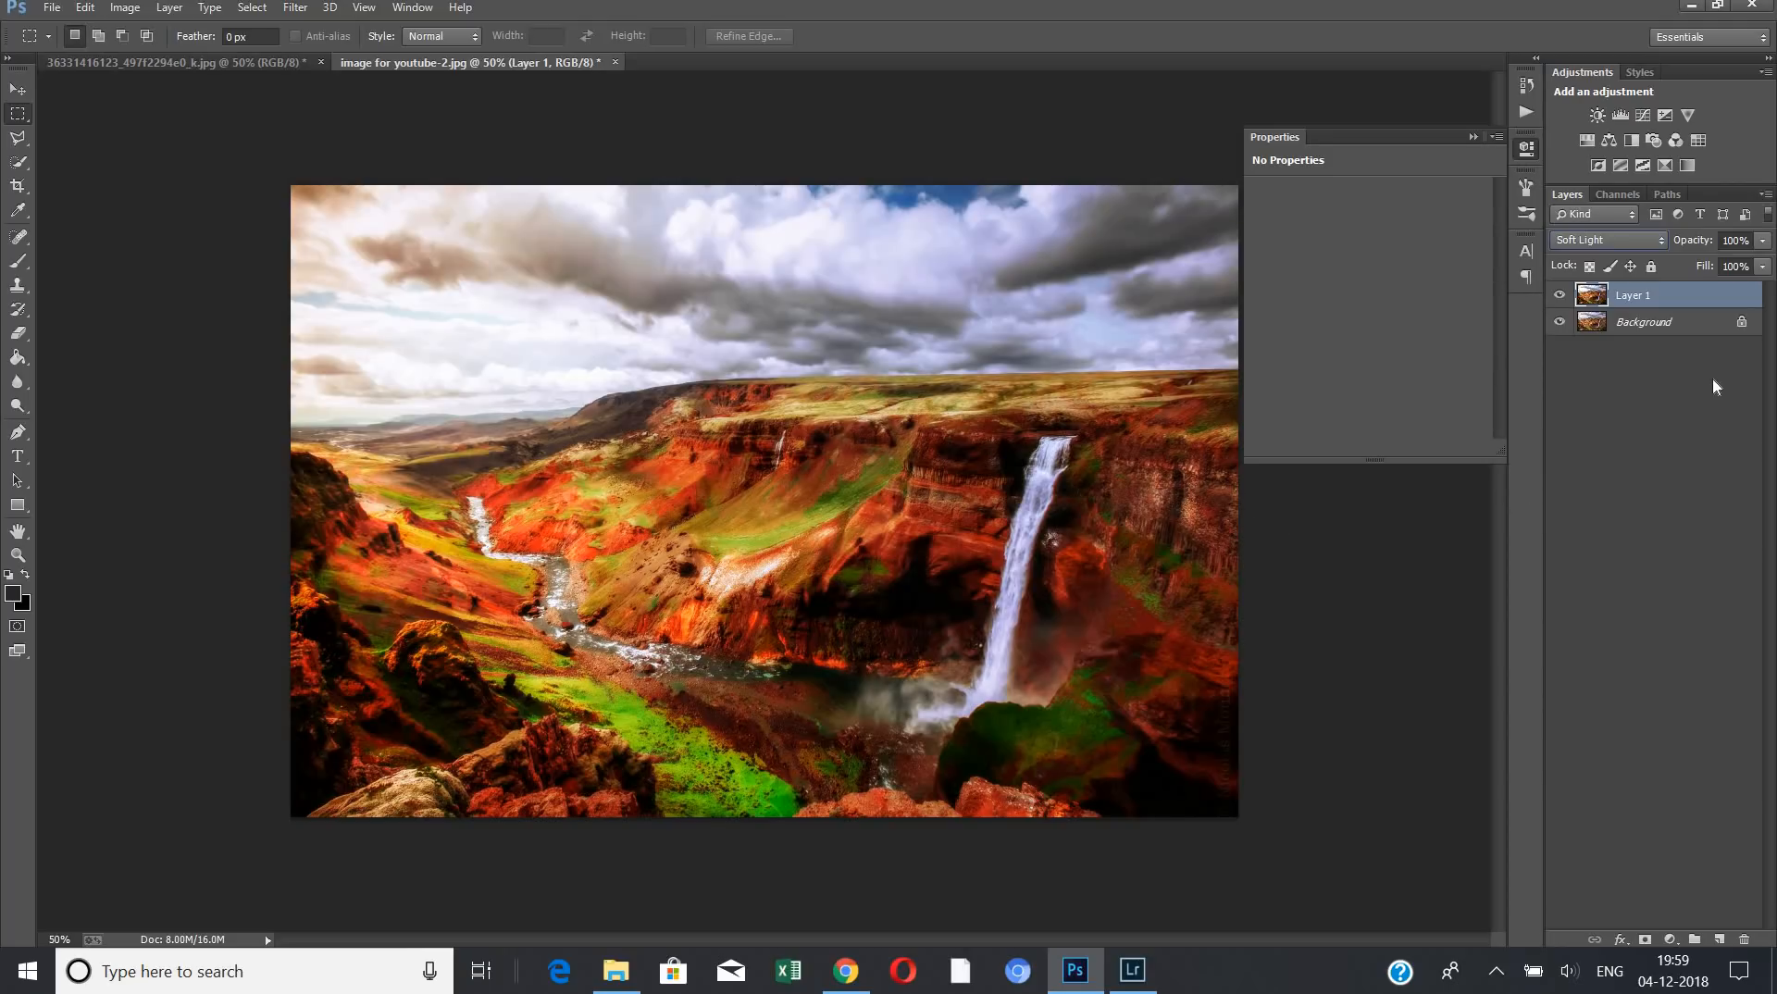
{"action": "double_click", "coordinate": [1739, 240]}
{"action": "type", "text": "45"}
{"action": "key", "text": "Return"}
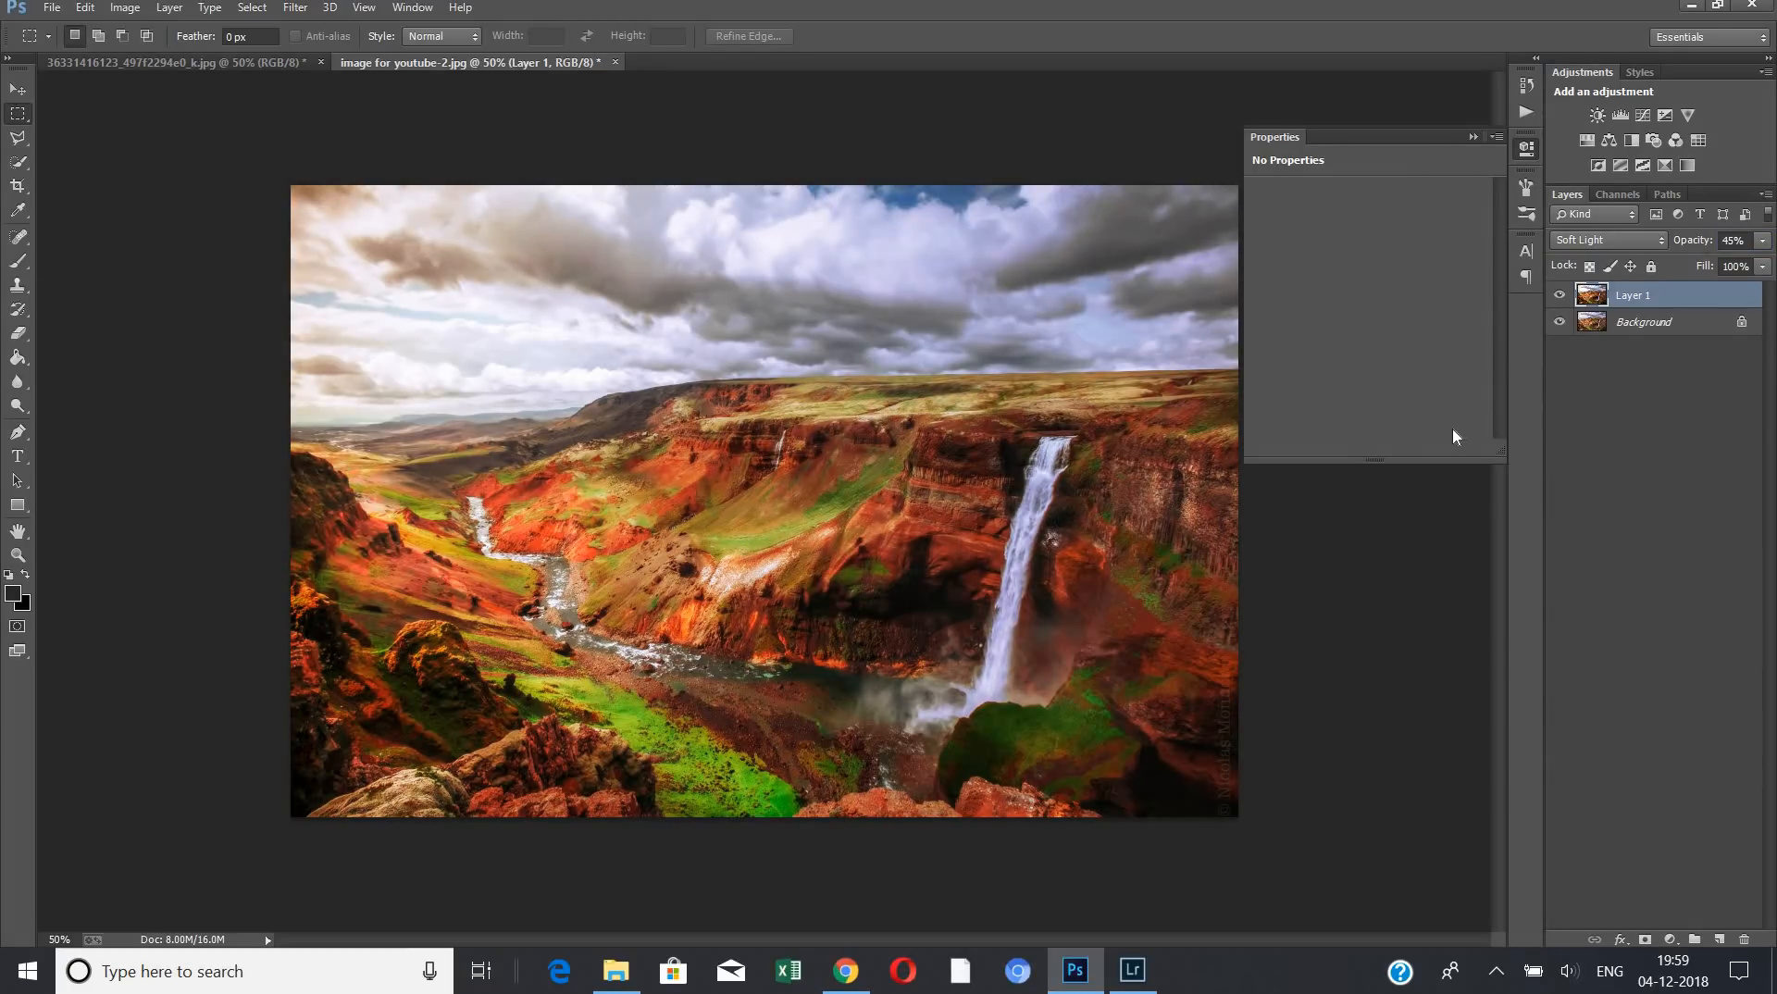
- Try the blurred layer at 10% and 75% opacity and return it to 45%
{"action": "left_click", "coordinate": [1731, 240]}
{"action": "type", "text": "10"}
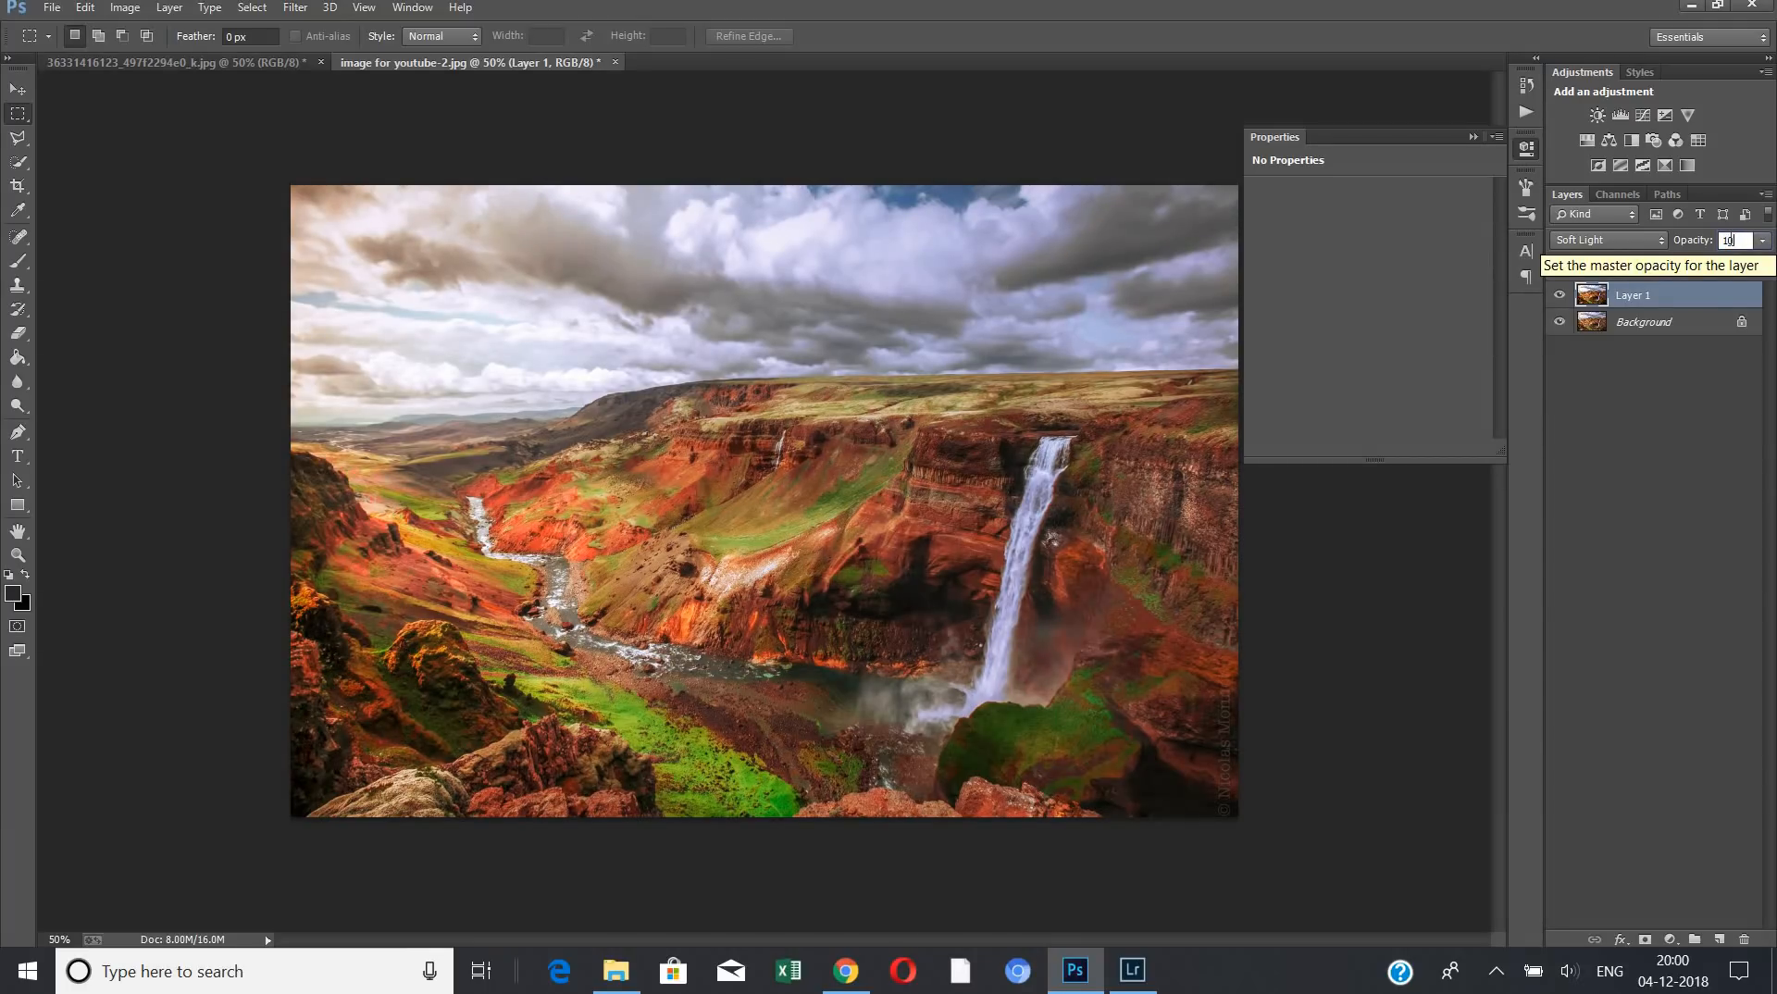
{"action": "key", "text": "Return"}
{"action": "type", "text": "75"}
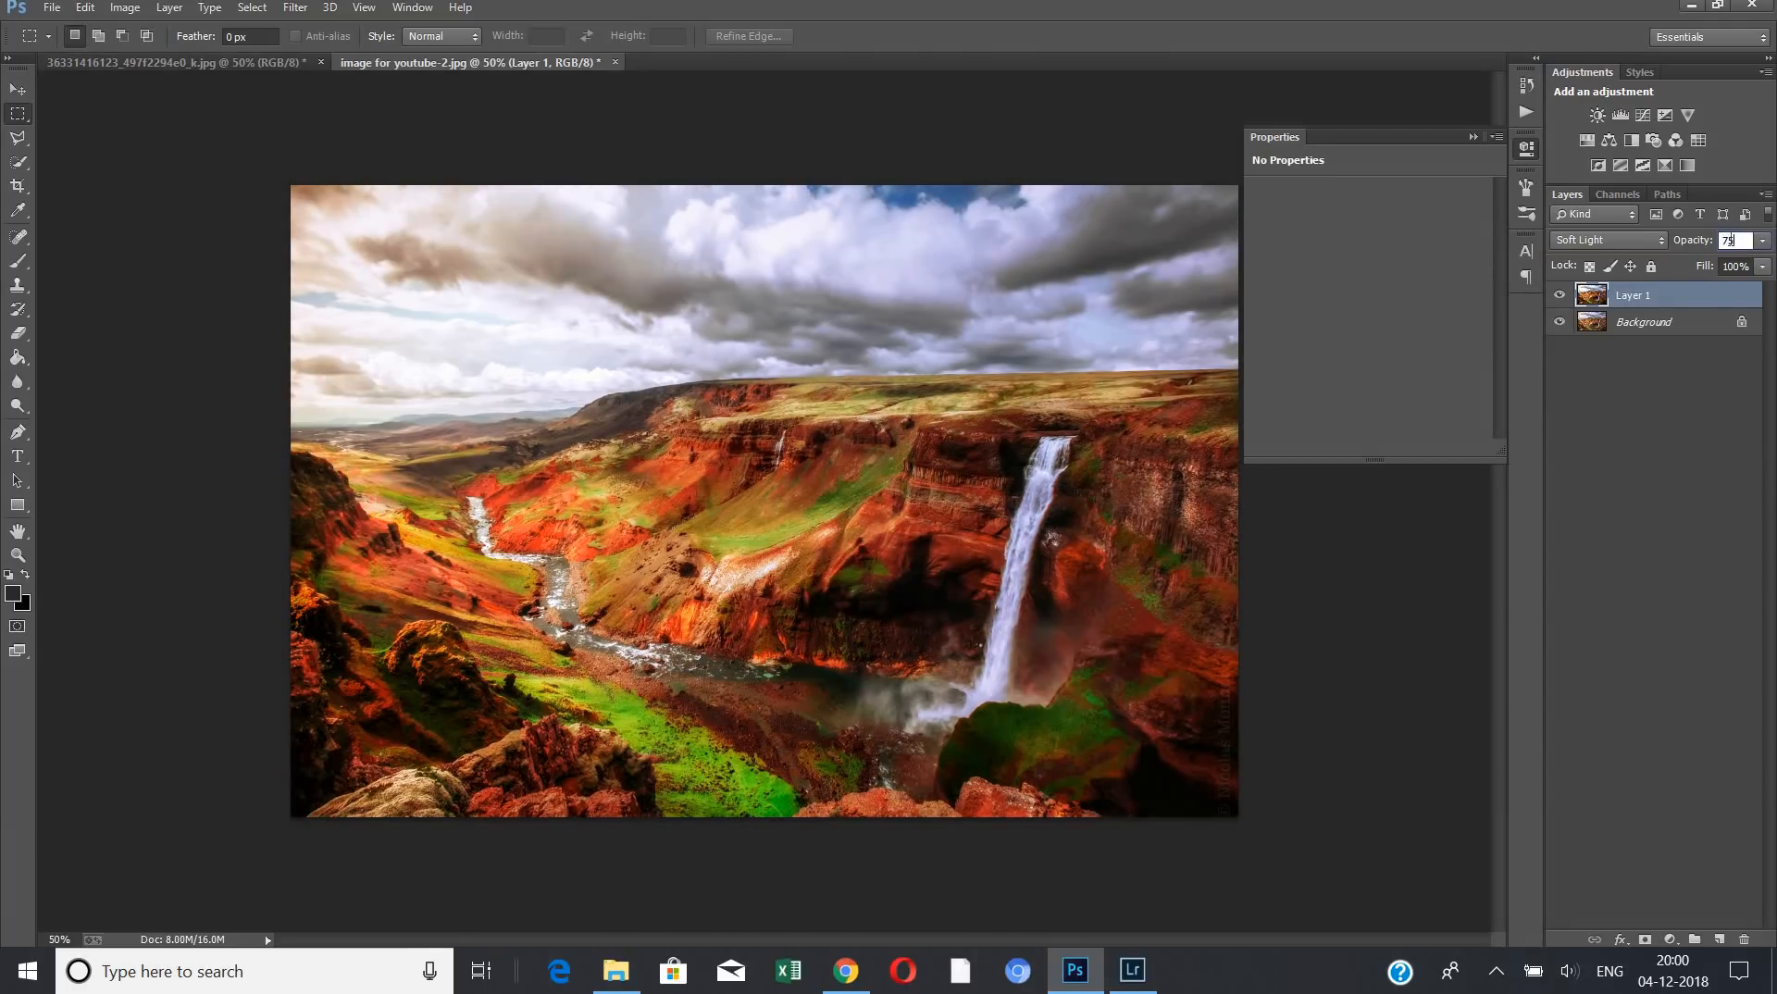
{"action": "key", "text": "Return"}
{"action": "type", "text": "45"}
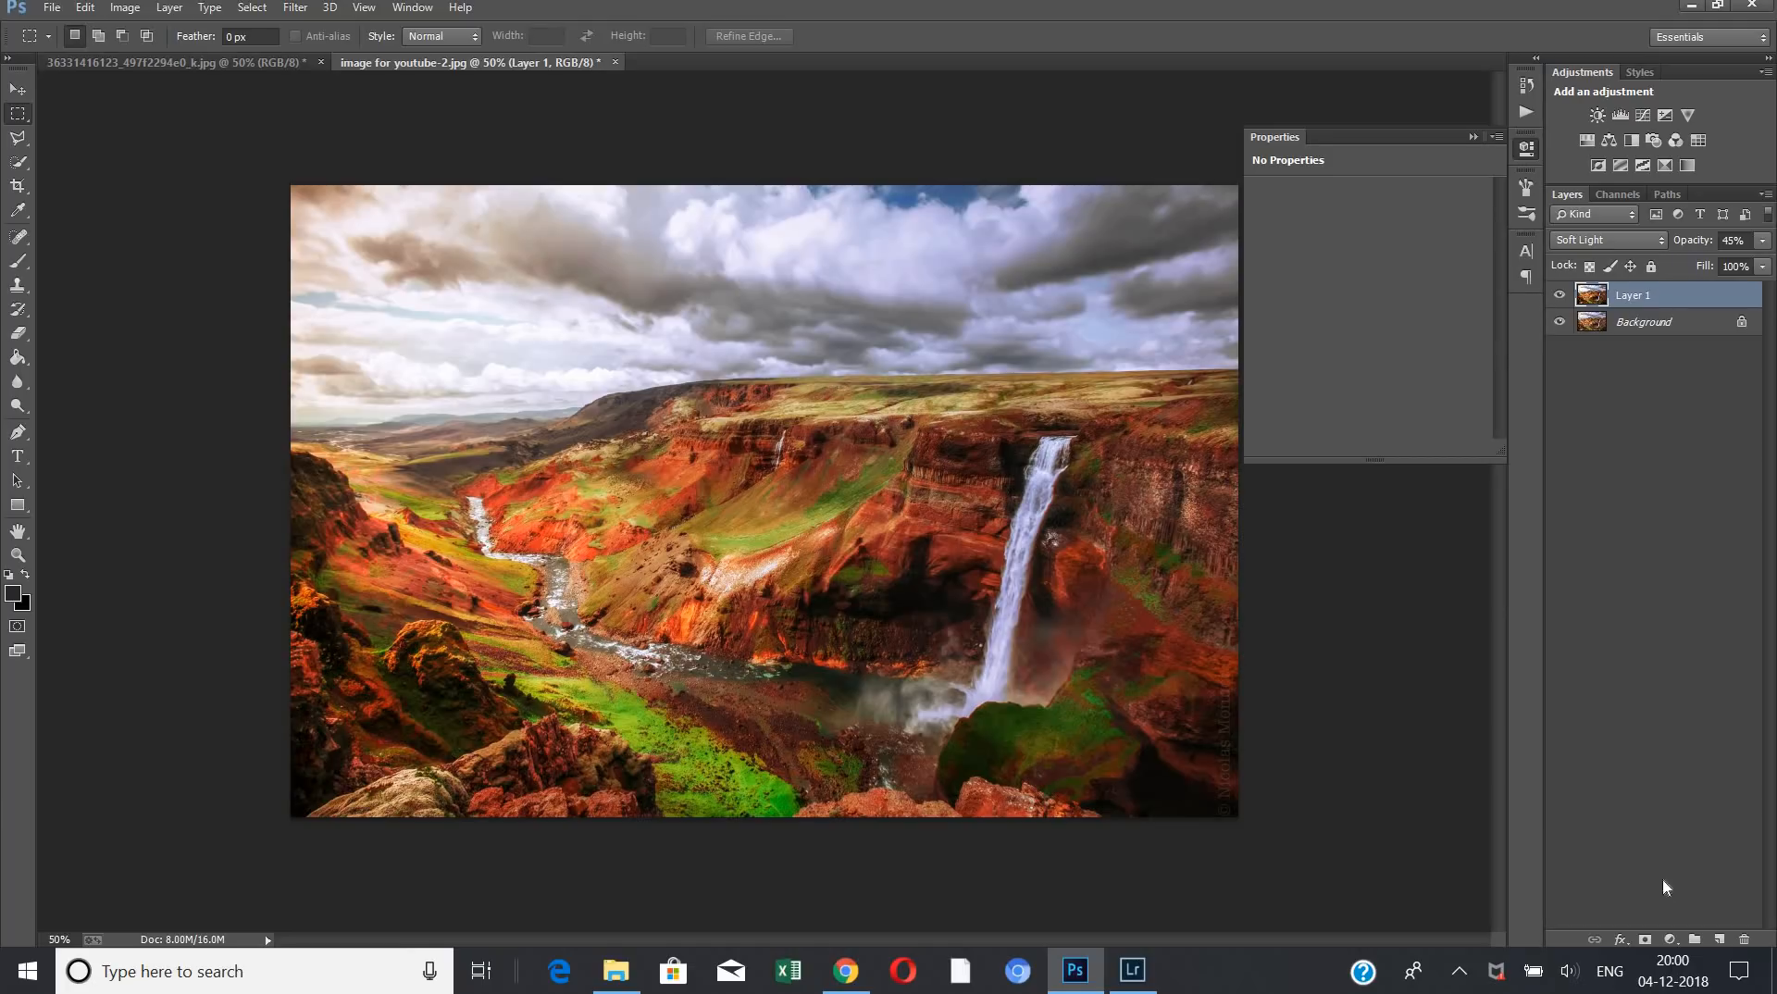
- Add a white layer mask to the blurred Soft Light layer
{"action": "left_click", "coordinate": [1645, 941]}
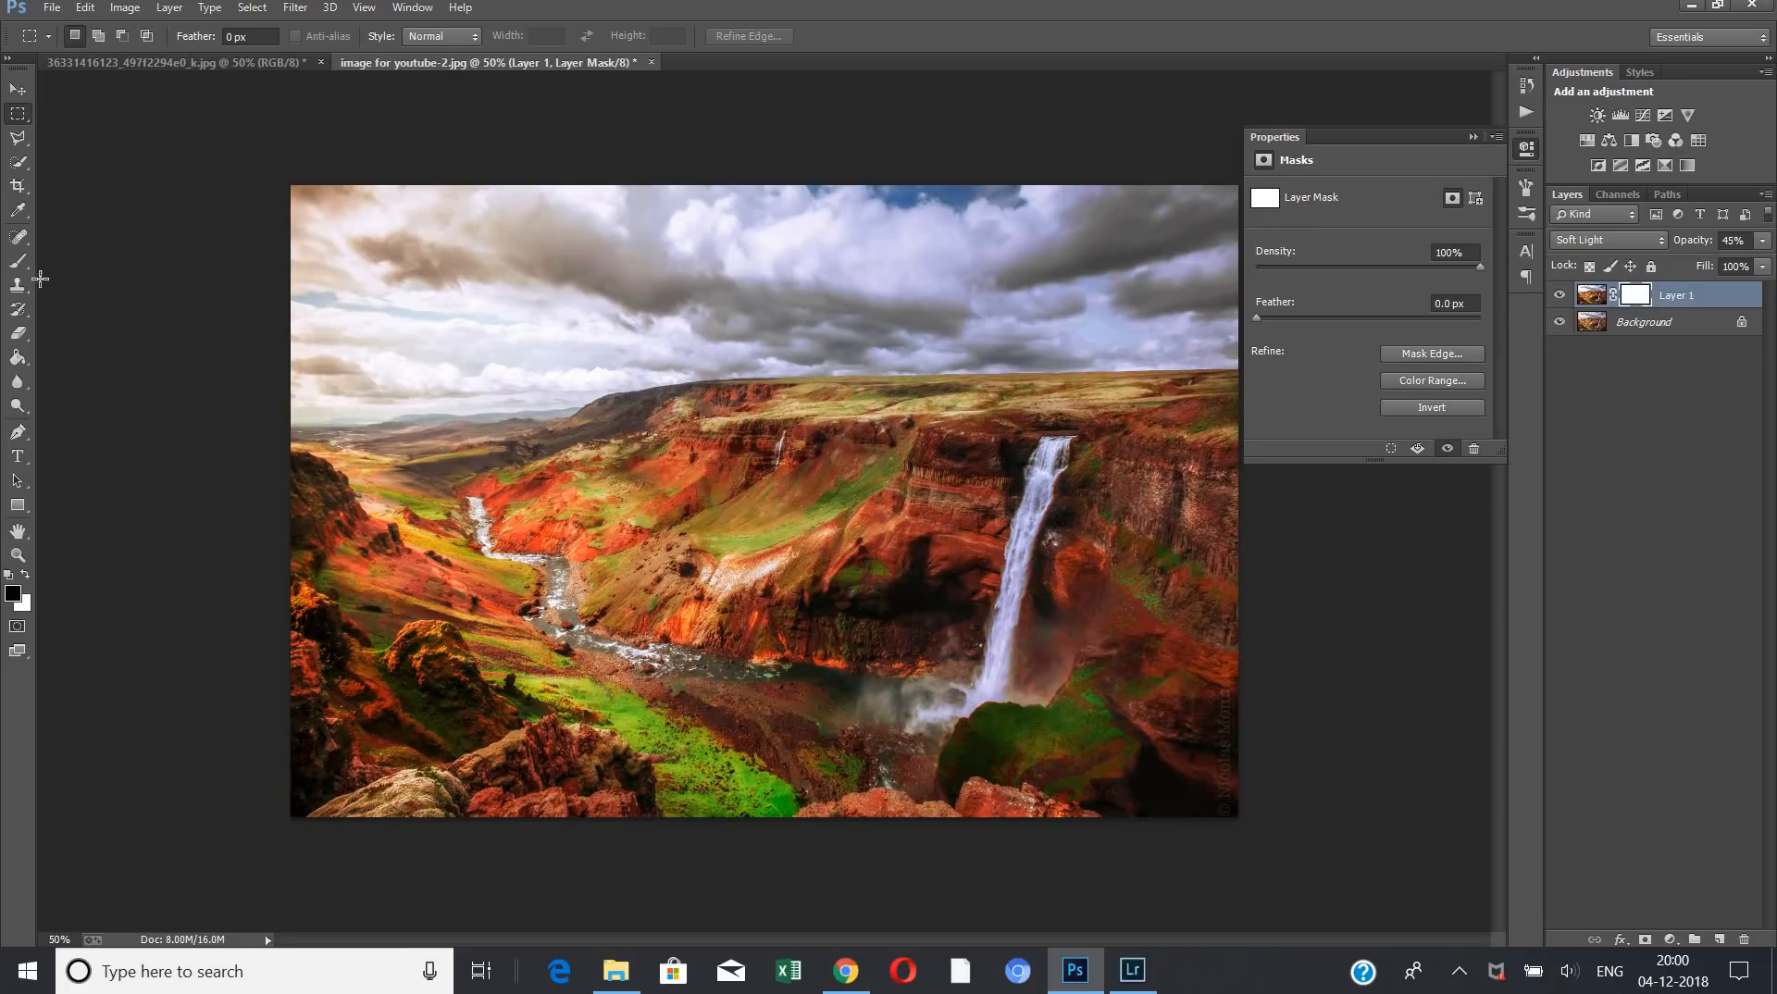
- Paint black on the Soft Light layer's mask across the valley, waterfall and clouds with a 500 px brush at 45% opacity and 55% flow
{"action": "left_click", "coordinate": [17, 264]}
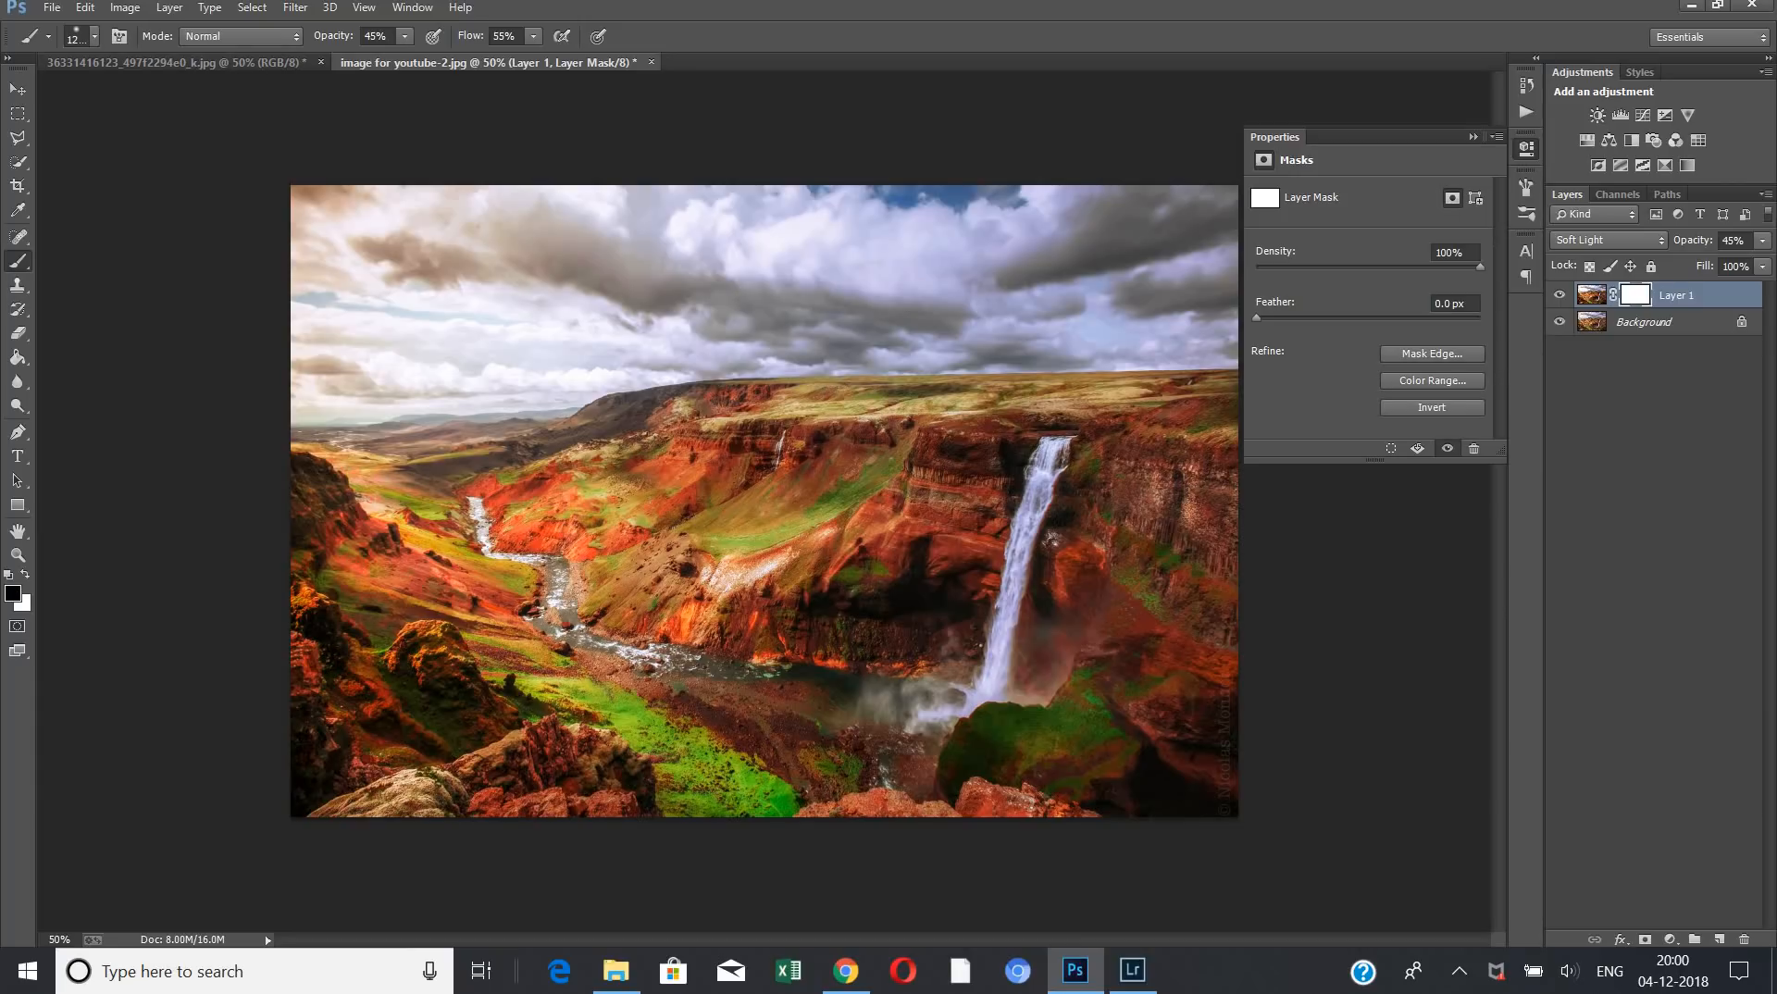
{"action": "key", "text": "bracketleft"}
{"action": "key", "text": "bracketleft"}
{"action": "key", "text": "bracketleft"}
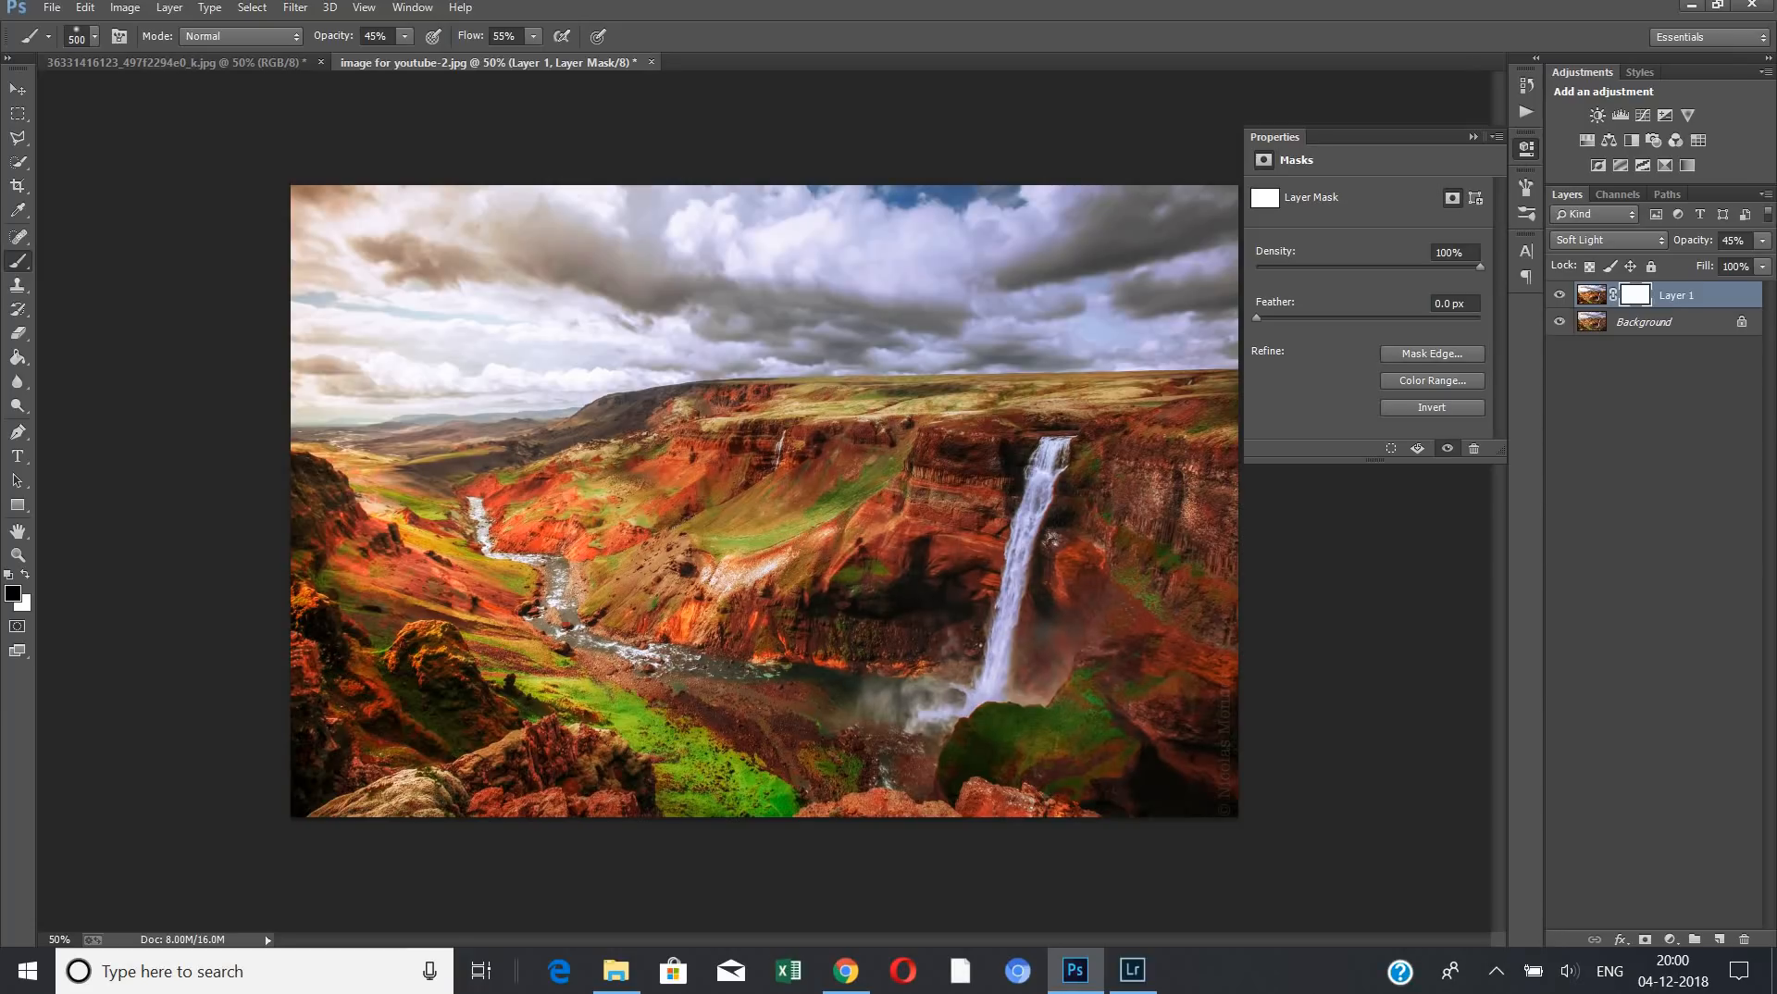
{"action": "left_click_drag", "start_coordinate": [482, 481], "coordinate": [1175, 630]}
{"action": "left_click_drag", "start_coordinate": [500, 491], "coordinate": [1158, 629]}
{"action": "left_click_drag", "start_coordinate": [370, 324], "coordinate": [713, 277]}
{"action": "left_click_drag", "start_coordinate": [509, 500], "coordinate": [982, 639]}
- Toggle the masked Soft Light layer's visibility several times to compare the photo with and without the glow, leaving it visible
{"action": "left_click", "coordinate": [1561, 296]}
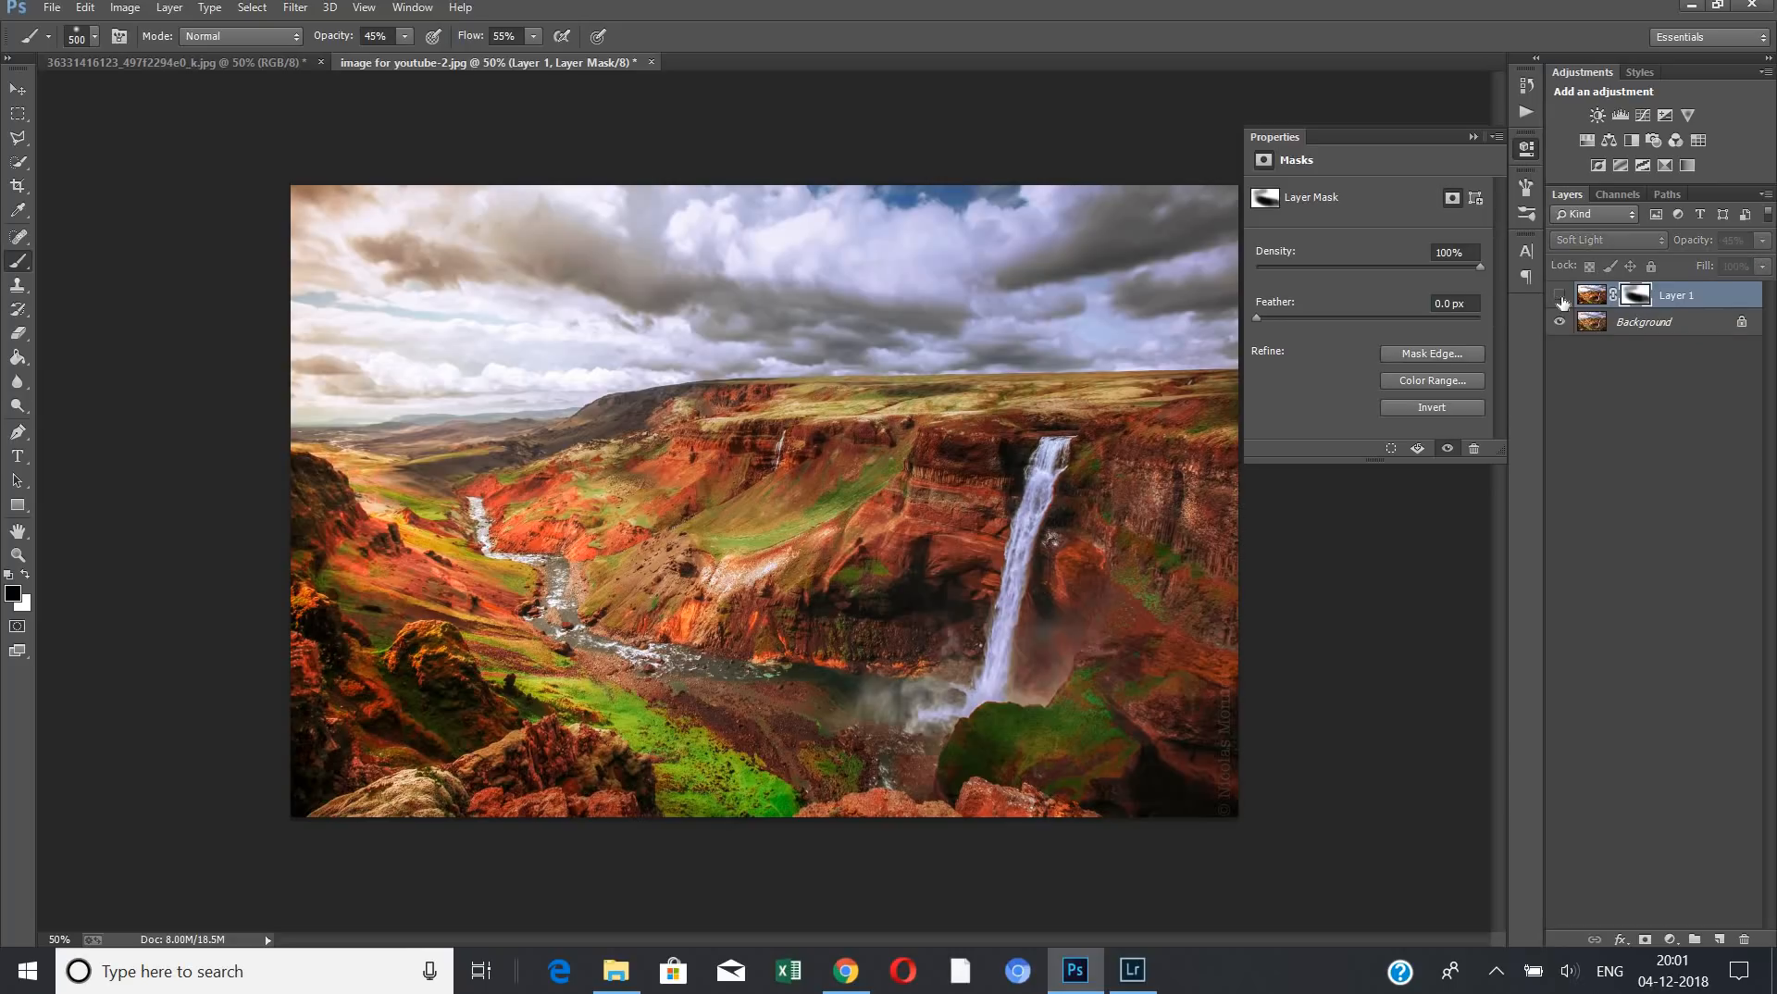
{"action": "left_click", "coordinate": [1561, 296]}
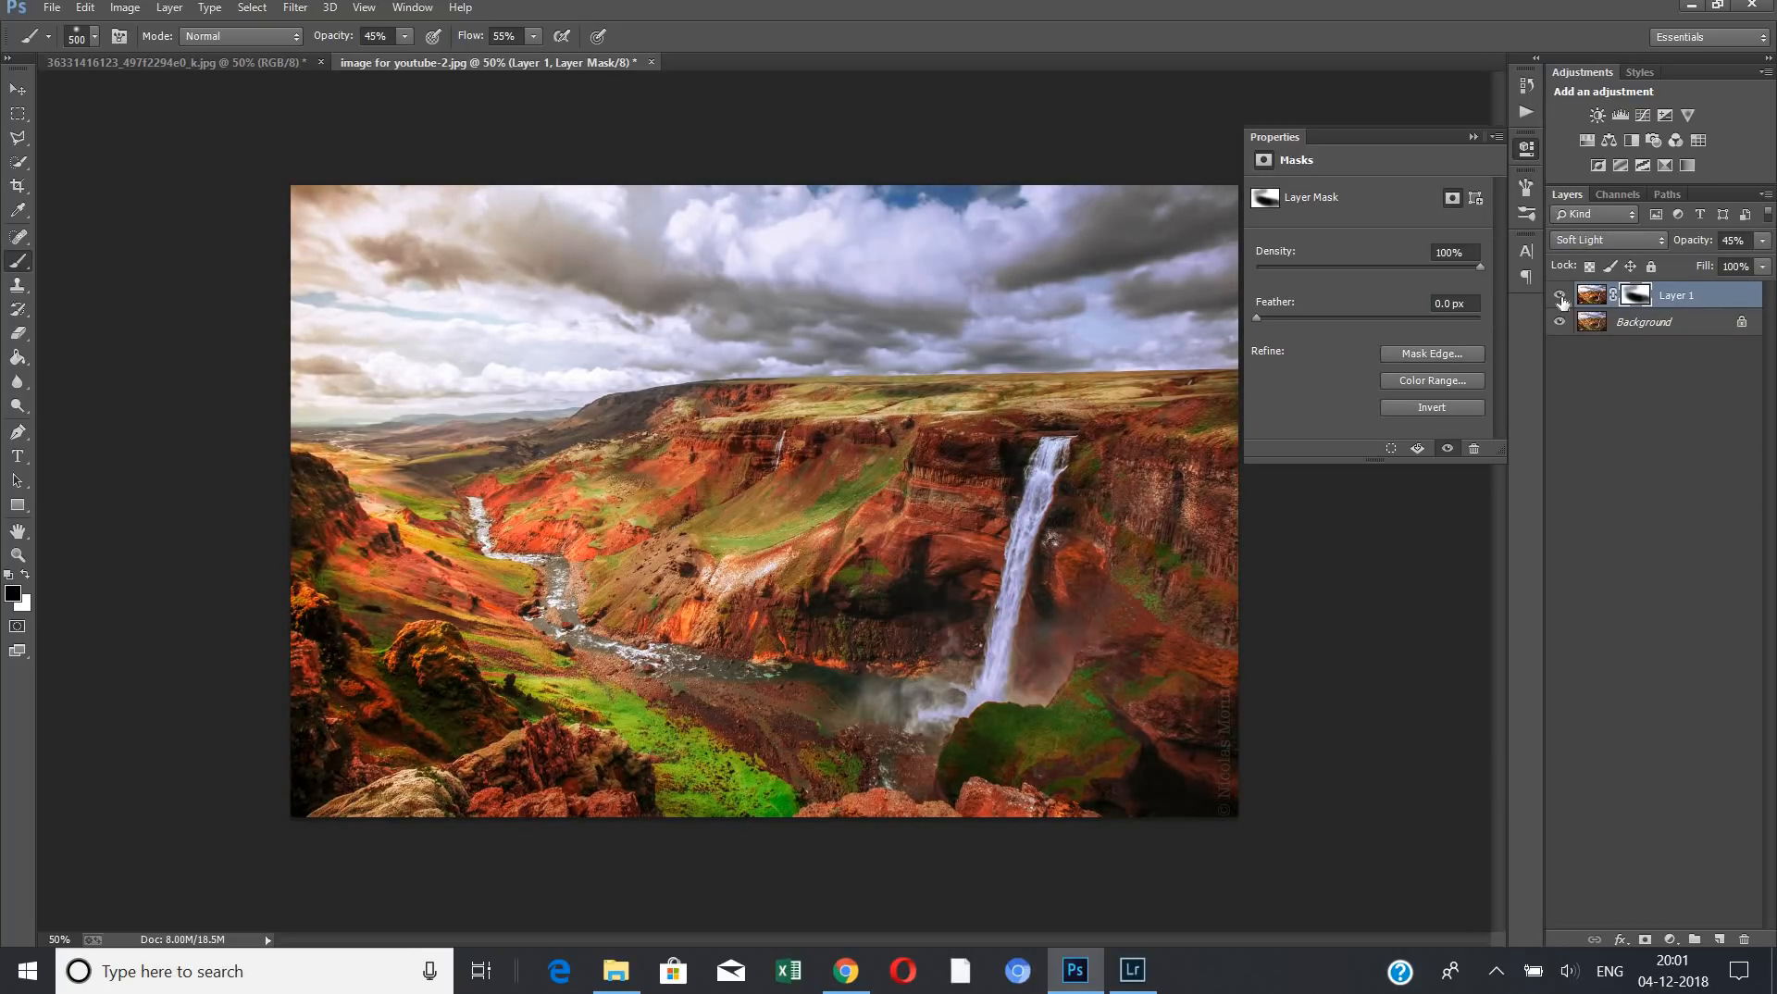
{"action": "left_click", "coordinate": [1561, 297]}
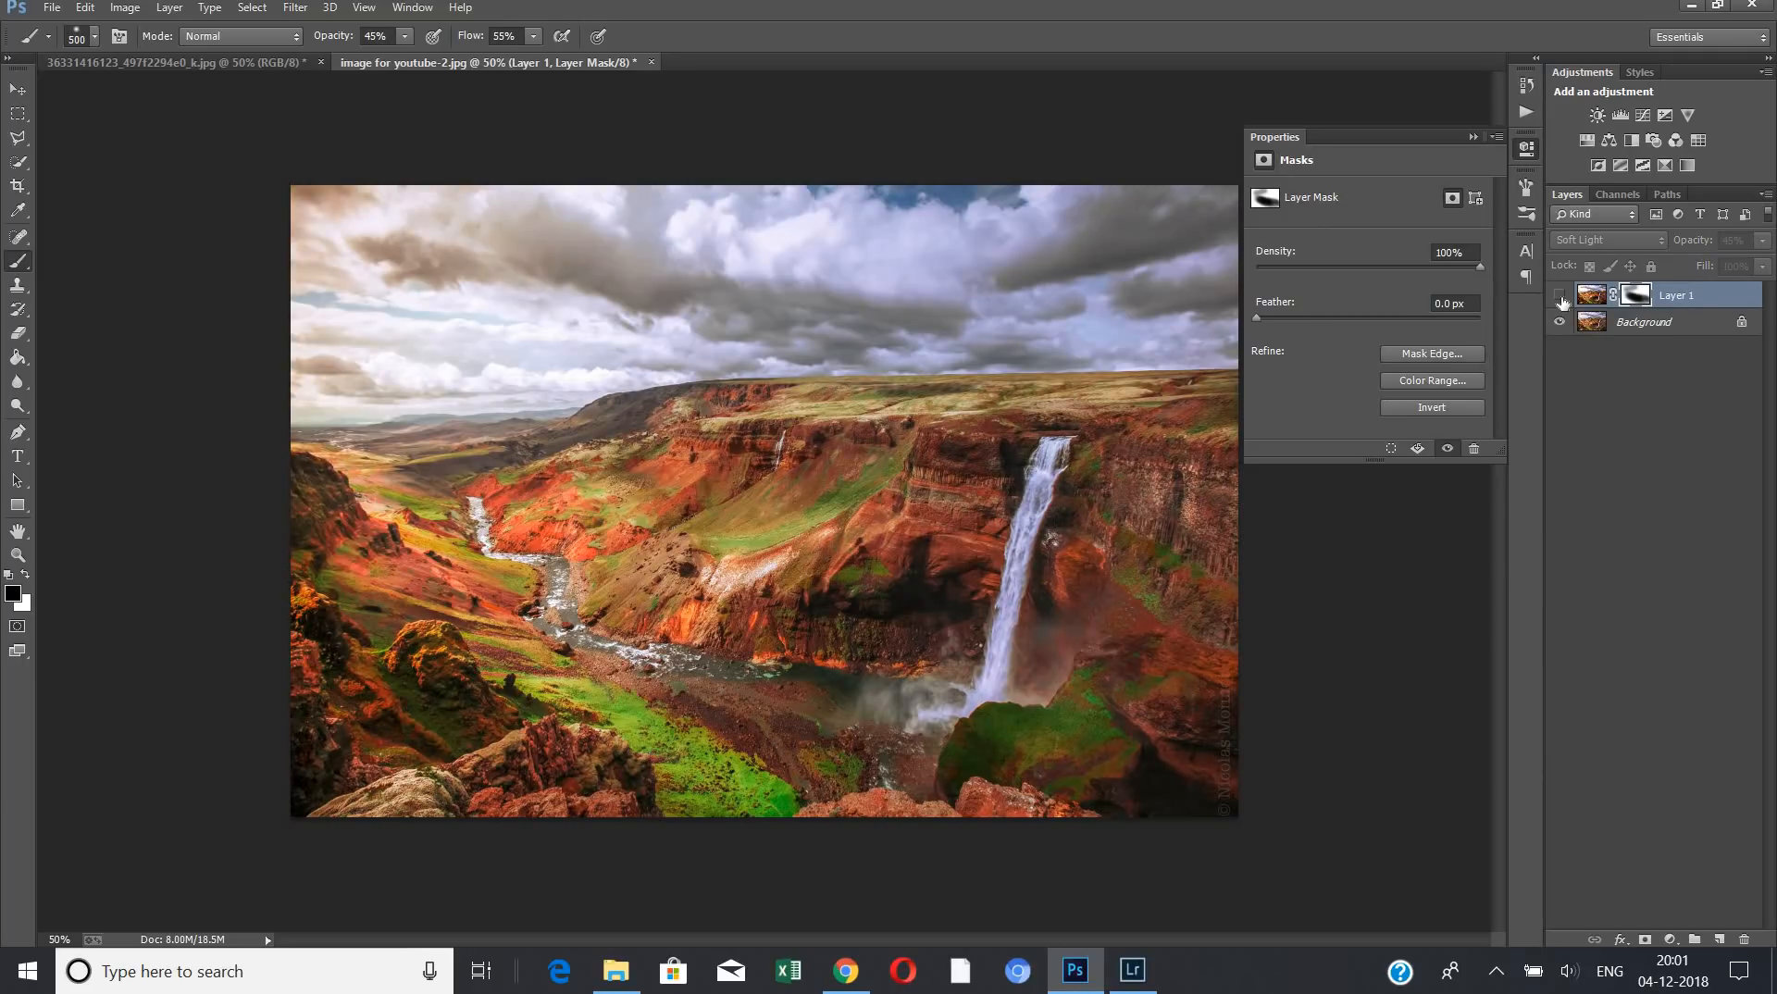
{"action": "left_click", "coordinate": [1561, 296]}
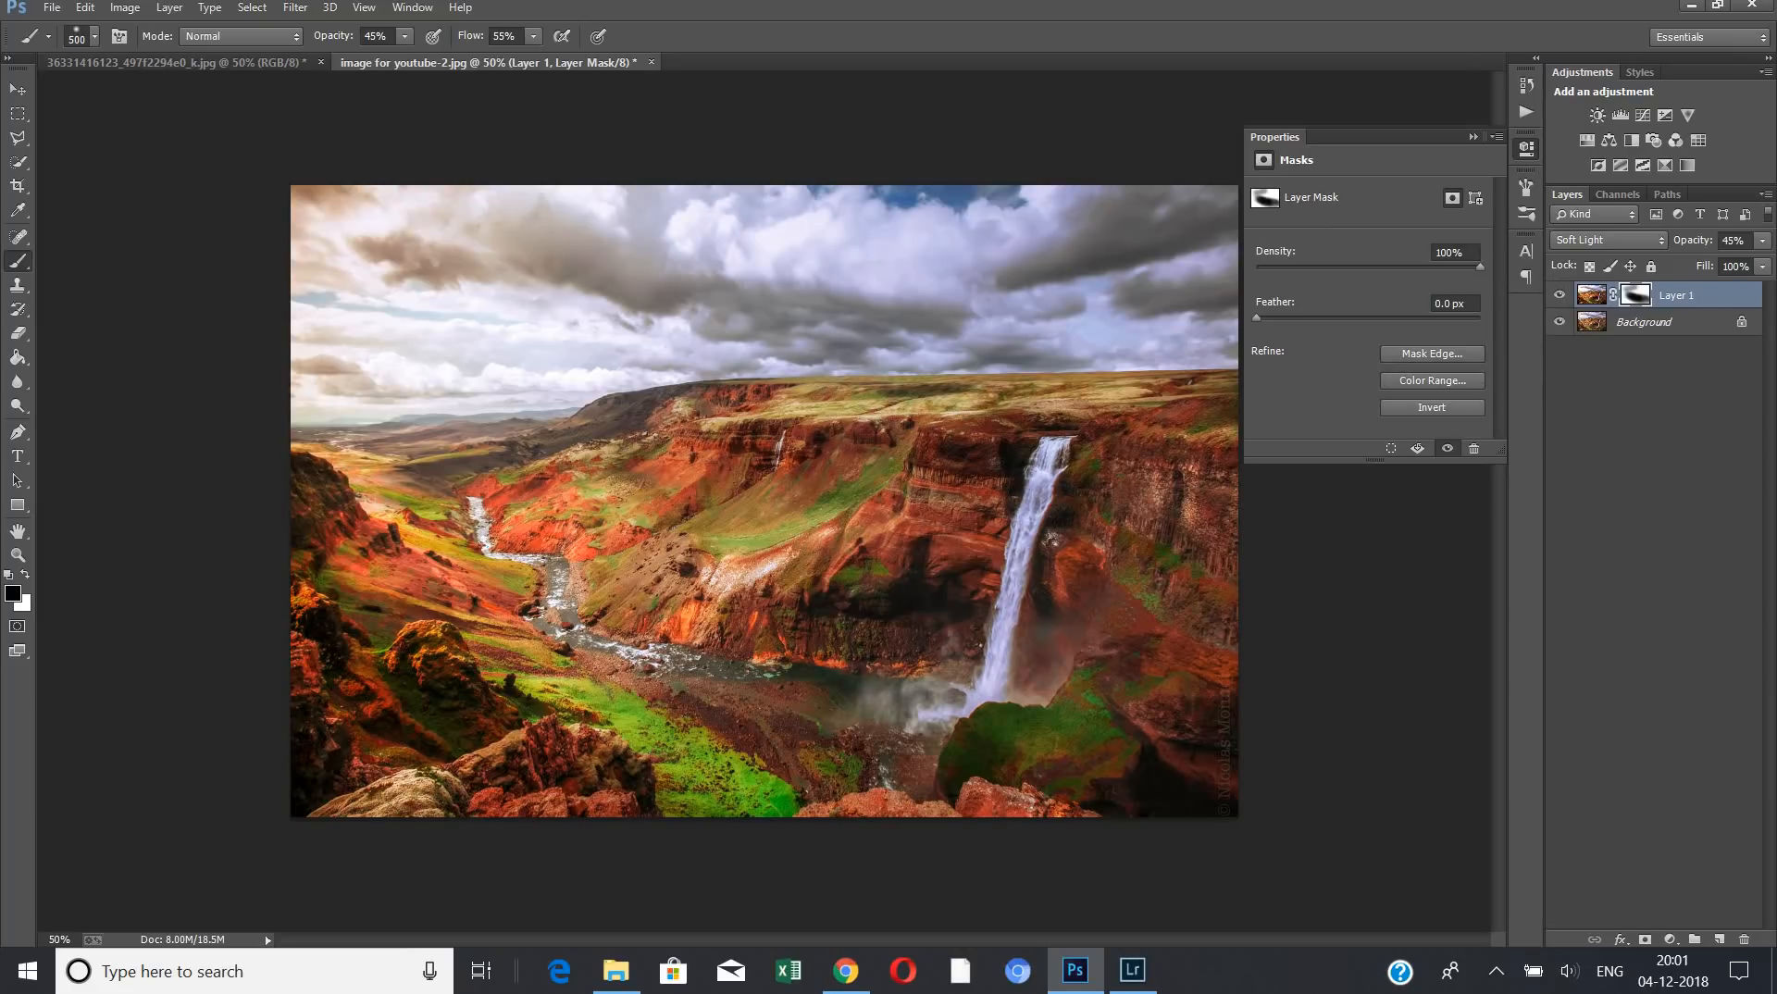
{"action": "left_click", "coordinate": [1559, 295]}
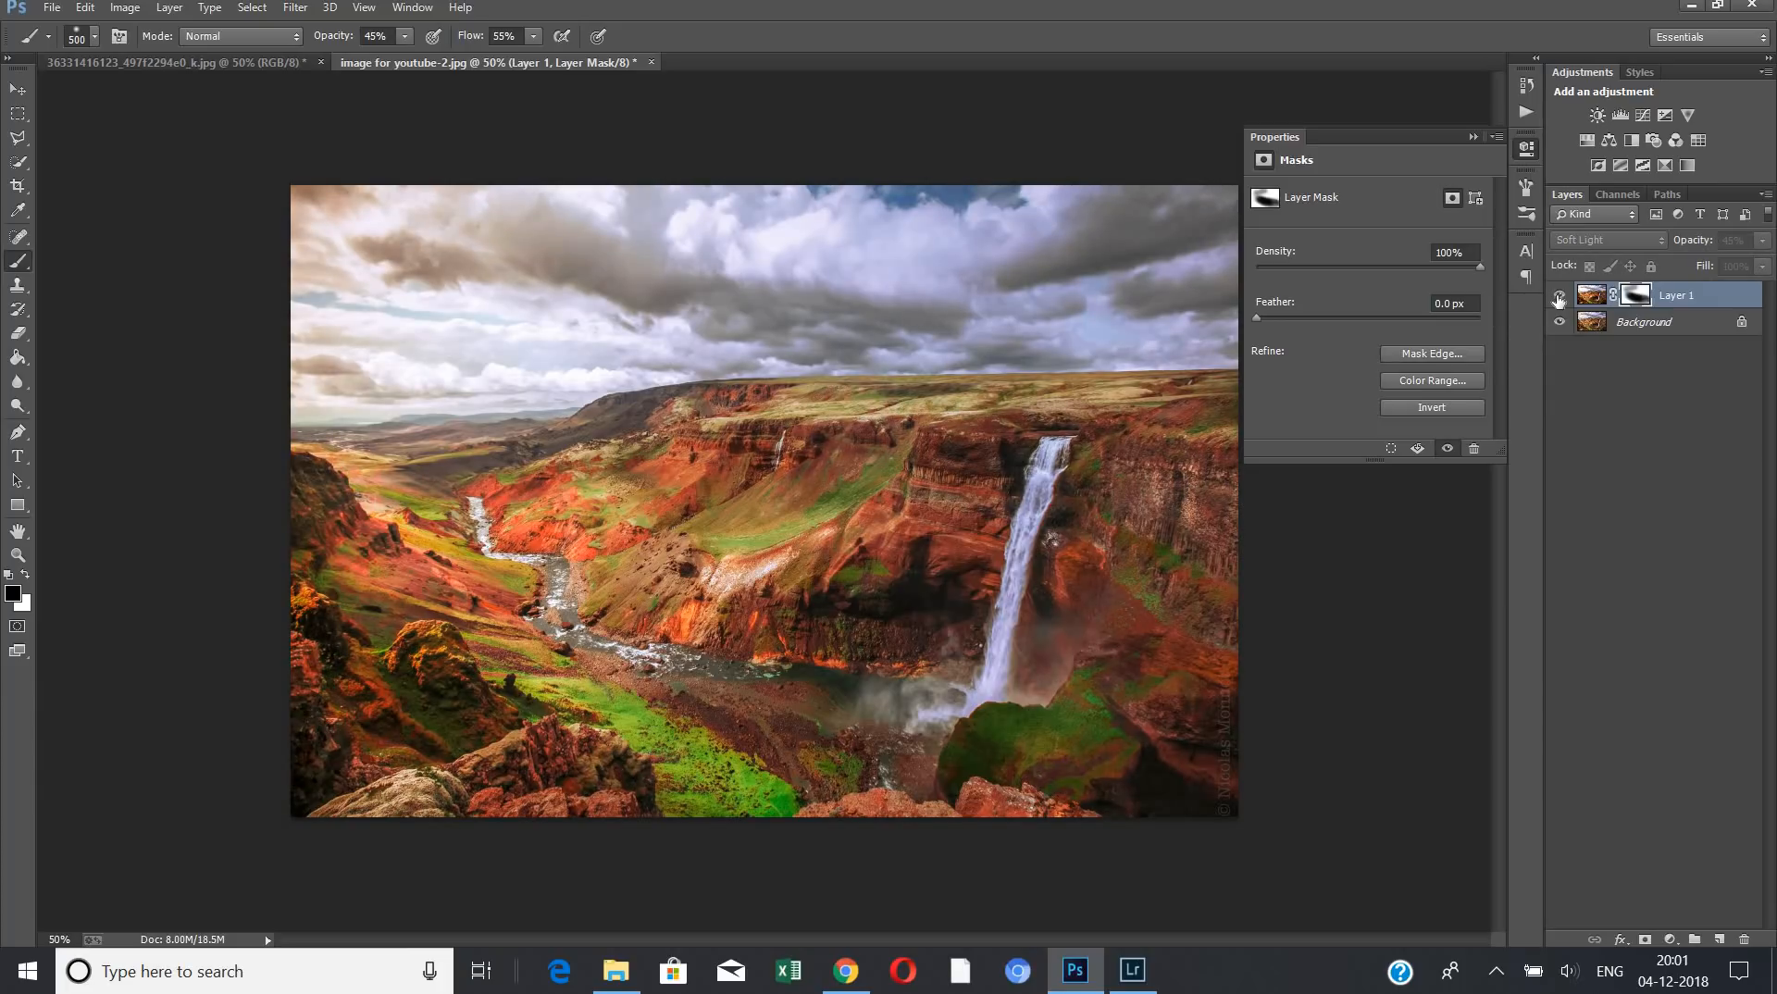
{"action": "left_click", "coordinate": [1559, 295]}
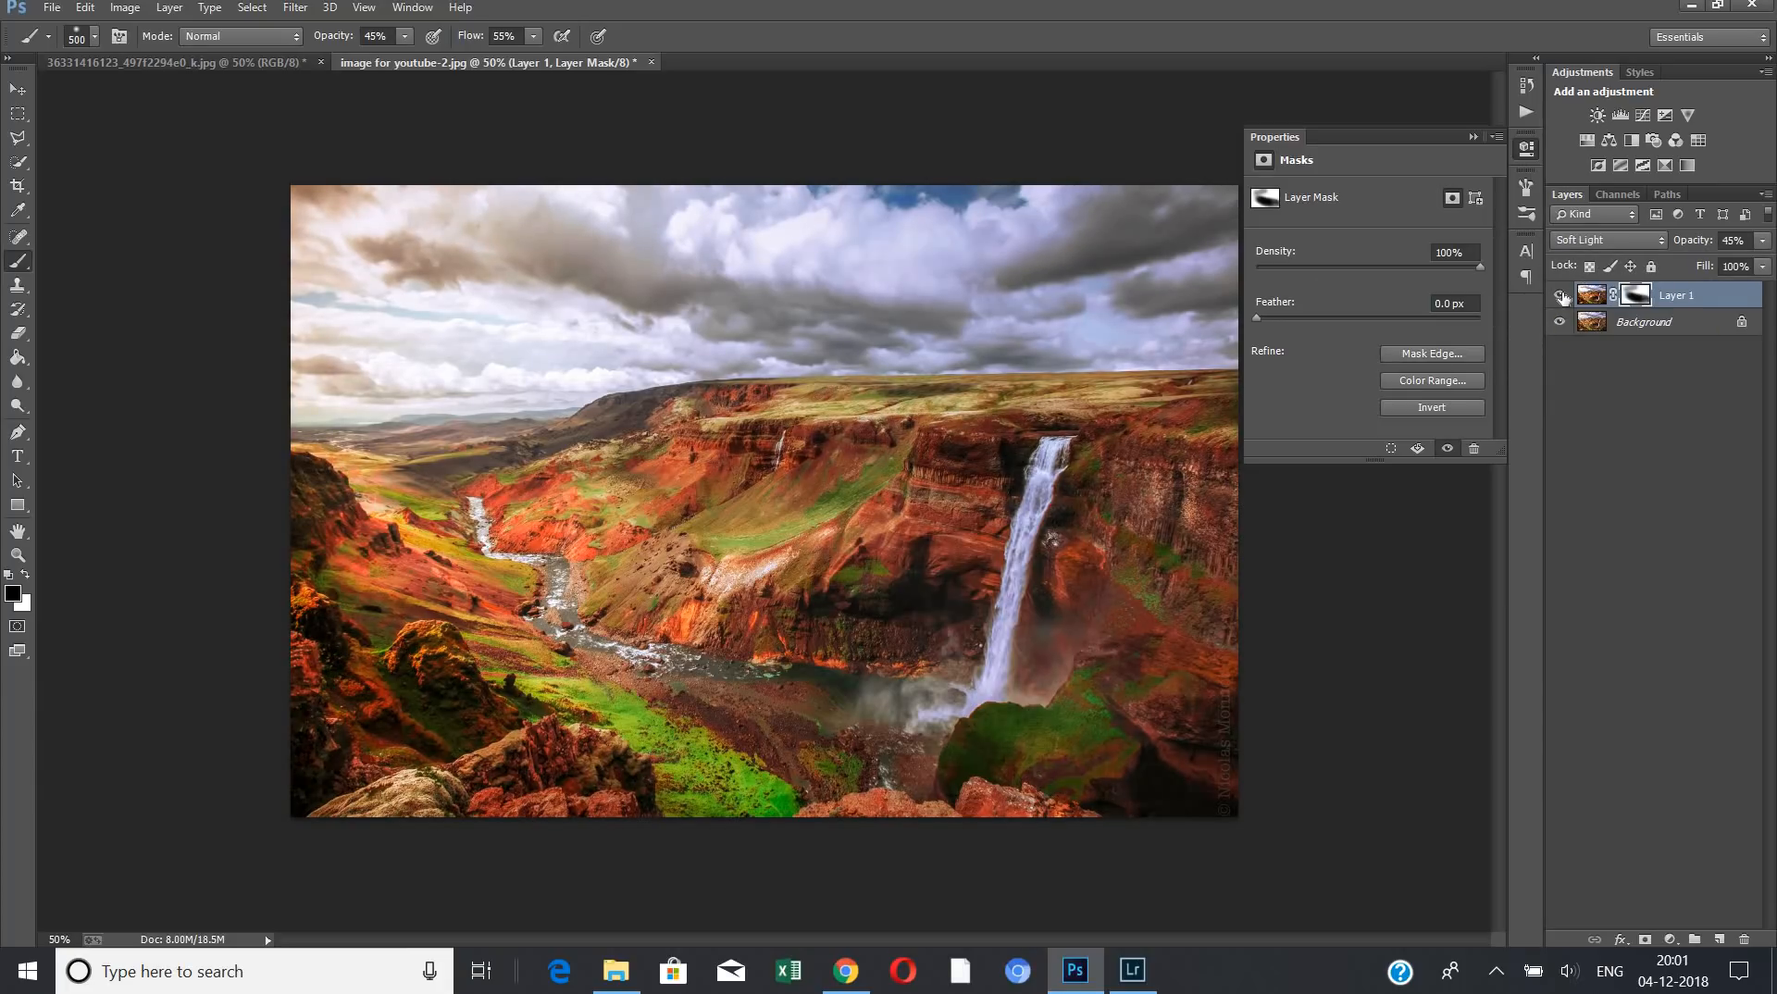
{"action": "left_click", "coordinate": [1558, 296]}
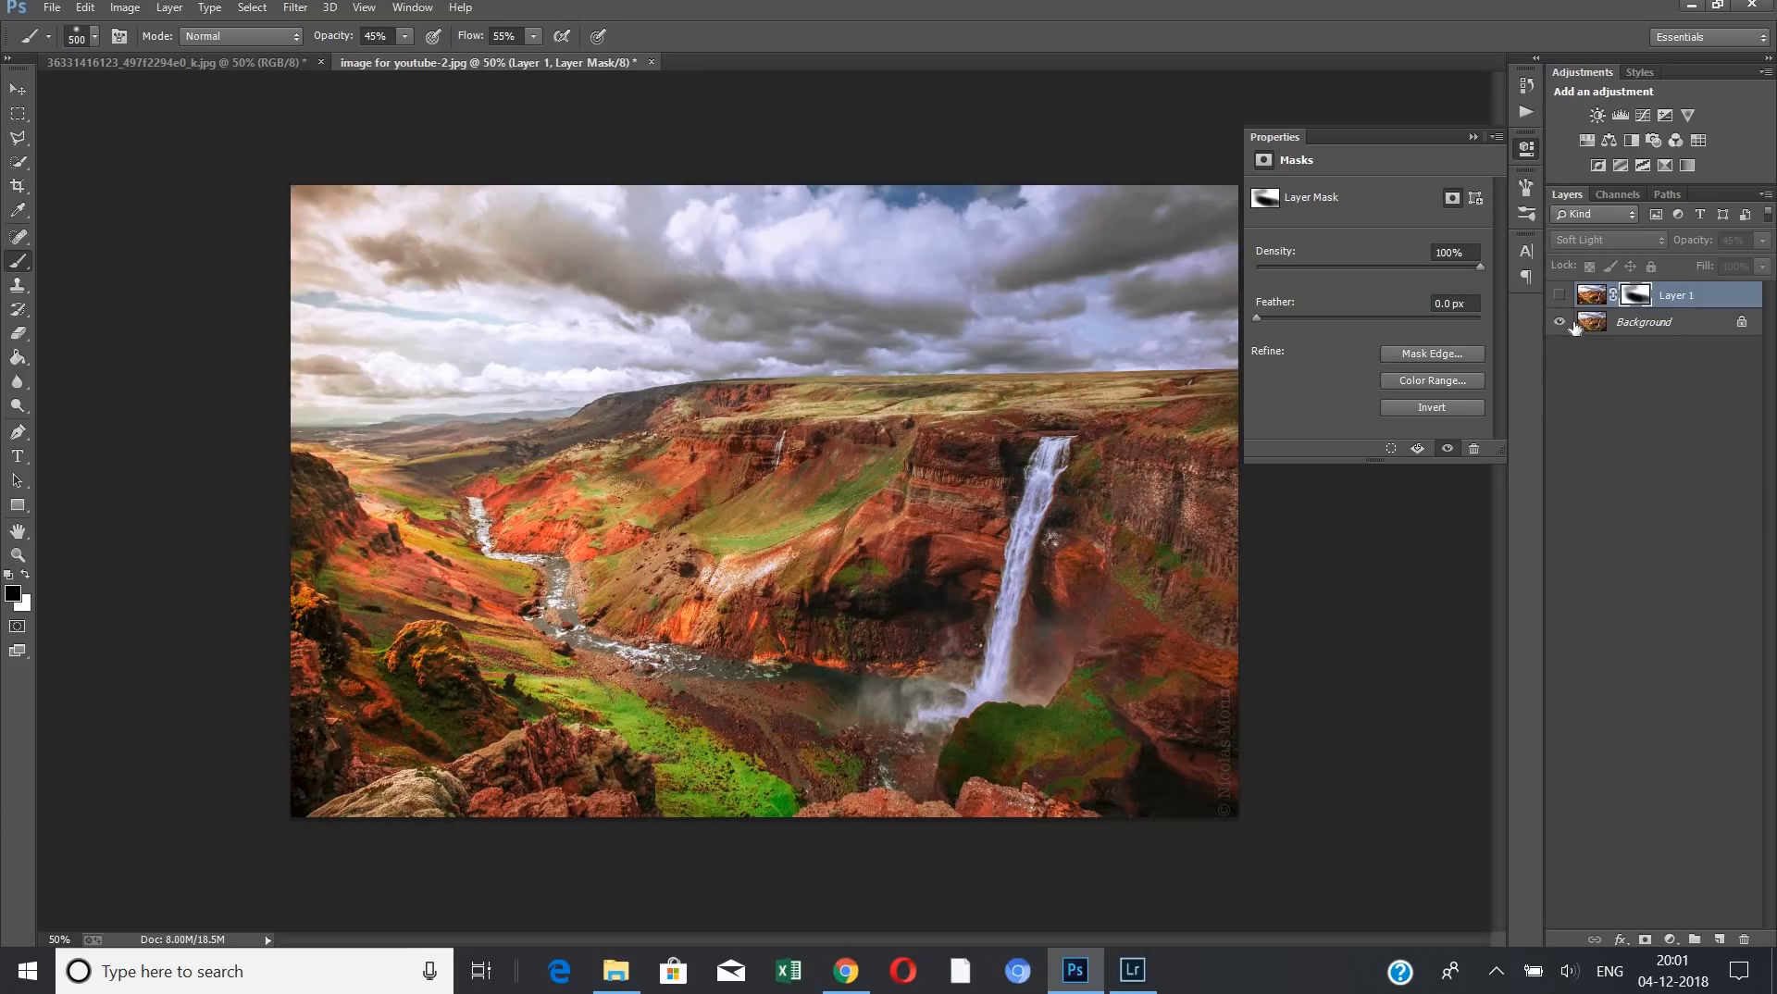
{"action": "left_click", "coordinate": [1560, 296]}
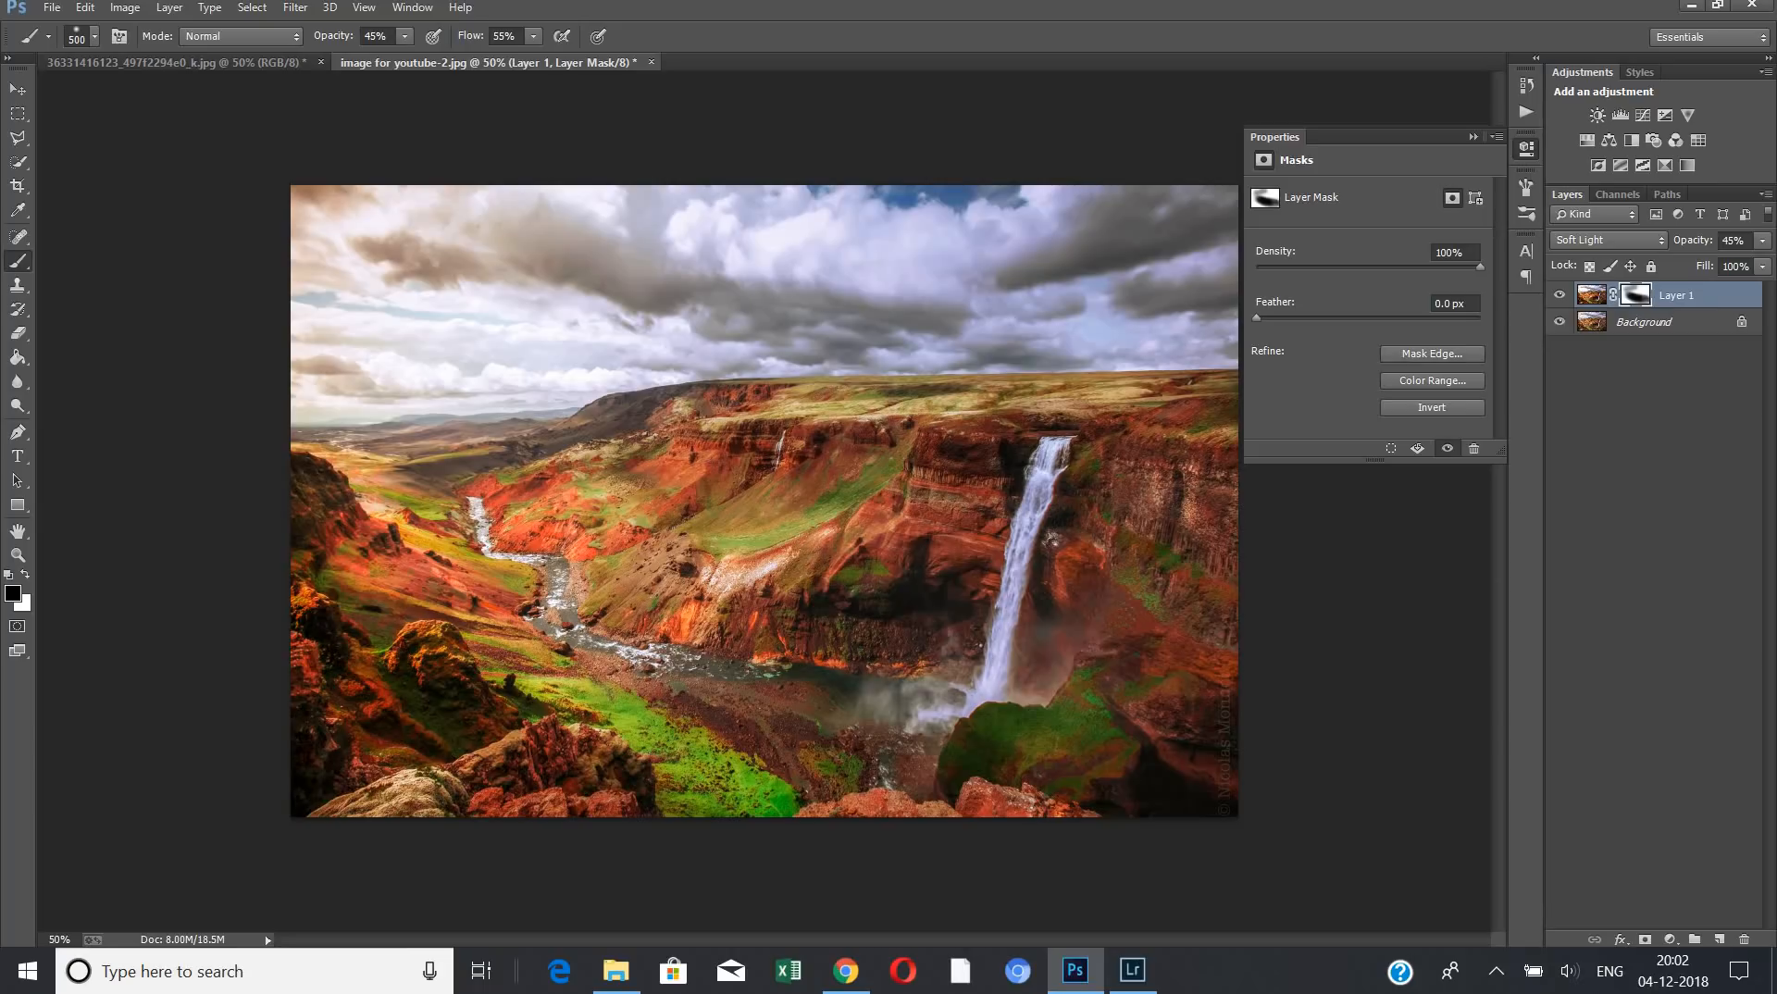
- Switch to the Move tool and compare the original ungraded waterfall photo with the graded document
{"action": "left_click", "coordinate": [18, 89]}
{"action": "left_click", "coordinate": [169, 62]}
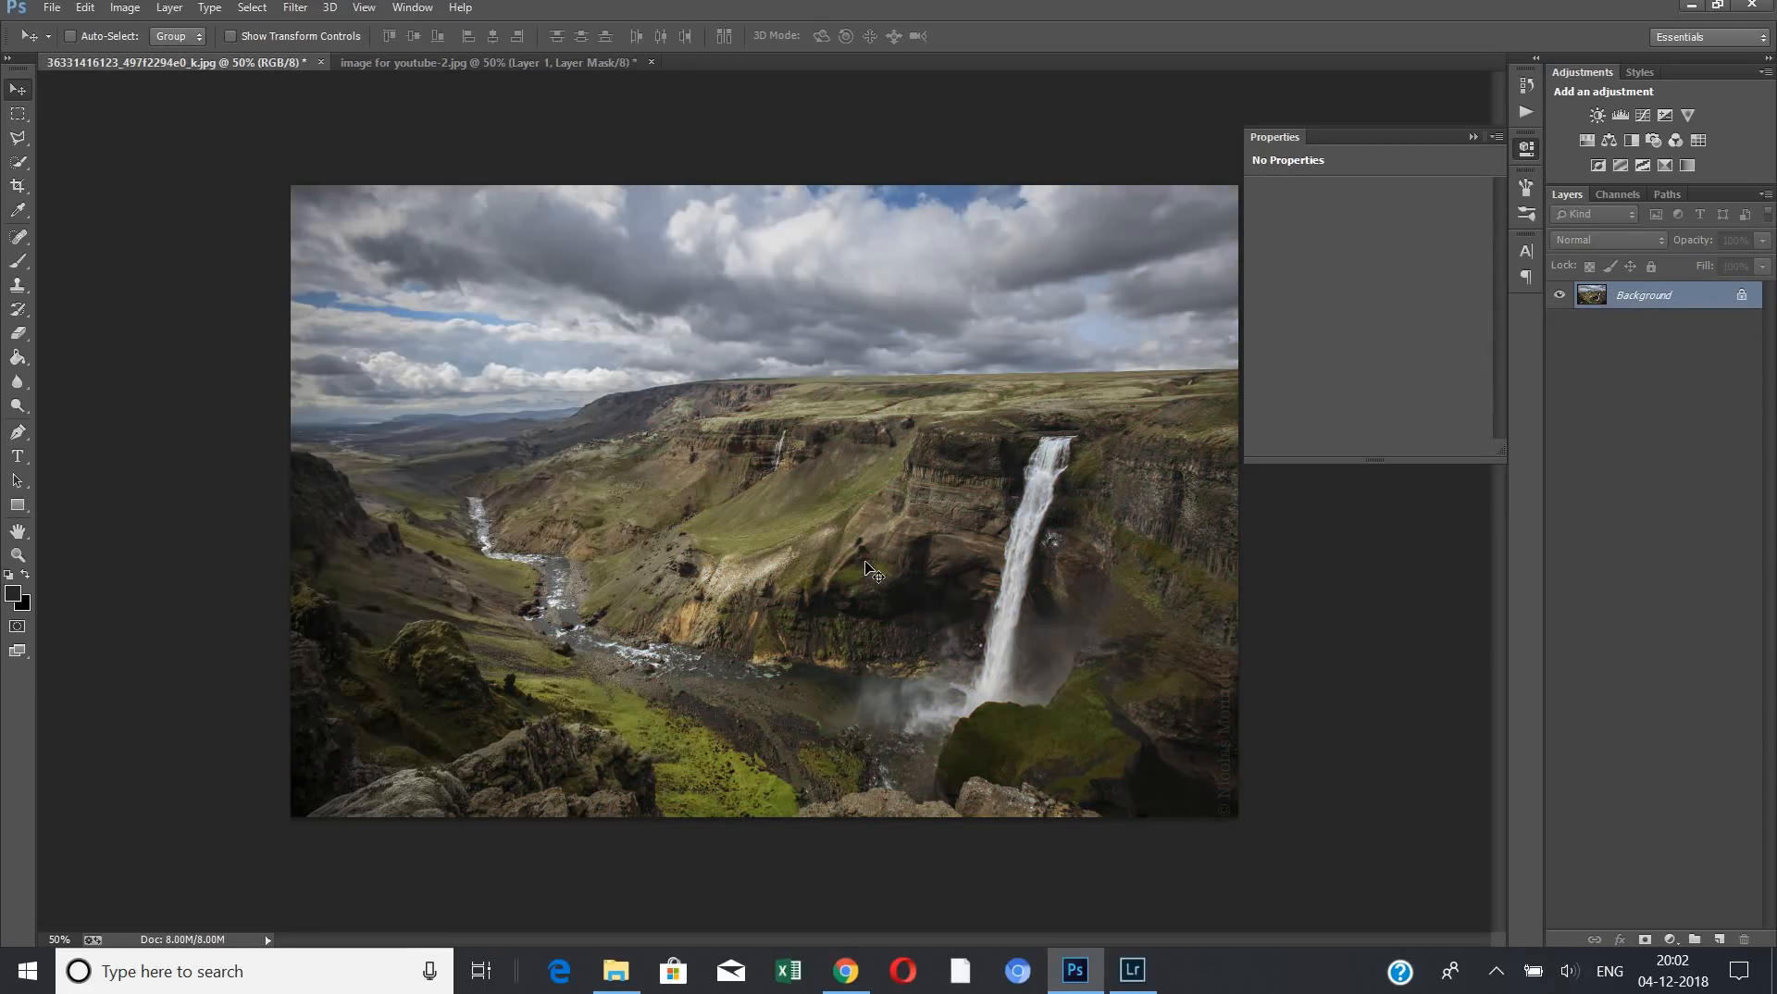
{"action": "left_click", "coordinate": [469, 62]}
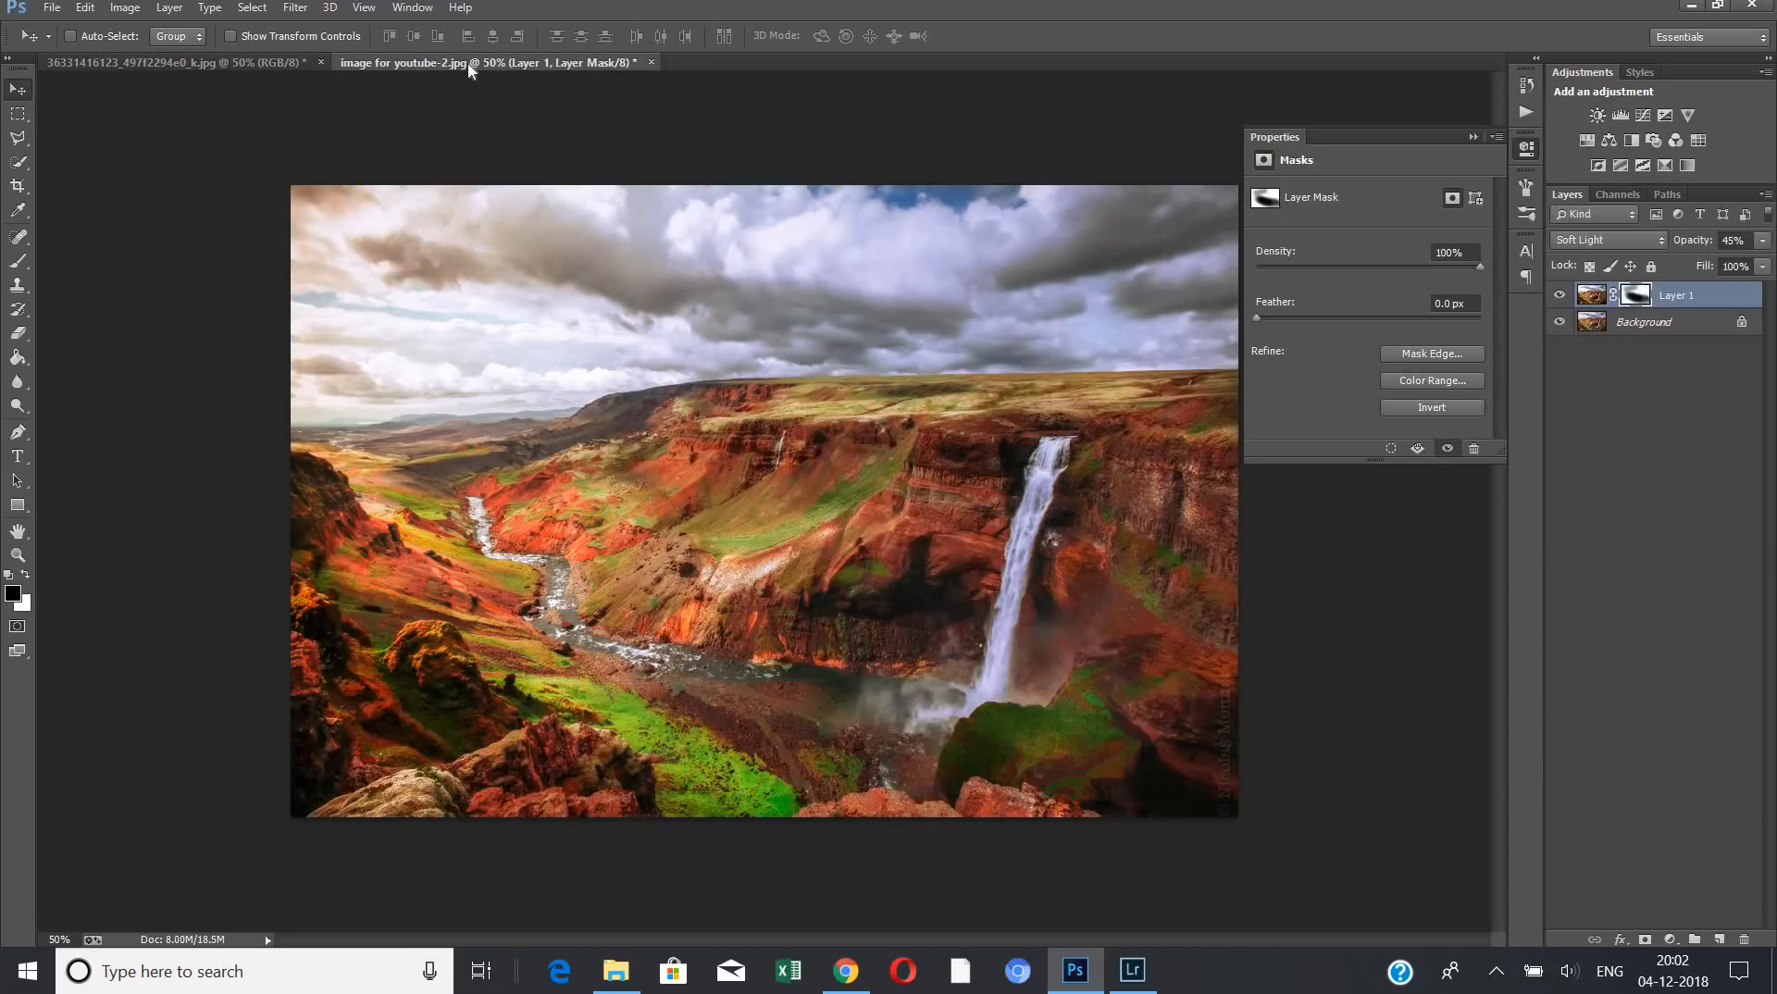